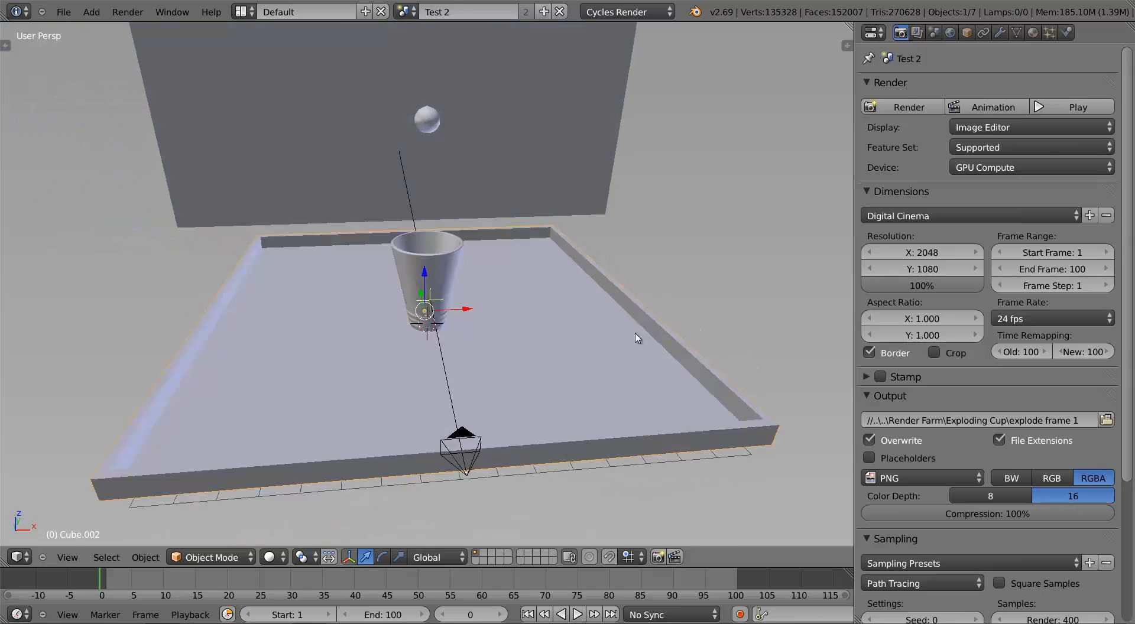
Step: Show the finished scene with textured shading and inspect the cup, the sphere above it and the tray from several angles
key("alt+z")
right_click(427, 251)
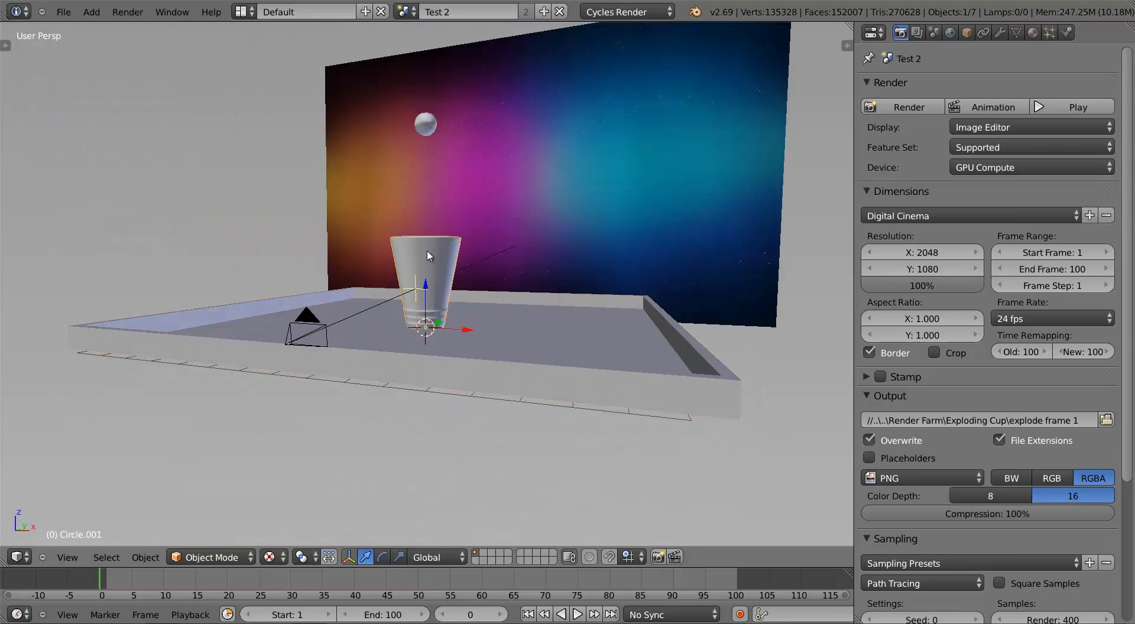
mouse_move(427, 250)
middle_mouse_down()
mouse_move(438, 269)
mouse_move(468, 277)
mouse_move(464, 293)
middle_mouse_up()
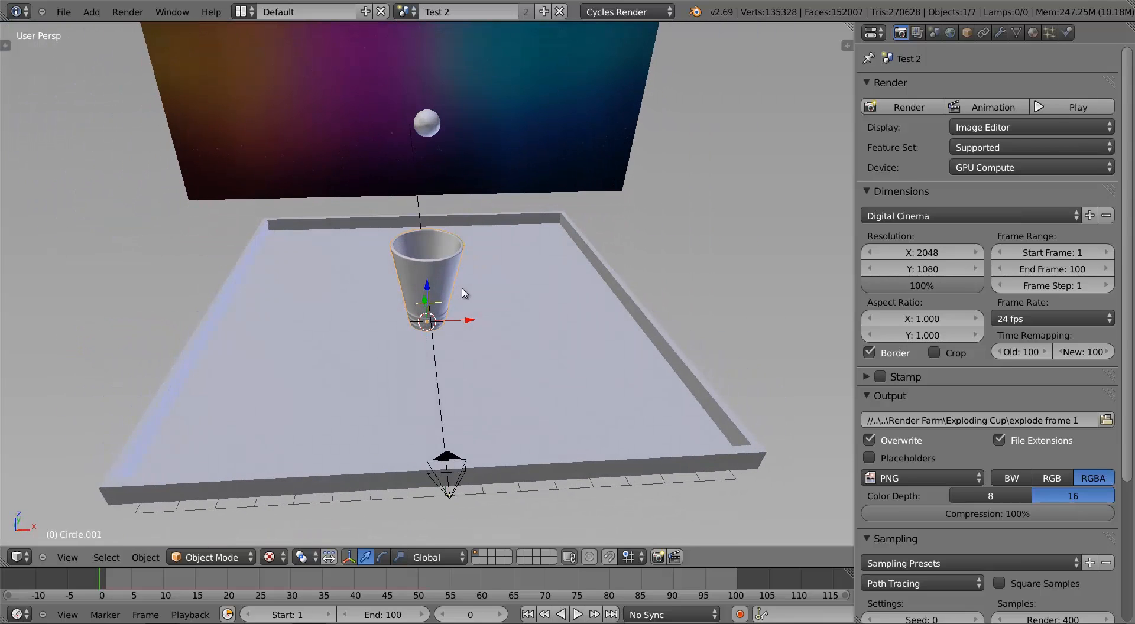
right_click(432, 131)
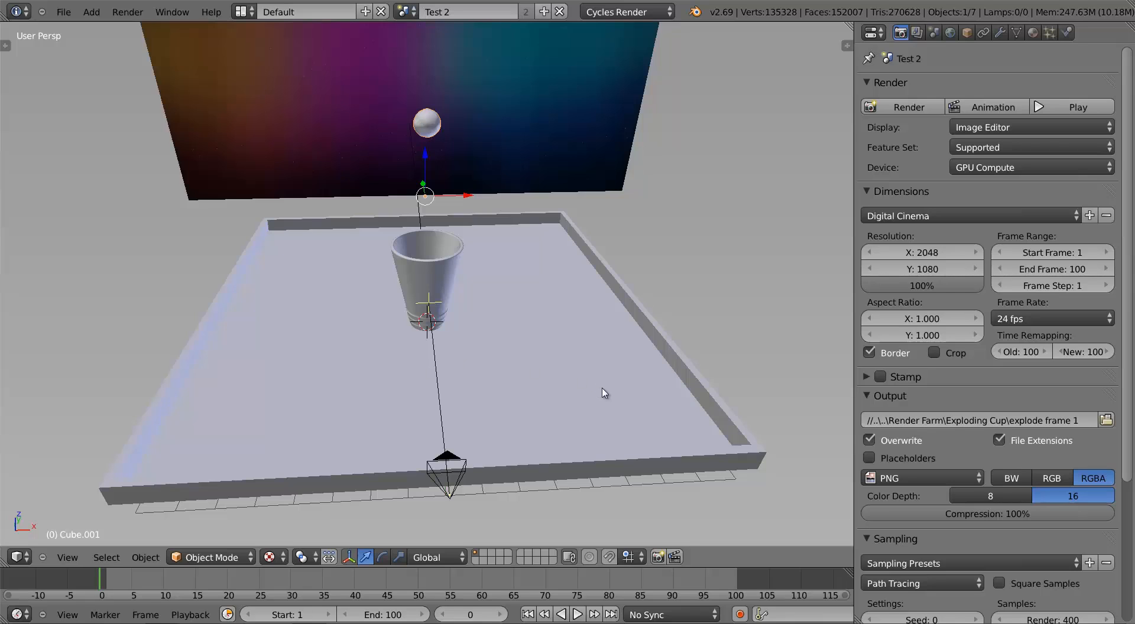
middle_click_drag(604, 393, 530, 343)
right_click(407, 248)
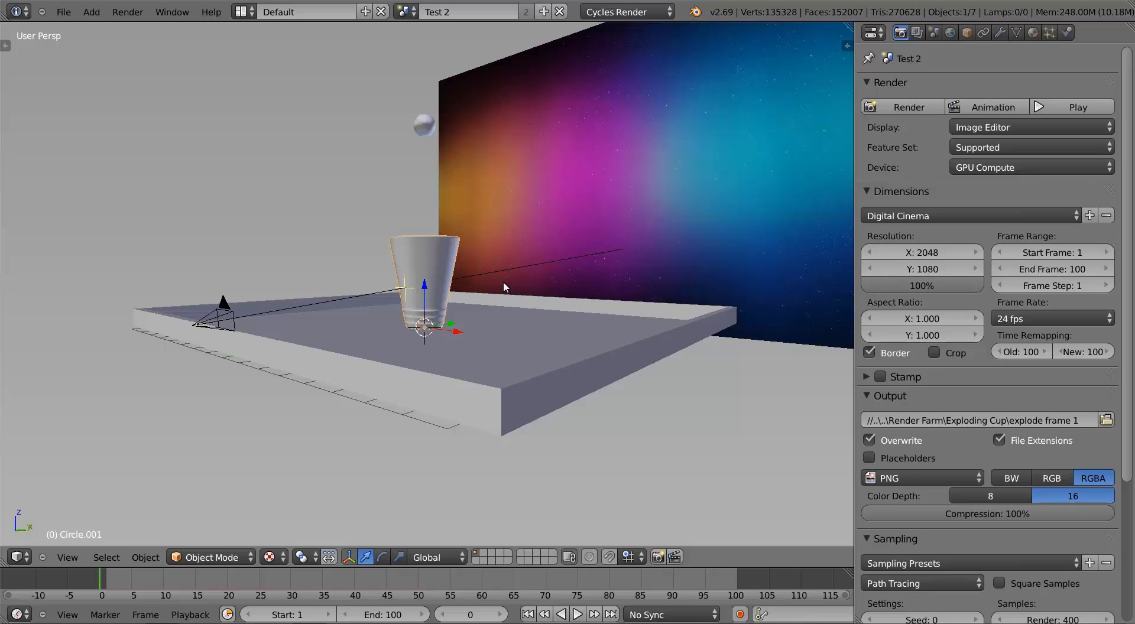
Step: Step through the opening frames of the animation to examine how the cup shatters and the liquid pours in
key("Right")
key("Right")
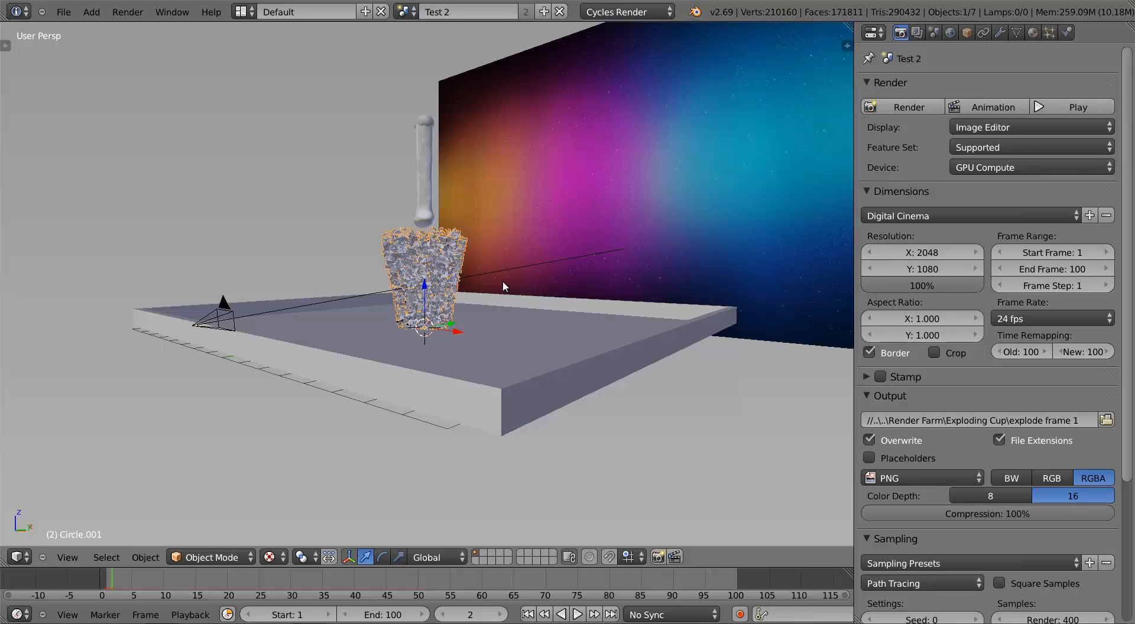
key("Right")
scroll(499, 278, "up", 6)
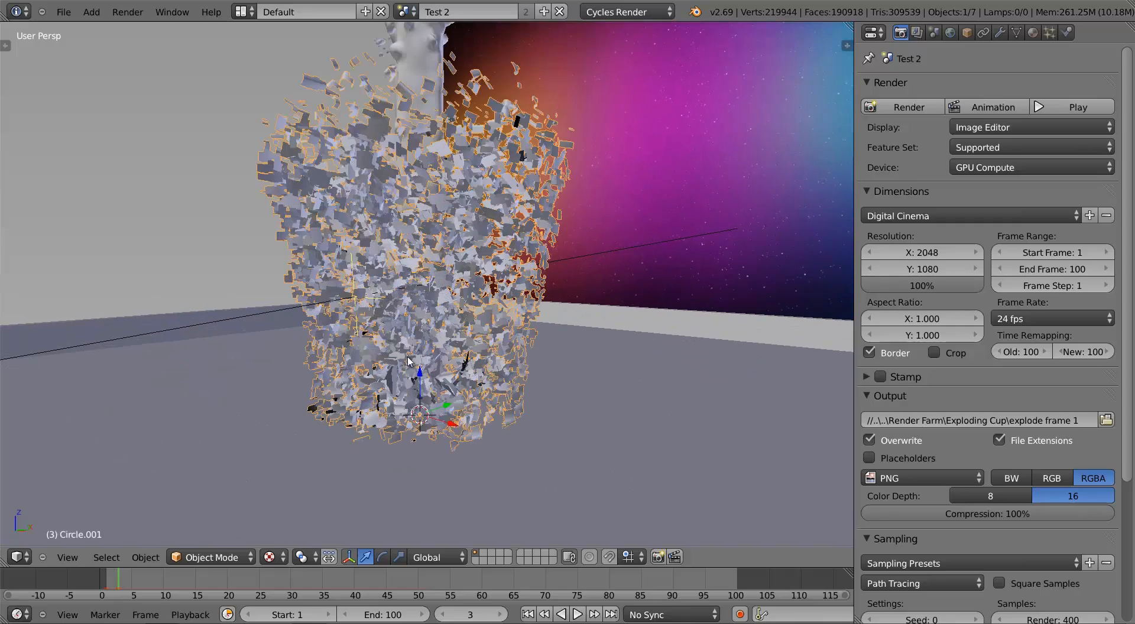
scroll(537, 223, "down", 6)
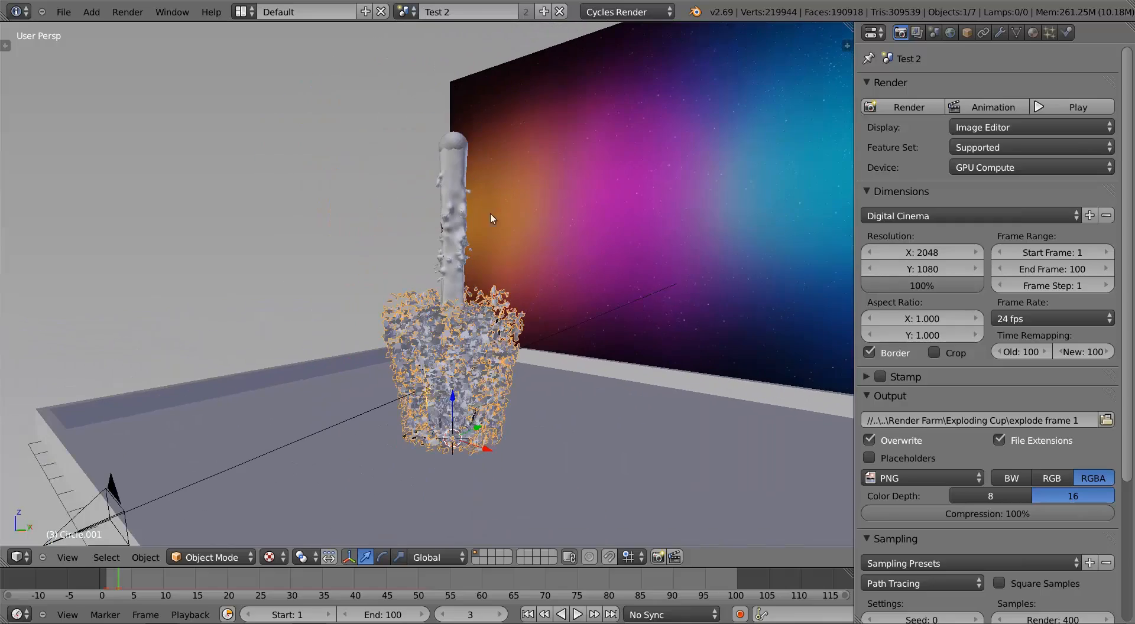
middle_click_drag(454, 188, 545, 219)
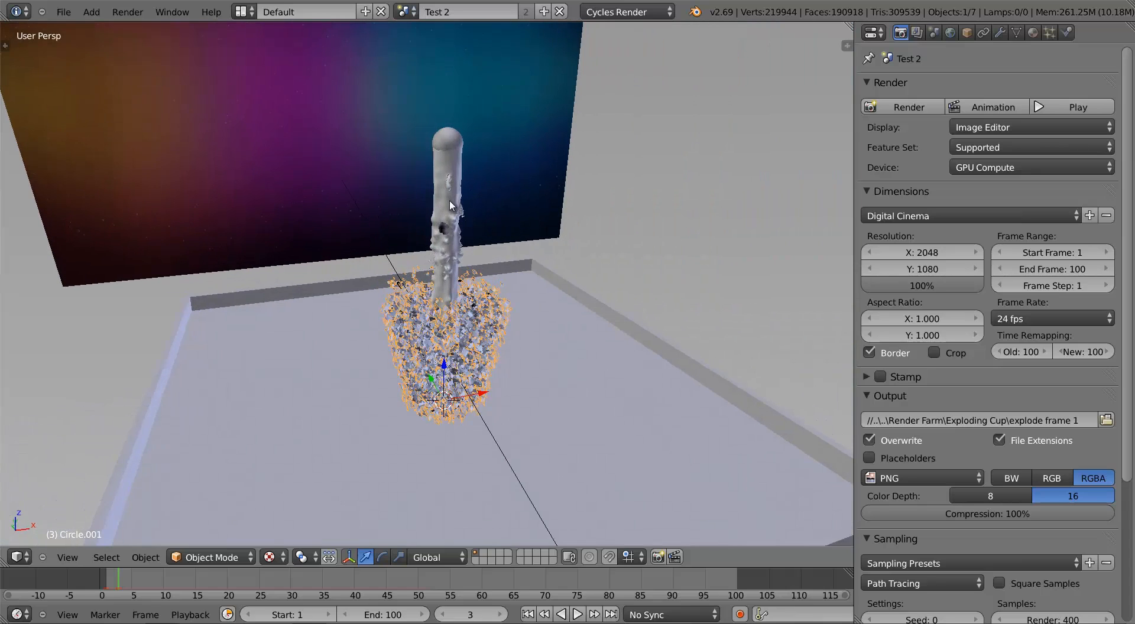
key("Right")
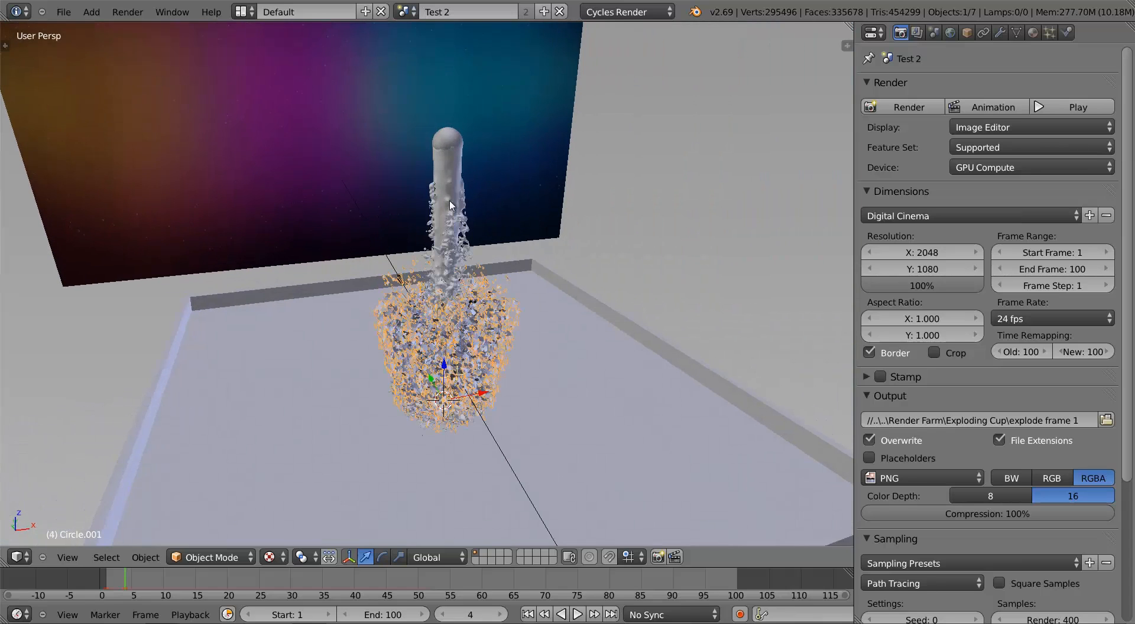
key("Right")
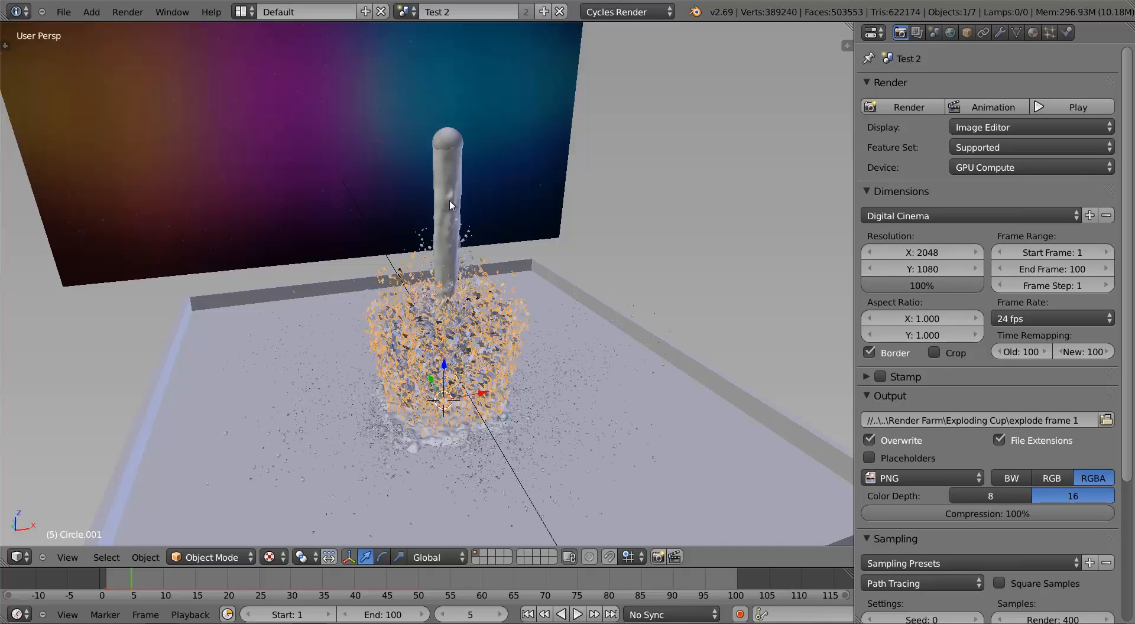
key("Right")
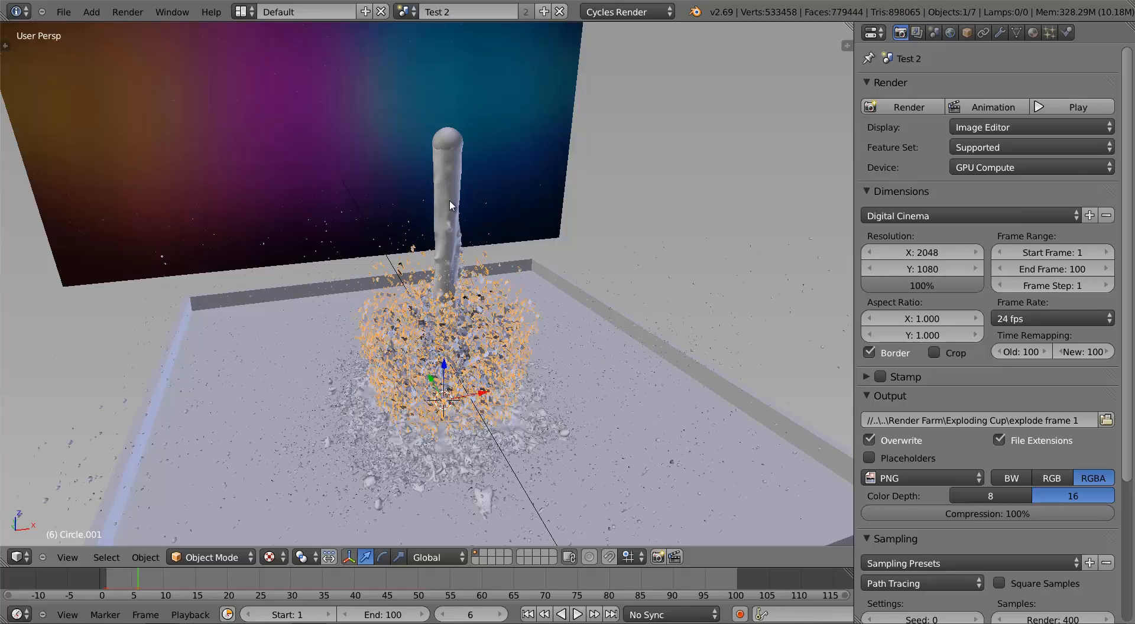
key("Right")
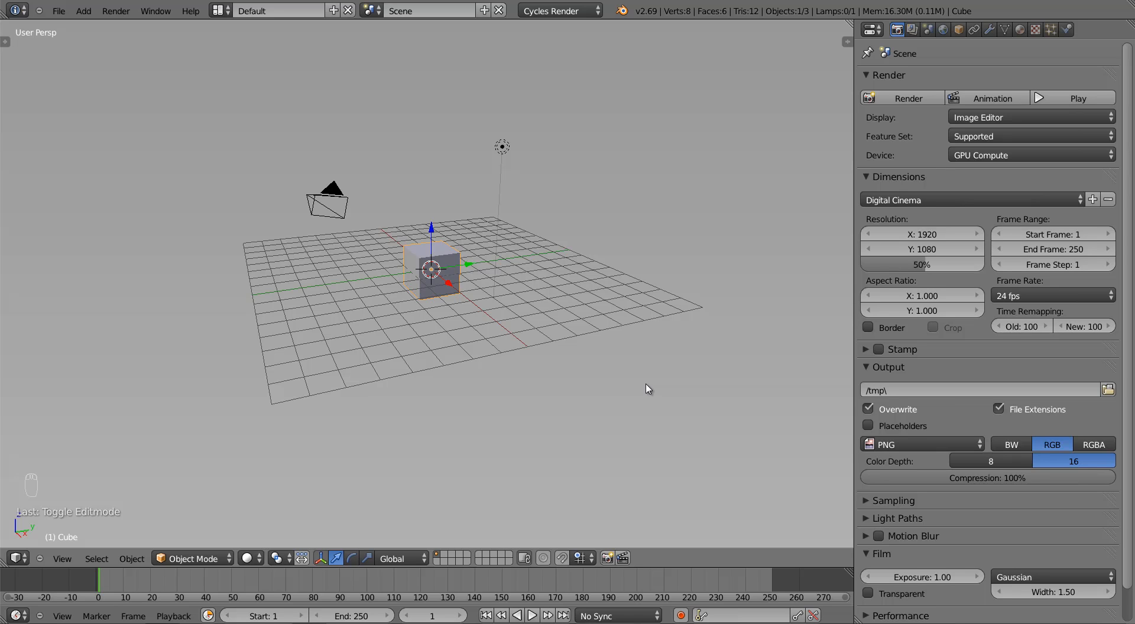
Step: In front orthographic view, raise the default cube's mesh along Z in Edit Mode so its base sits on the object origin
middle_click_drag(455, 317, 505, 324)
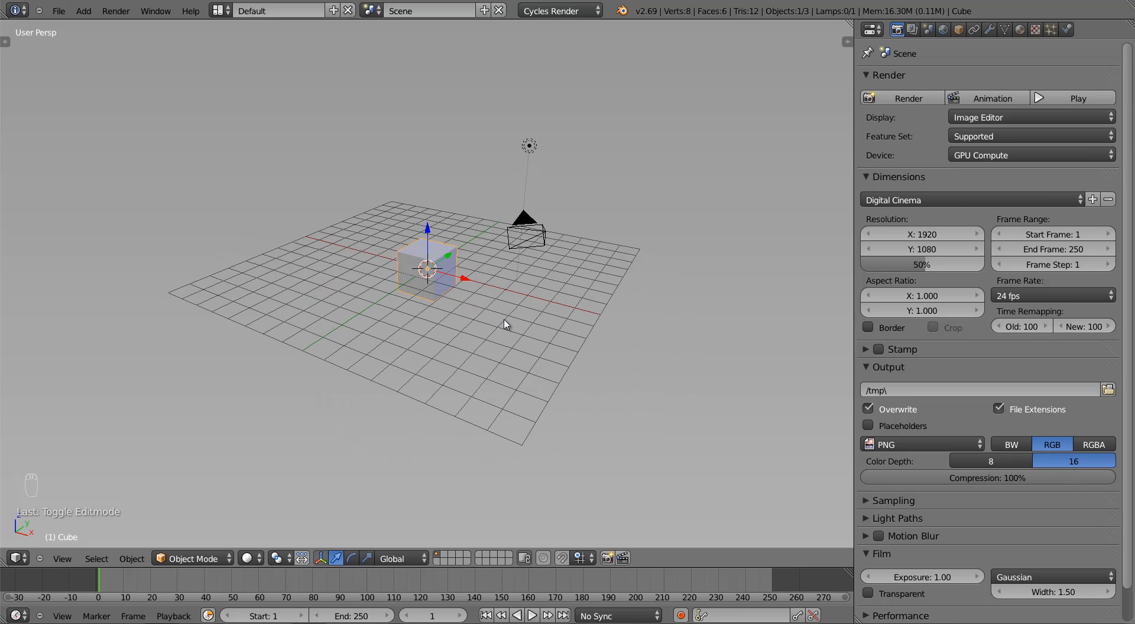
key("KP_1")
key("KP_5")
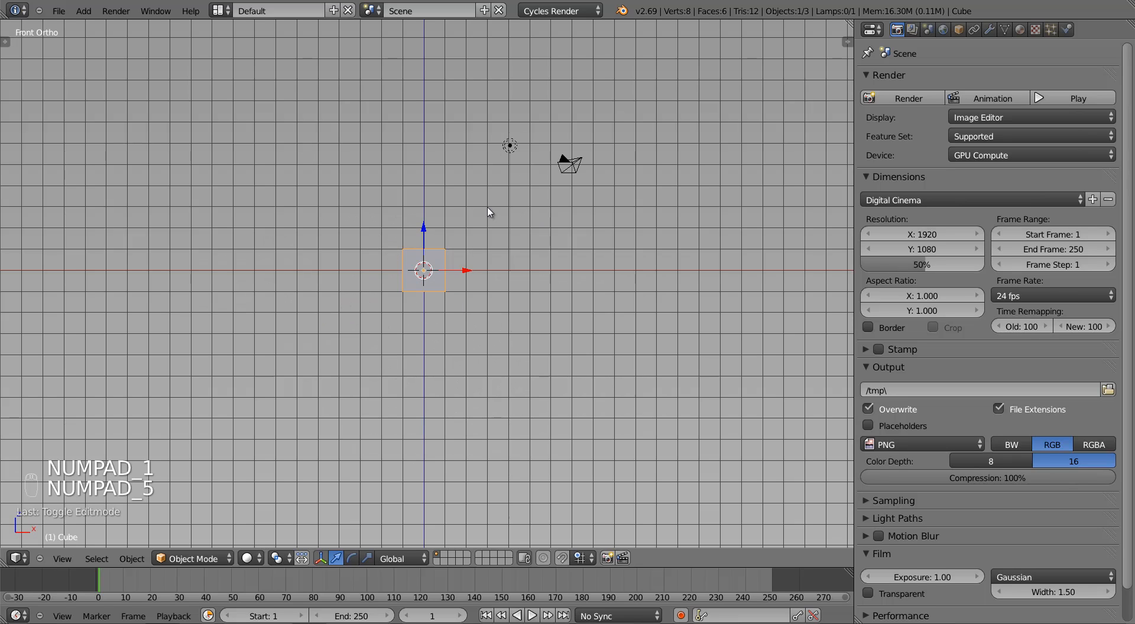
key("Tab")
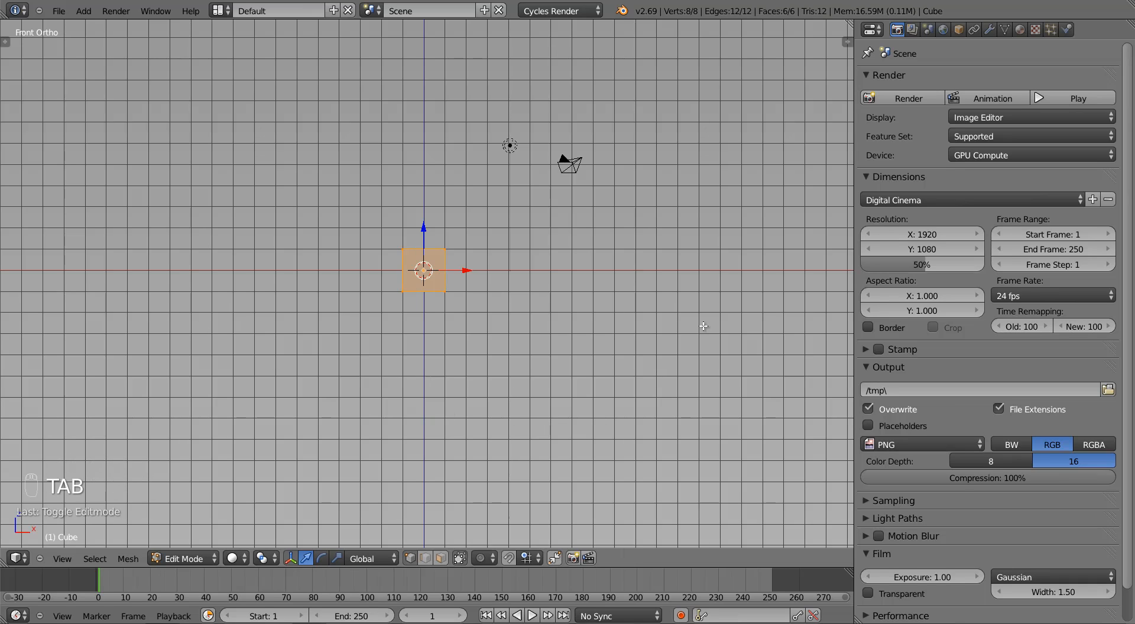
key("g")
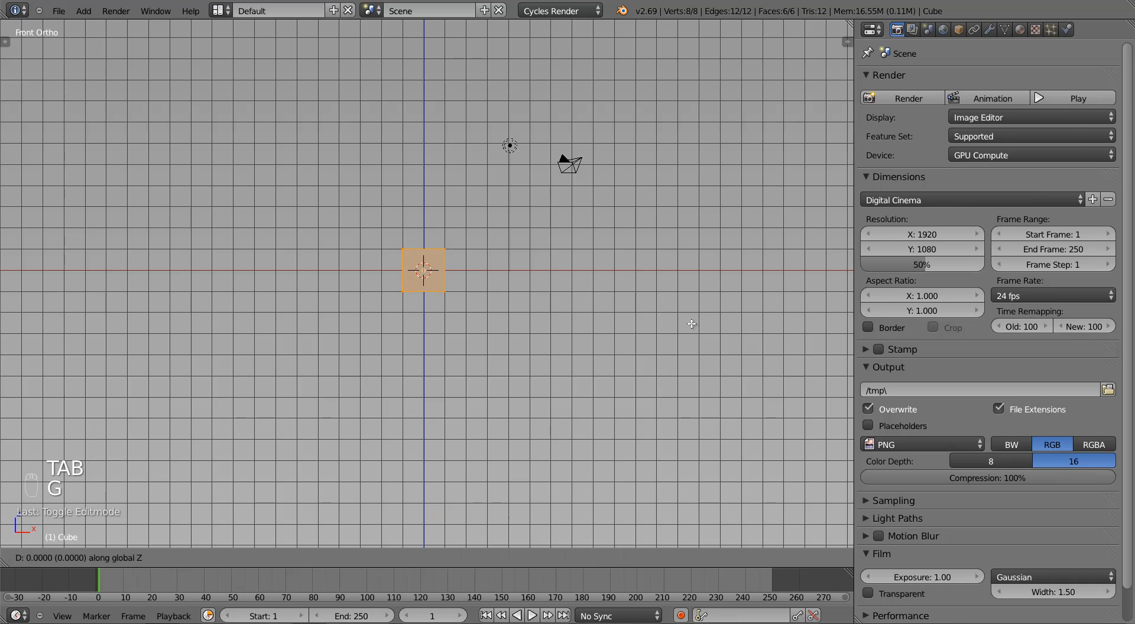
left_click(694, 326)
key("Tab")
Step: Scale the cube up by 8 and flatten it to 0.1 along Z to form a wide slab
middle_click_drag(646, 258, 498, 282)
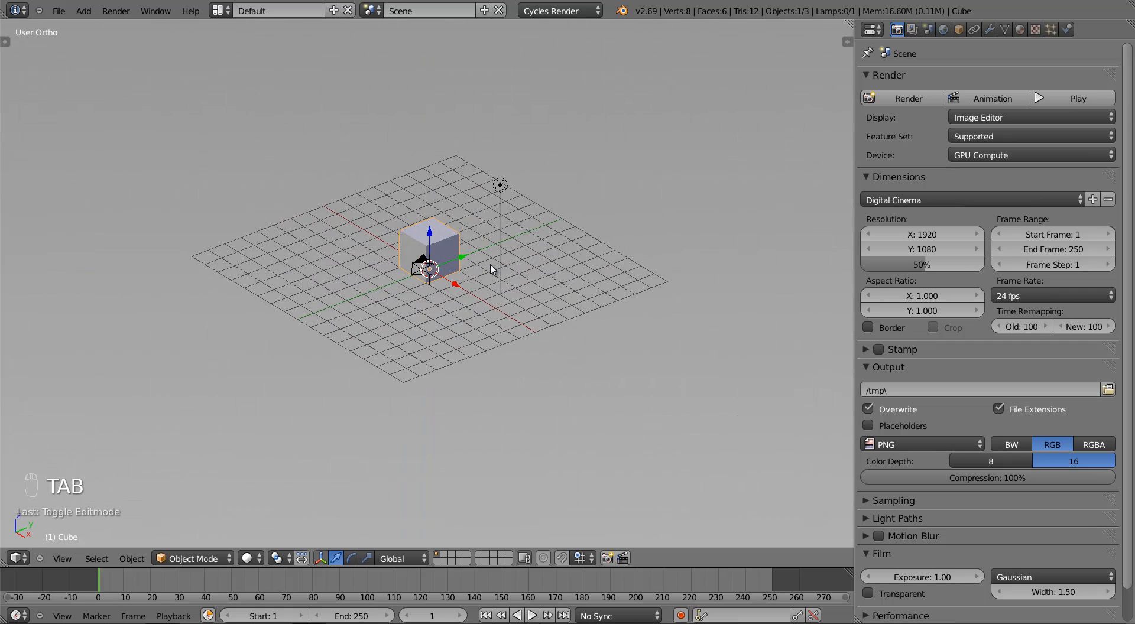
key("s")
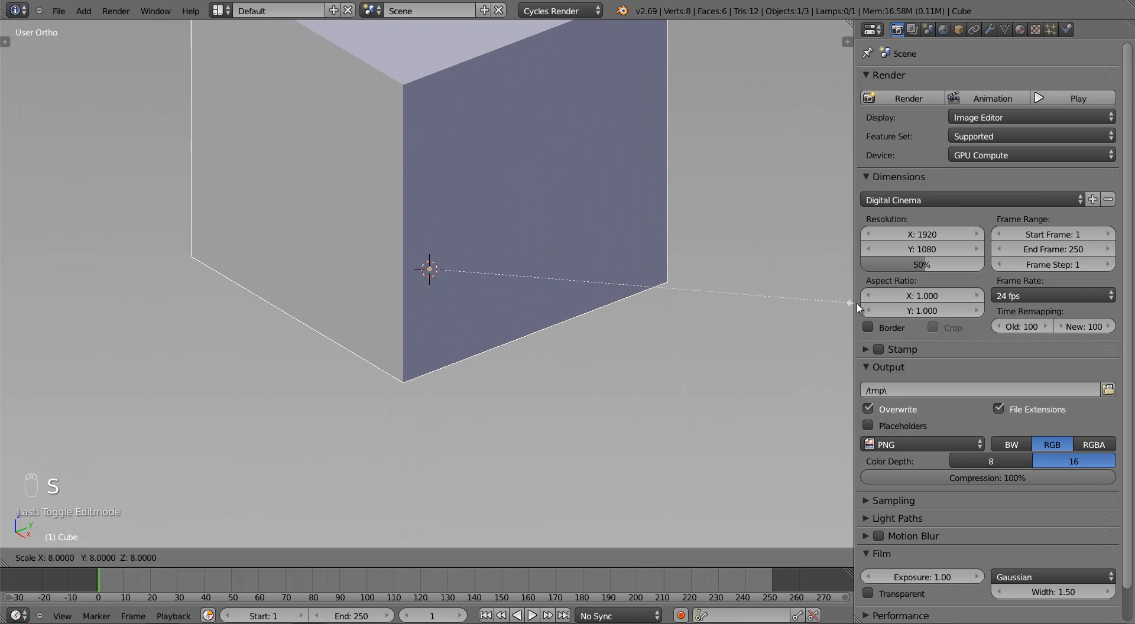
left_click(857, 303)
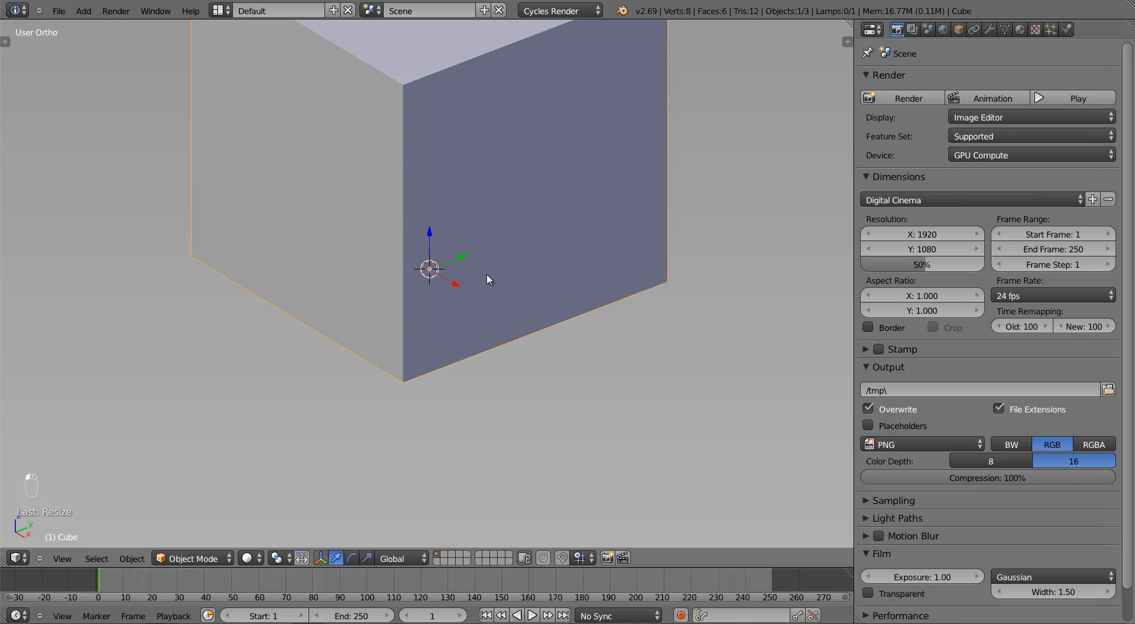
scroll(560, 125, "down", 3)
key("s")
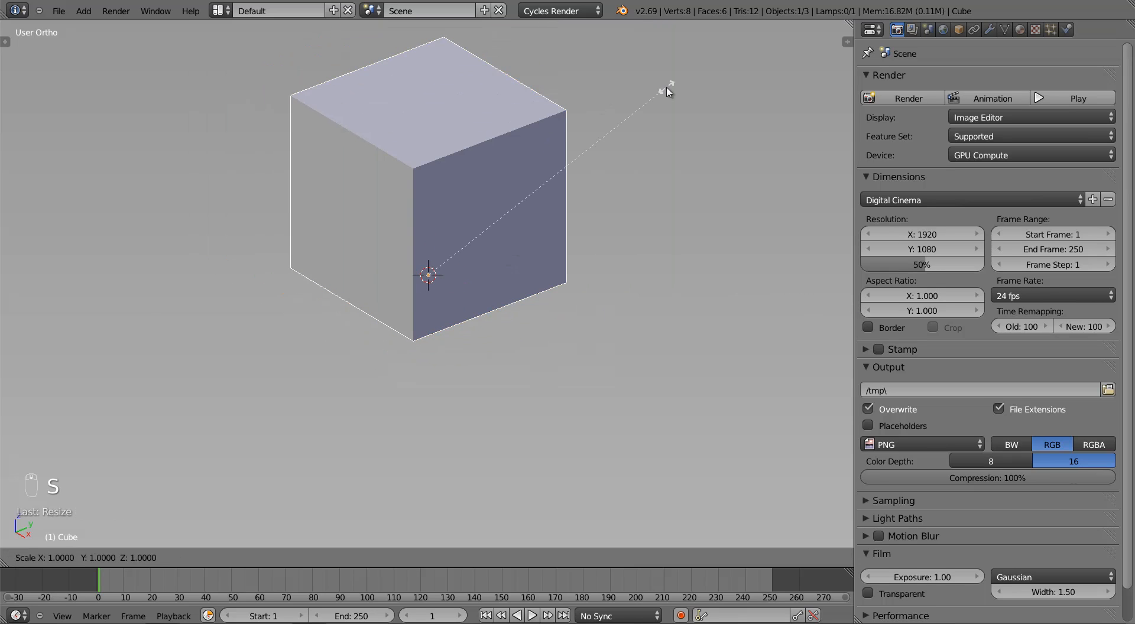
key("z")
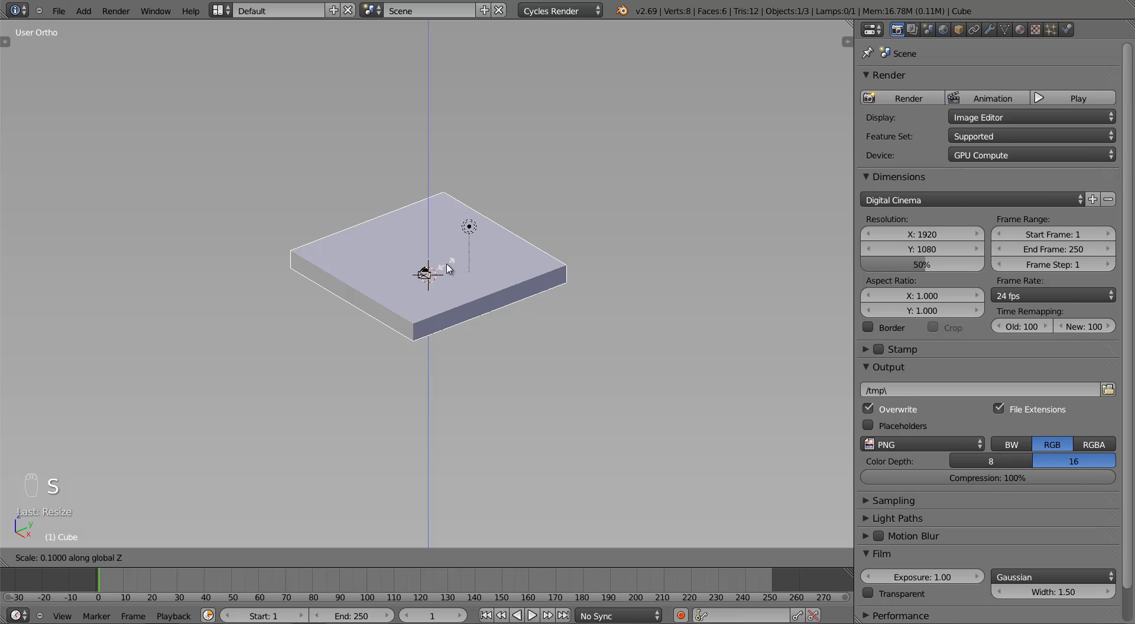
left_click(447, 269)
Step: Delete the slab's top face using face selection in Edit Mode, leaving an open tray
key("Tab")
key("ctrl+Tab")
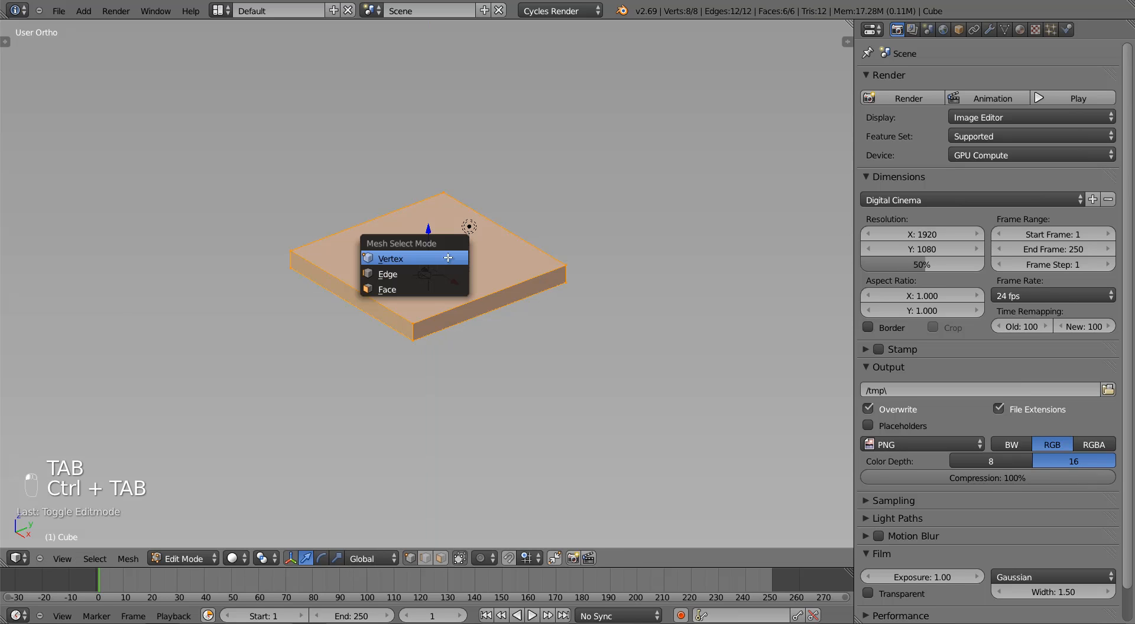
left_click(440, 289)
right_click(446, 248)
scroll(490, 289, "up", 2)
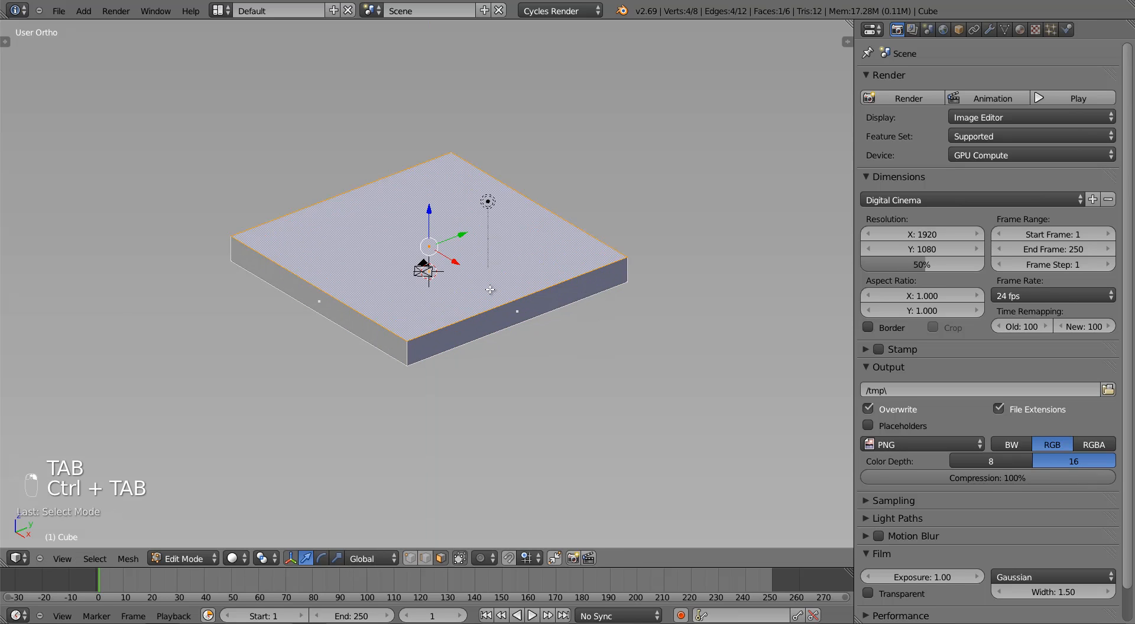
key("x")
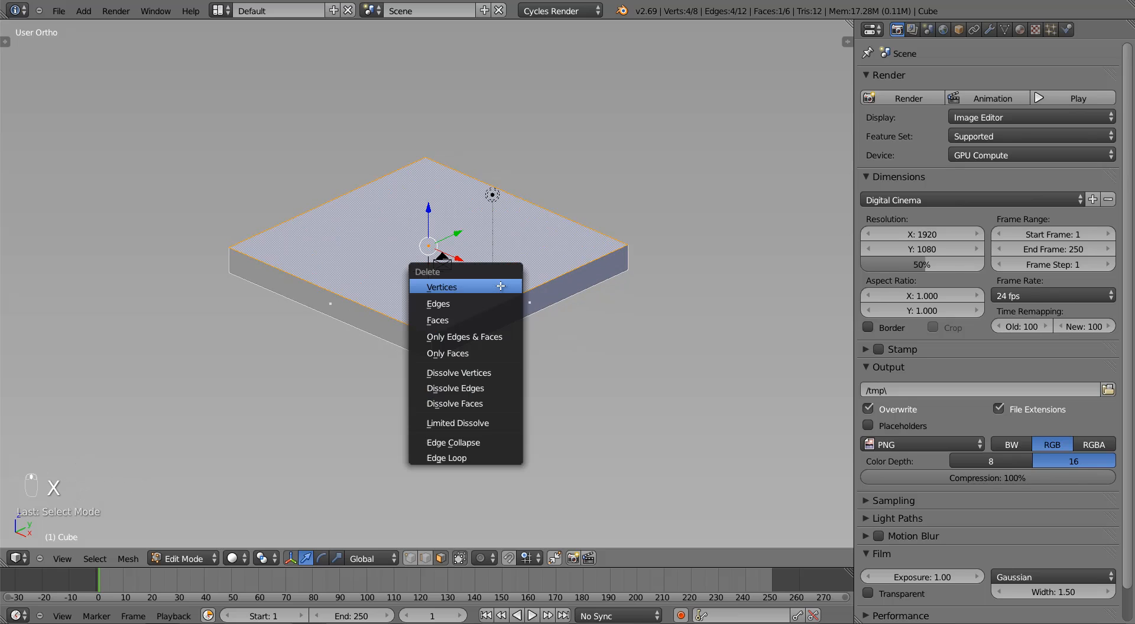
left_click(493, 320)
key("Tab")
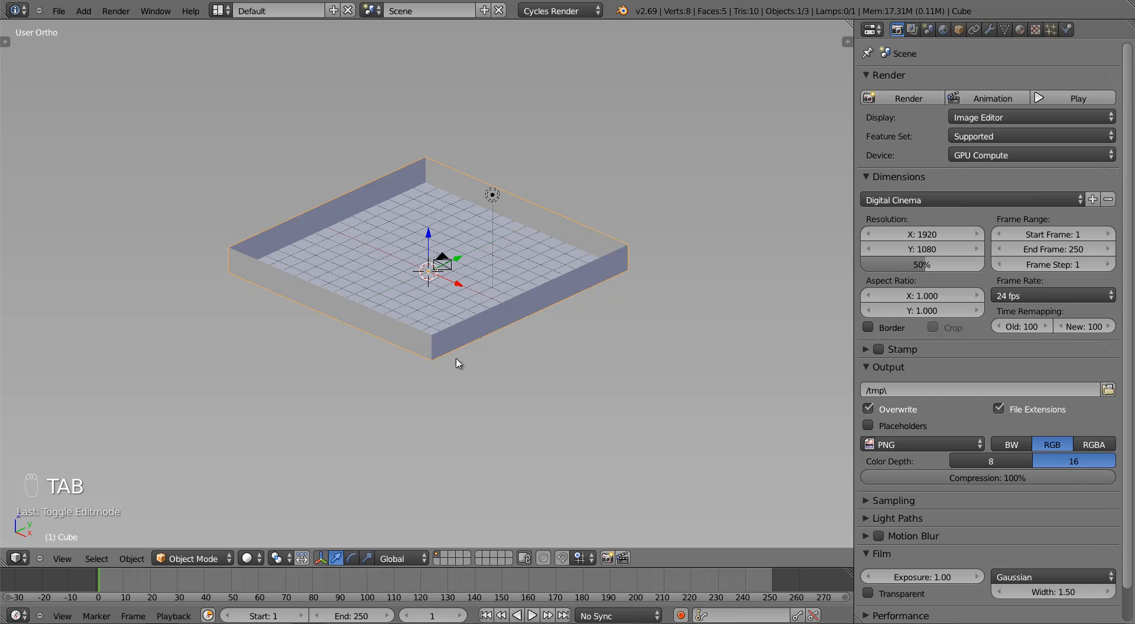
Step: Add a Solidify modifier to the tray with a thickness of 0.0667
left_click(989, 30)
left_click(915, 77)
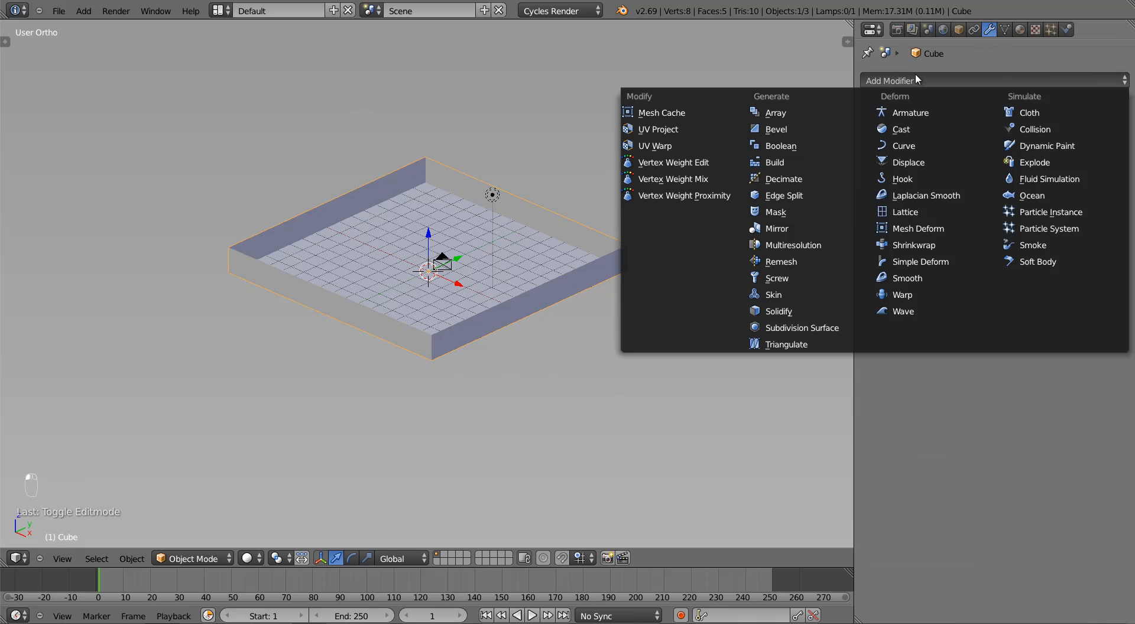
left_click(804, 311)
left_click_drag(928, 151, 836, 167)
Step: Scale the whole tray up uniformly by 1.6
middle_click_drag(676, 247, 653, 255)
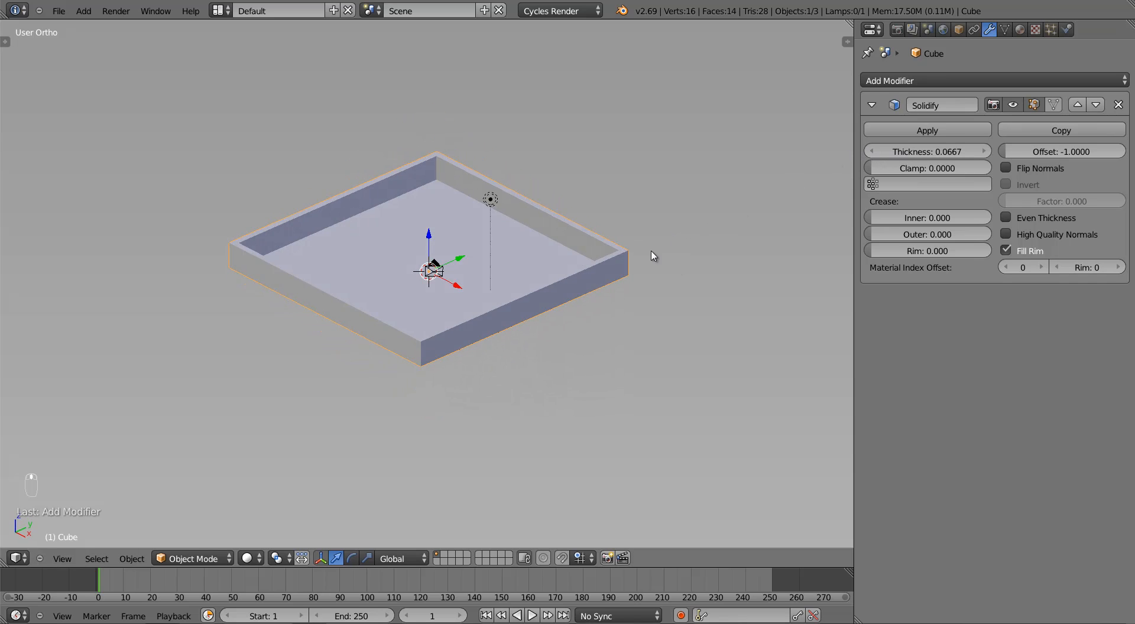
key("s")
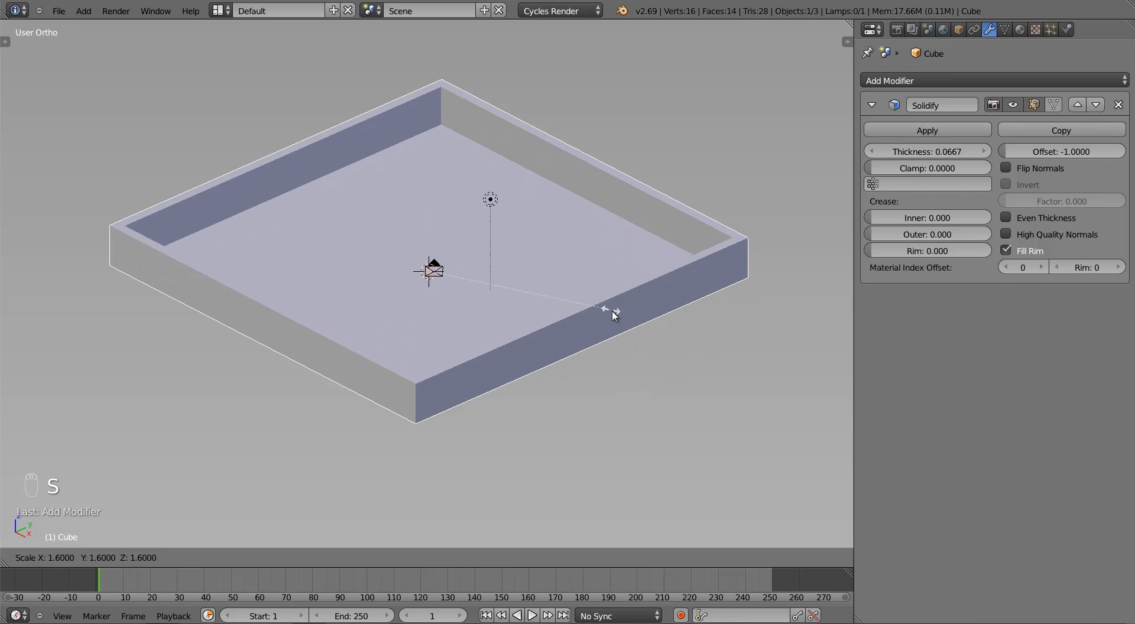
left_click(602, 317)
Step: Reduce the tray's height by scaling it down along Z in perspective view, and save the file
middle_click_drag(603, 317, 505, 310)
key("KP_5")
key("s")
key("z")
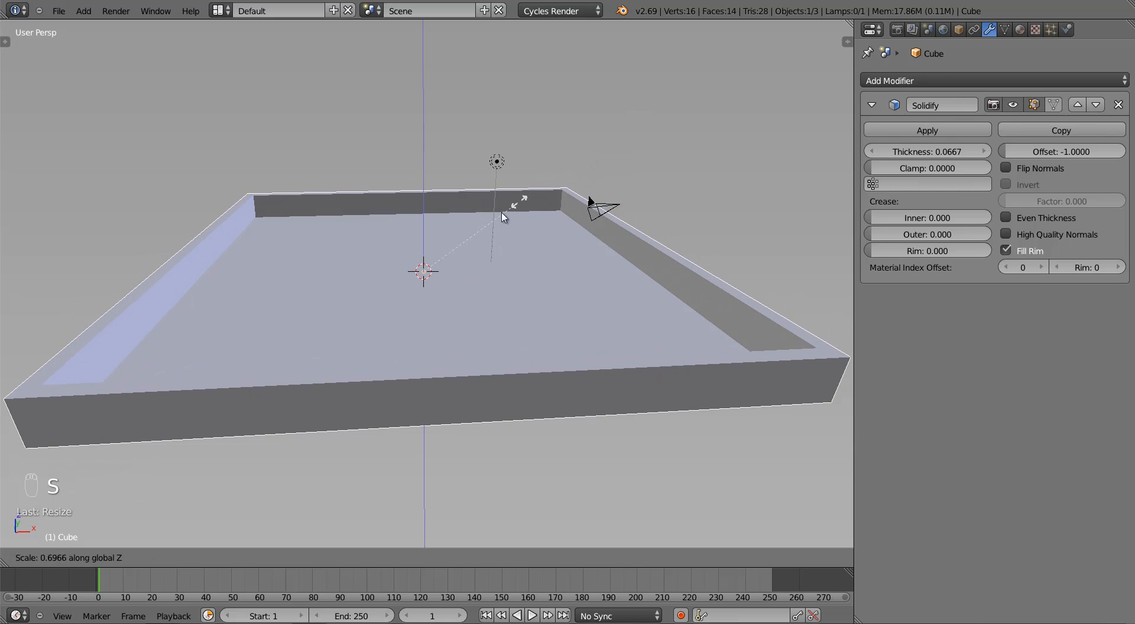
left_click(461, 256)
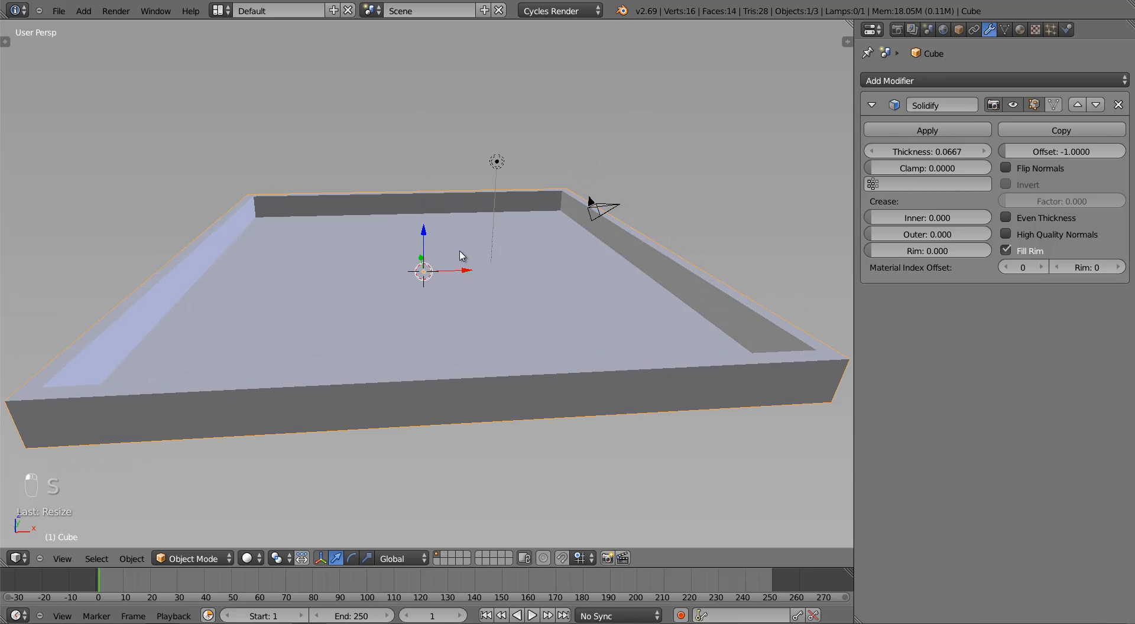
key("ctrl+s")
Step: Delete the default lamp from the scene
right_click(498, 163)
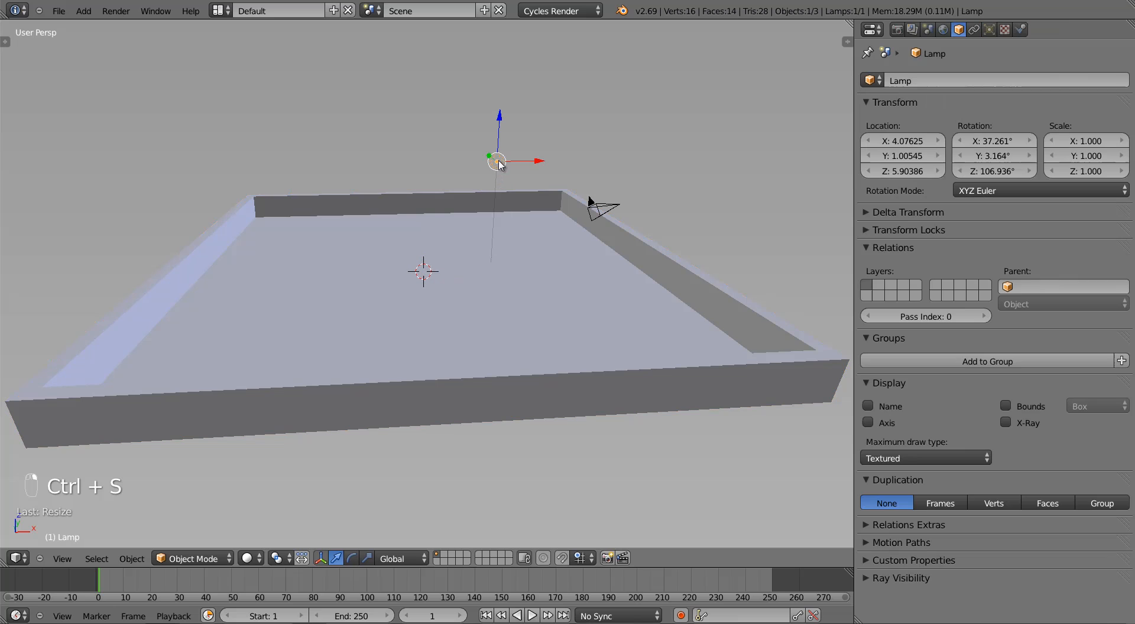
key("x")
left_click(498, 161)
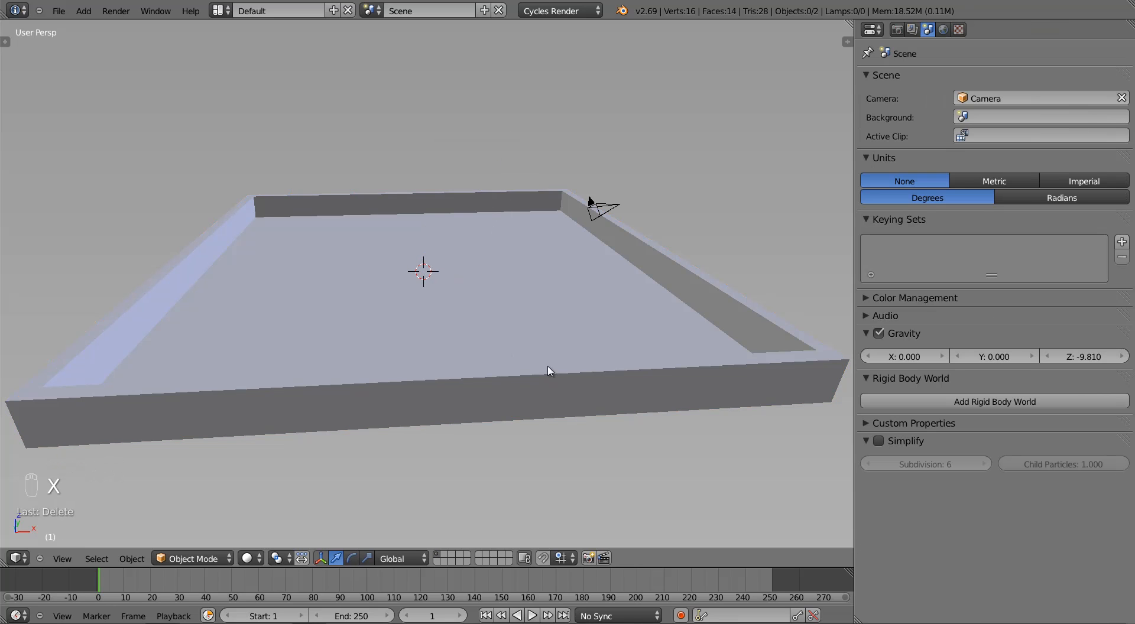
Step: Add a circle mesh at the centre of the tray
mouse_move(569, 305)
middle_mouse_down()
mouse_move(568, 325)
mouse_move(562, 308)
middle_mouse_up()
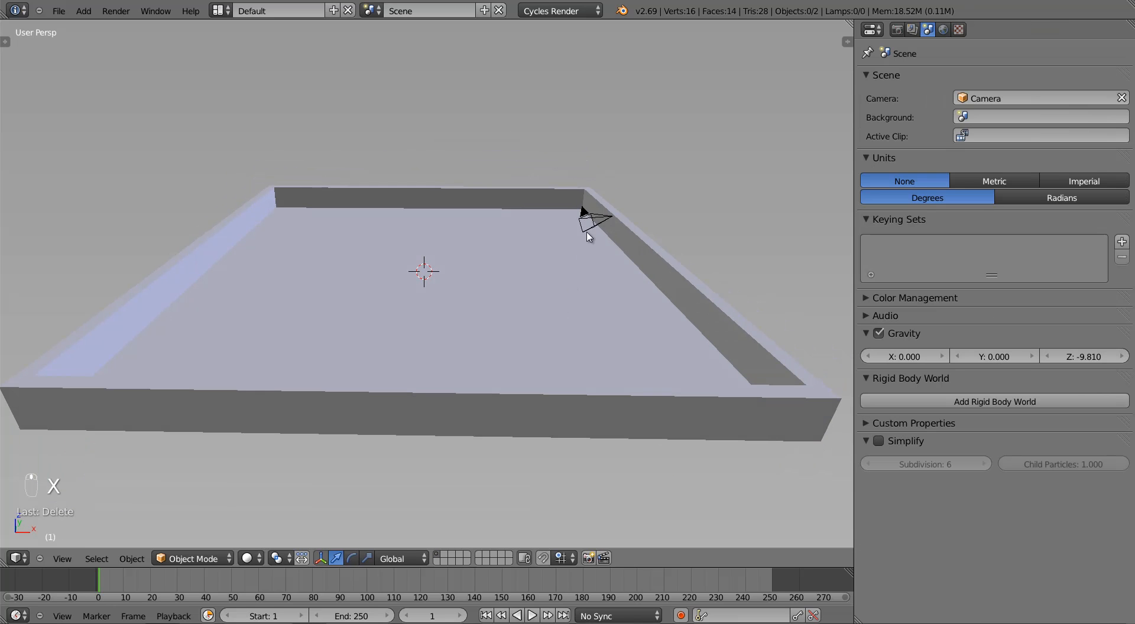
key("shift+a")
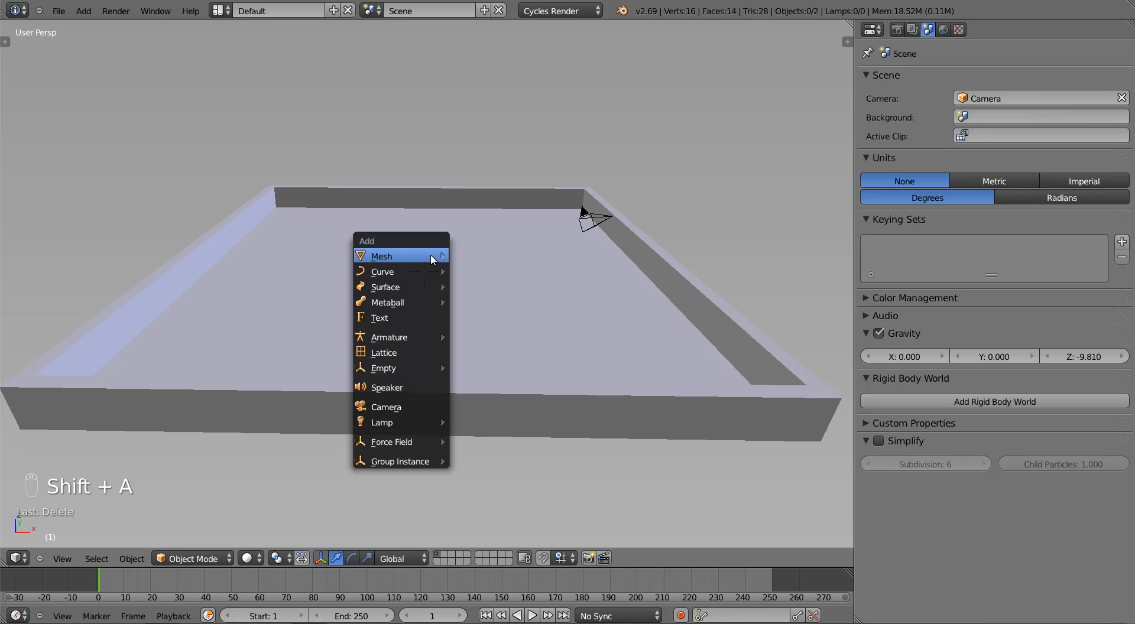
mouse_move(434, 257)
left_click(490, 289)
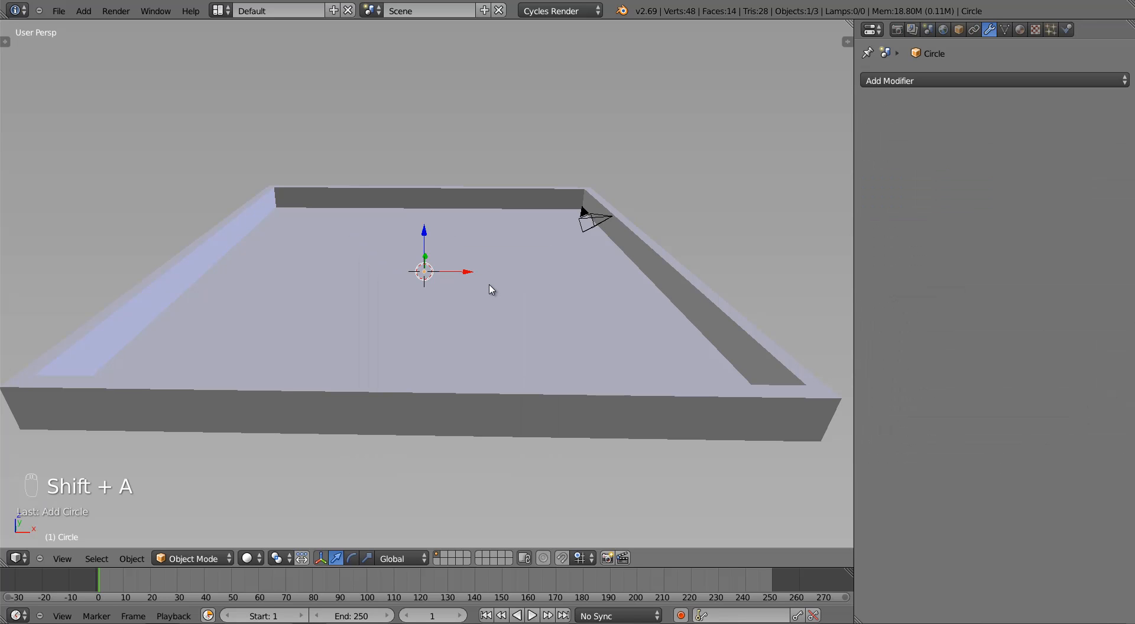
Step: Set the new circle's vertex count to 16
key("KP_1")
key("KP_5")
key("KP_Decimal")
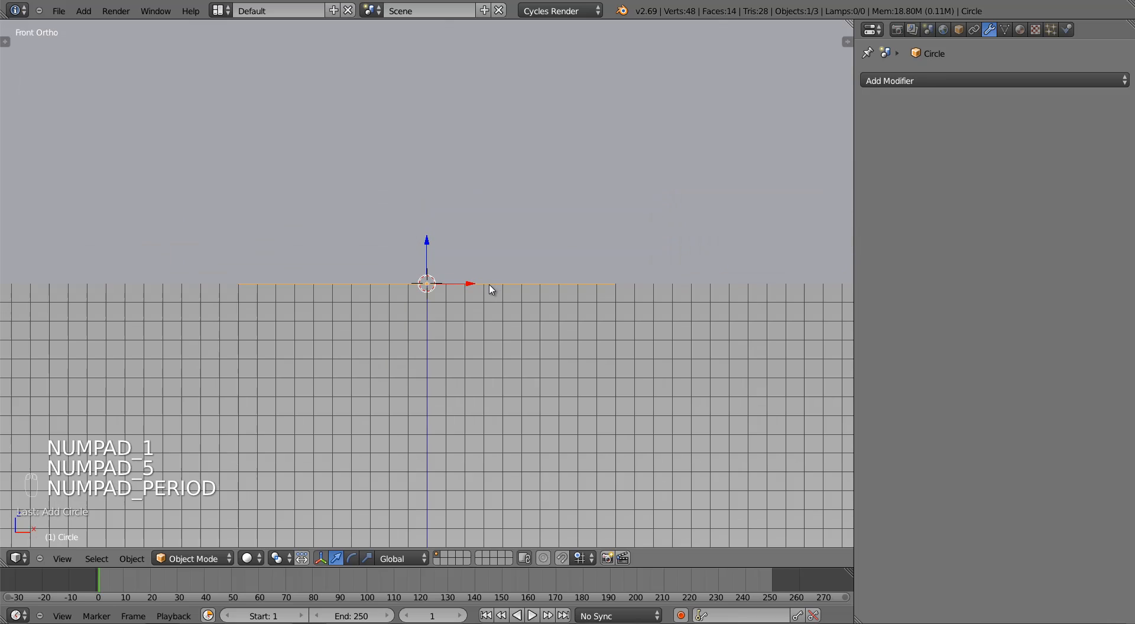
key("z")
scroll(490, 289, "down", 4)
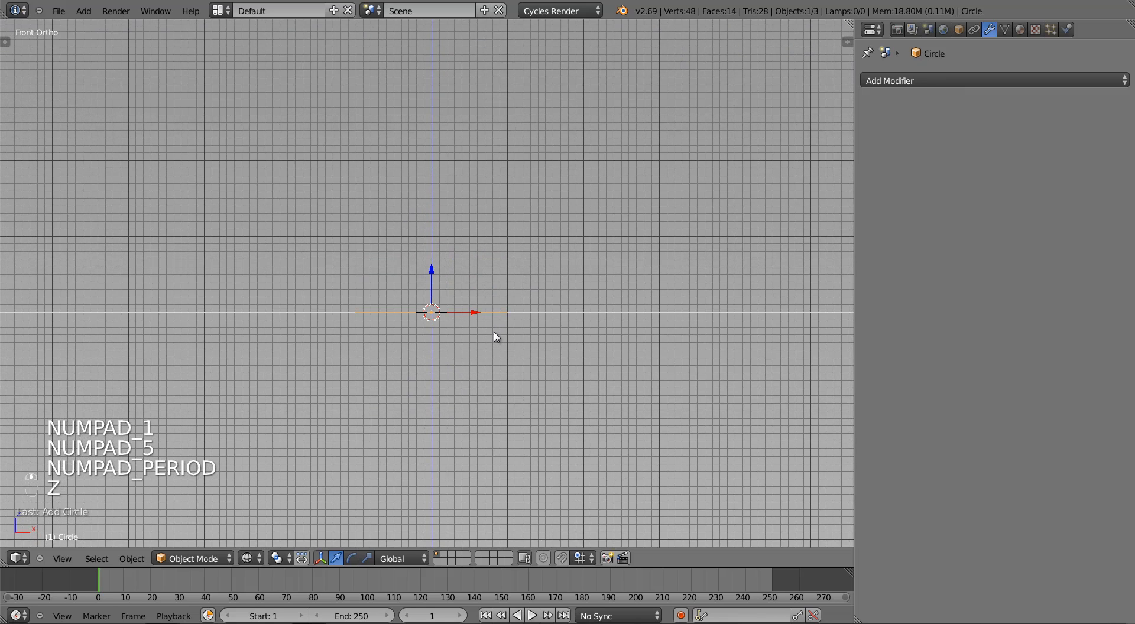
key("t")
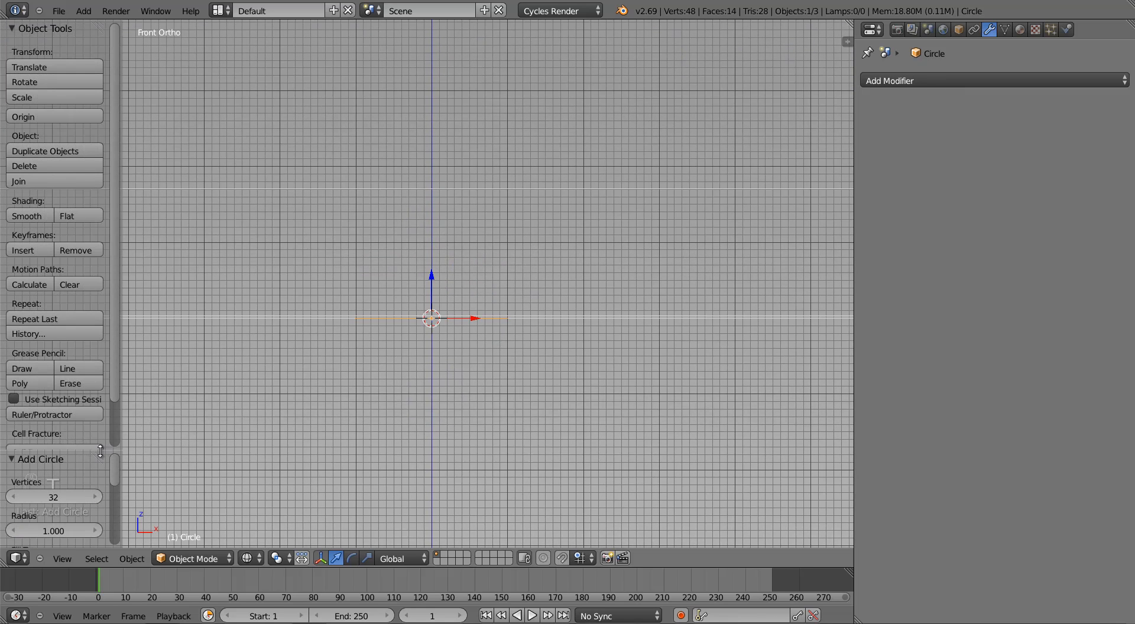
left_click_drag(97, 453, 93, 319)
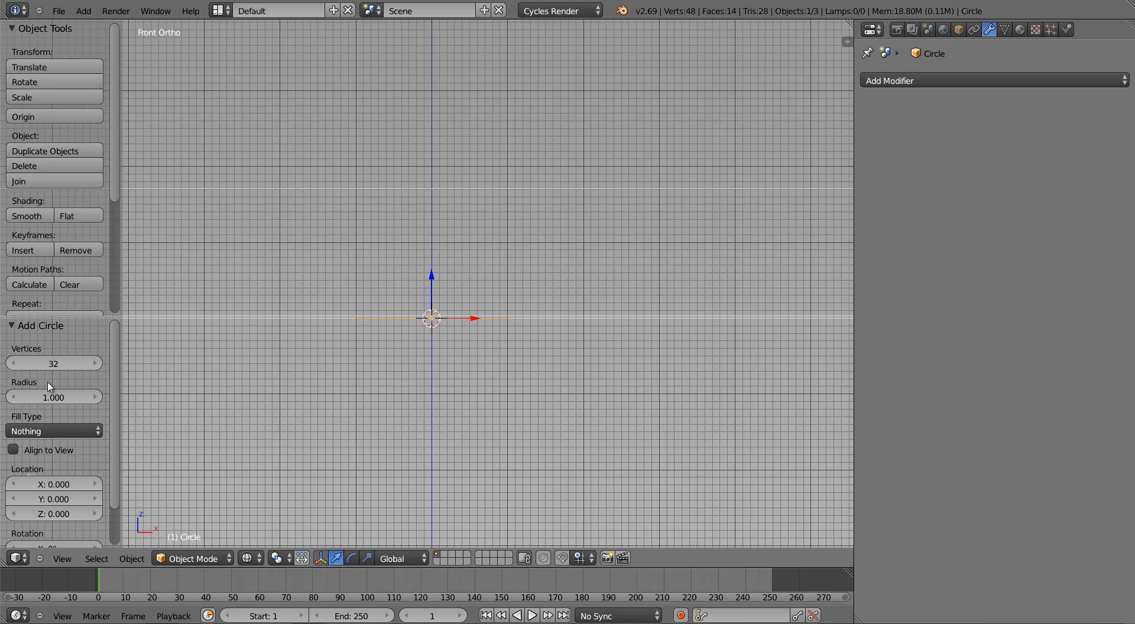
left_click(48, 365)
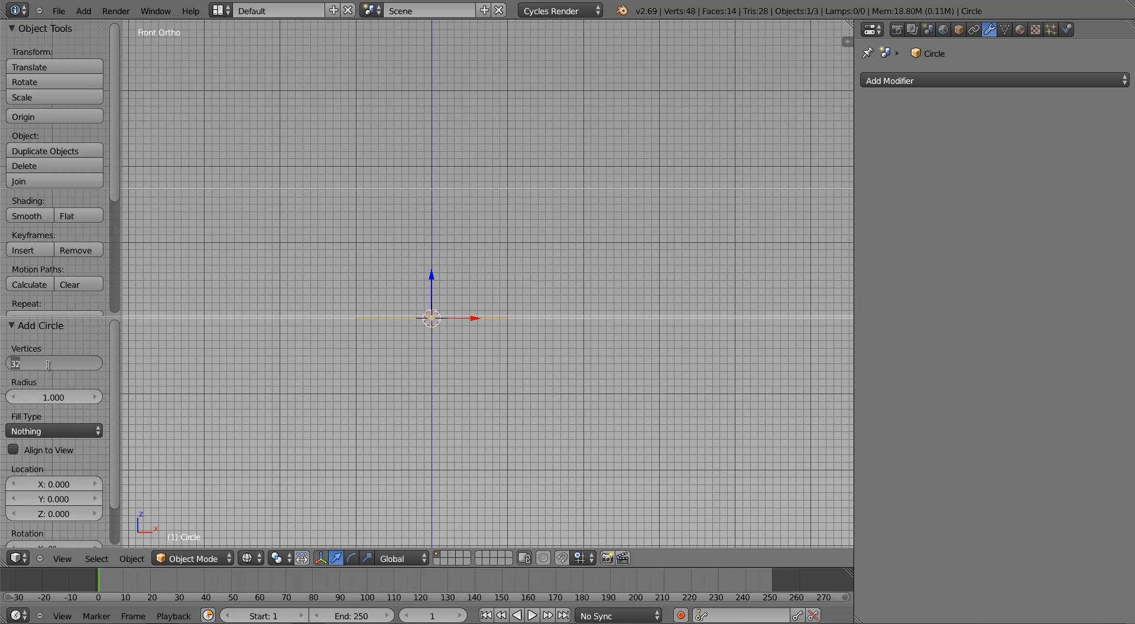
type("16")
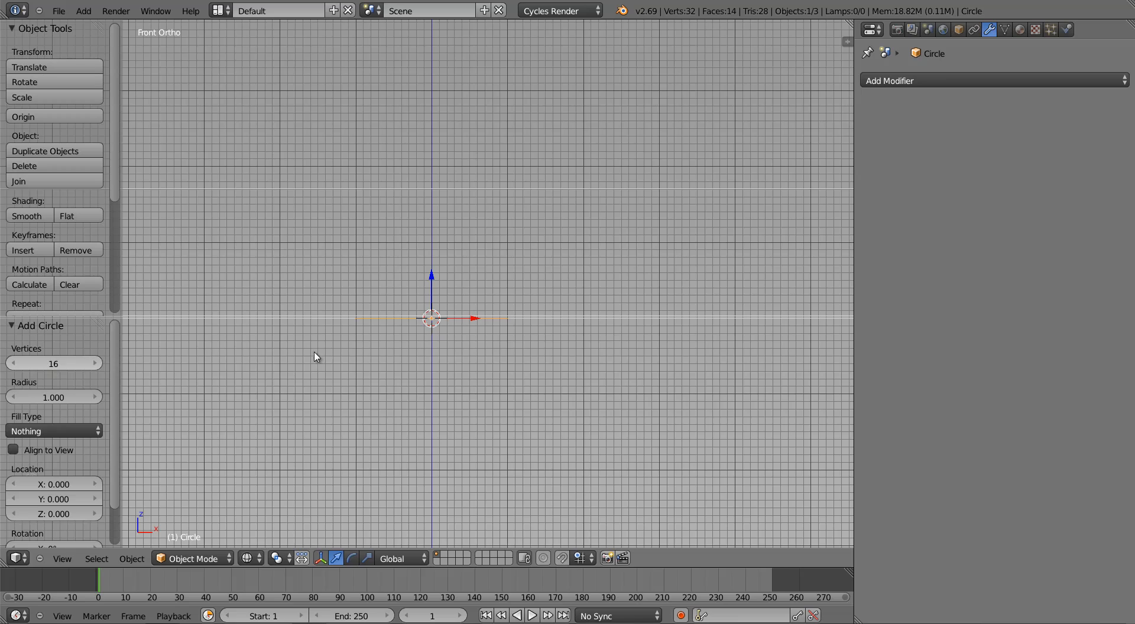
key("Return")
key("t")
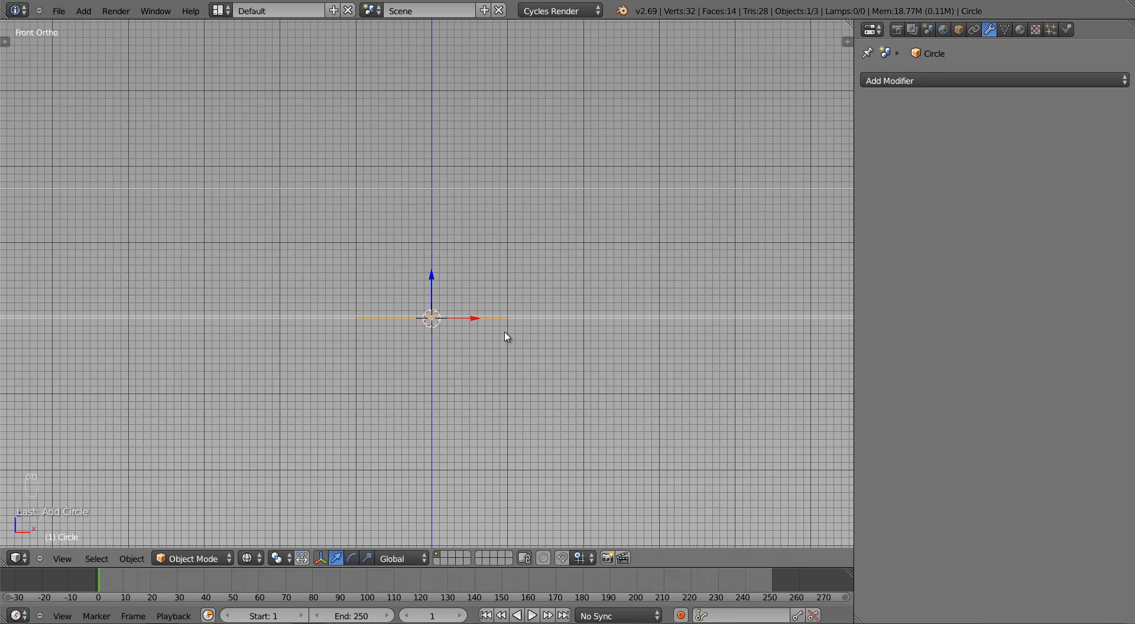
key("t")
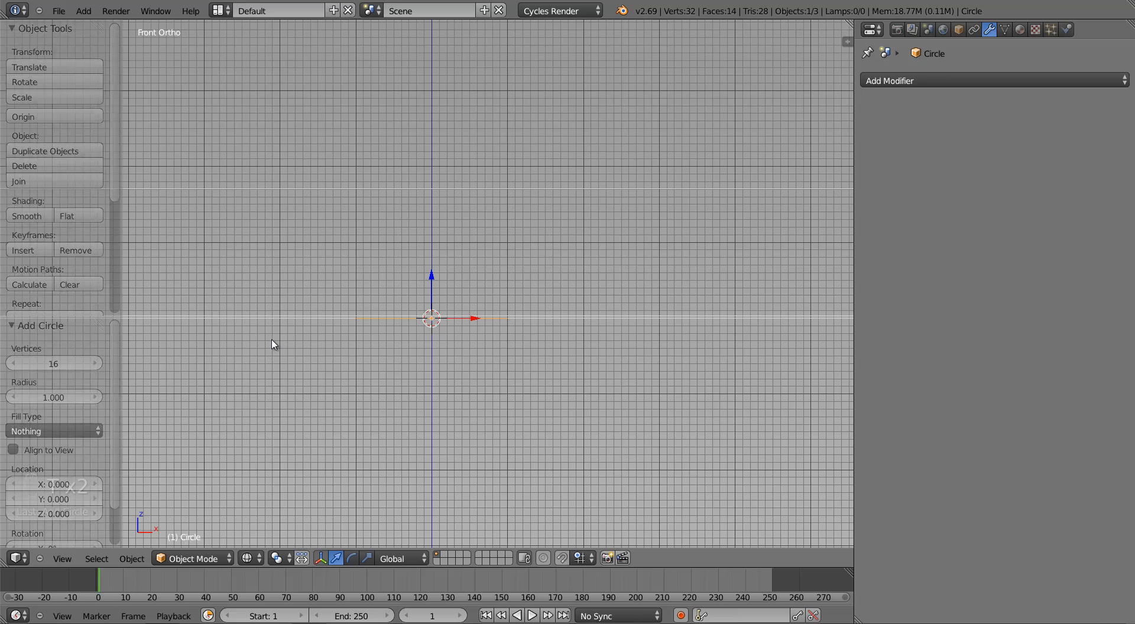
key("t")
Step: Try to extrude the circle upward along Z in front view
middle_click_drag(524, 324, 524, 356)
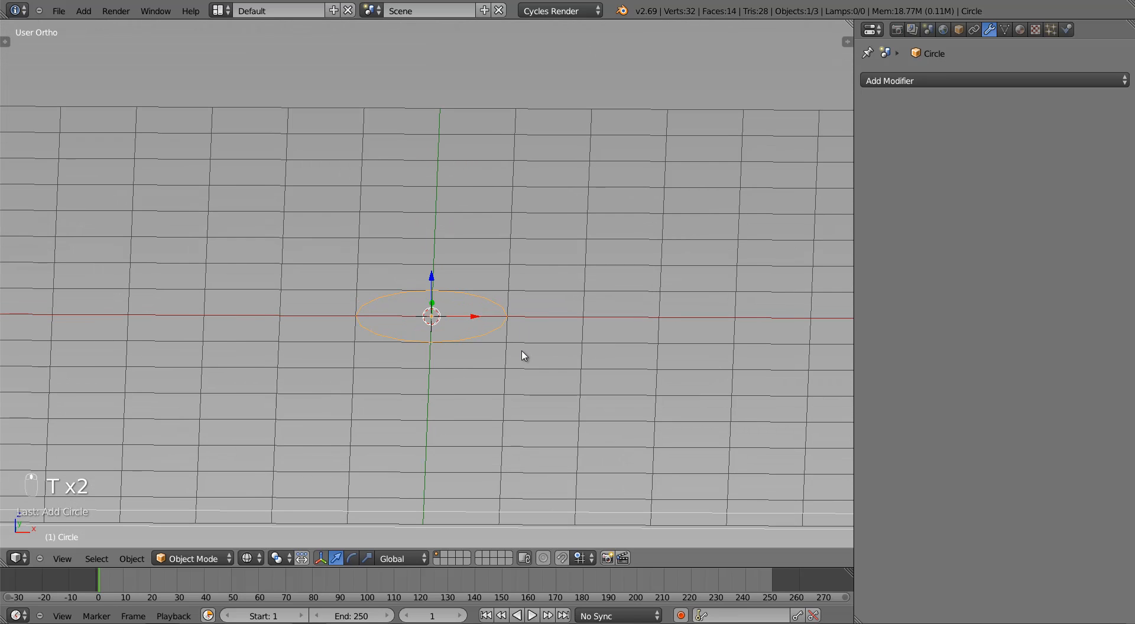
key("KP_1")
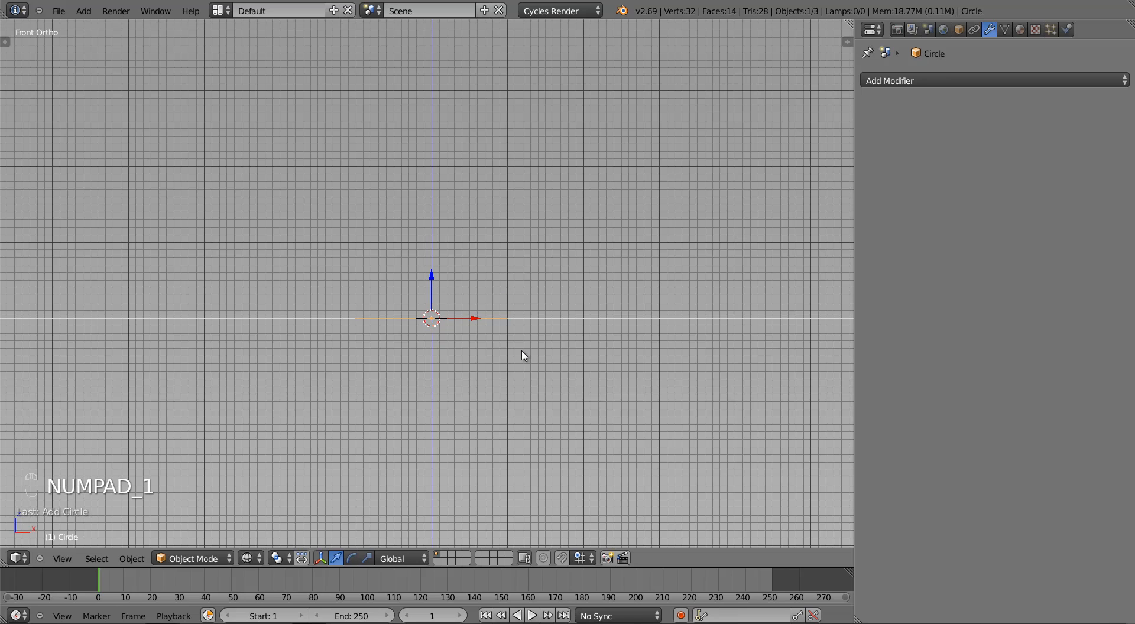
key("Tab")
middle_click_drag(521, 362, 523, 369, "shift")
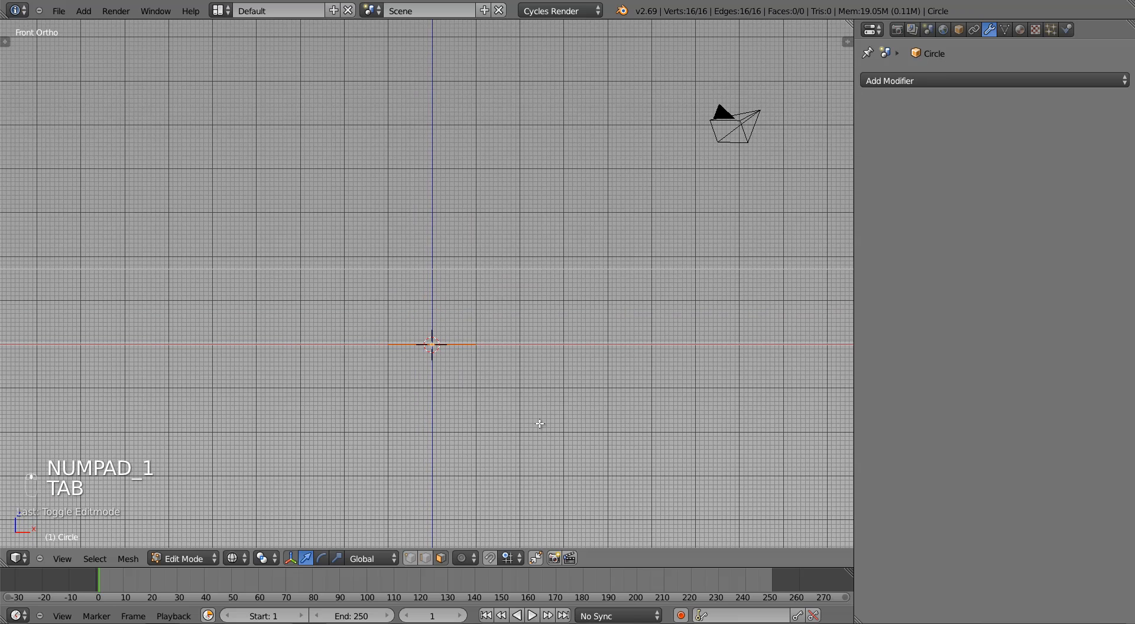
key("e")
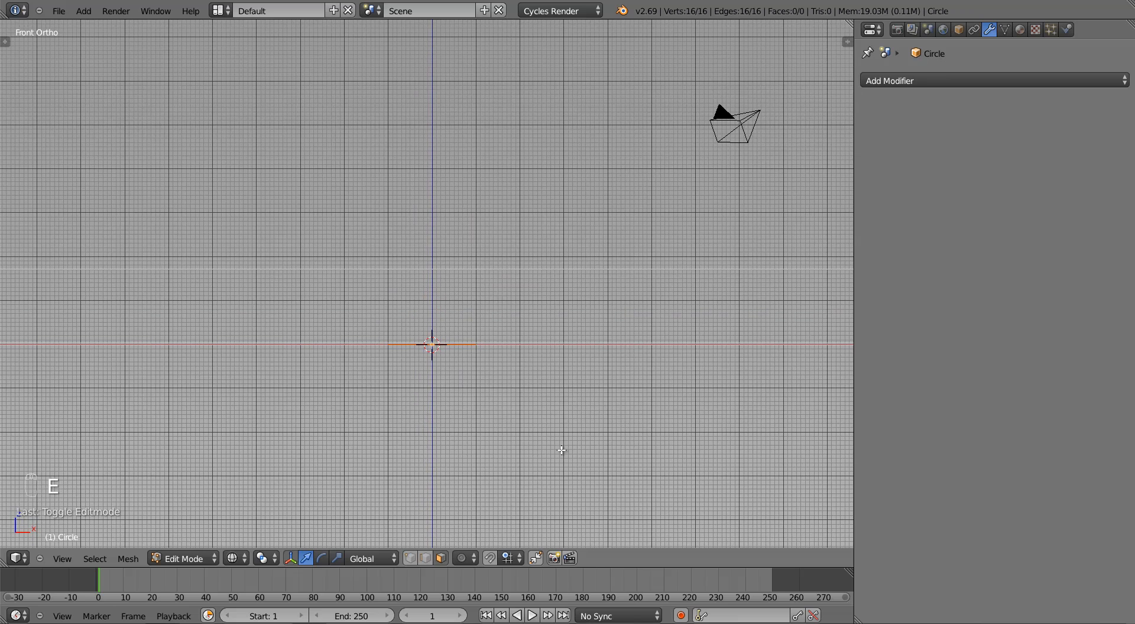
key("z")
left_click(561, 447)
key("Tab")
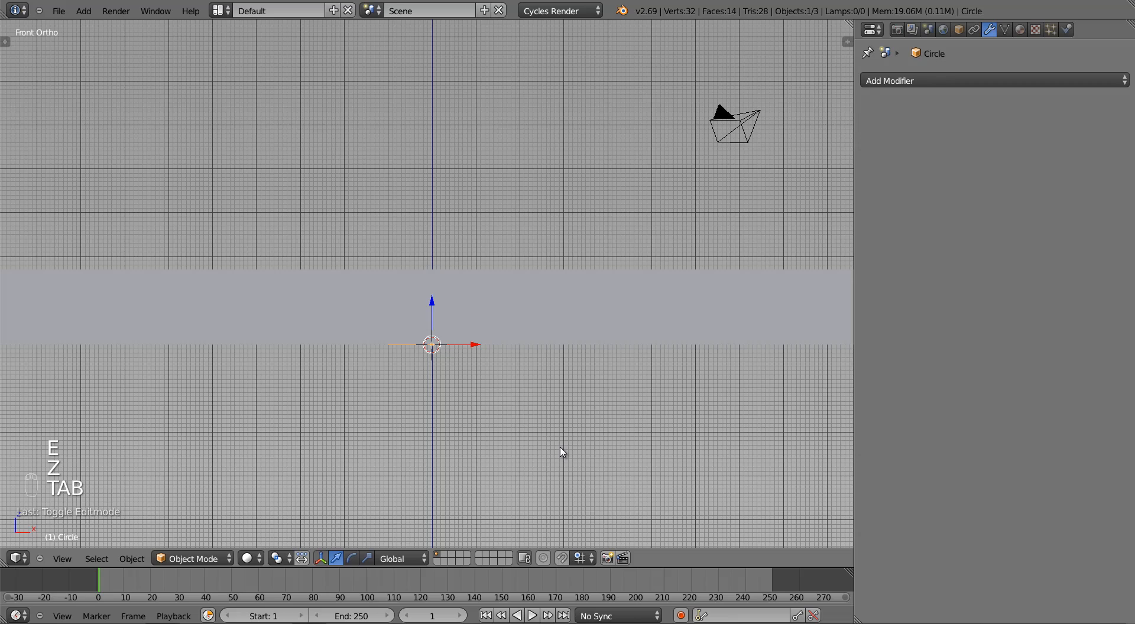
Step: In vertex selection mode, extrude the circle up about 5 units along Z and scale the top ring outward by about 1.8
key("Tab")
key("ctrl+Tab")
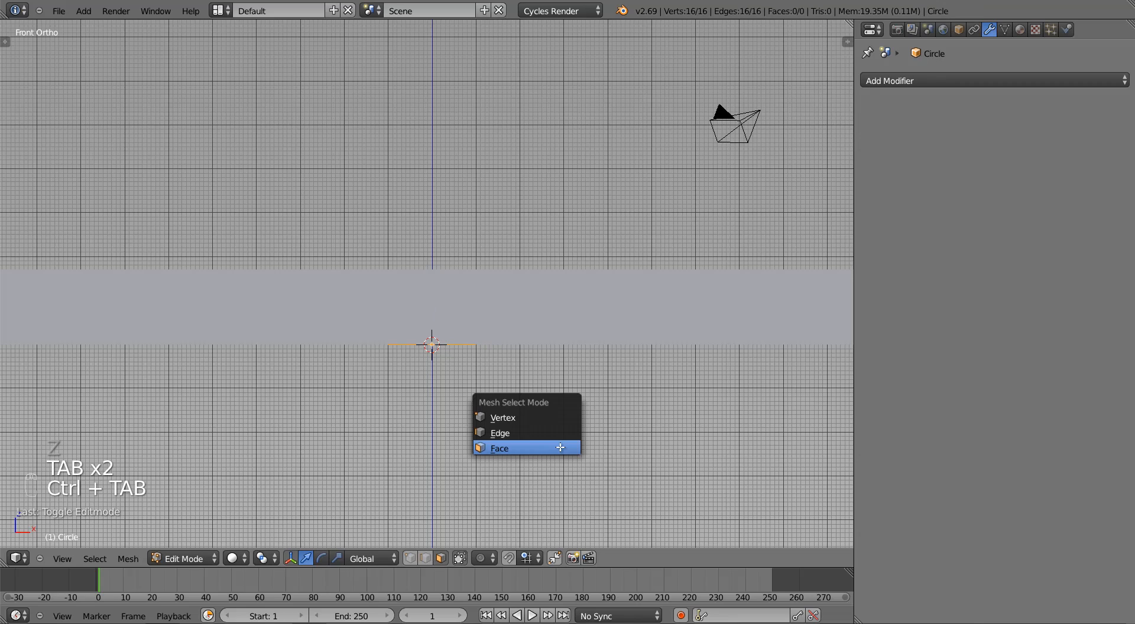
left_click(545, 420)
key("z")
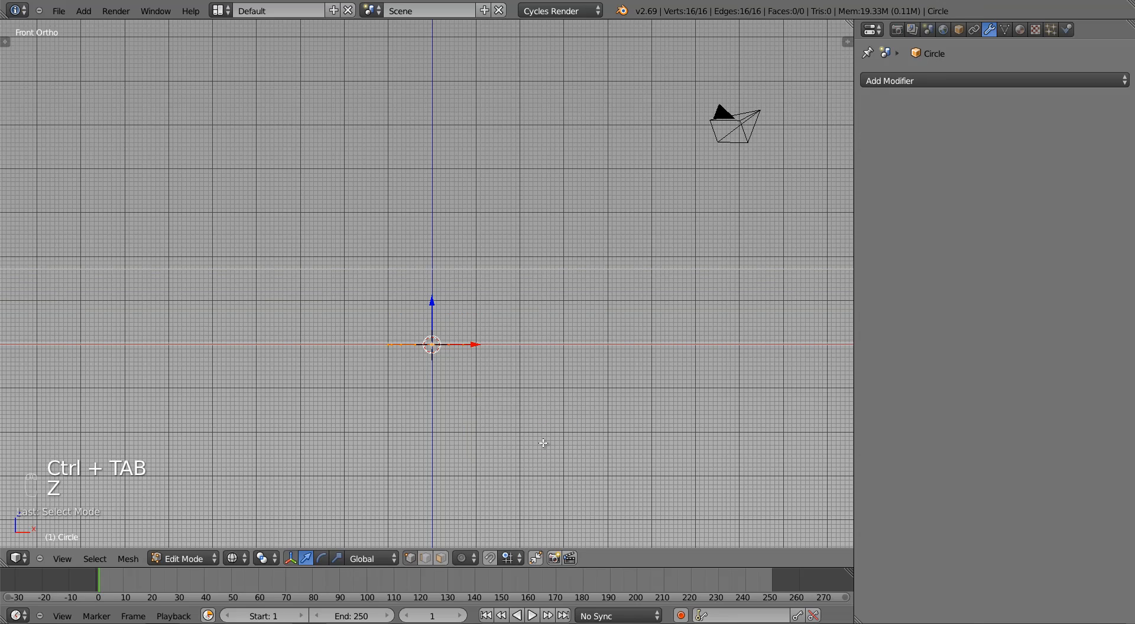
key("e")
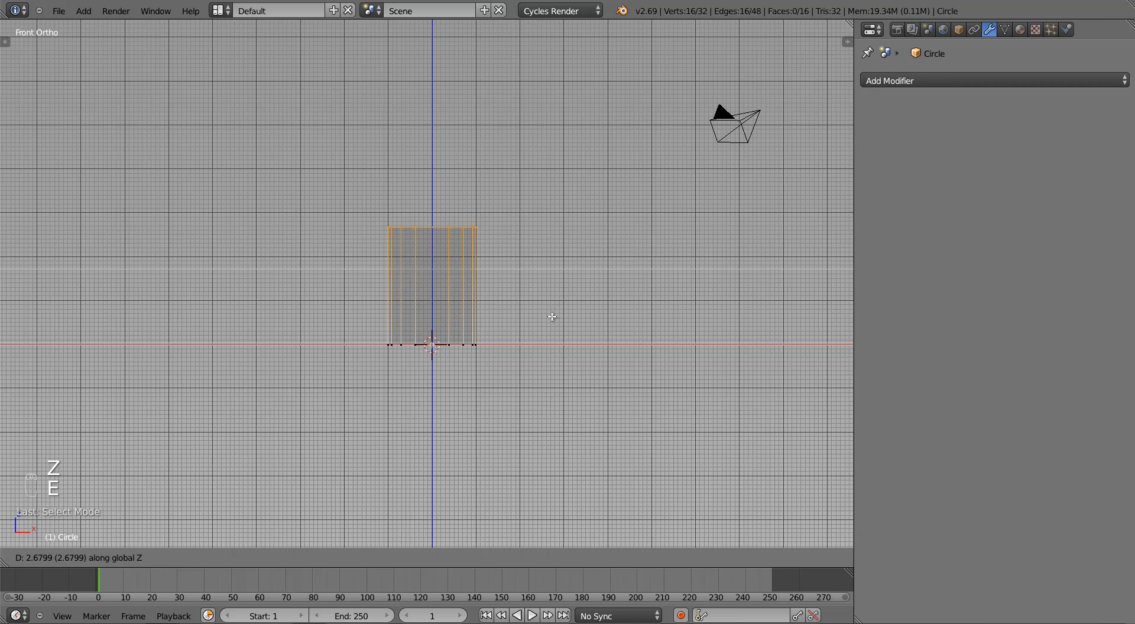
left_click(558, 230)
key("s")
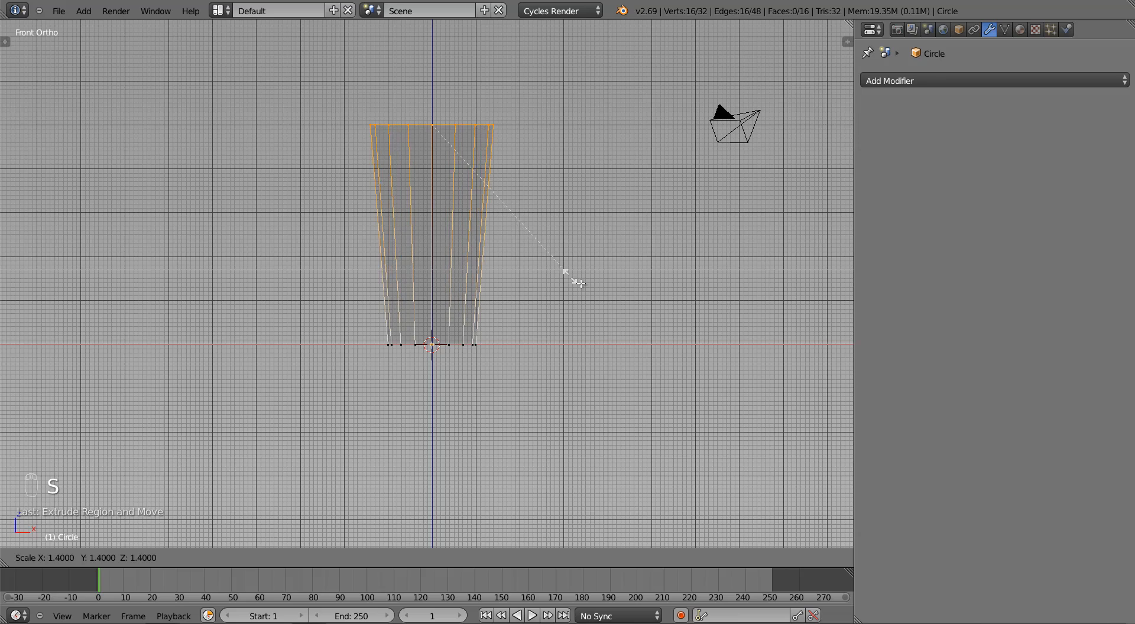
left_click(607, 334)
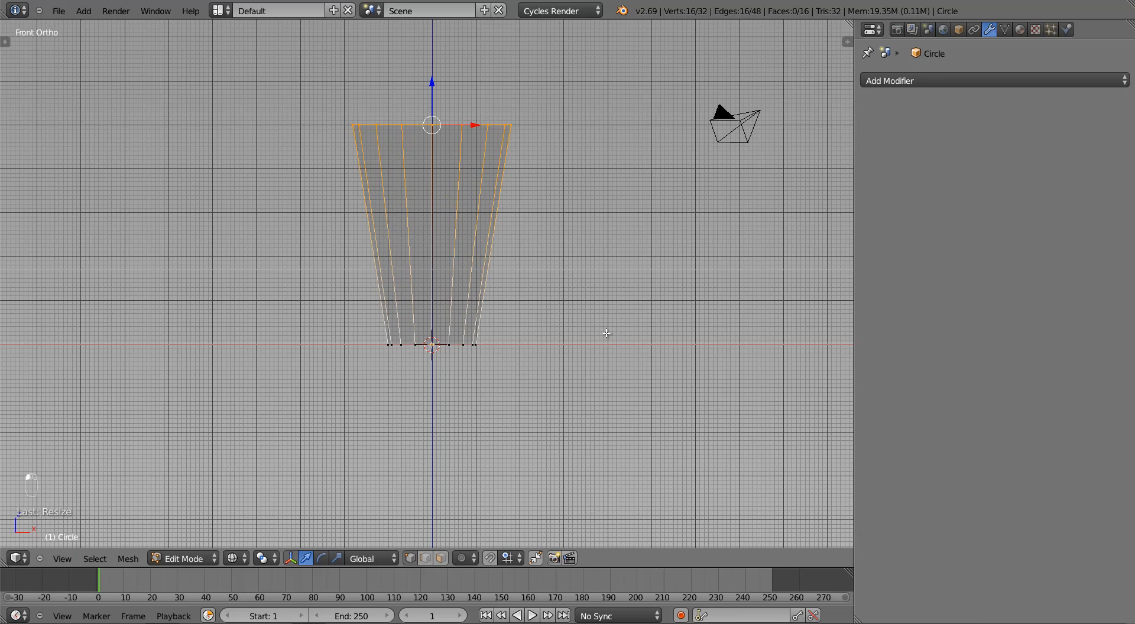
Step: Close the bottom of the cup by filling its lower edge loop with a face
mouse_move(559, 225)
middle_mouse_down()
mouse_move(529, 243)
mouse_move(567, 375)
mouse_move(563, 341)
middle_mouse_up()
key("z")
key("Tab")
key("Tab")
scroll(454, 284, "up", 2)
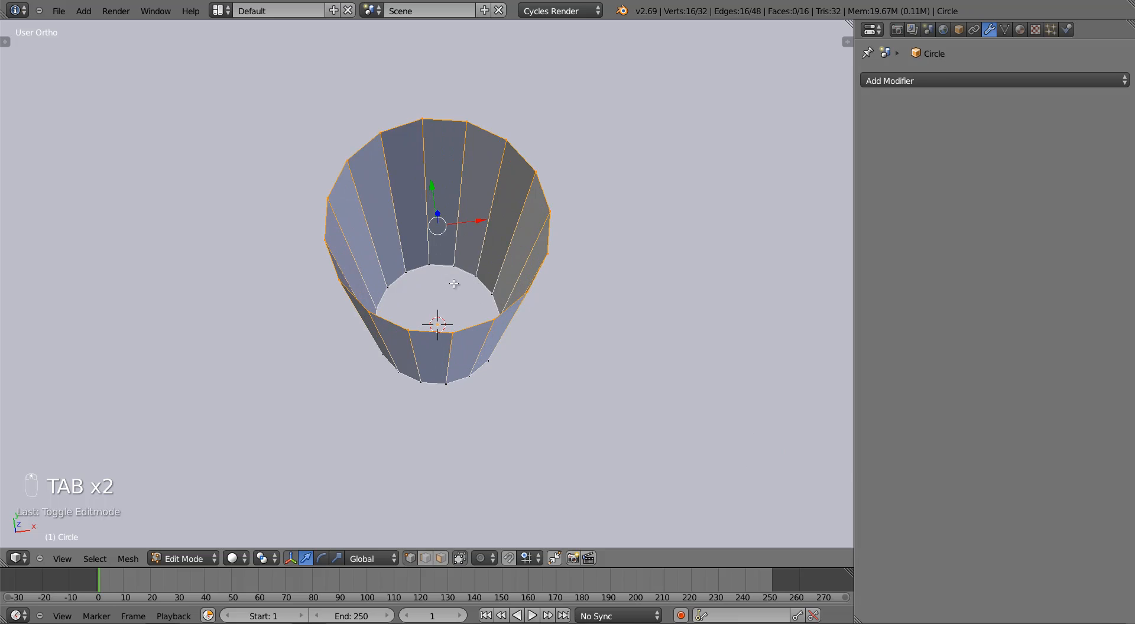
right_click(460, 272, "alt")
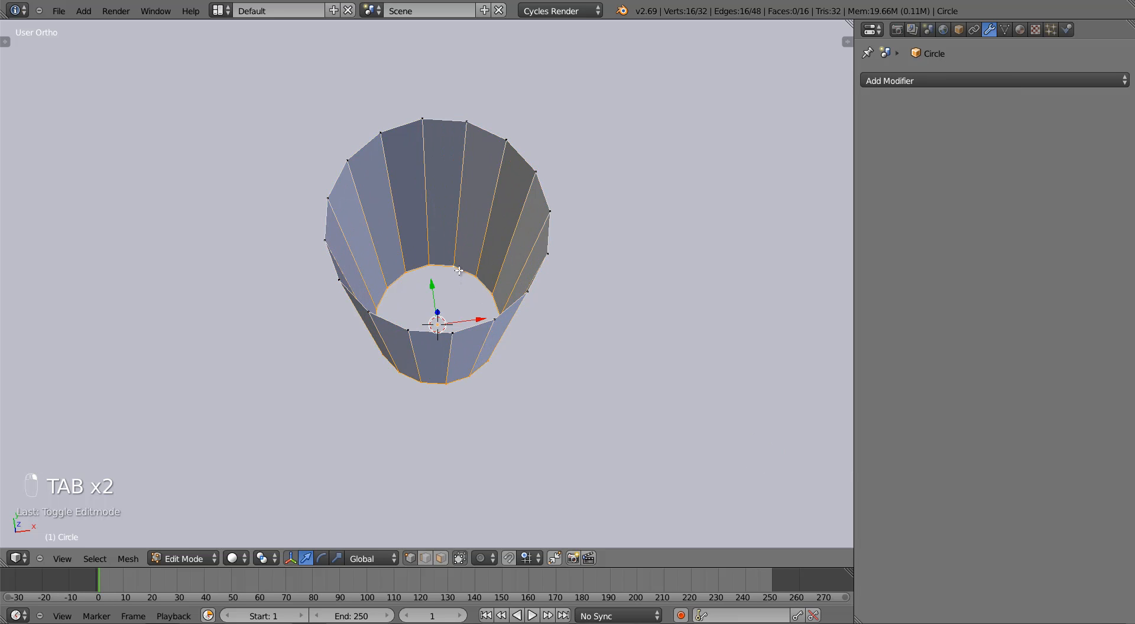
key("f")
key("Tab")
middle_click_drag(509, 361, 476, 334)
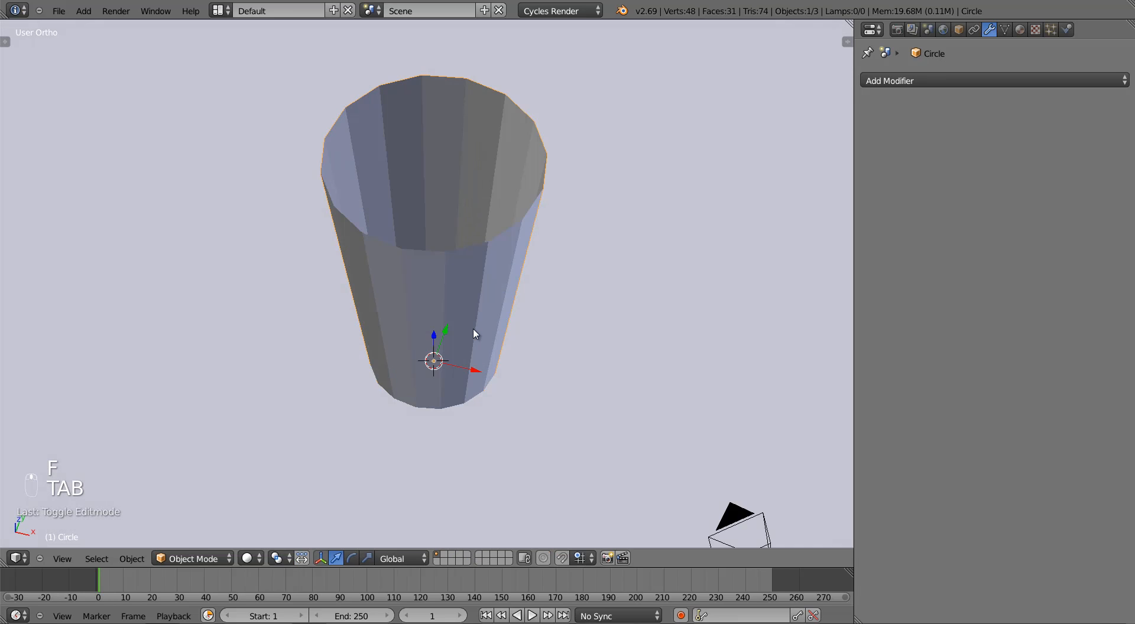
Step: Shade the cup smooth and add a Subdivision Surface modifier at level 2
key("KP_5")
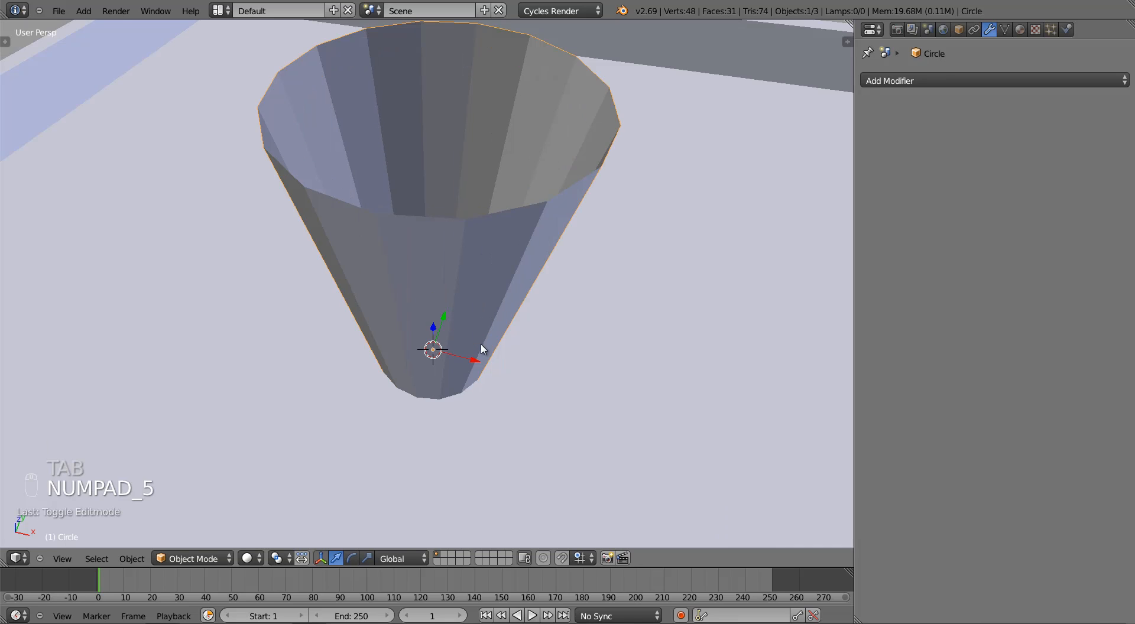
key("t")
left_click(29, 216)
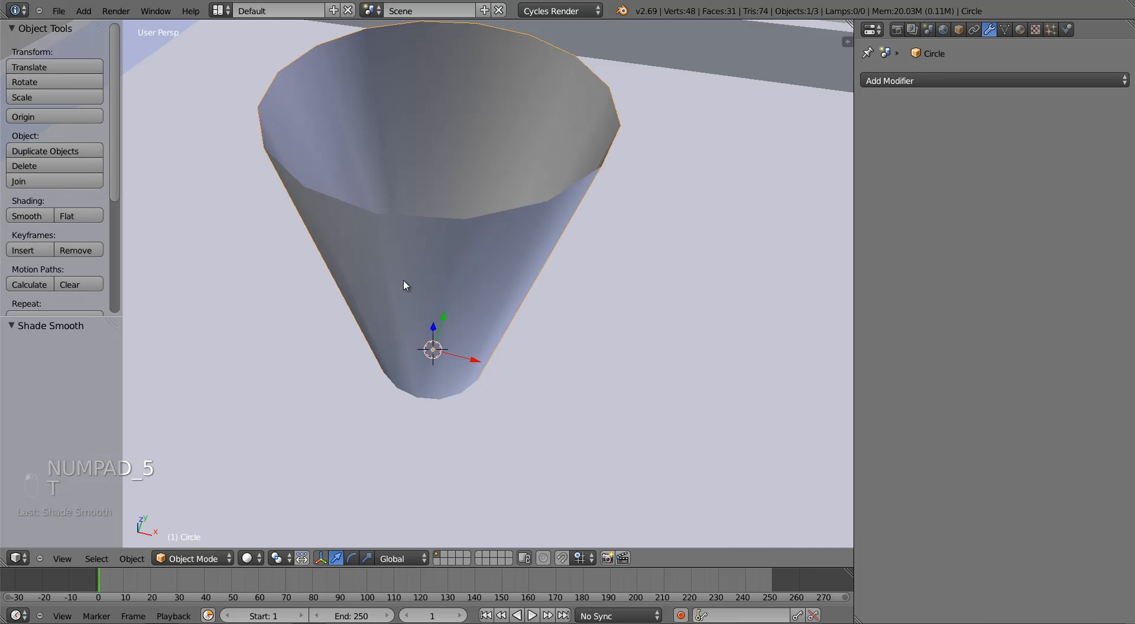
key("t")
middle_click_drag(405, 284, 529, 195)
middle_click_drag(568, 236, 585, 297)
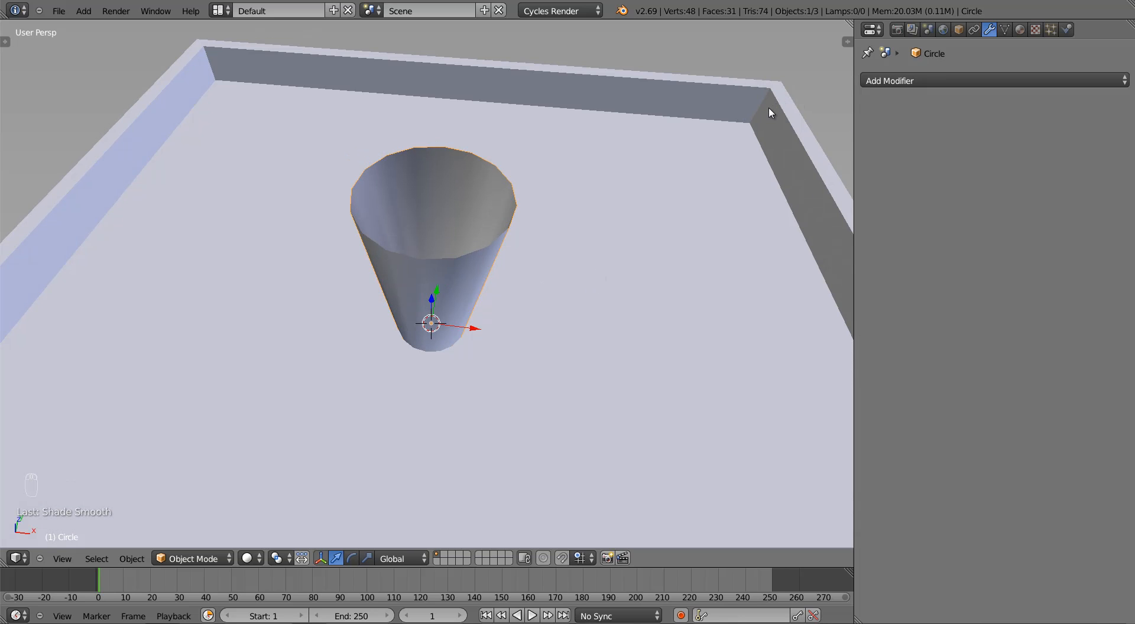
key("ctrl+2")
Step: Add an edge loop around the cup wall in front view and slide it down close to the base
key("KP_1")
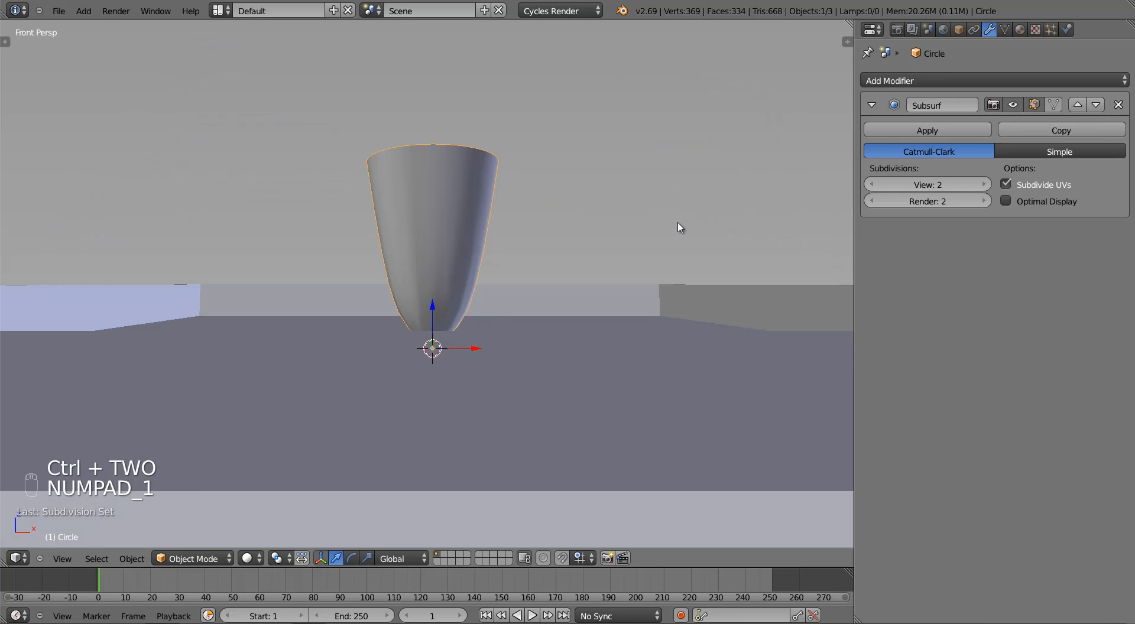
key("KP_5")
key("KP_Decimal")
key("z")
scroll(630, 261, "down", 3)
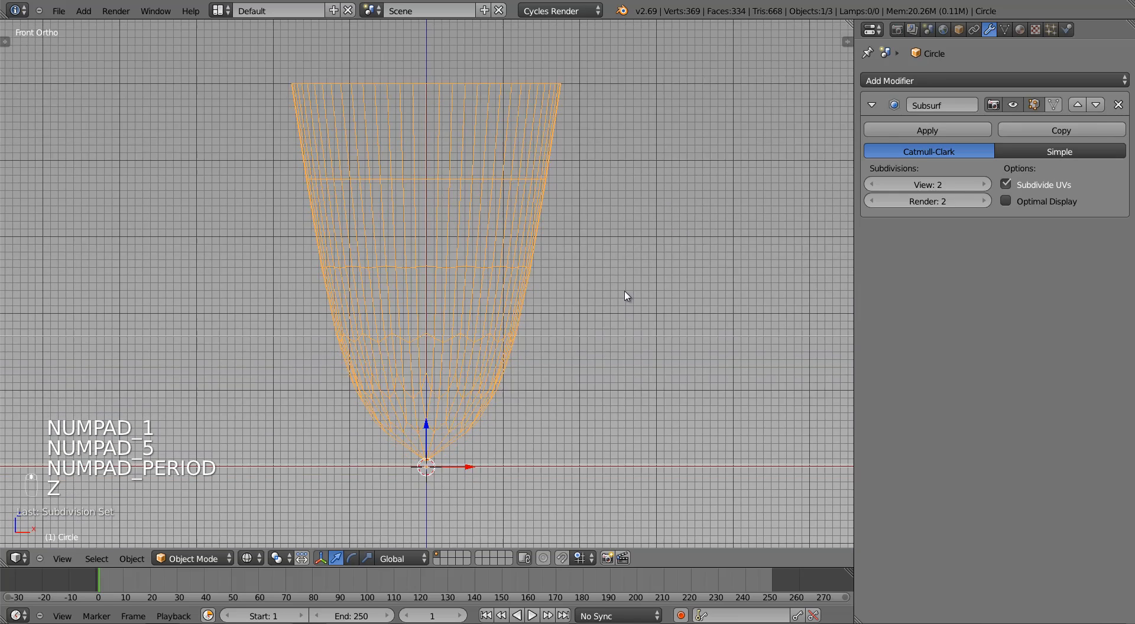
key("Tab")
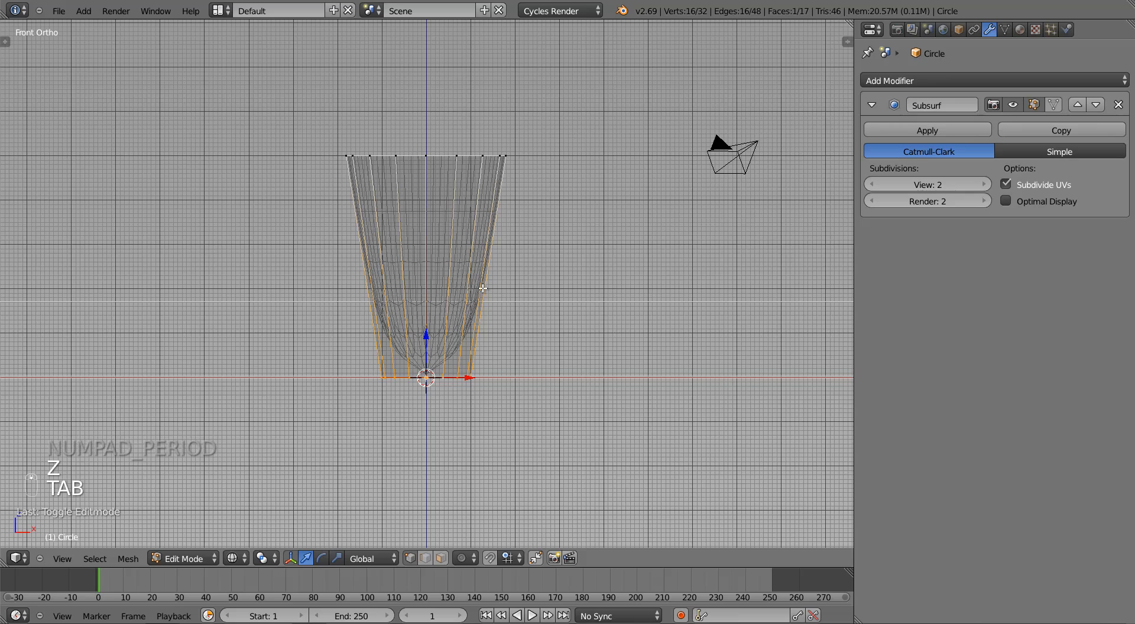
key("ctrl+r")
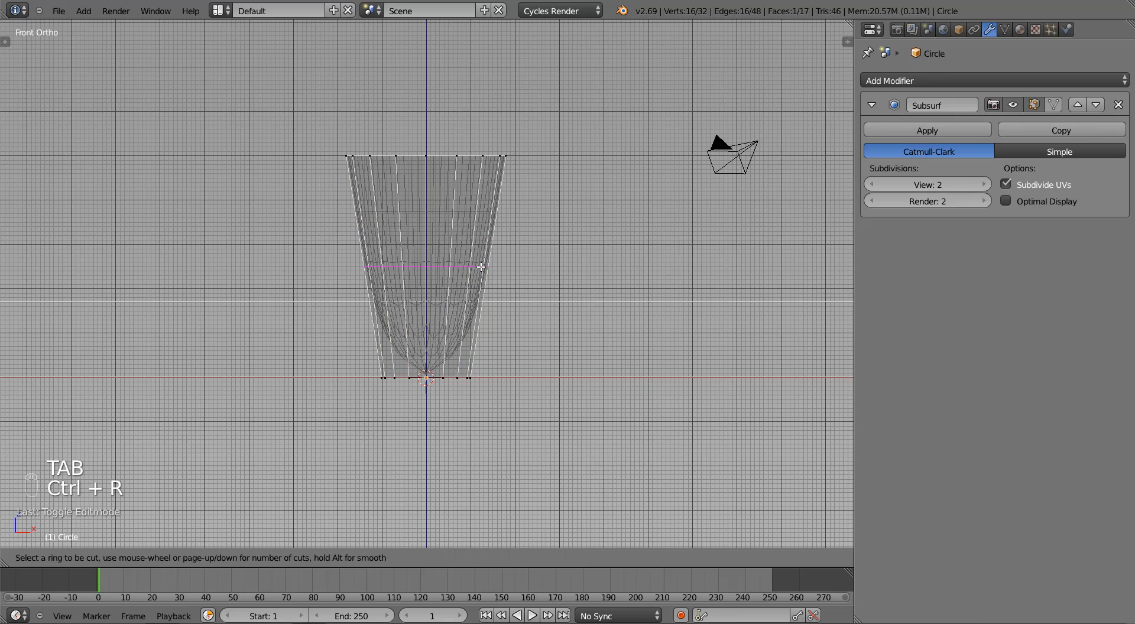
left_click(481, 267)
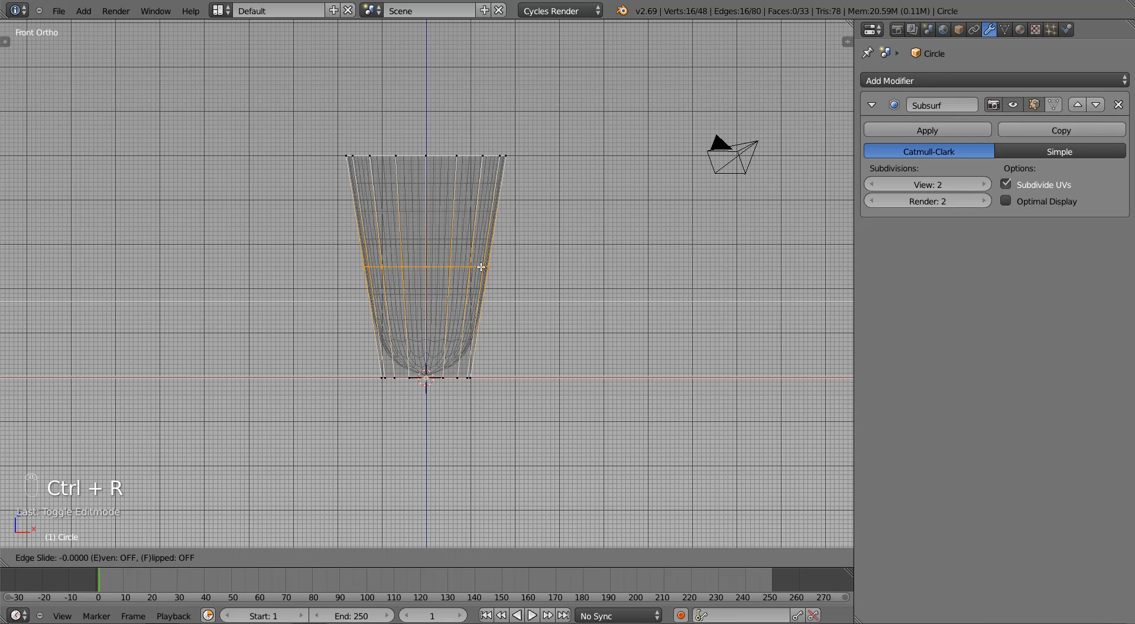
left_click(479, 371)
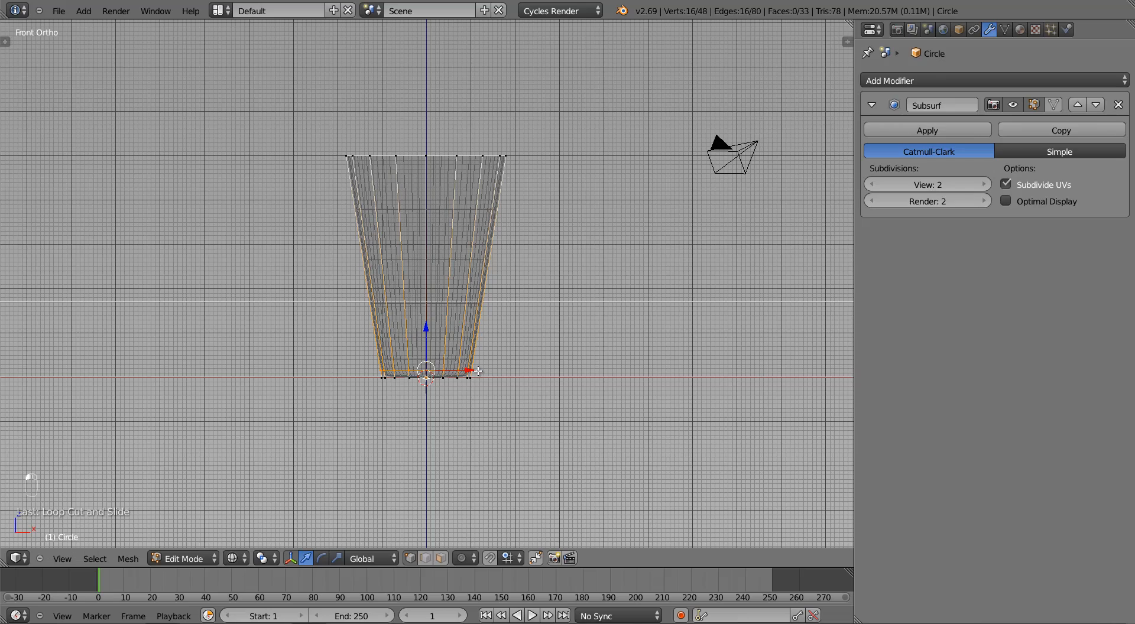
Step: Add two closely spaced edge loops low on the cup wall, a little above the loop at the base
middle_click_drag(478, 370, 474, 289, "shift")
scroll(469, 328, "up", 3)
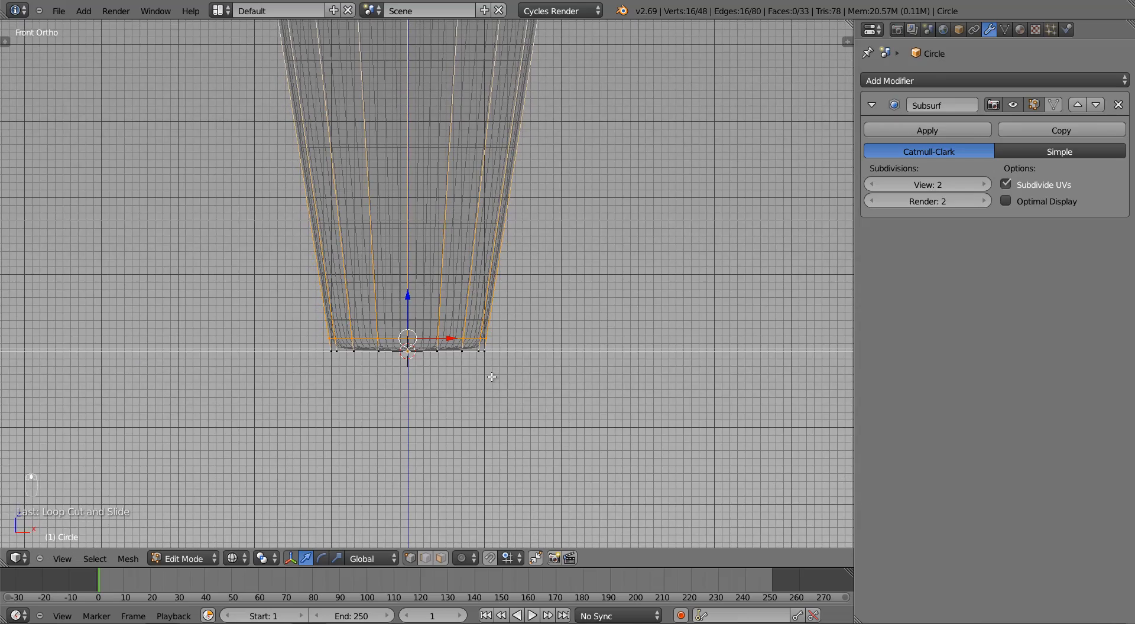
scroll(492, 376, "up", 3)
scroll(512, 181, "down", 3)
middle_click_drag(512, 180, 518, 275, "shift")
scroll(517, 274, "down", 1)
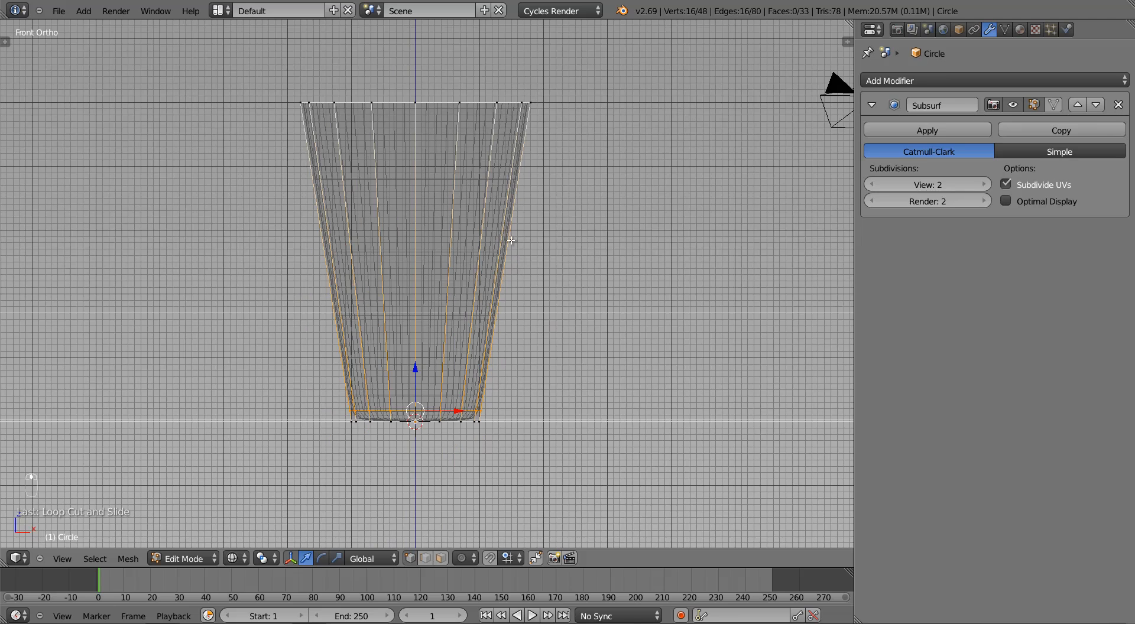
key("ctrl+r")
left_click(504, 229)
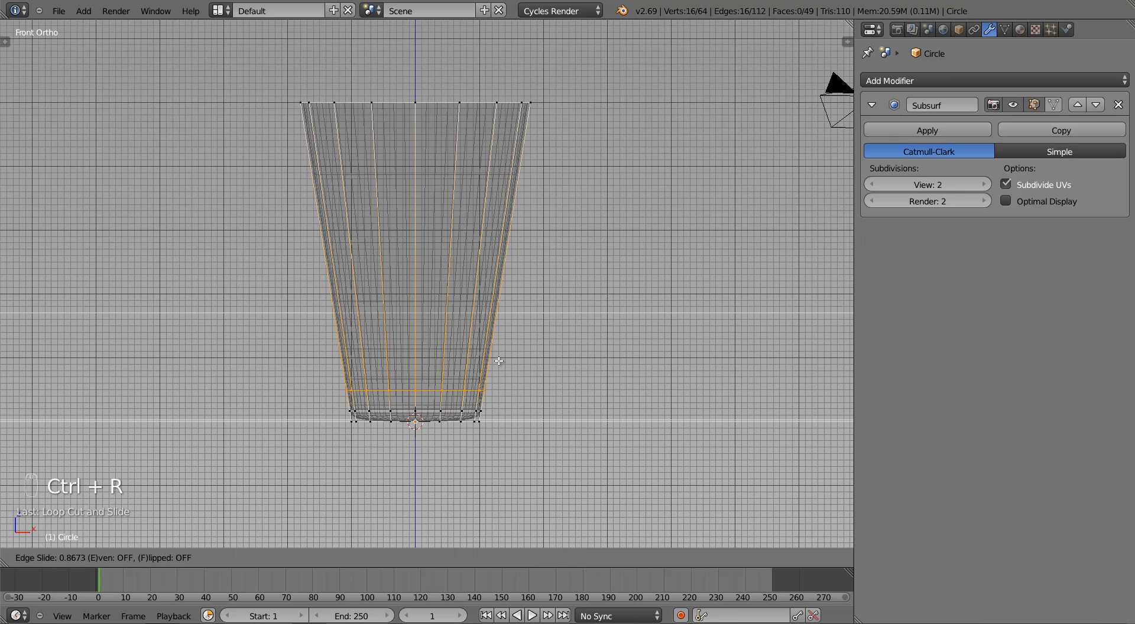
left_click(498, 379)
key("ctrl+r")
left_click(508, 248)
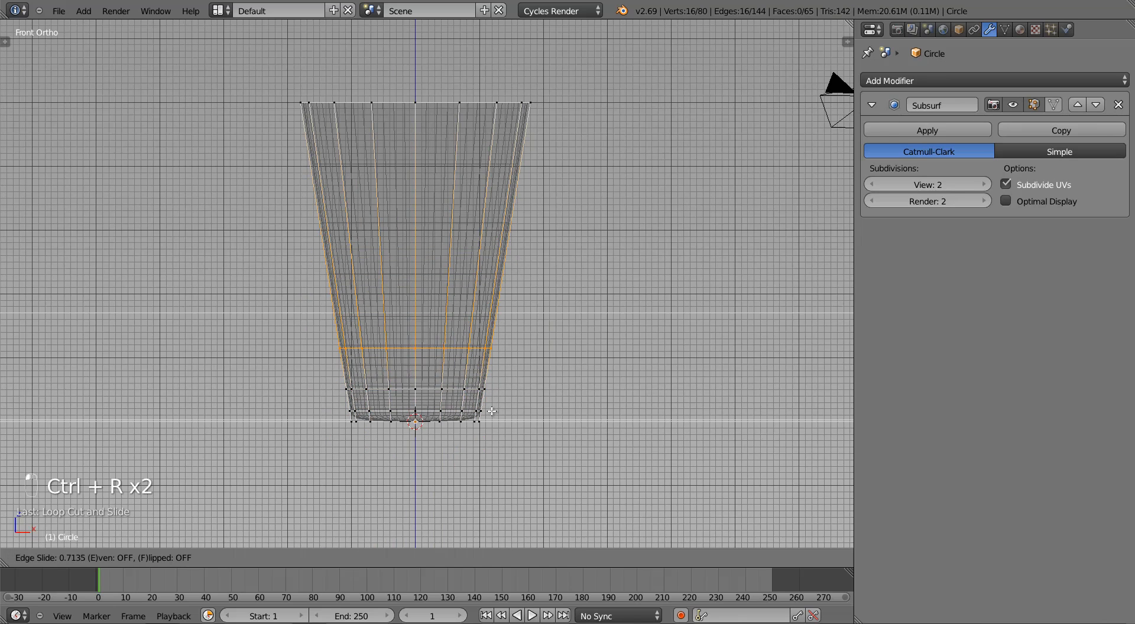
left_click(491, 444)
Step: Add a second pair of closely spaced edge loops on the cup wall, a short distance above the first pair
key("ctrl+r")
left_click(495, 236)
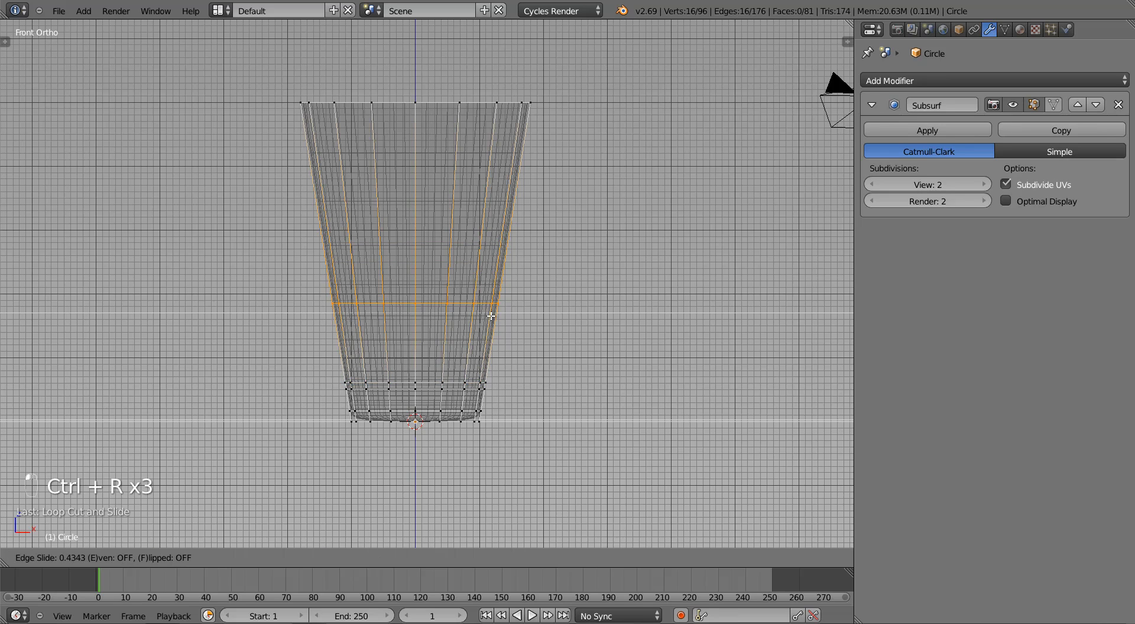
left_click(491, 352)
key("ctrl+r")
left_click(492, 246)
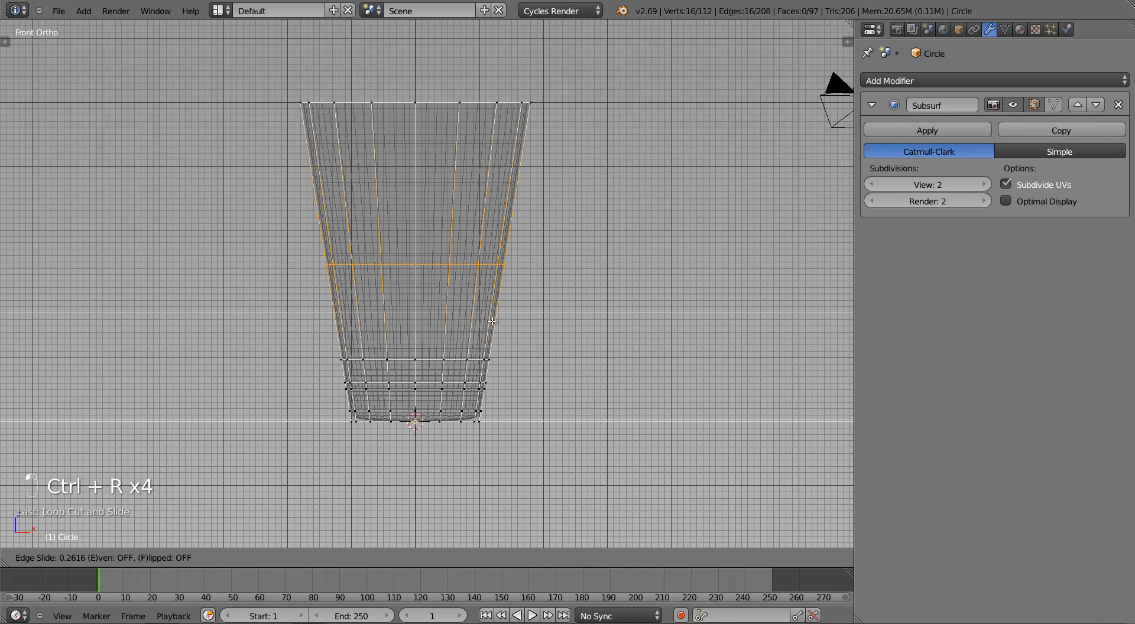
left_click(491, 369)
Step: Add a third pair of closely spaced edge loops on the cup wall, just above the second pair
key("ctrl+r")
left_click(494, 266)
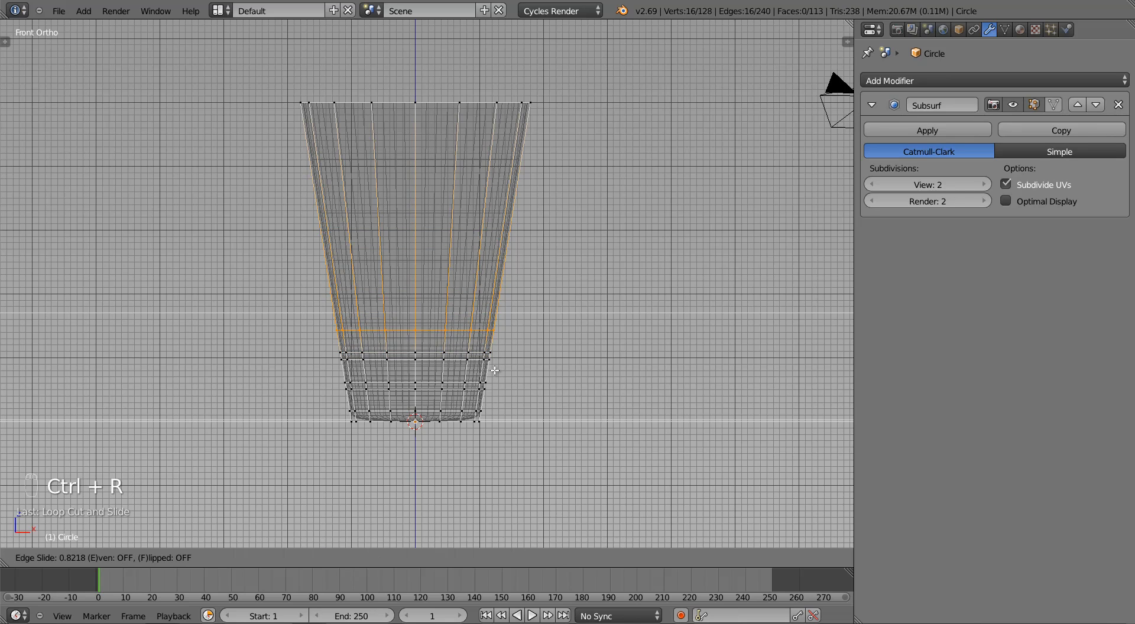
left_click(495, 370)
key("ctrl+r")
left_click(495, 260)
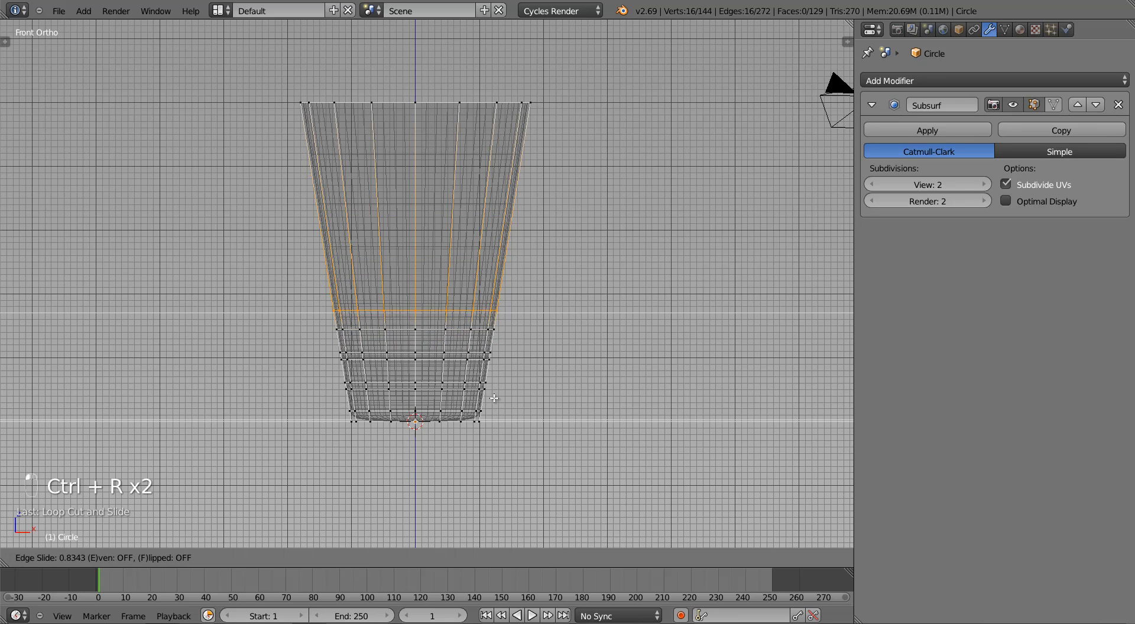
left_click(495, 407)
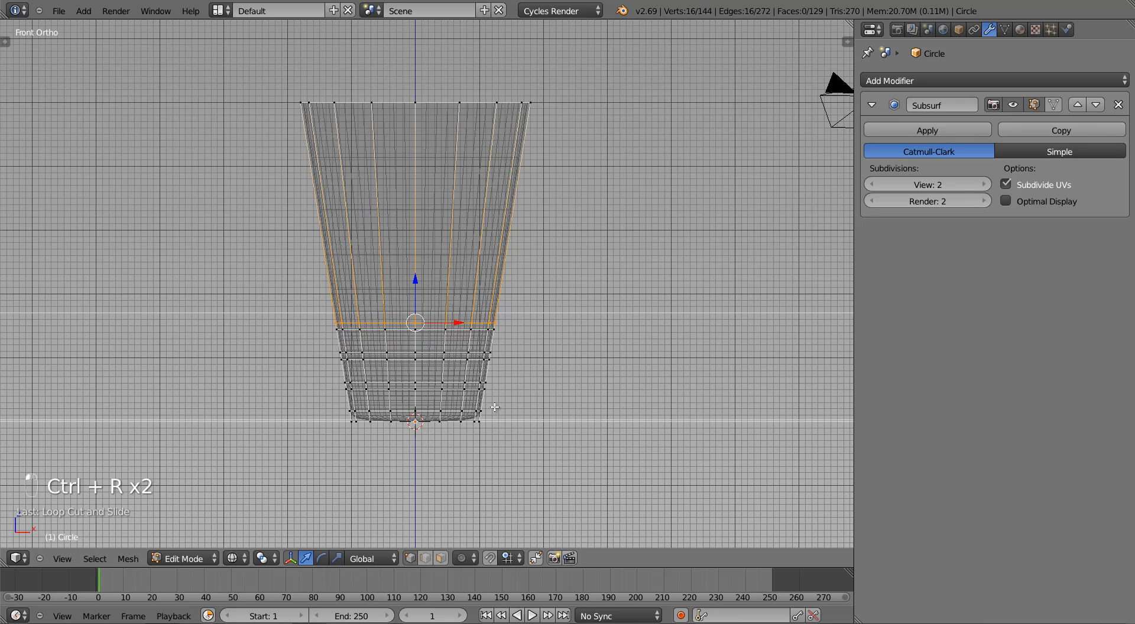
Step: Select the lower edge loop of each of the three pairs and scale them outward by about 1.1 to form ridges
right_click(430, 389, "alt")
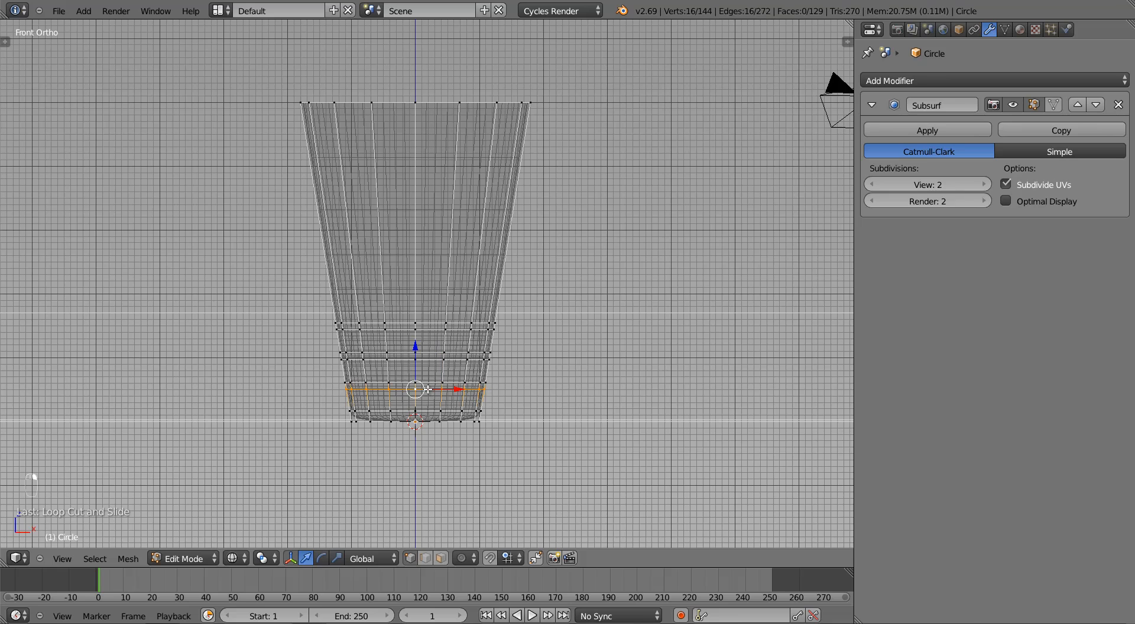
right_click(433, 360, "alt+shift")
right_click(434, 328, "alt+shift")
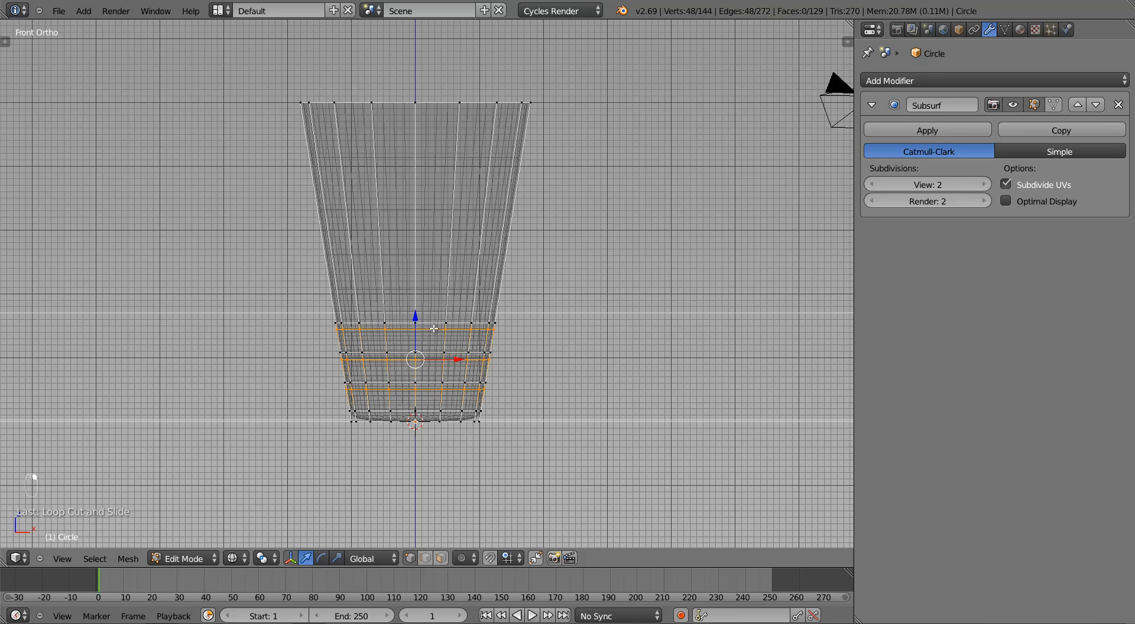
scroll(466, 378, "up", 1)
key("z")
middle_click_drag(503, 388, 502, 381, "shift")
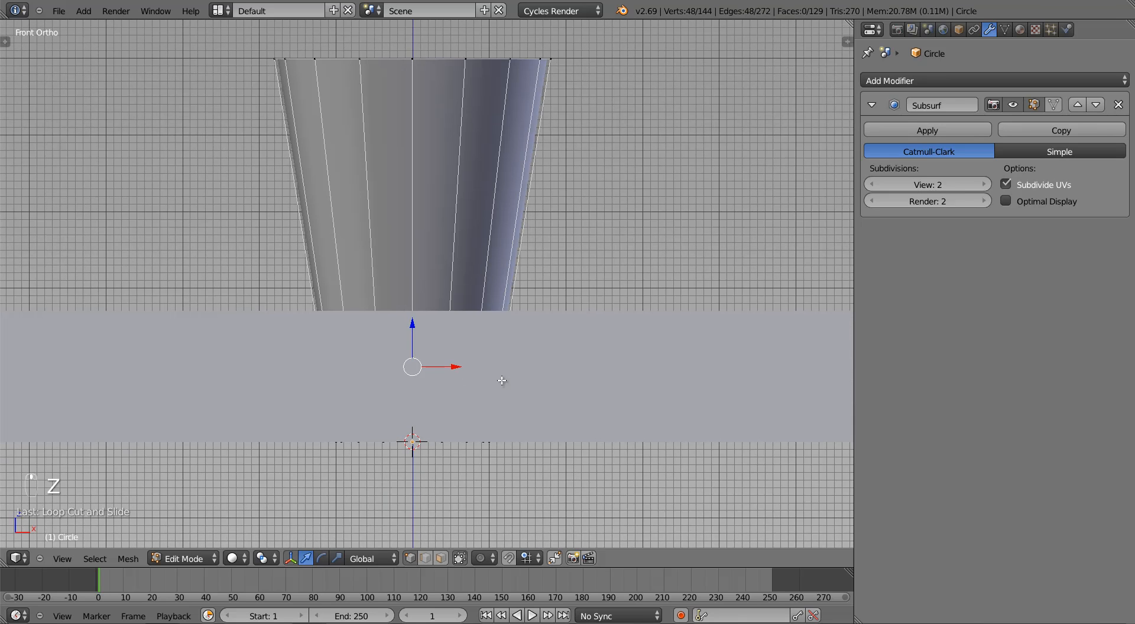
key("z")
key("s")
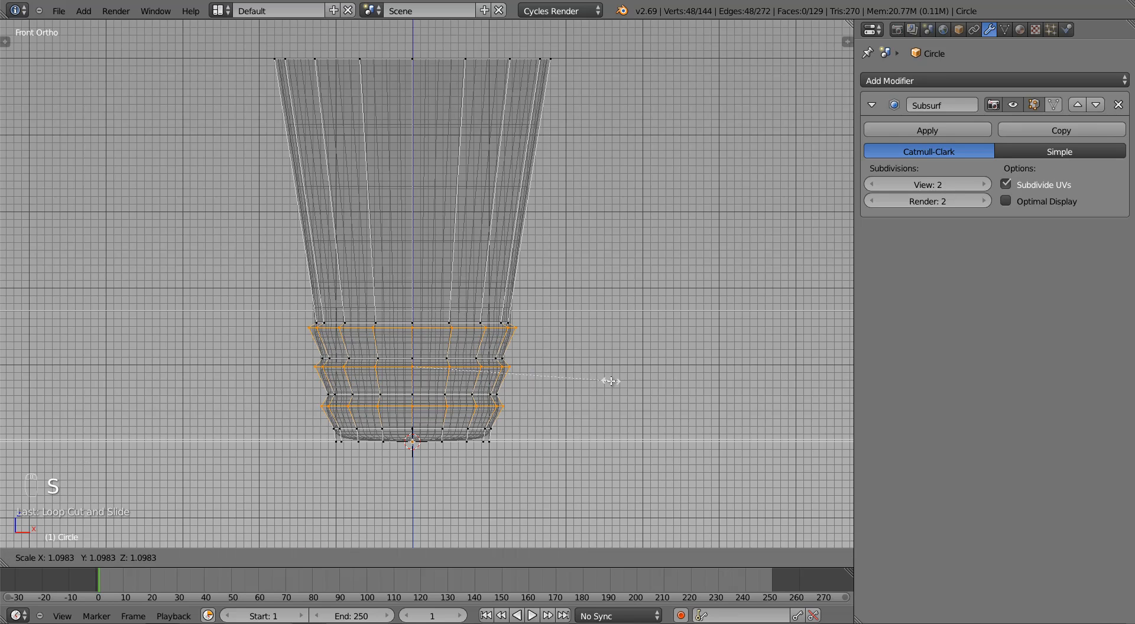
left_click(610, 382)
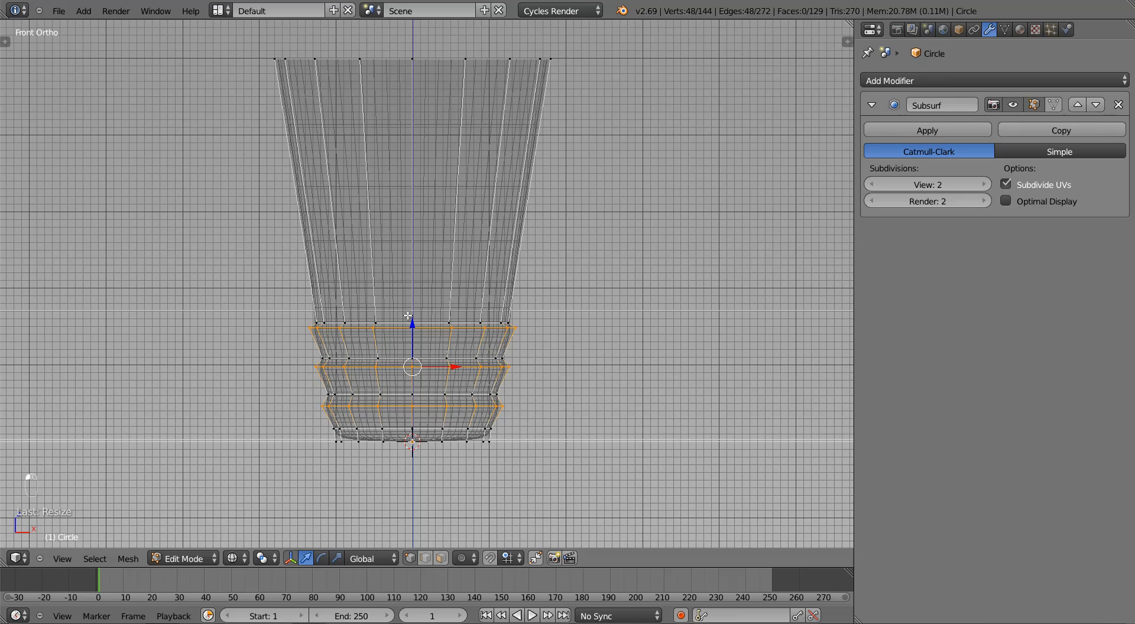
Step: Set the mean crease of the three selected ridge loops to 0.5
key("n")
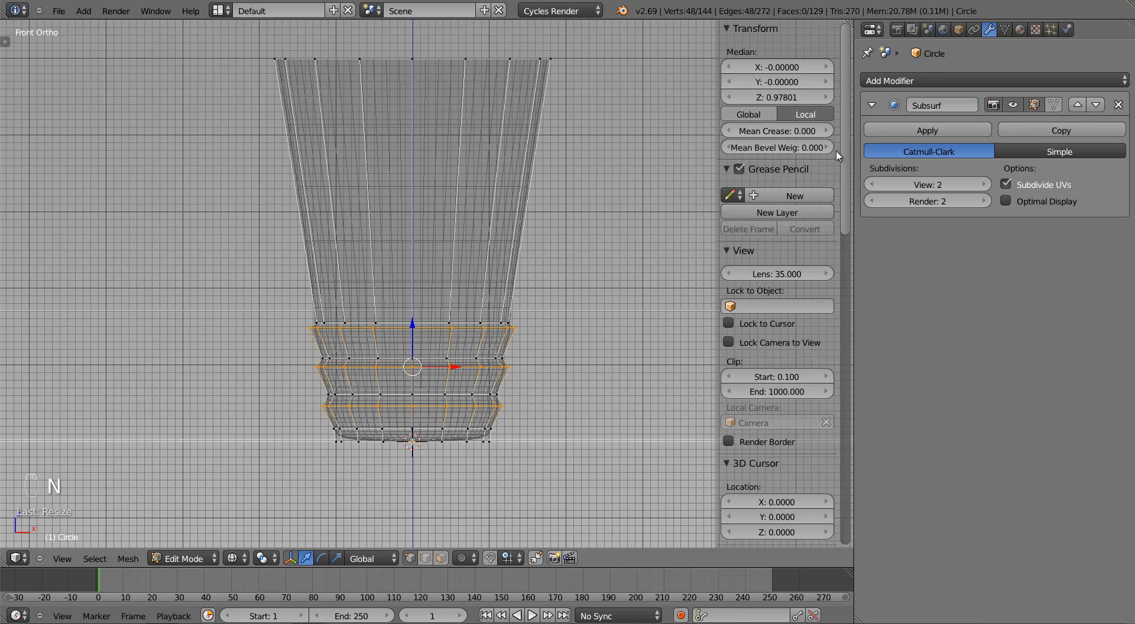
left_click(775, 130)
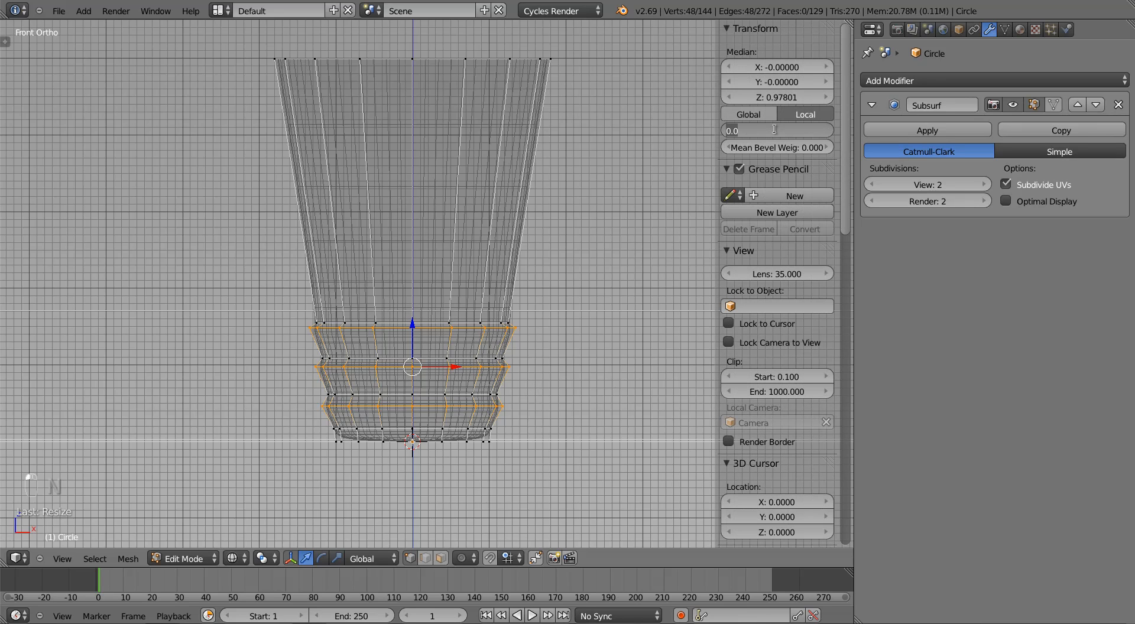
type(".5")
key("Return")
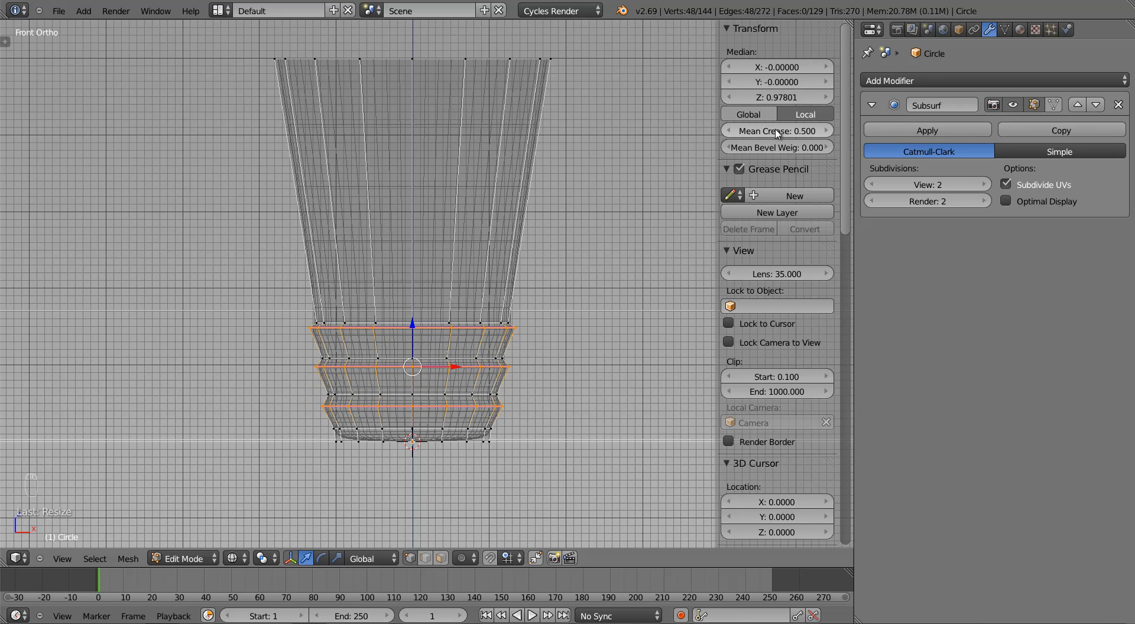
Step: Leave mesh editing and raise the cup to a Z location of about 1.67, clear of the tray wall in solid view
key("Tab")
key("z")
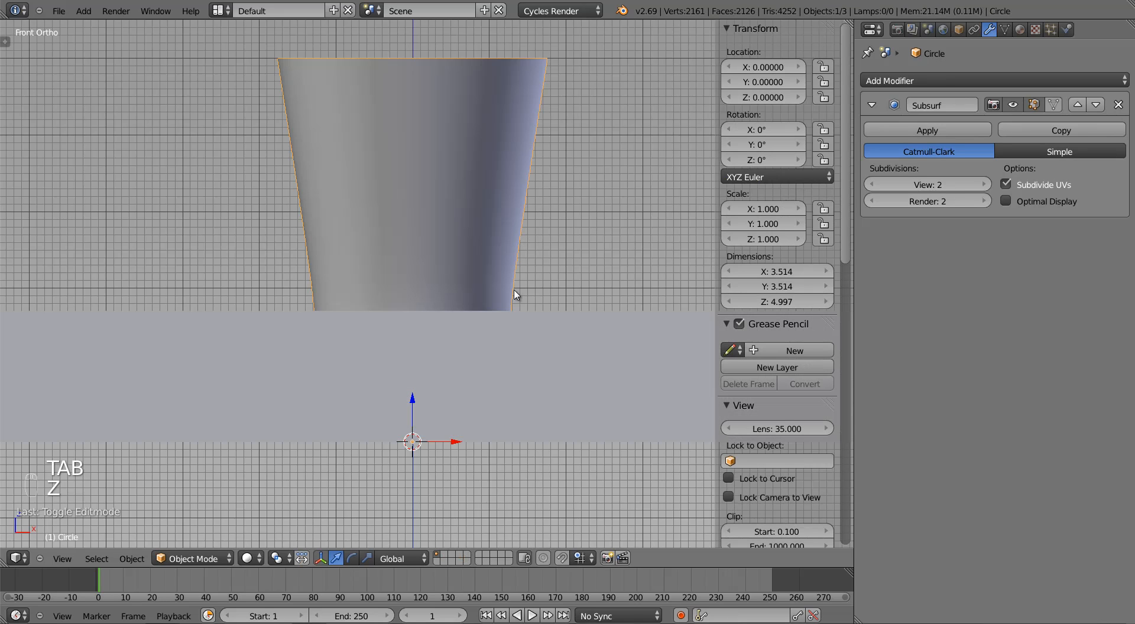
key("g")
left_click(510, 236)
Step: Scale the three ridge loops inward slightly, by about 0.97, to soften the ridges
key("Tab")
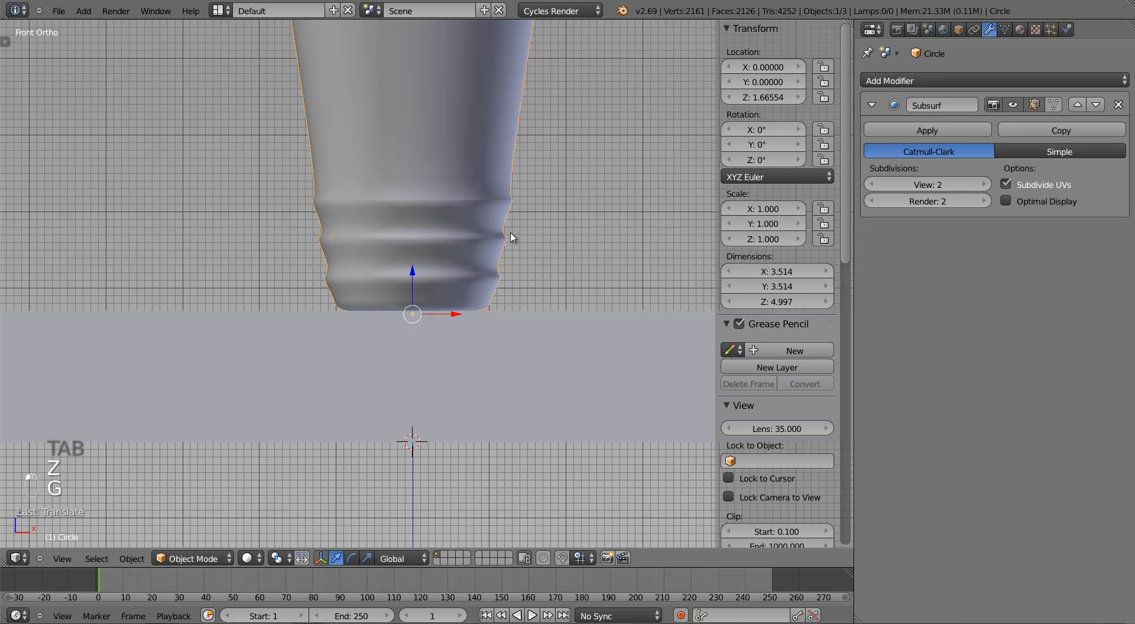
middle_click_drag(510, 236, 507, 260)
key("s")
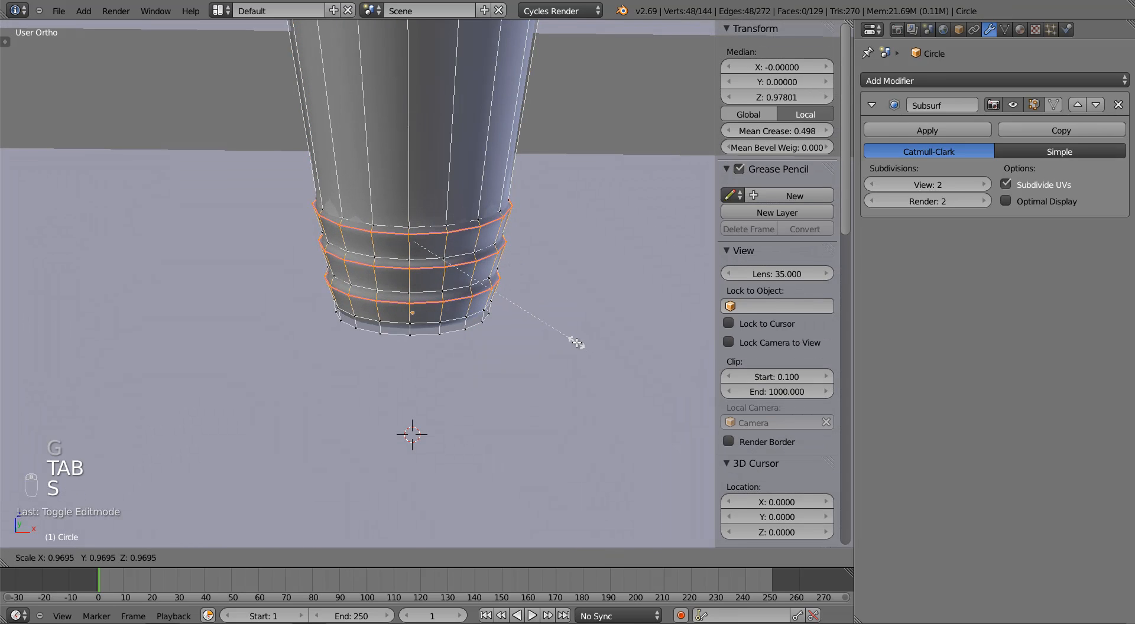
left_click(577, 347)
key("Tab")
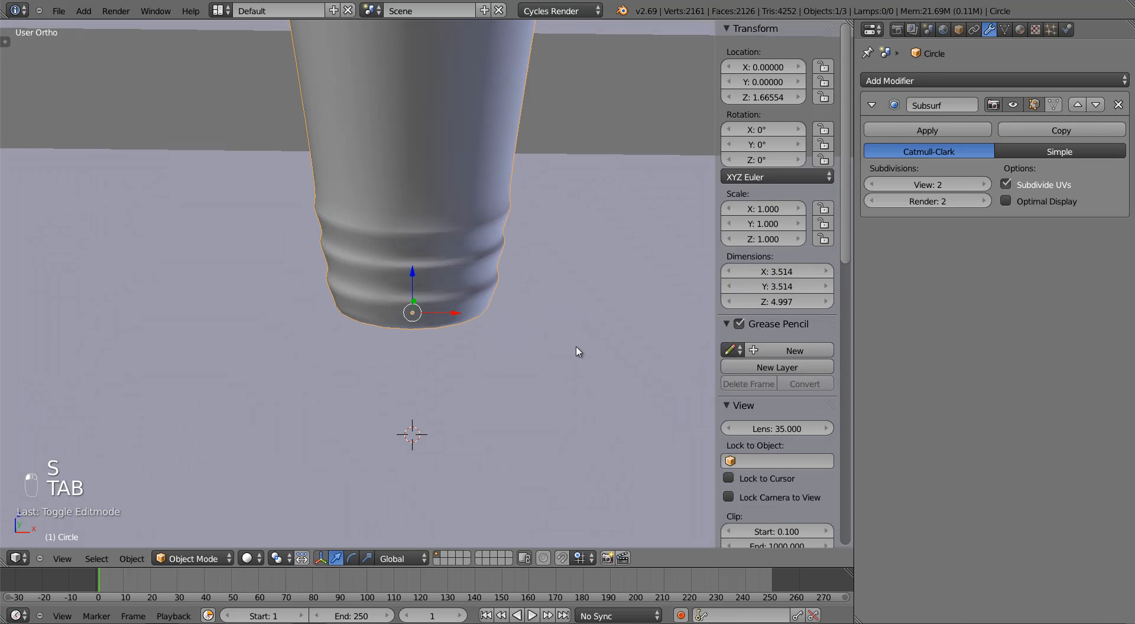
Step: Add a Solidify modifier to the cup with a thickness of 0.1268
middle_click_drag(577, 352, 439, 241)
key("KP_5")
key("KP_Decimal")
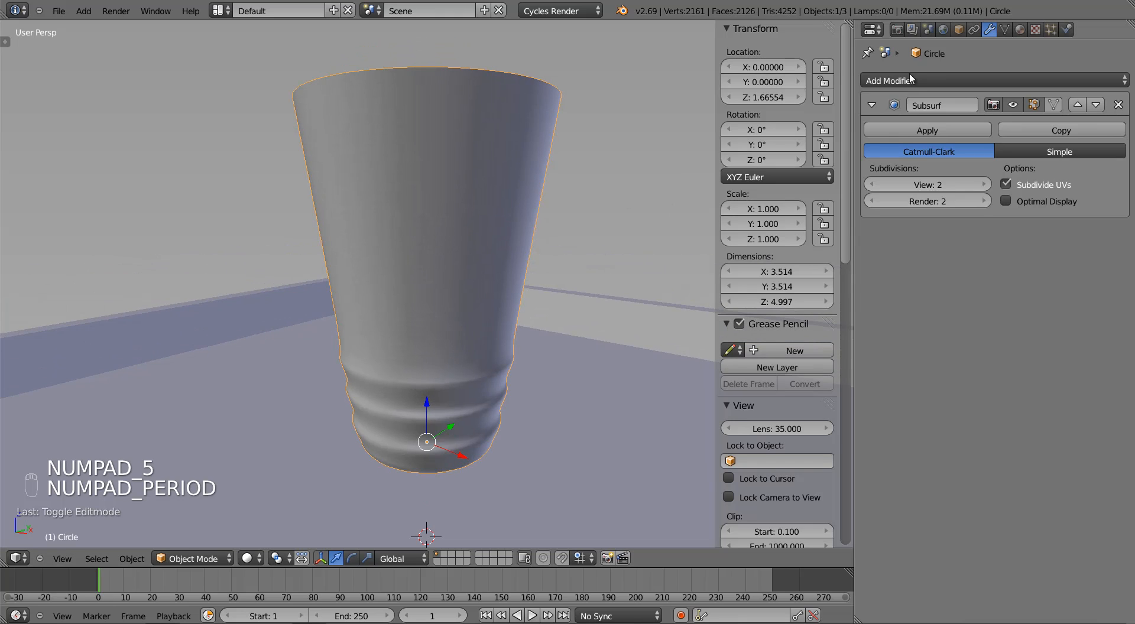
left_click(875, 81)
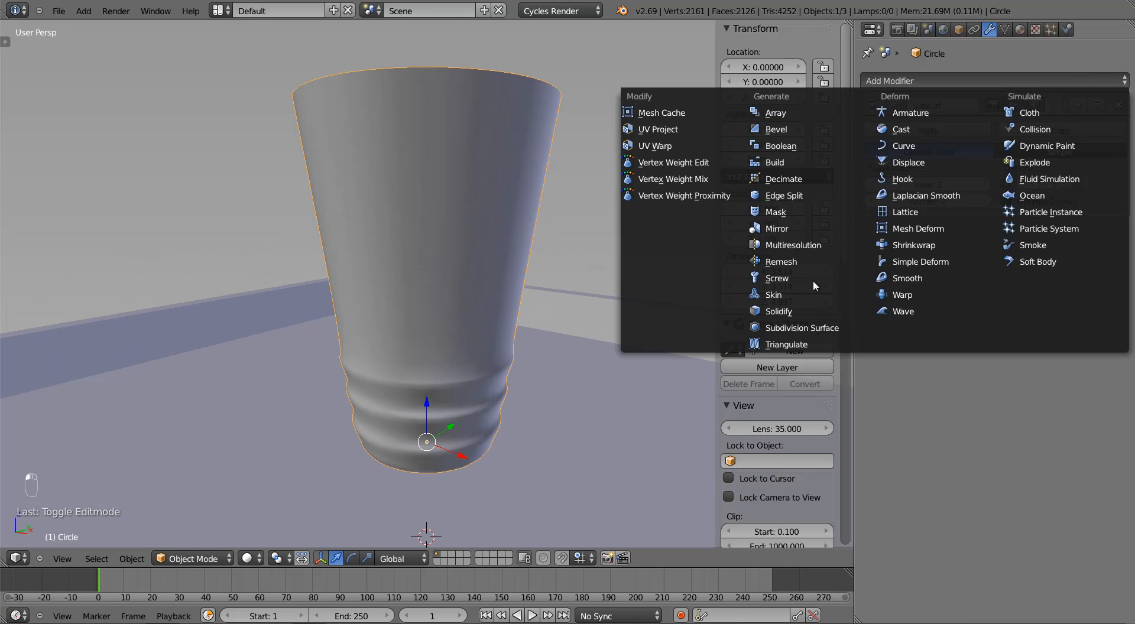
left_click(779, 311)
middle_click_drag(534, 213, 560, 267)
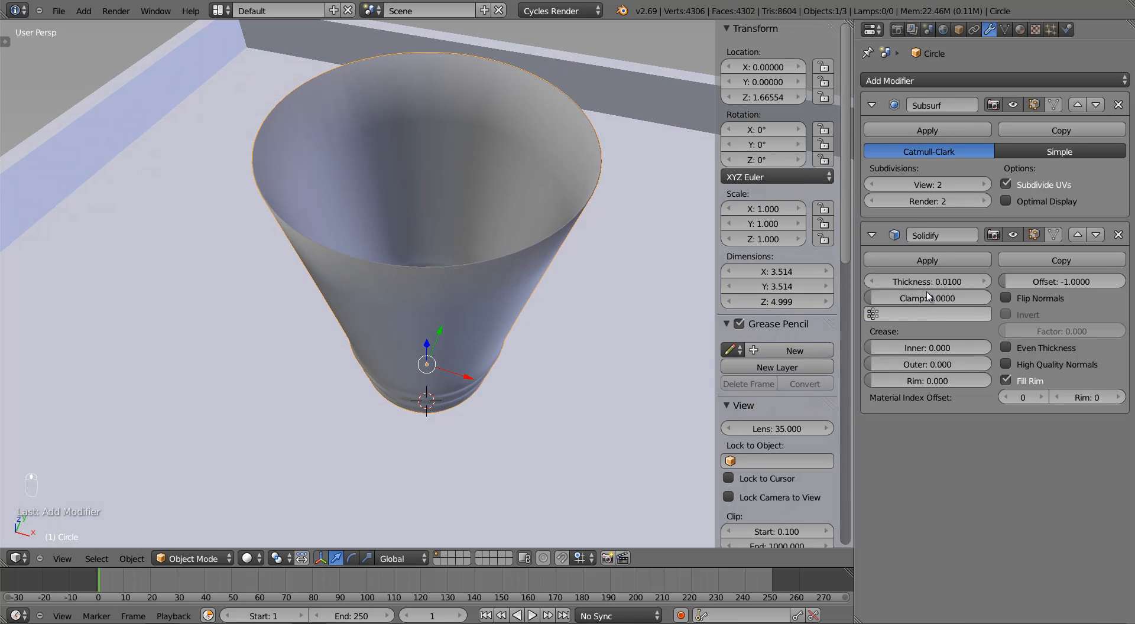
left_click_drag(927, 283, 970, 288)
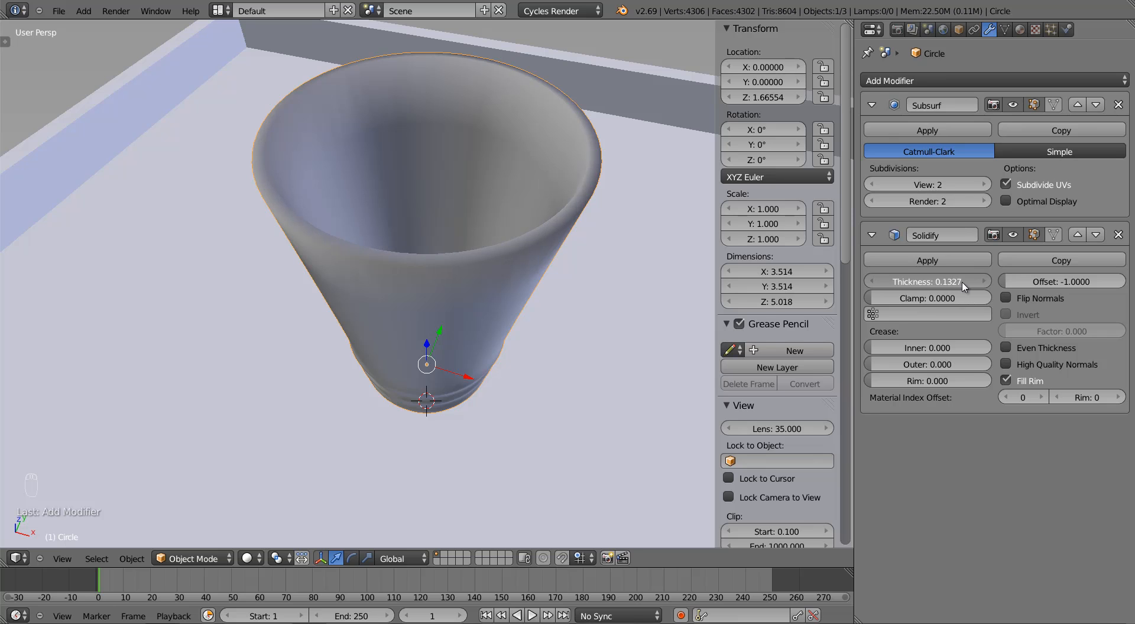
Step: Add an edge loop around the upper cup wall and slide it up close to the rim to sharpen it
key("Tab")
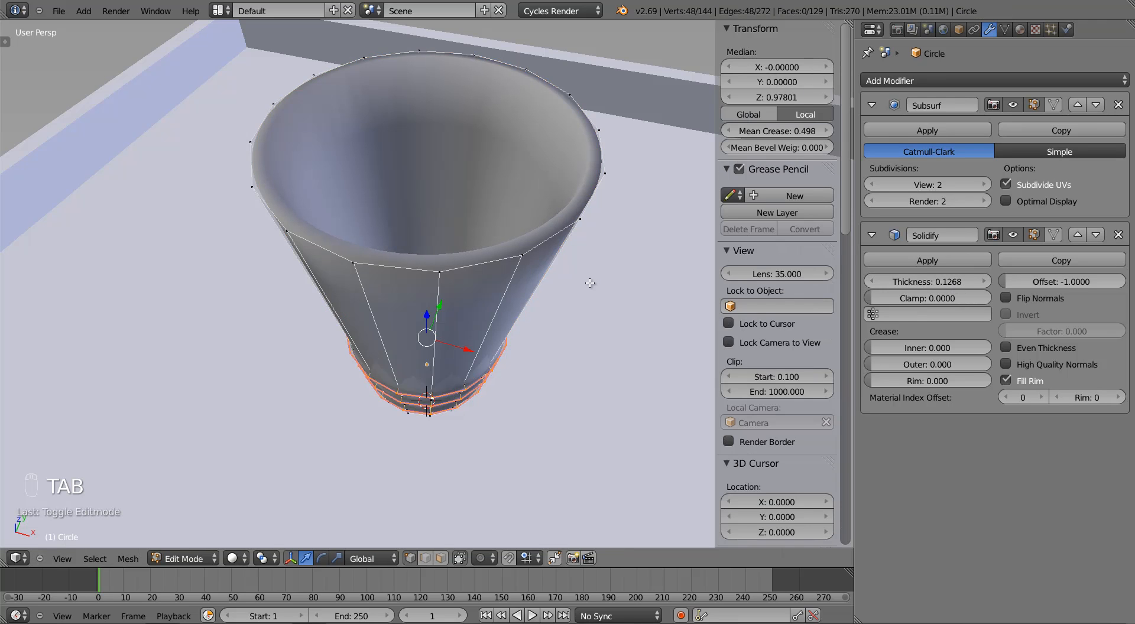
middle_click_drag(590, 287, 497, 231)
key("ctrl+r")
left_click(495, 277)
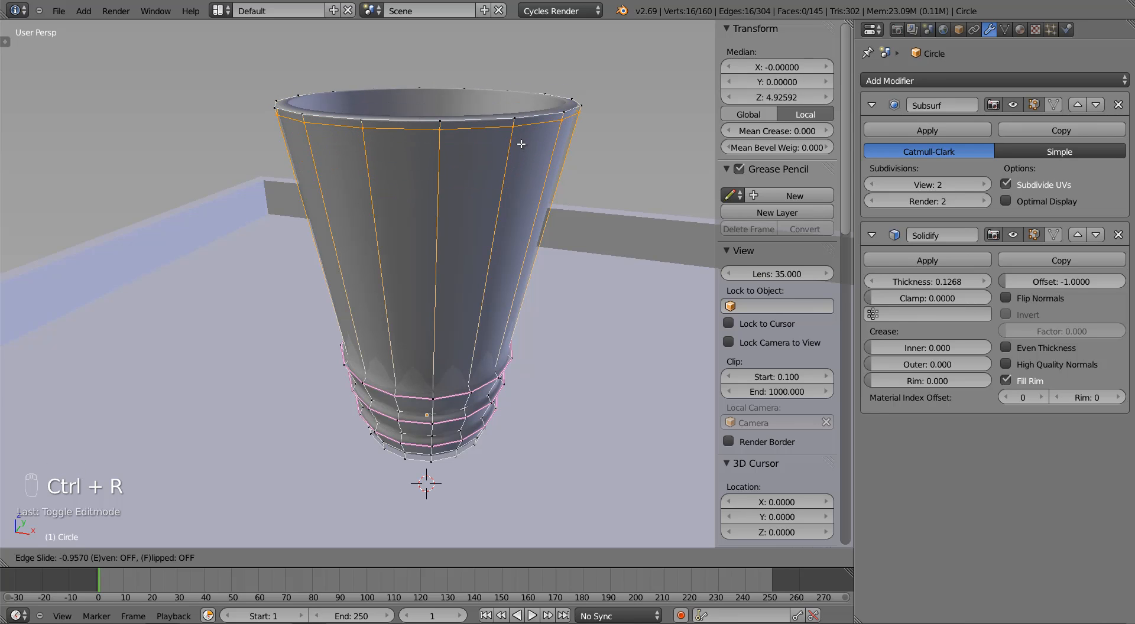
left_click(521, 183)
key("Tab")
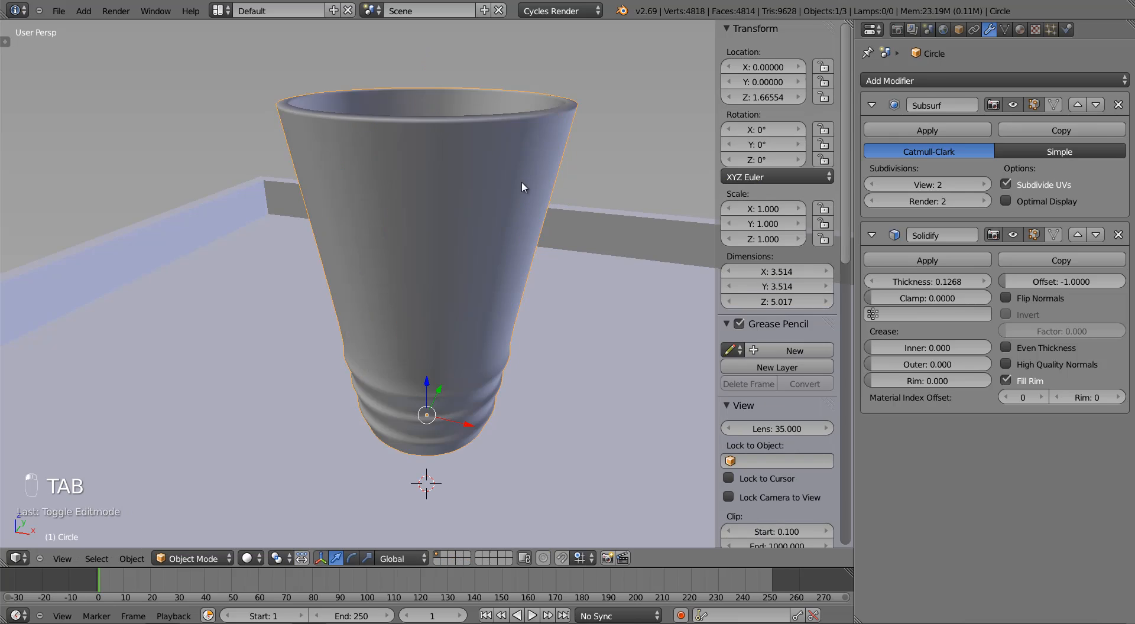
Step: Add an edge loop in front wireframe view and slide it down against the cup's bottom edge to sharpen the base
middle_click_drag(505, 154, 527, 121)
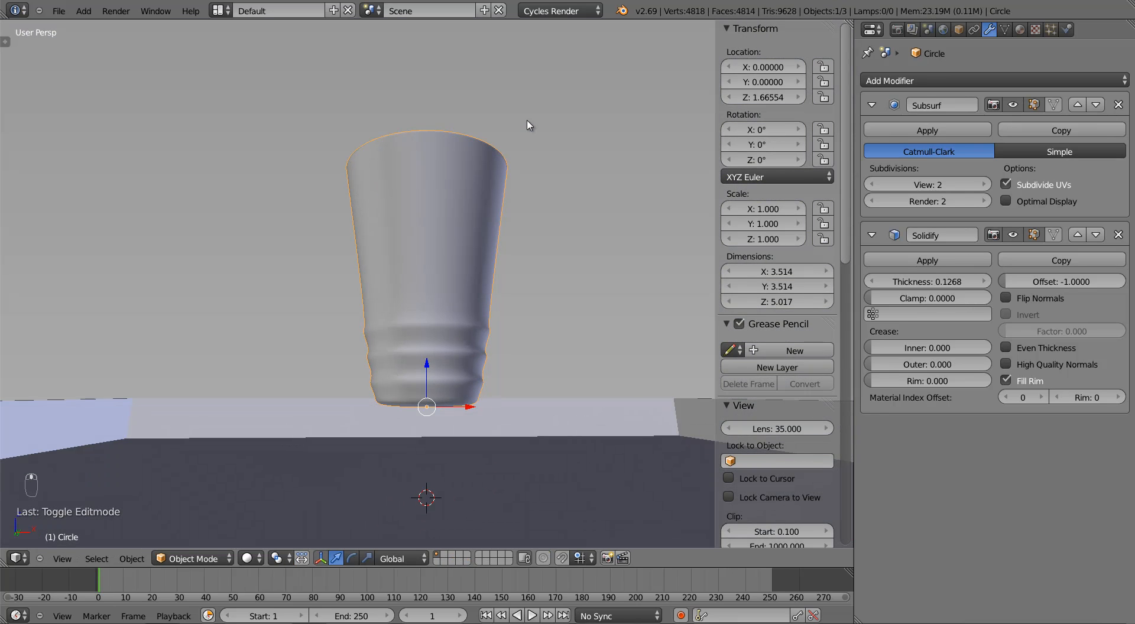
key("Tab")
key("KP_1")
key("KP_5")
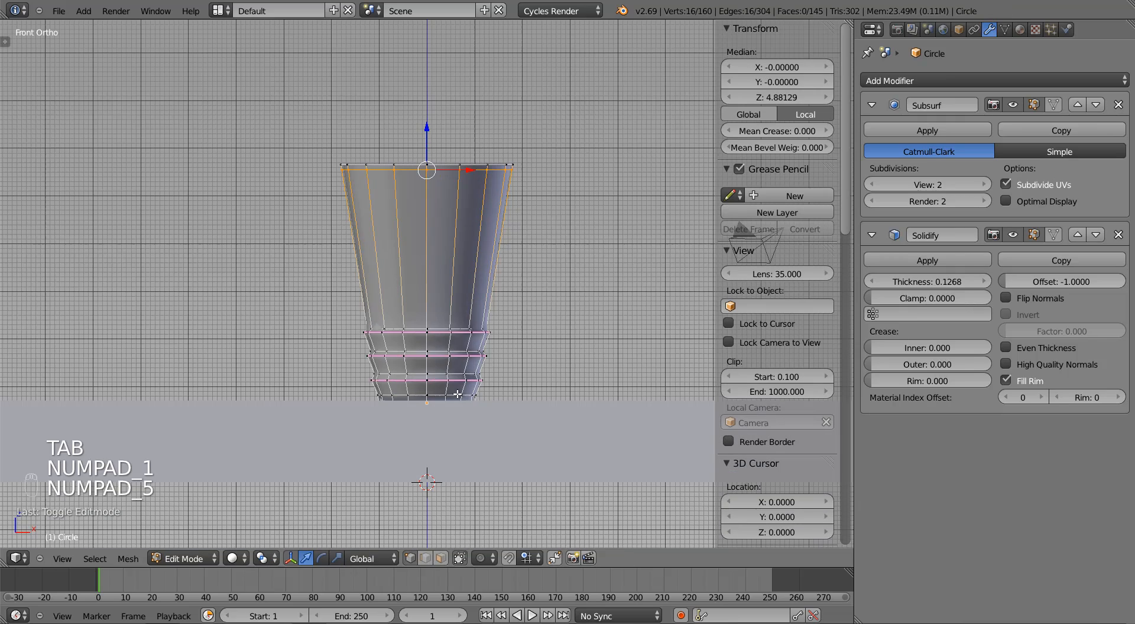
key("z")
scroll(458, 394, "up", 6)
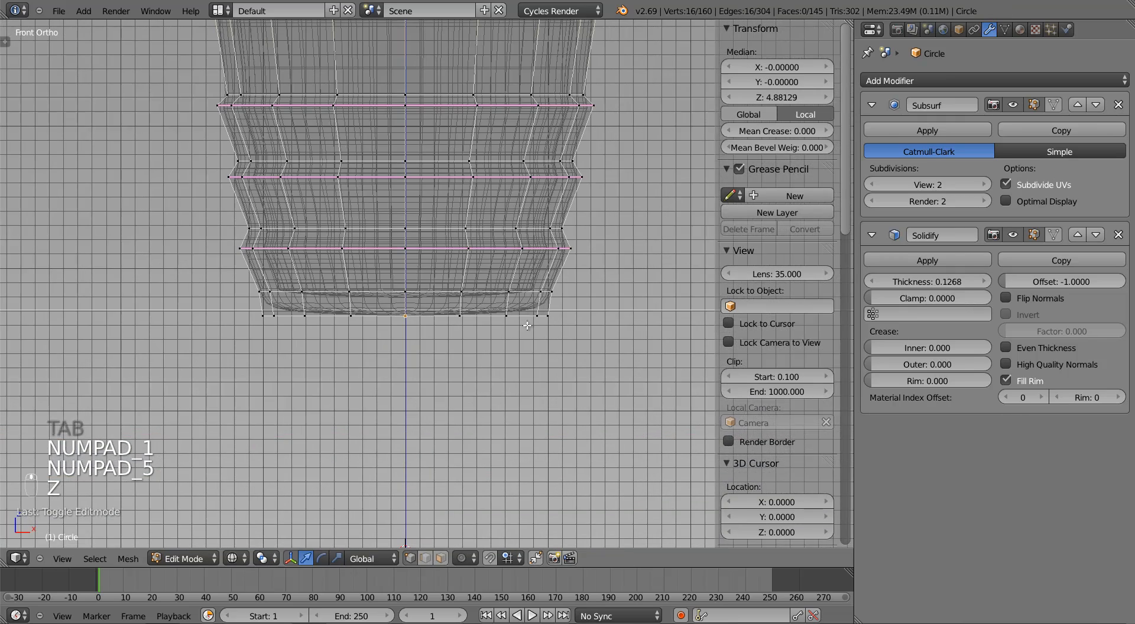
key("ctrl+r")
left_click(540, 307)
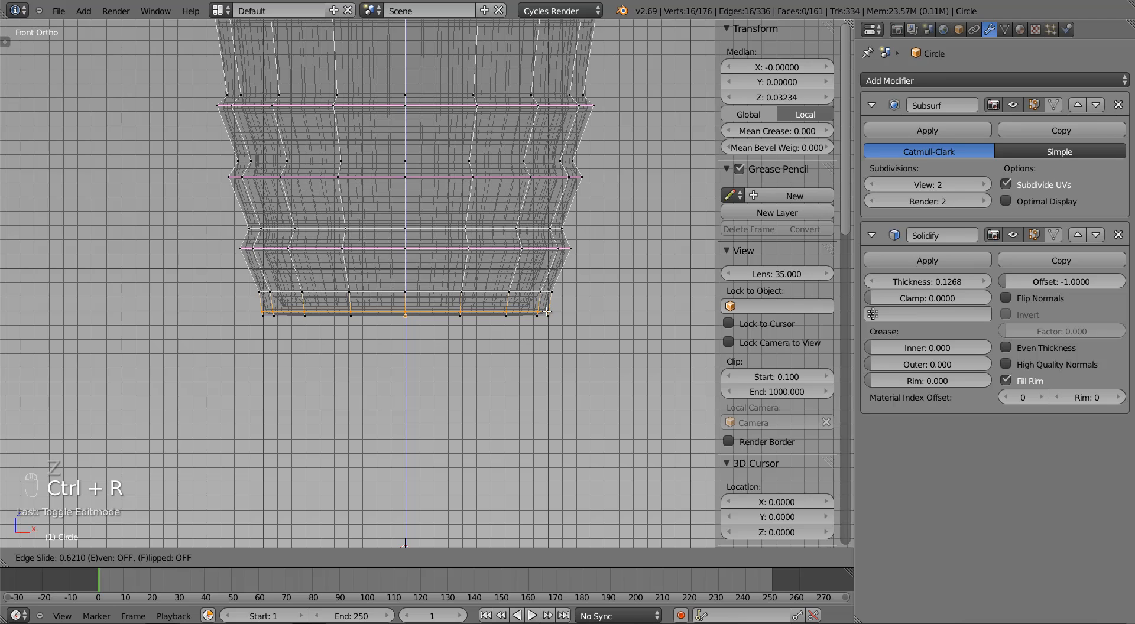
left_click(547, 311)
key("Tab")
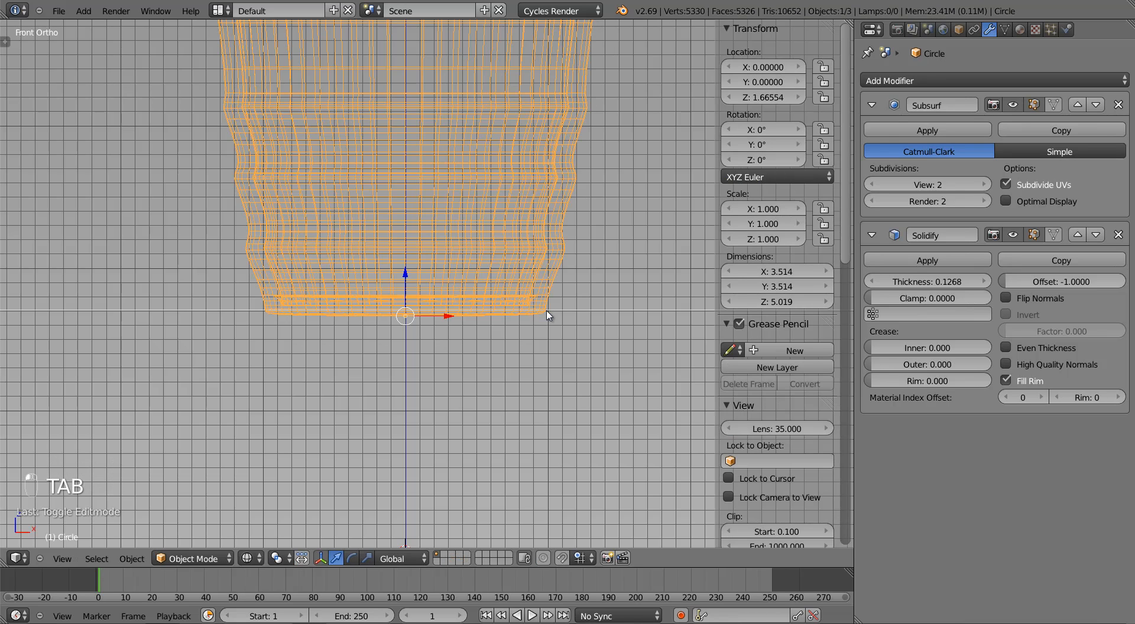
Step: Lower the cup along Z to a location of about 0.02 so it stands on the tray floor
key("z")
scroll(535, 296, "down", 8)
middle_click_drag(524, 269, 550, 273)
key("g")
key("z")
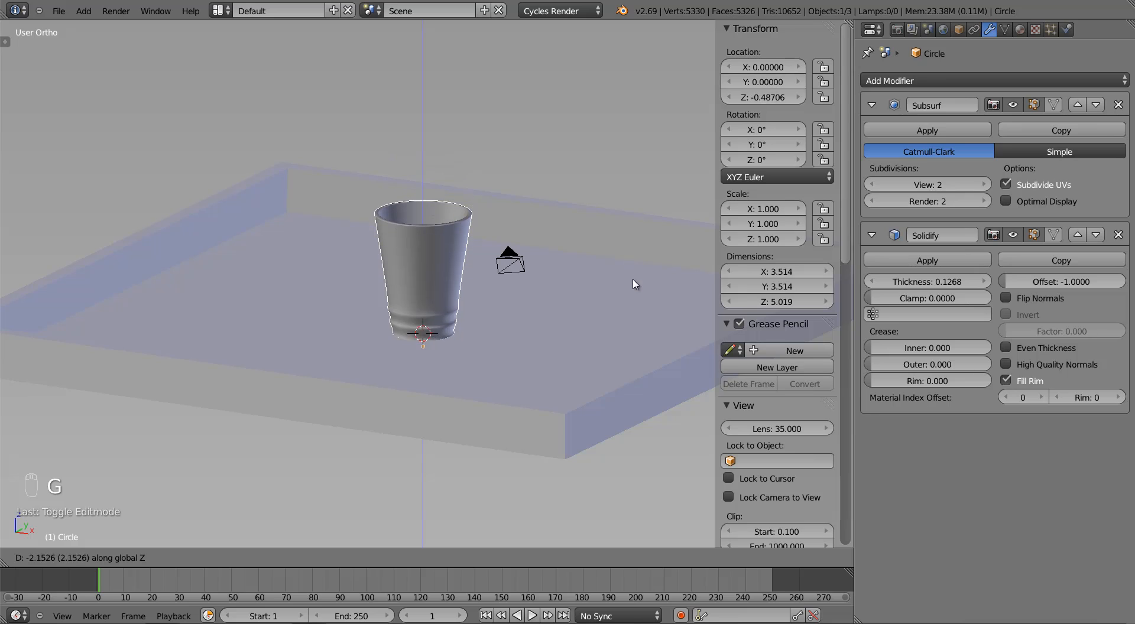
left_click(612, 121)
Step: Save the scene over the existing file and hide the transform properties
key("ctrl+s")
left_click(611, 122)
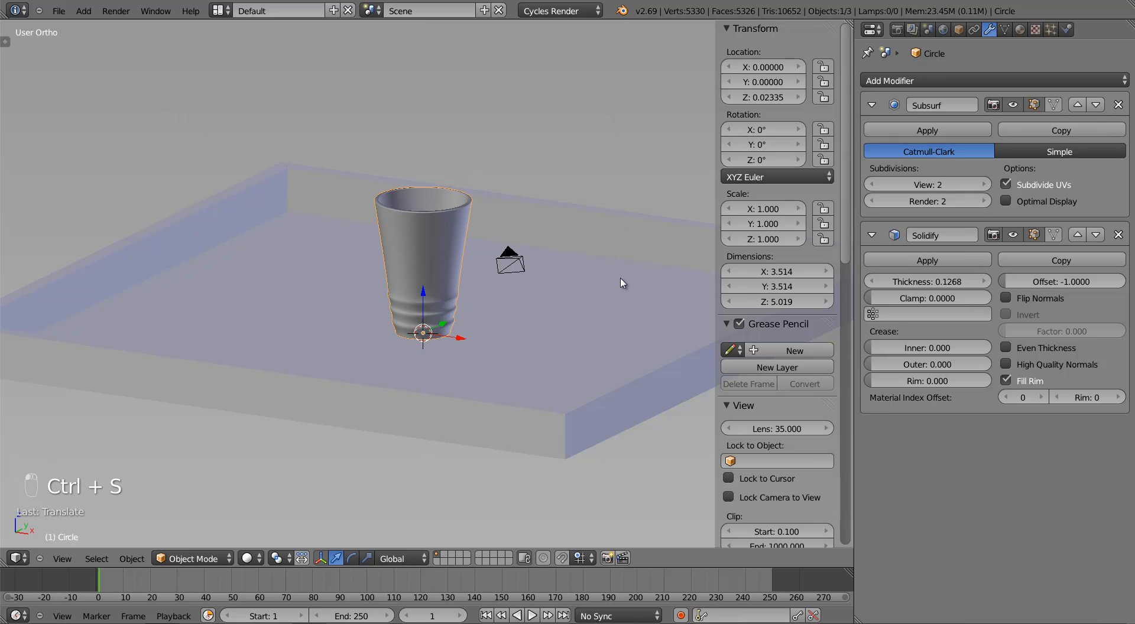
key("n")
key("ctrl+s")
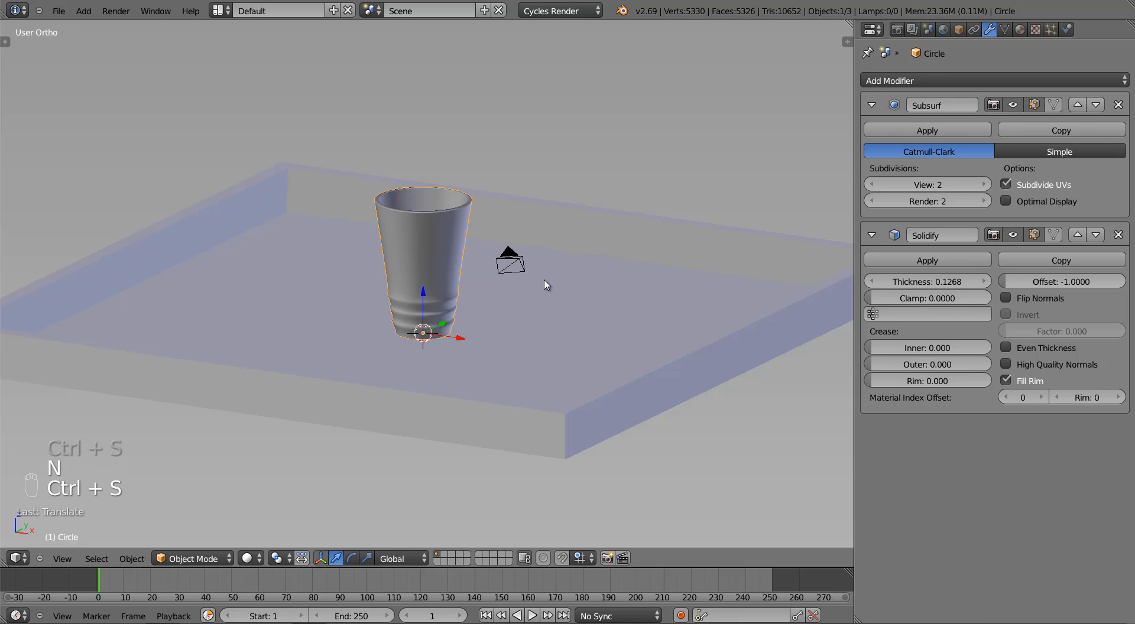
Step: Show the cup and tray in perspective and deselect all objects
key("KP_5")
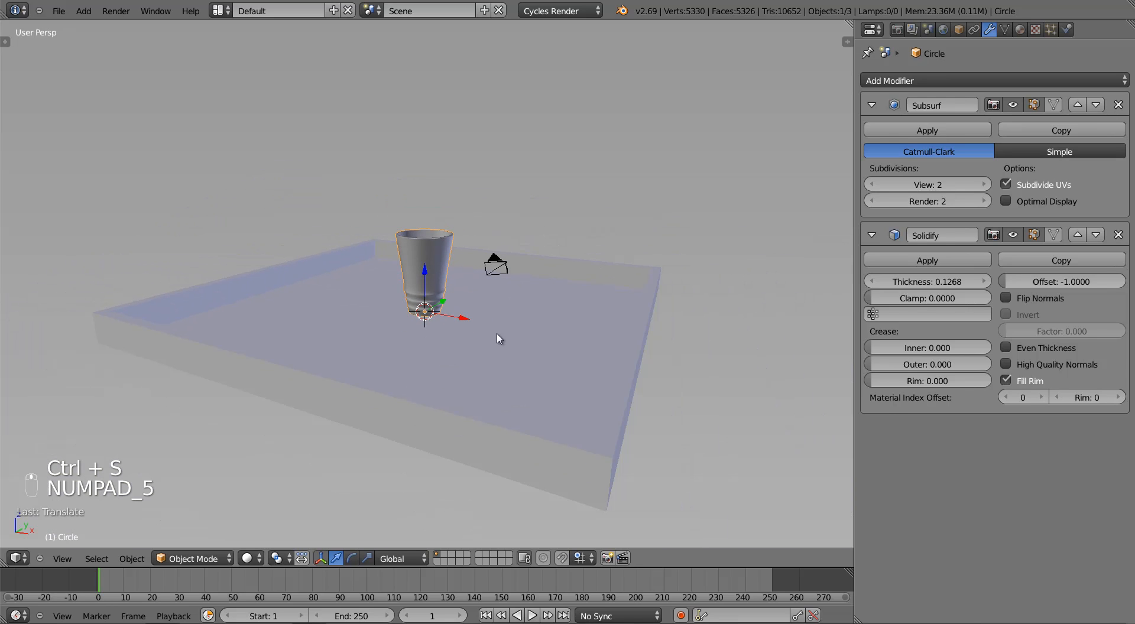
right_click(497, 338)
middle_click_drag(509, 332, 522, 355)
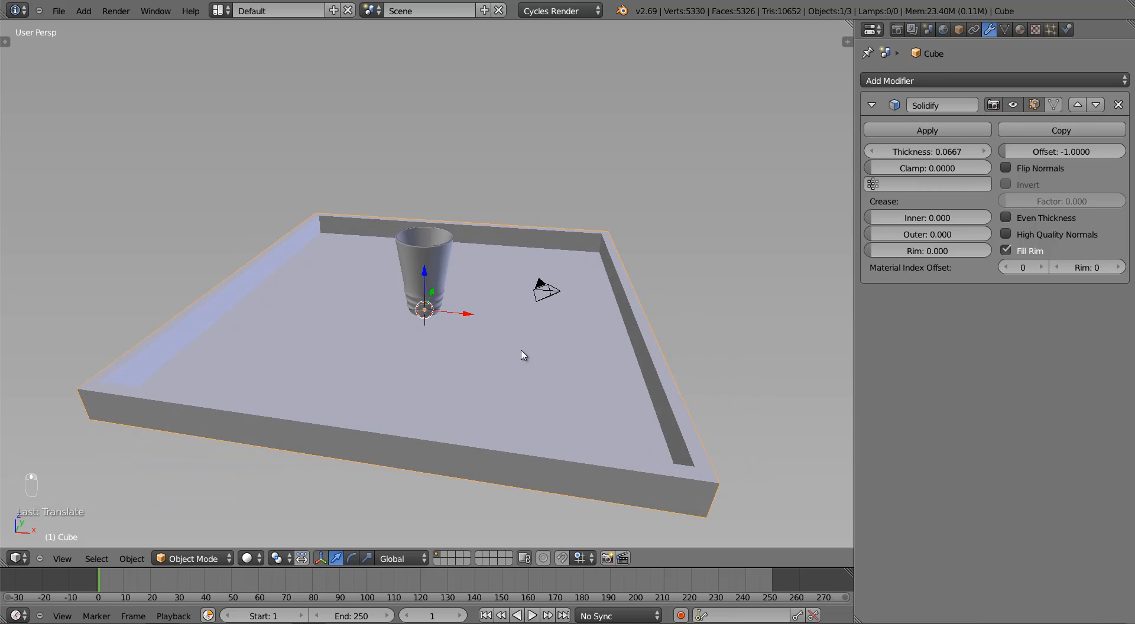
key("a")
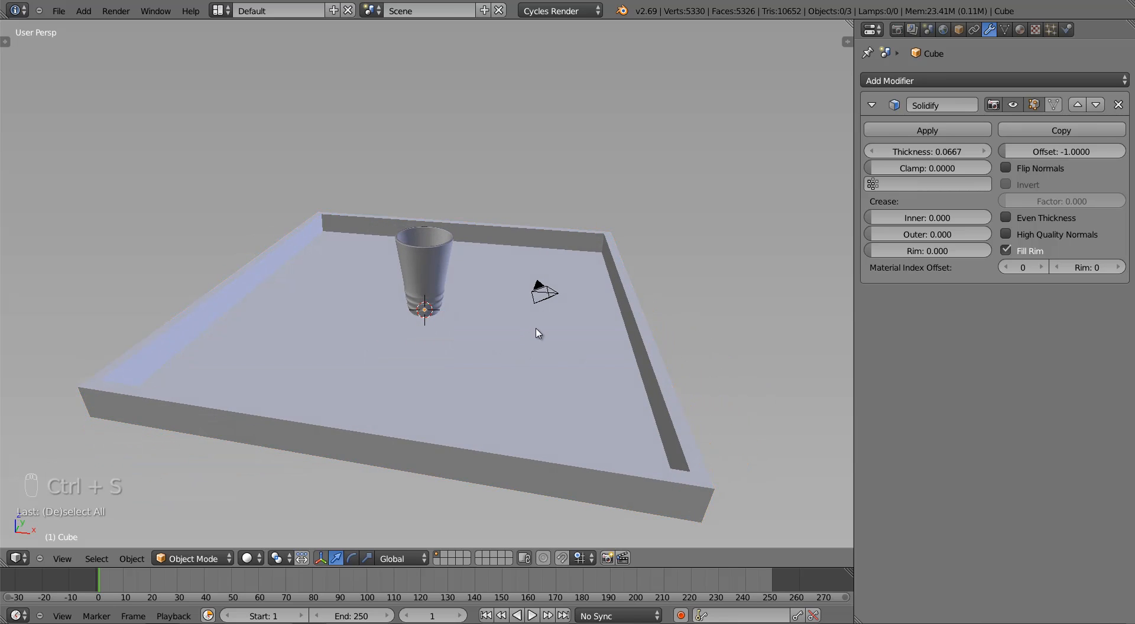
Step: Import "light backround.jpg" from the Texture's folder as an image plane
key("shift+a")
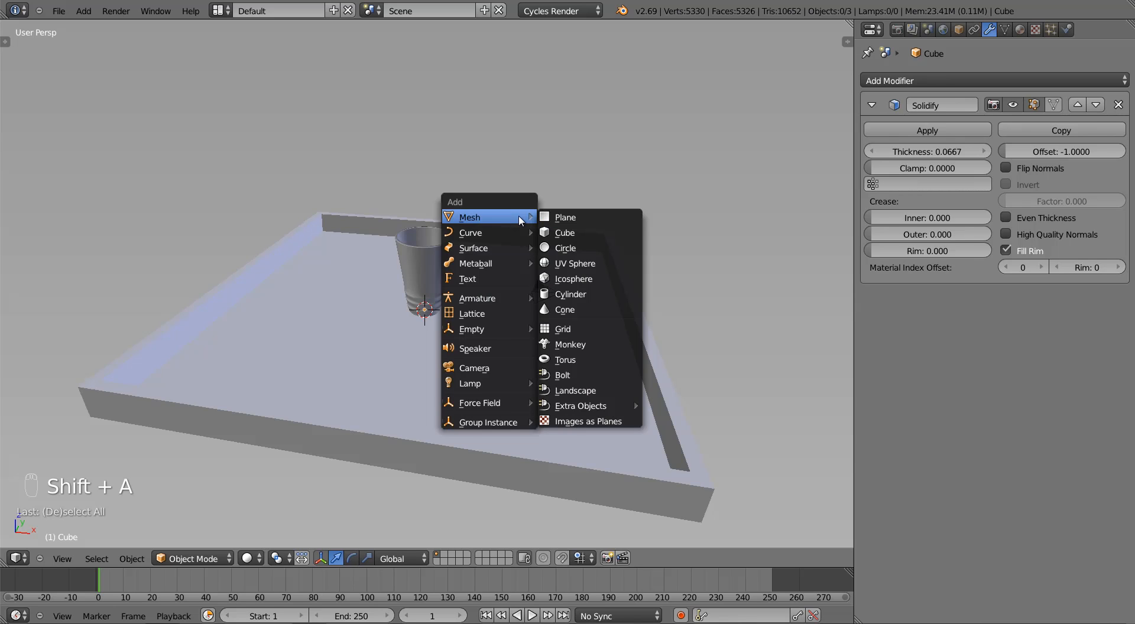
key("shift+a")
mouse_move(608, 354)
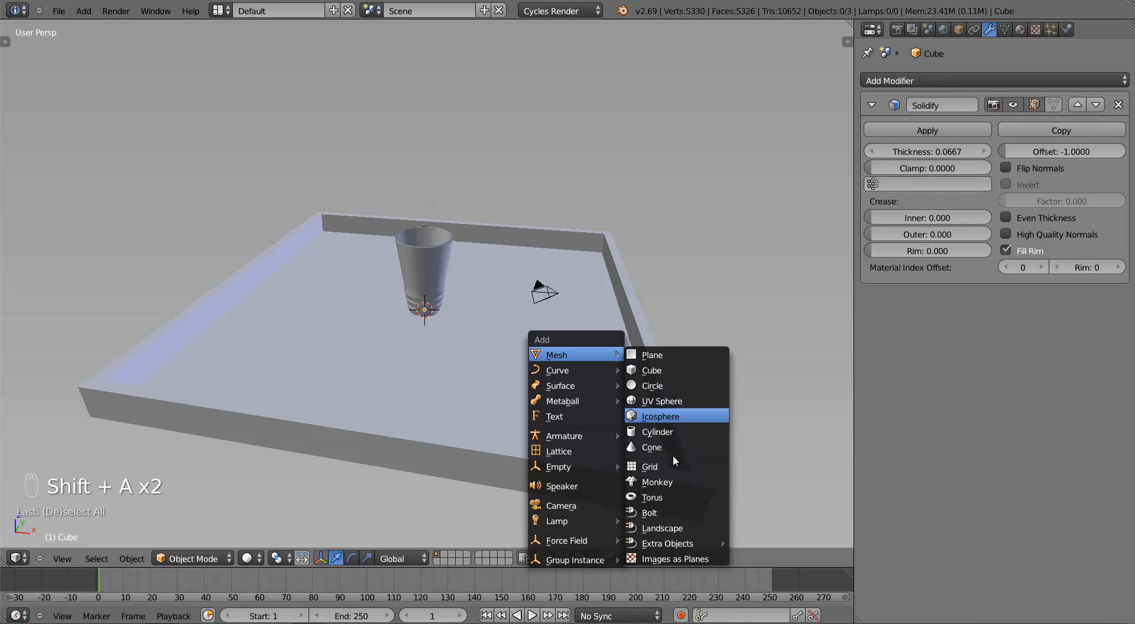
left_click(673, 559)
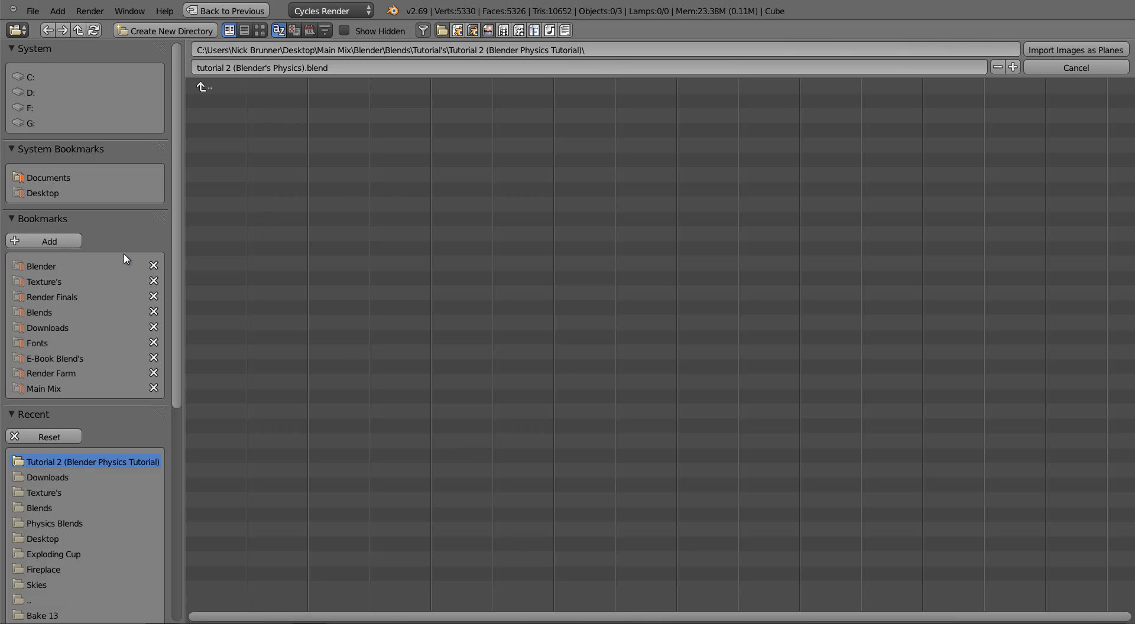
left_click(61, 283)
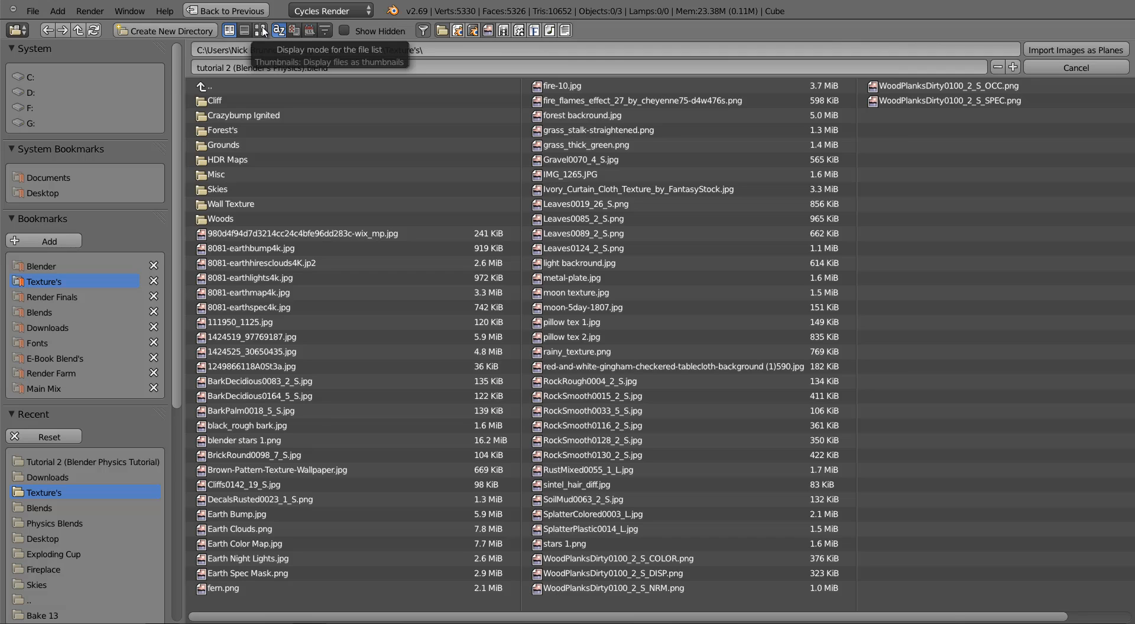
left_click(625, 264)
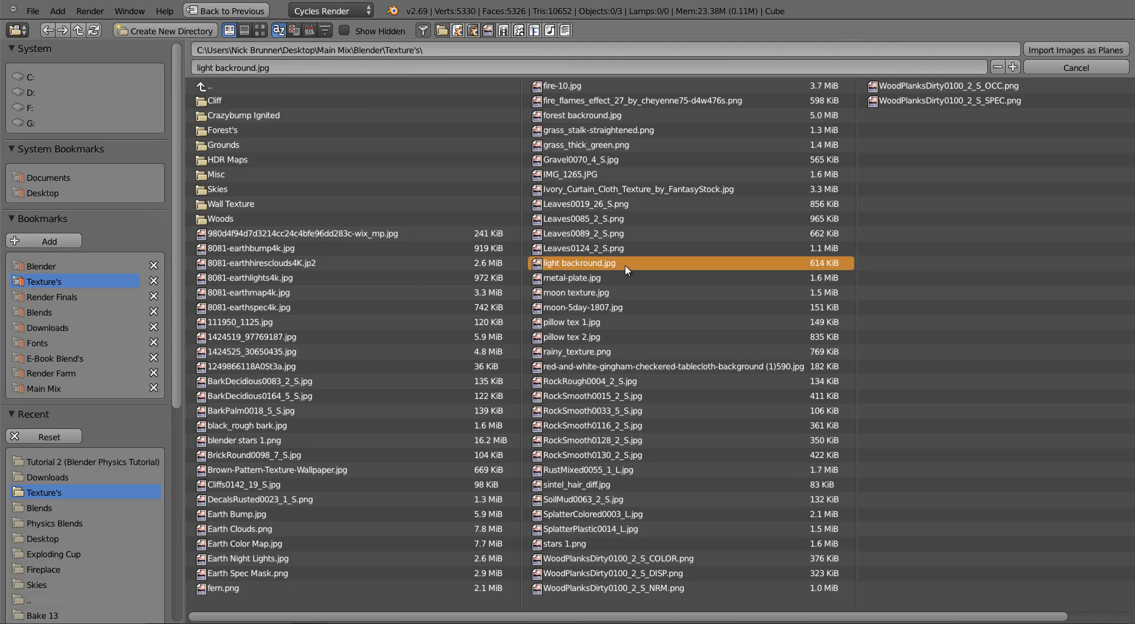
left_click(1073, 50)
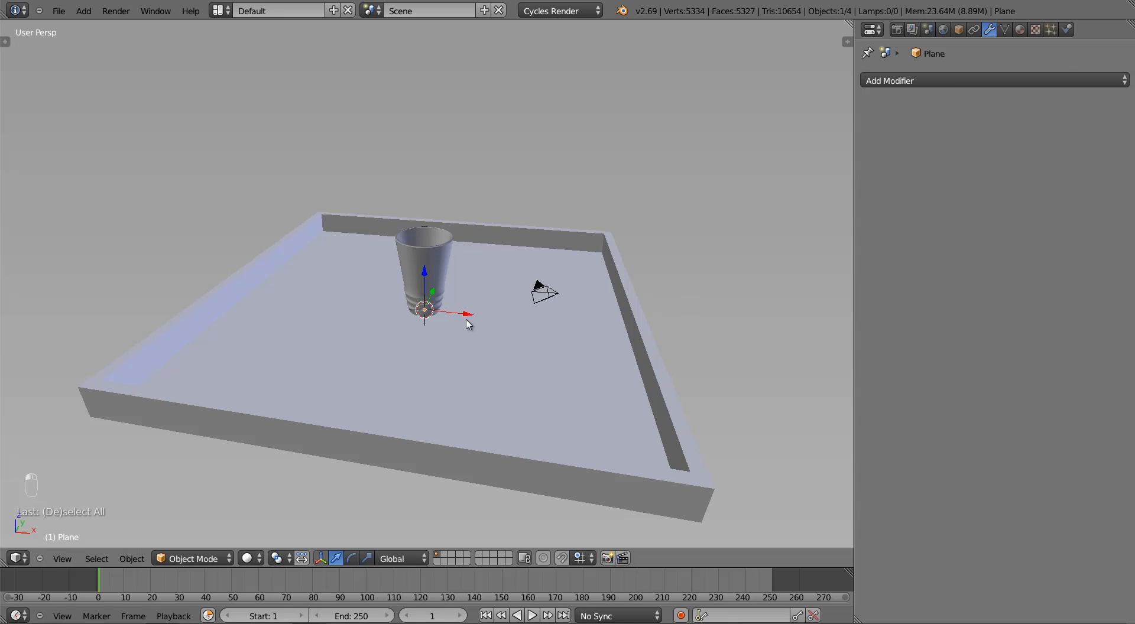
Step: Scale the image plane up uniformly in top wireframe view until it spans the tray's full width
key("KP_1")
key("KP_5")
key("KP_7")
key("z")
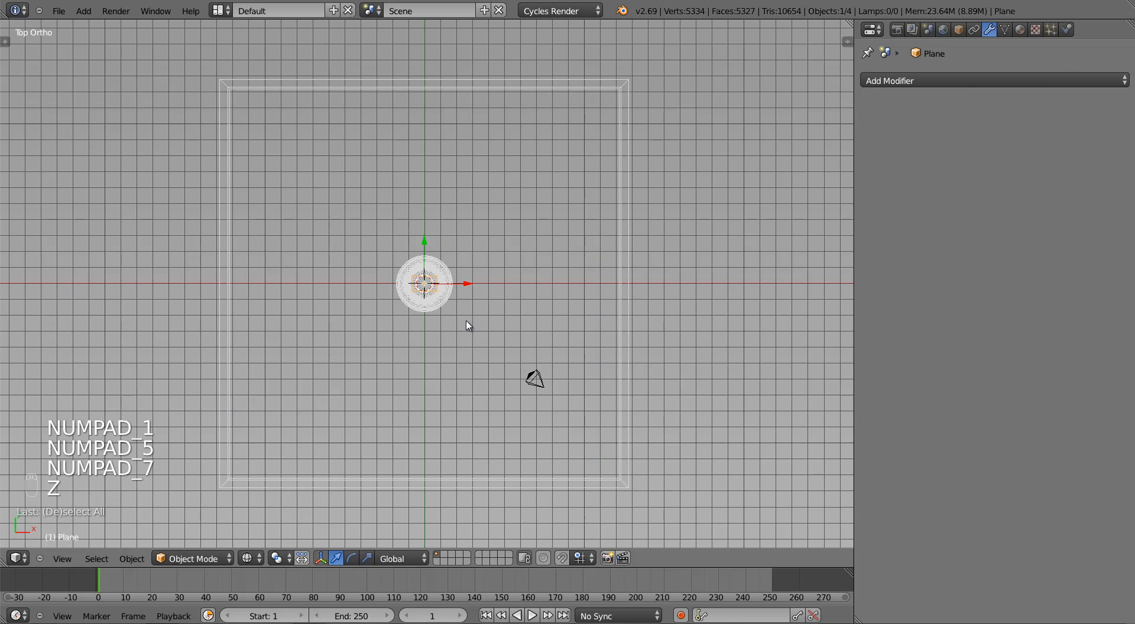
key("s")
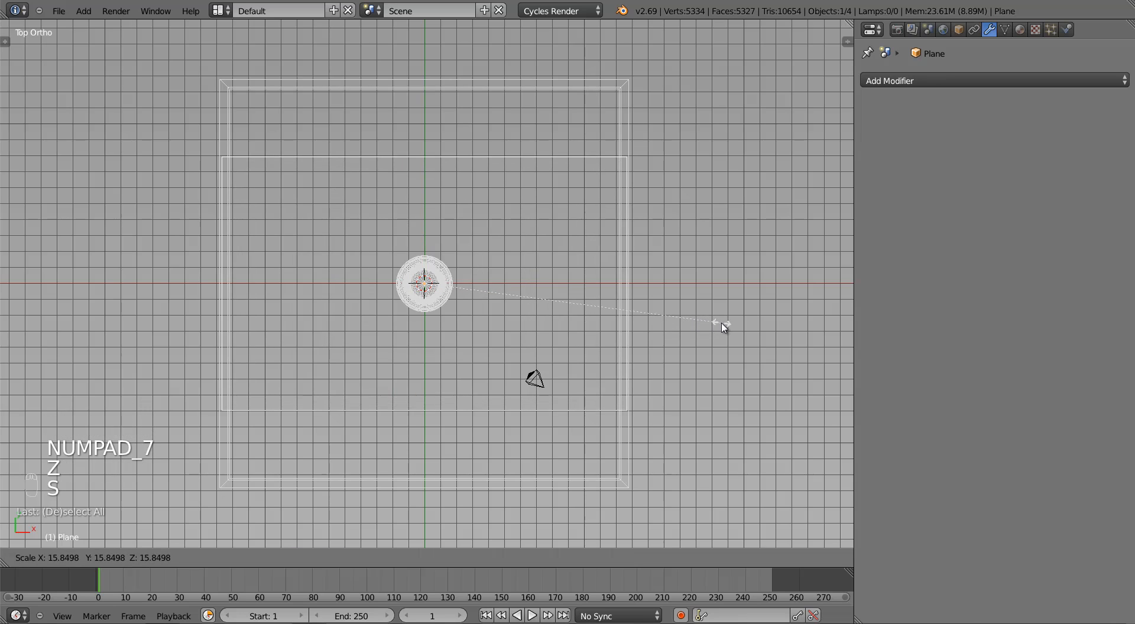
left_click(724, 329)
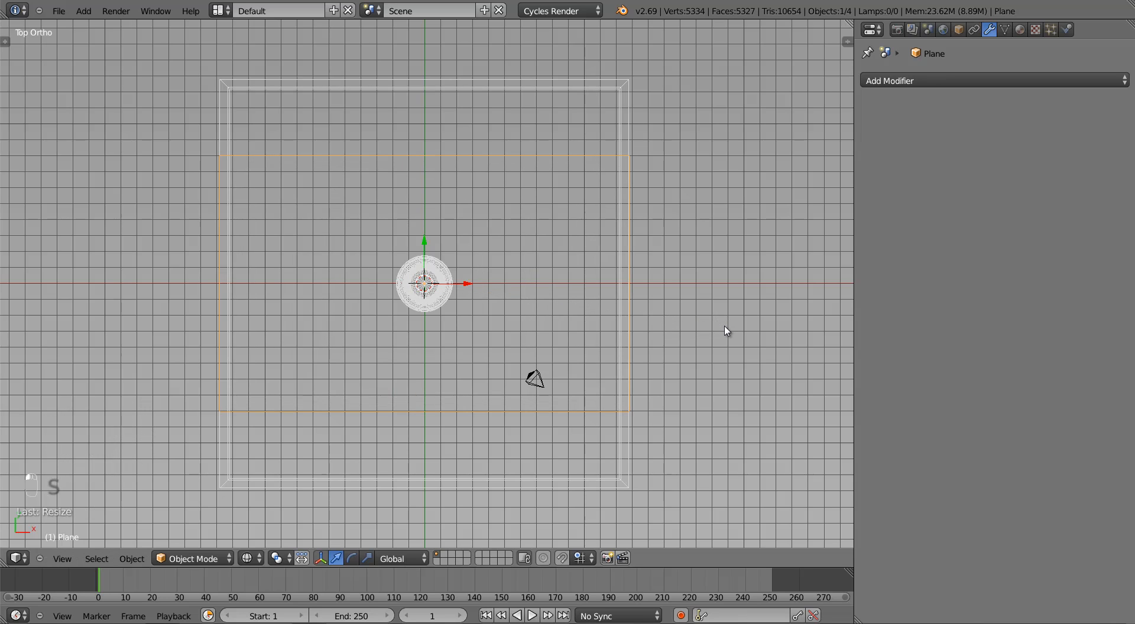
Step: Rotate the image plane upright about the X axis and move it to stand against the tray's back edge
key("r")
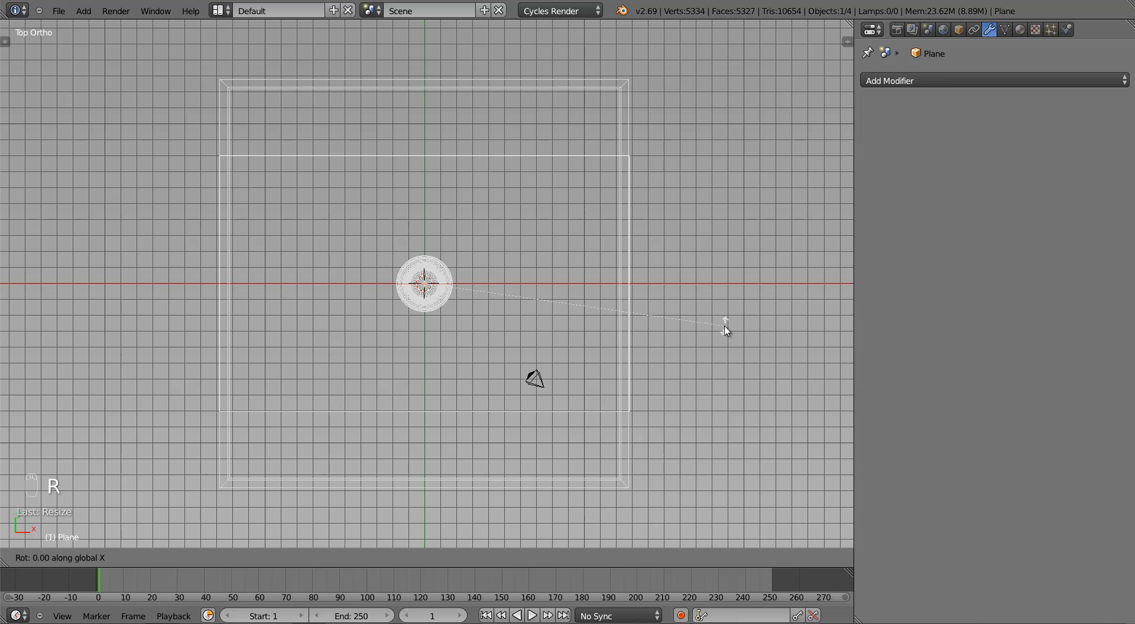
left_click(726, 330)
key("KP_3")
key("z")
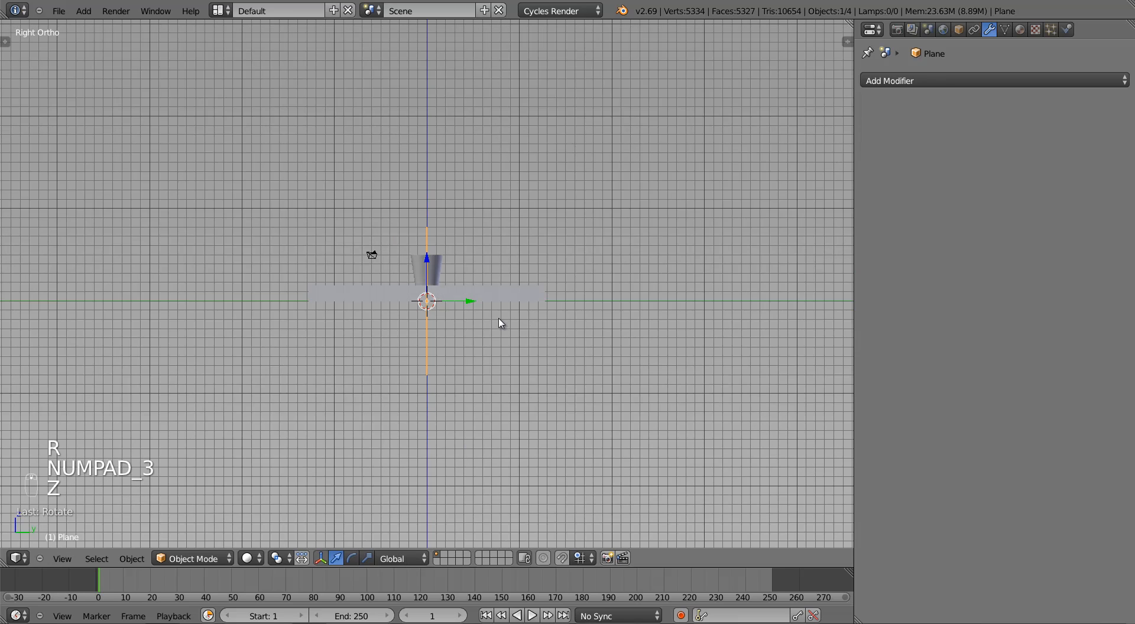
key("g")
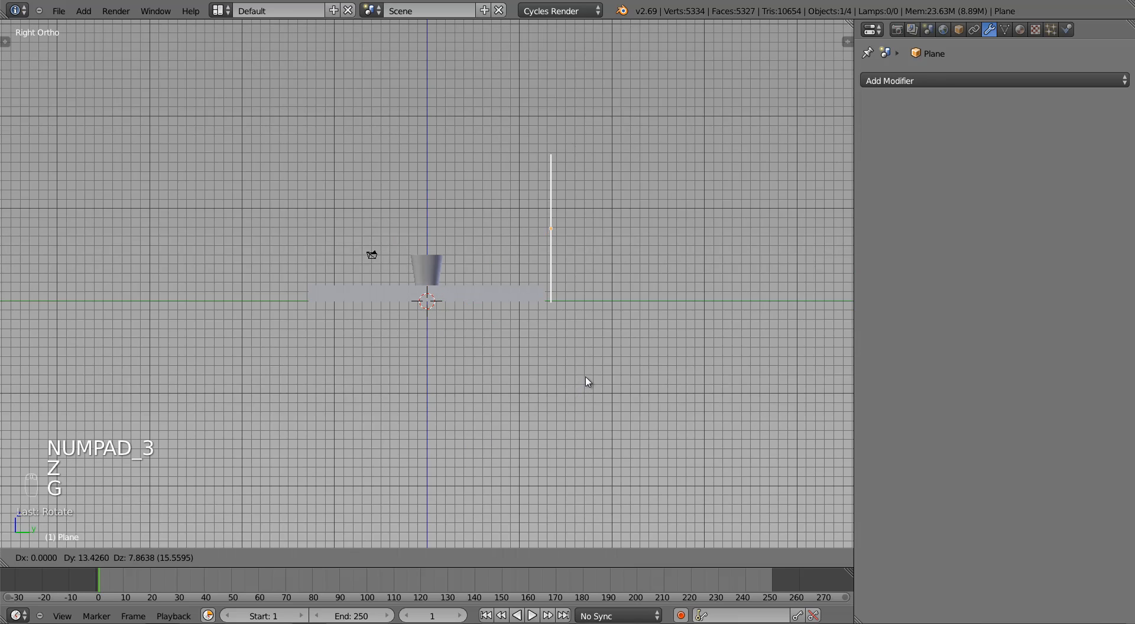
left_click(590, 389)
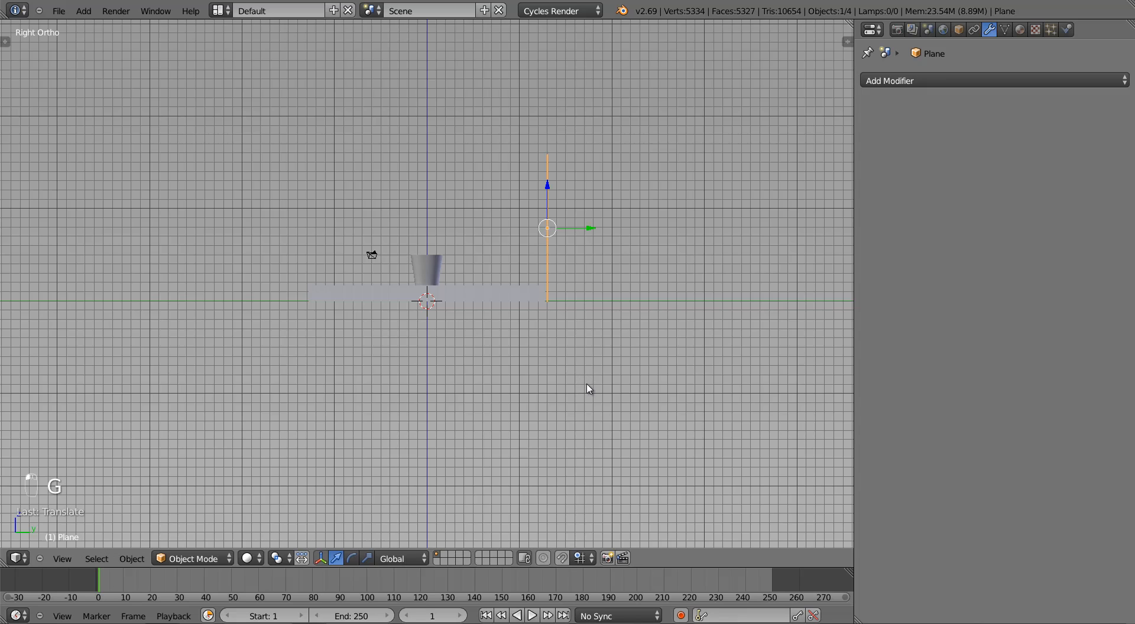
Step: Show the scene with textured shading and change the image plane's surface shader to Emission
mouse_move(445, 374)
middle_mouse_down()
mouse_move(535, 390)
mouse_move(555, 345)
mouse_move(597, 319)
middle_mouse_up()
key("alt+z")
left_click(1021, 31)
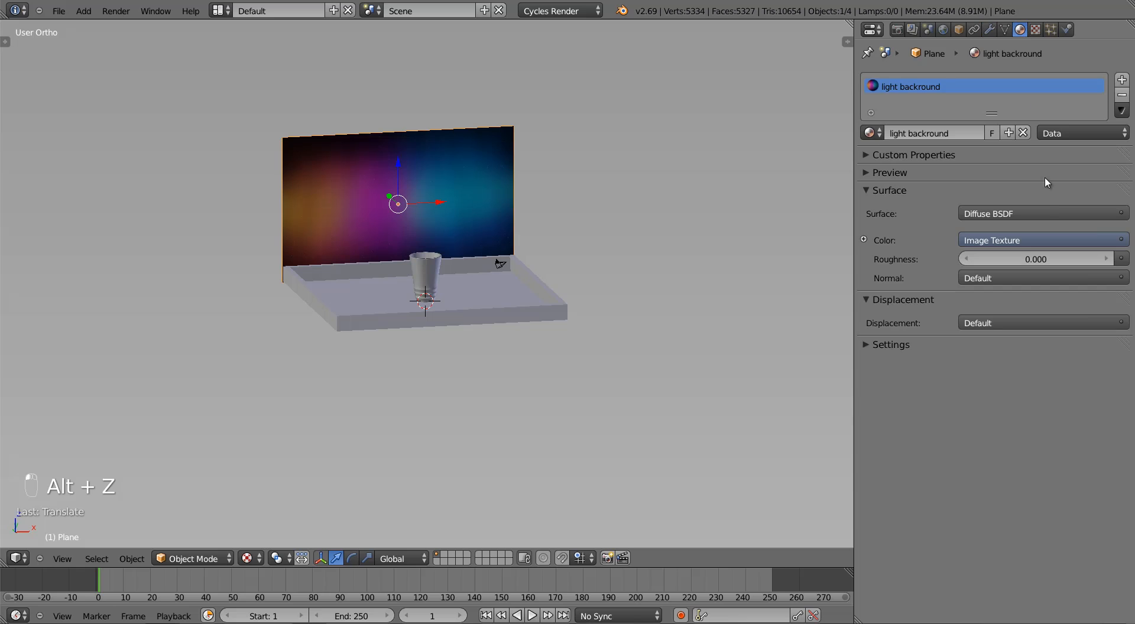
left_click(1007, 212)
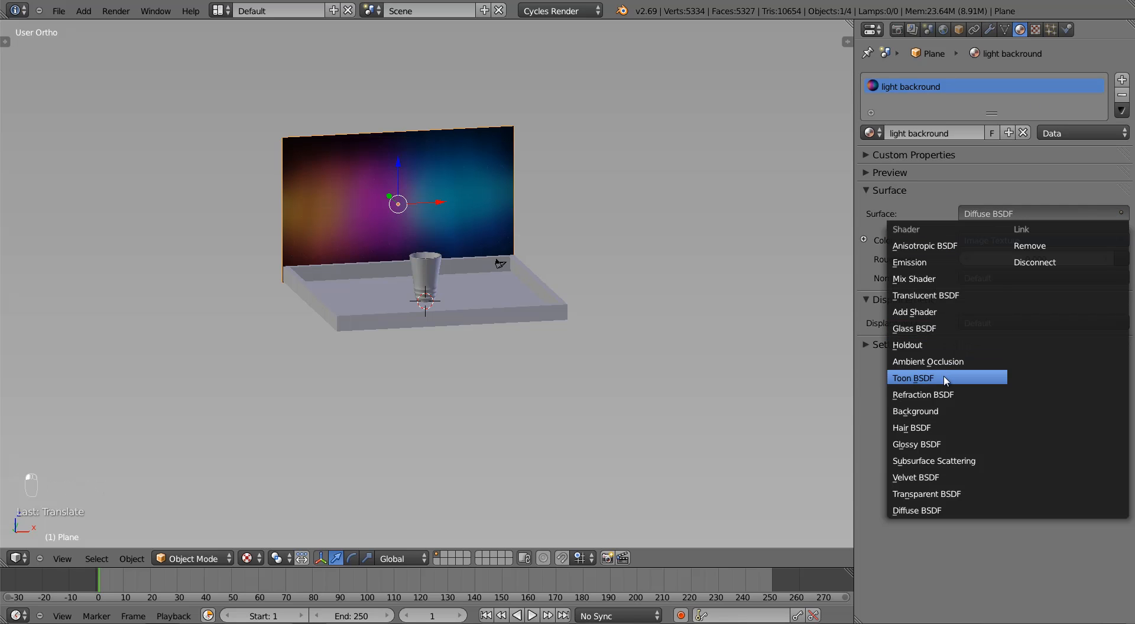
left_click(937, 262)
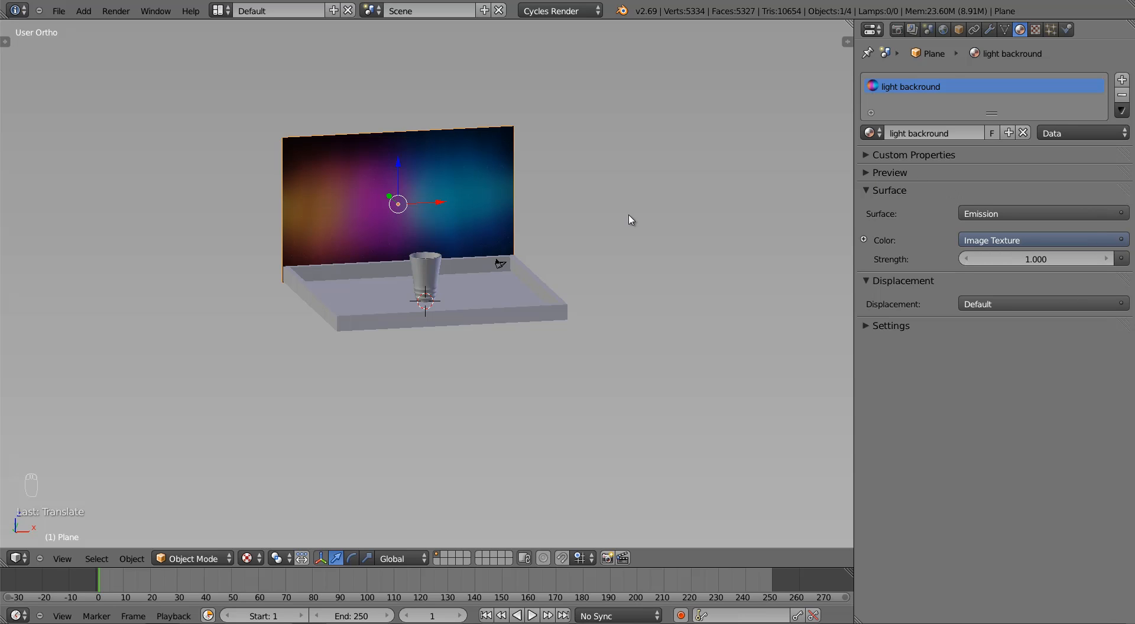
Step: Set the world background color to pure black, with RGB at 0.000
middle_click_drag(513, 196, 491, 197)
scroll(495, 266, "up", 4)
middle_click_drag(496, 251, 493, 365, "shift")
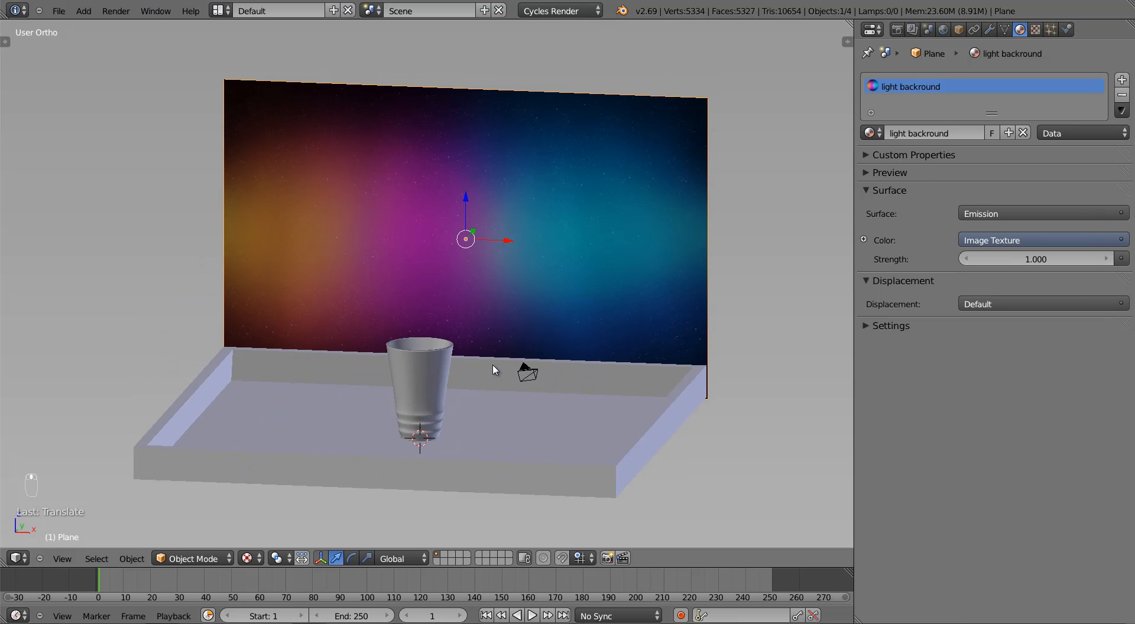
key("KP_5")
scroll(433, 349, "up", 5)
scroll(422, 298, "down", 5)
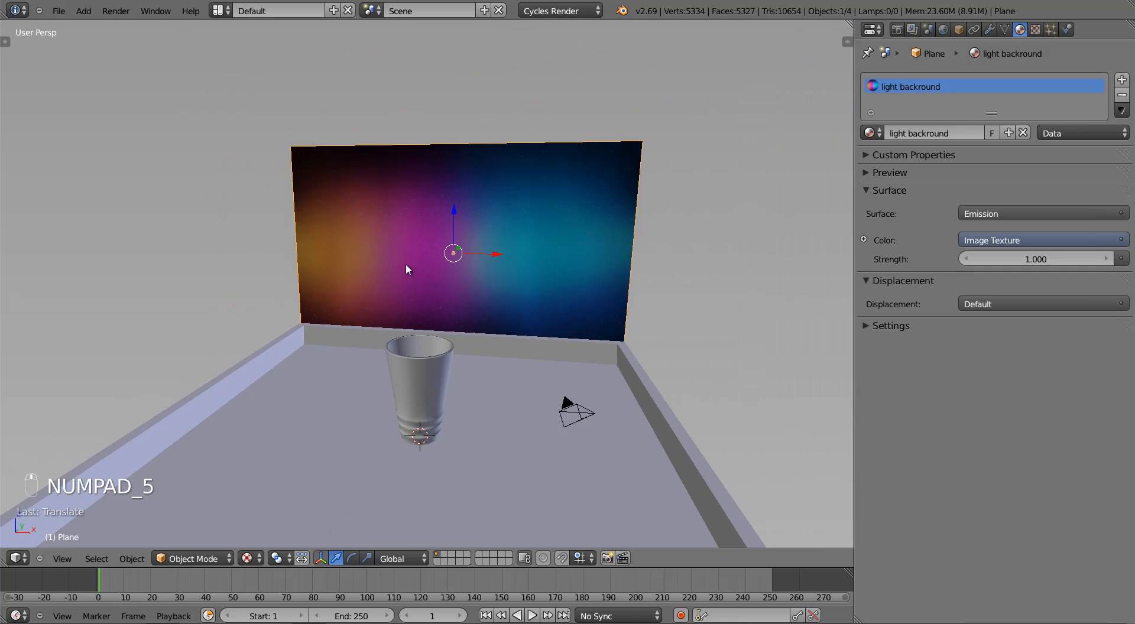
middle_click_drag(443, 275, 462, 312)
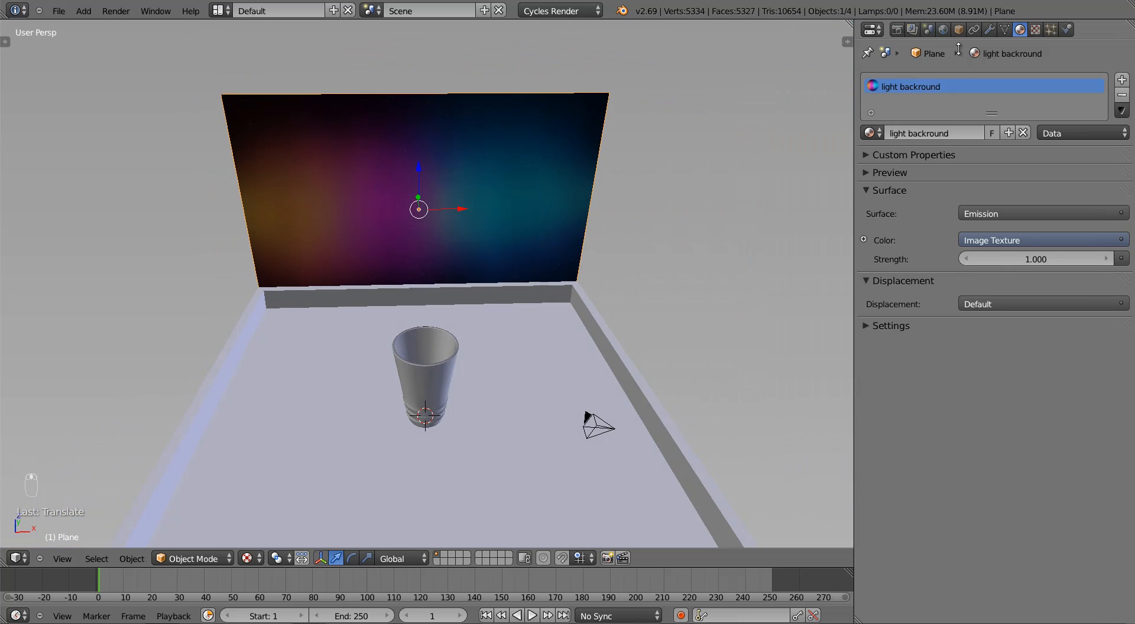
left_click(944, 30)
left_click(1042, 191)
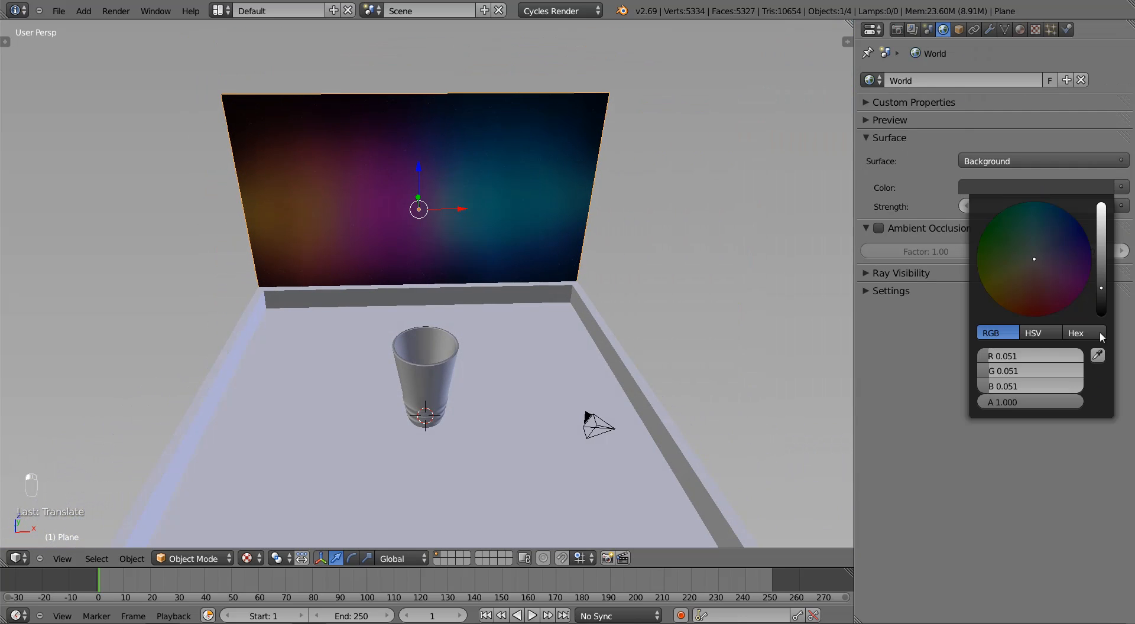
left_click_drag(1100, 290, 1102, 332)
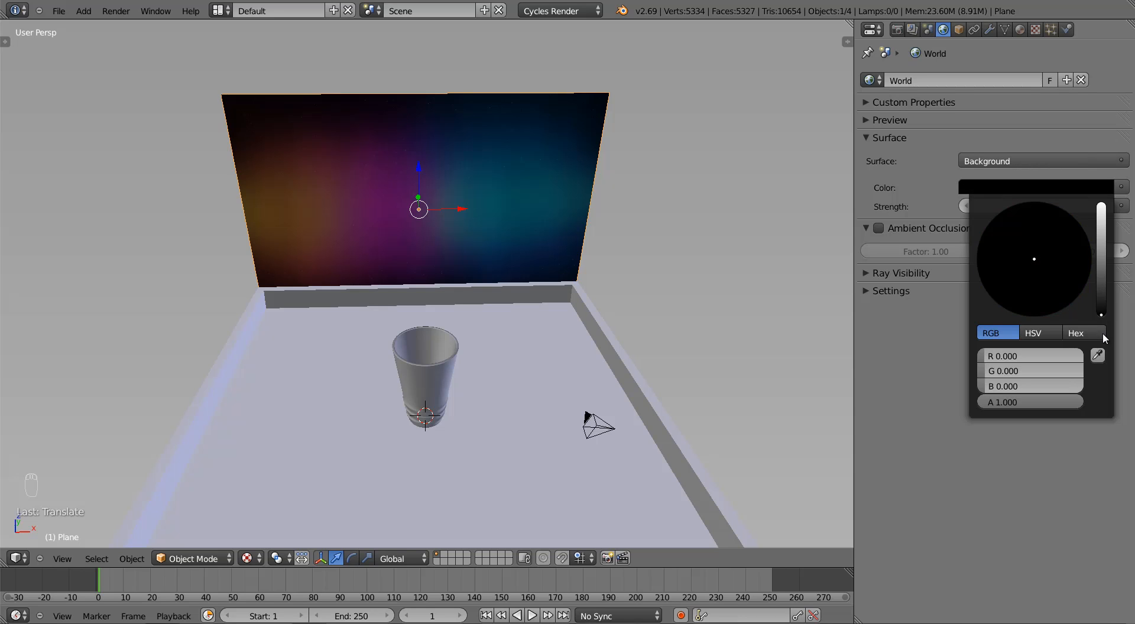
Step: Deselect all objects and align the camera to a front view centred on the cup
middle_click_drag(439, 408, 462, 358)
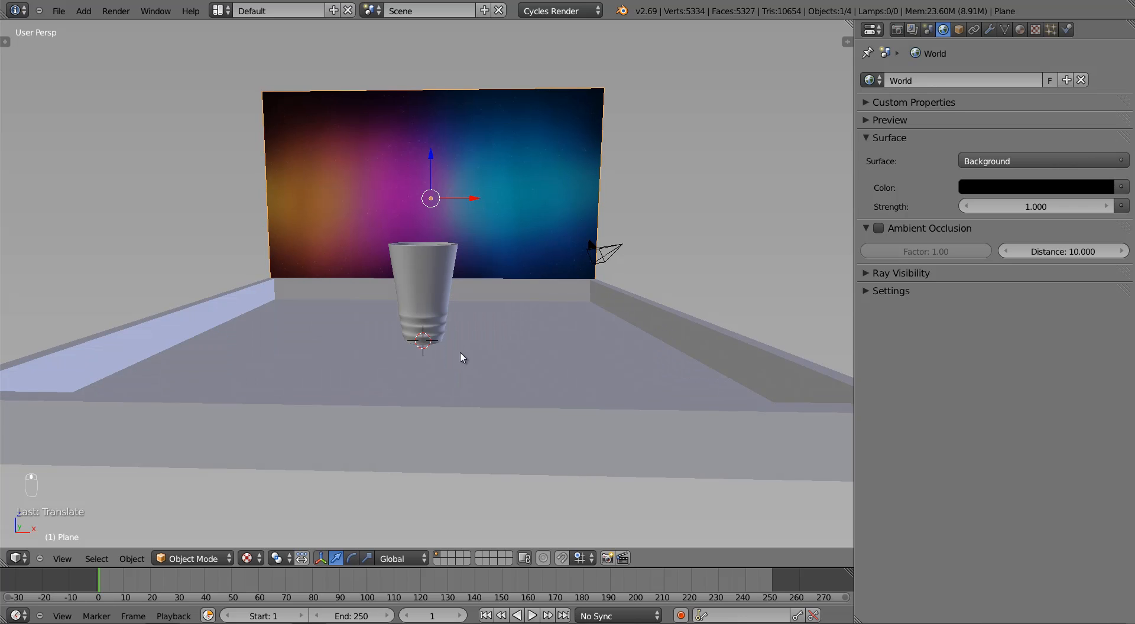
key("KP_1")
key("KP_5")
key("a")
key("a")
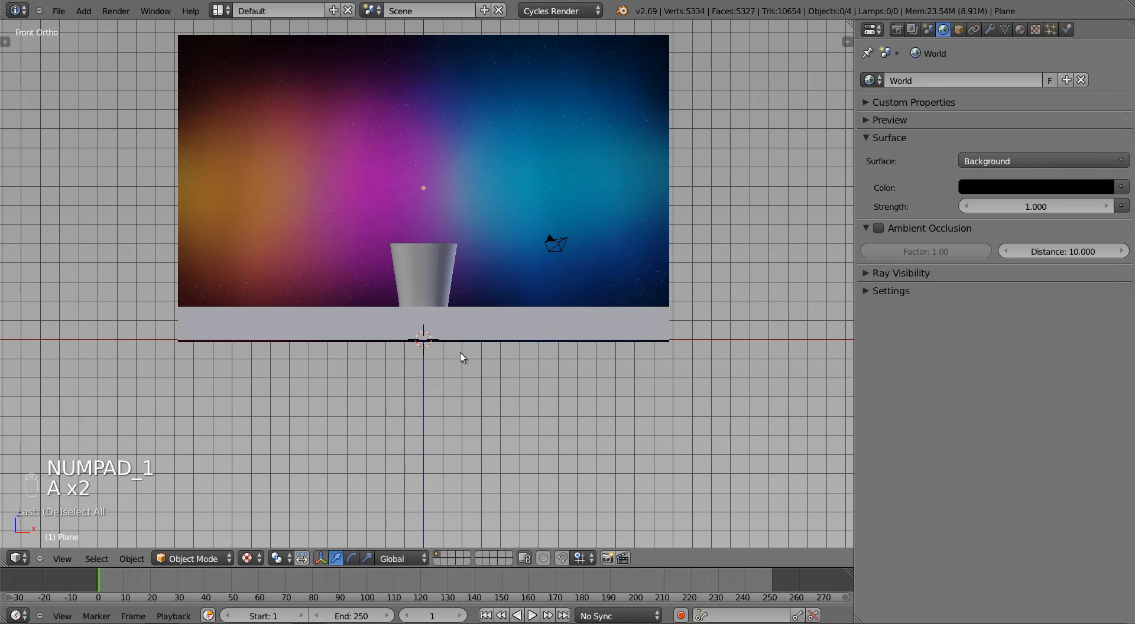
scroll(463, 358, "up", 2)
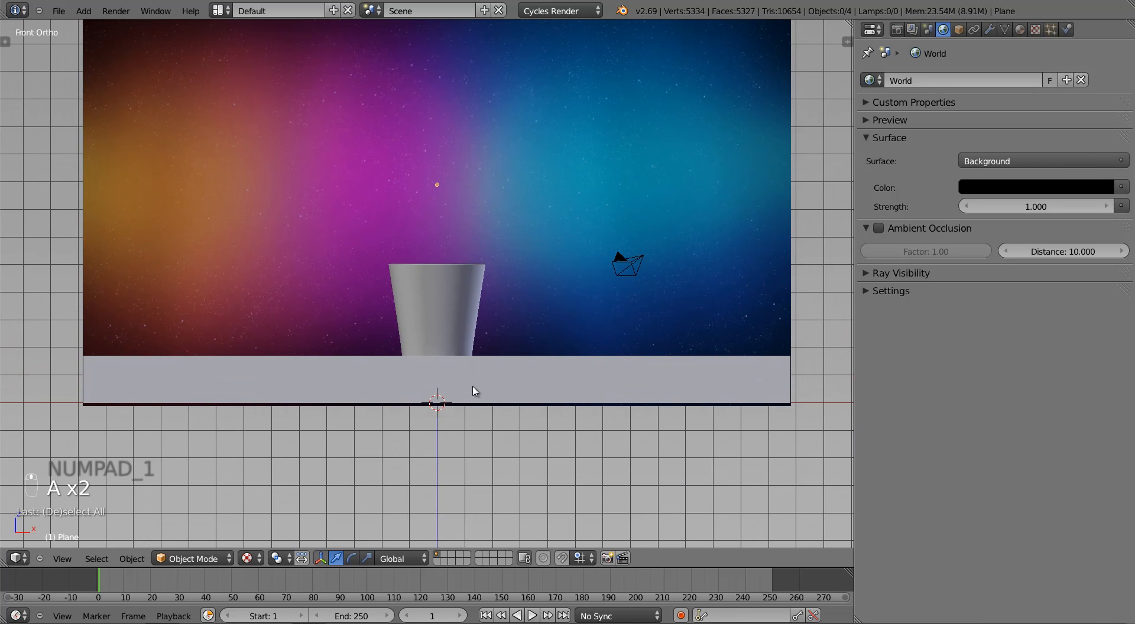
key("ctrl+alt+KP_0")
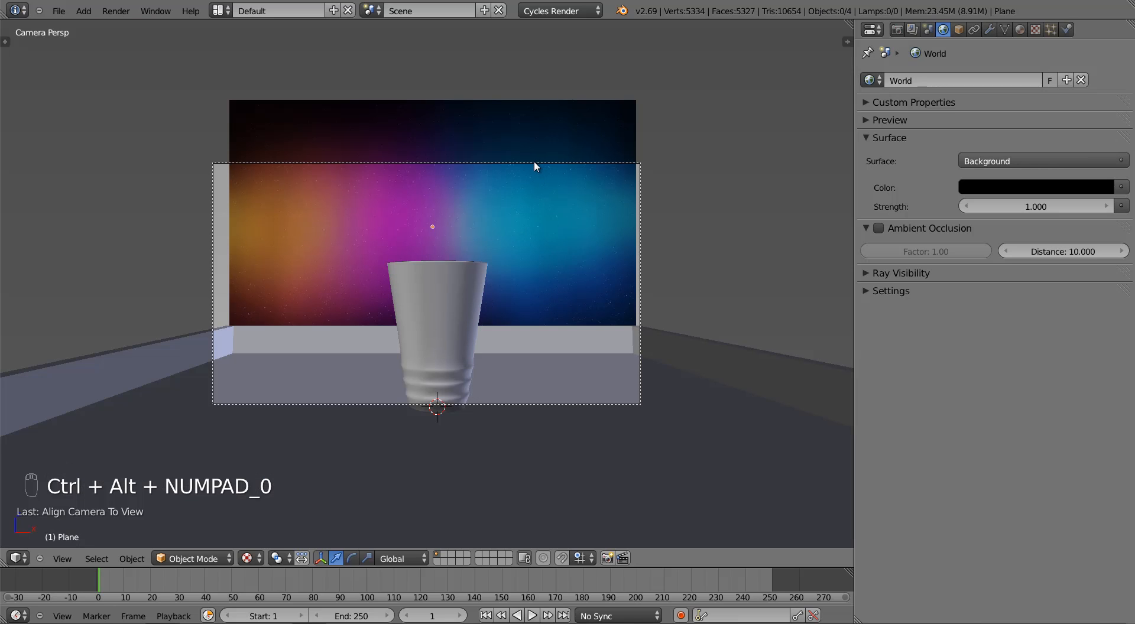
Step: Move the camera back along its local Z, lower it along global Z, and fine-tune its position to frame the cup
key("g")
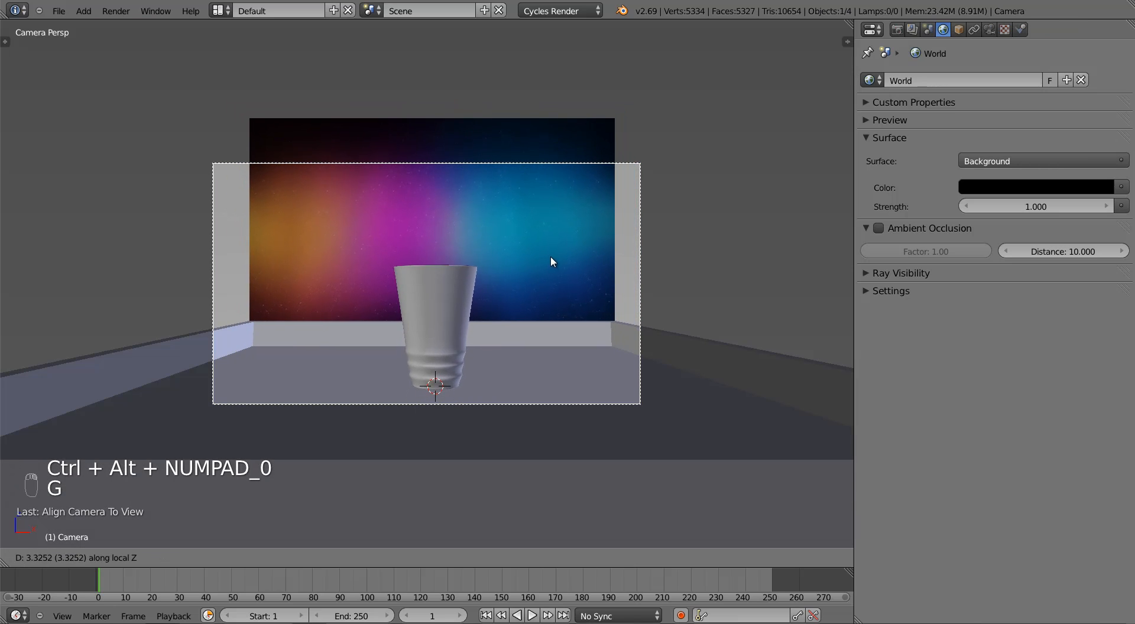
left_click(558, 217)
key("g")
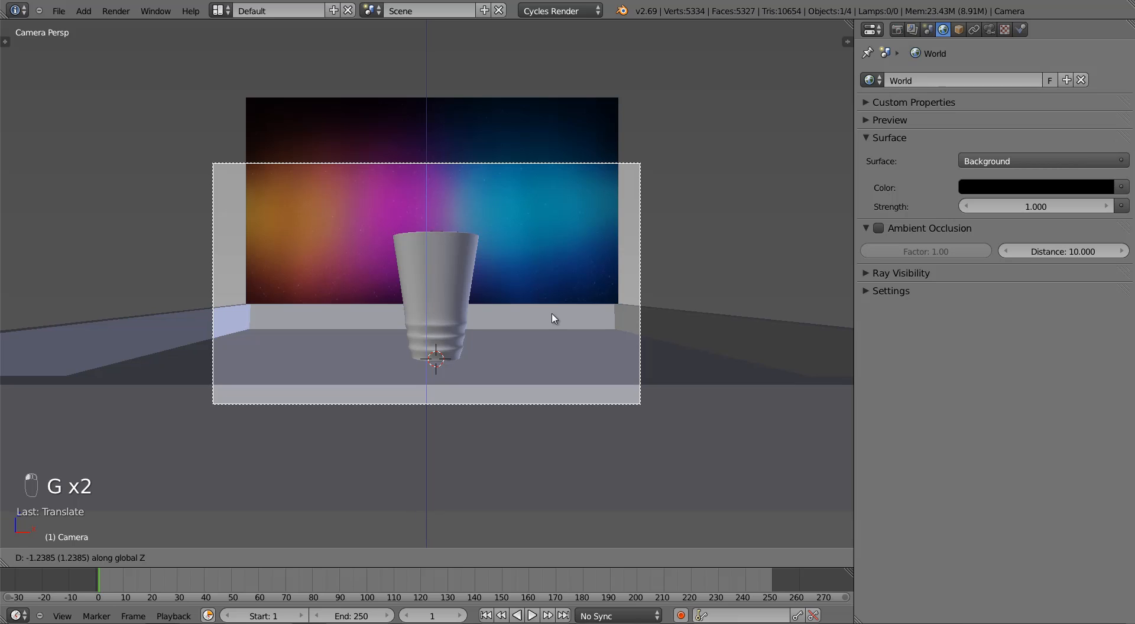
left_click(550, 351)
key("g")
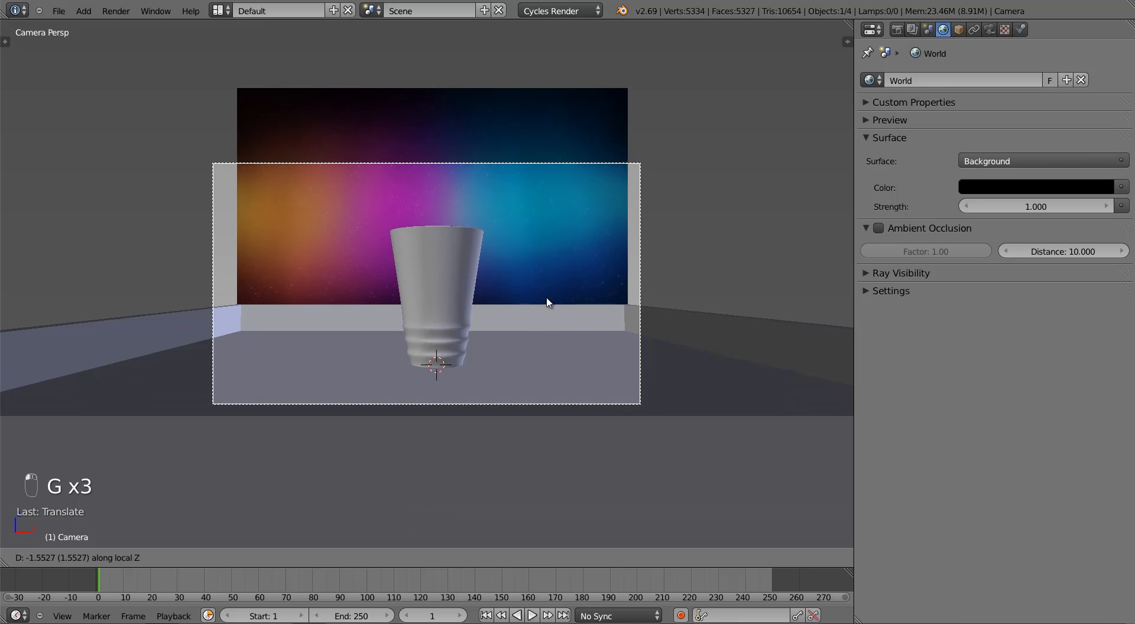
left_click(552, 313)
key("g")
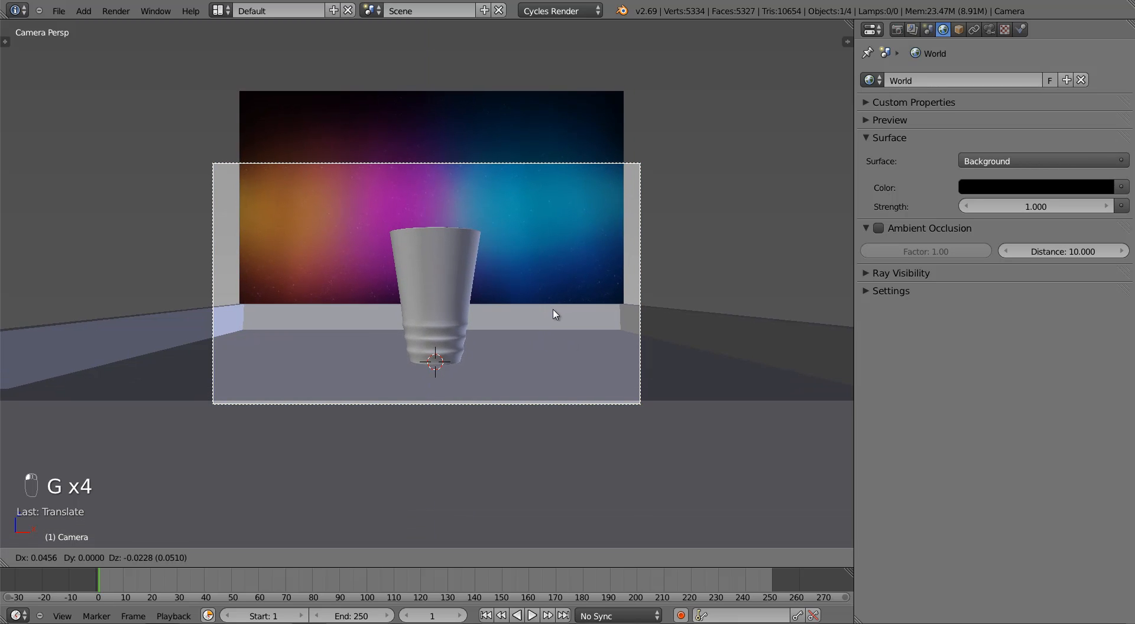
left_click(571, 306)
Step: Scale the tray along global Z to slightly more than half its height to lower its walls
right_click(571, 324)
key("s")
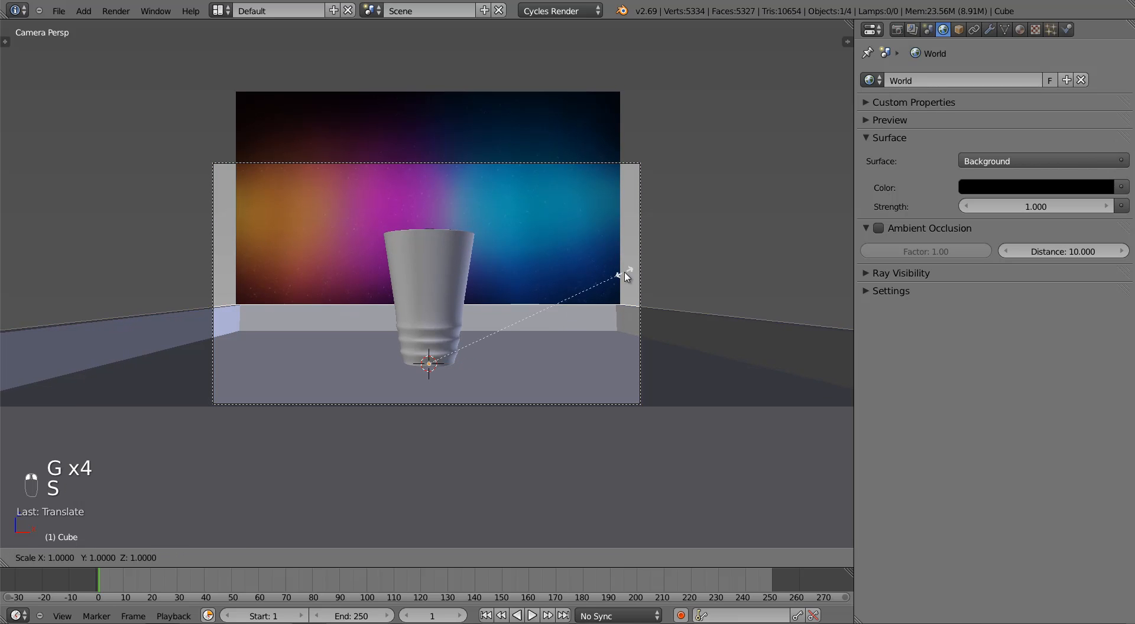
key("z")
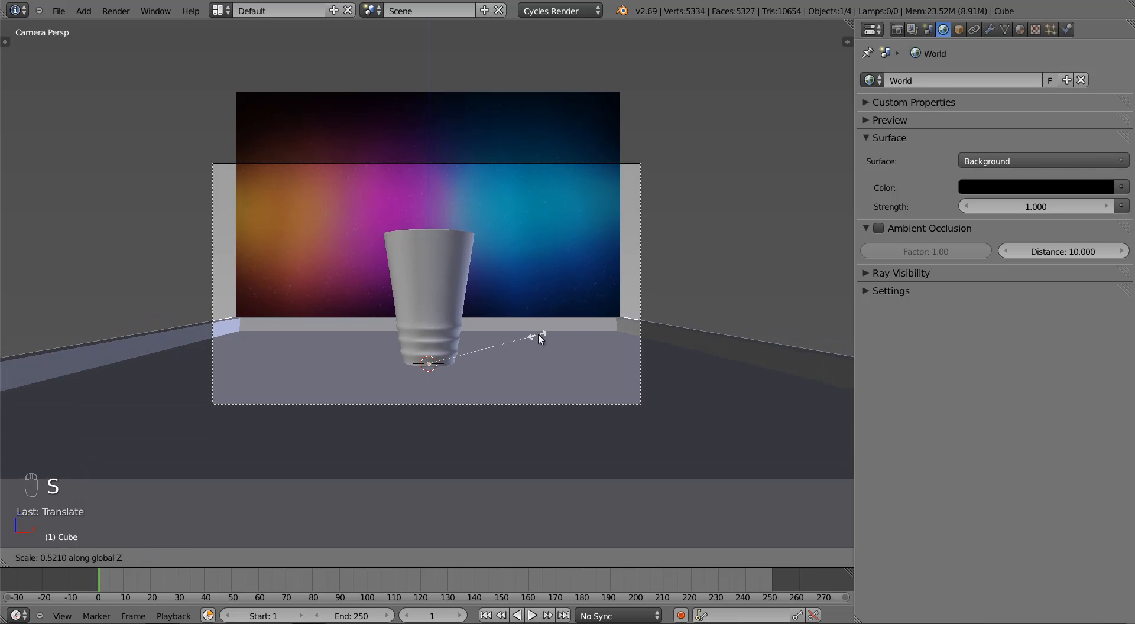
left_click(556, 330)
Step: Enlarge the background image plane and shift it slightly sideways so it fills the camera frame's width
right_click(558, 242)
key("s")
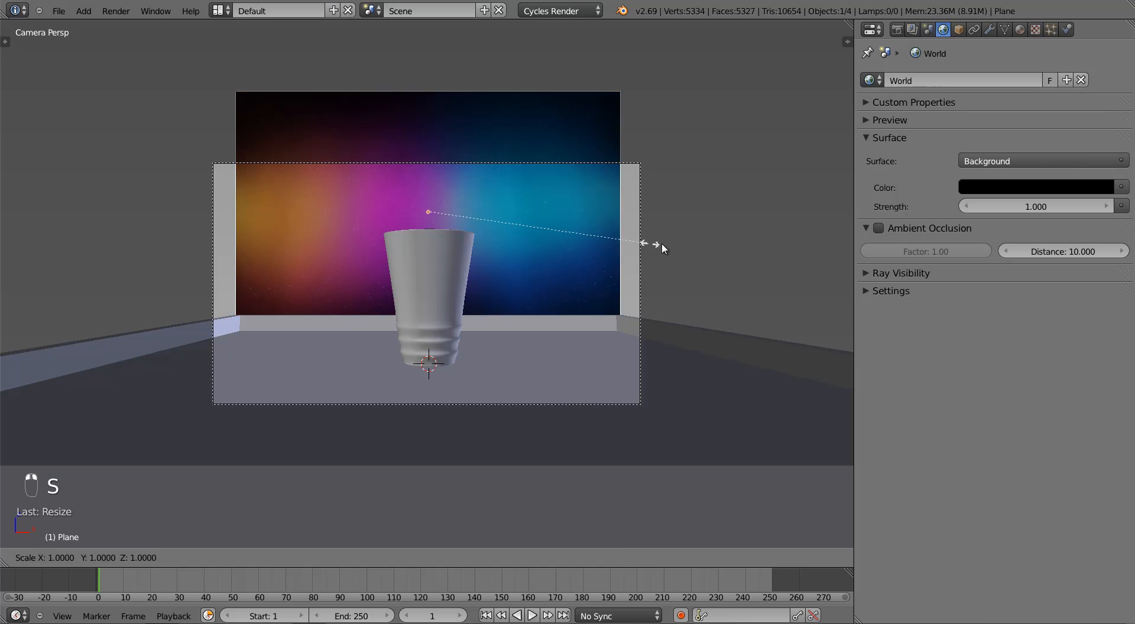
left_click(679, 244)
key("g")
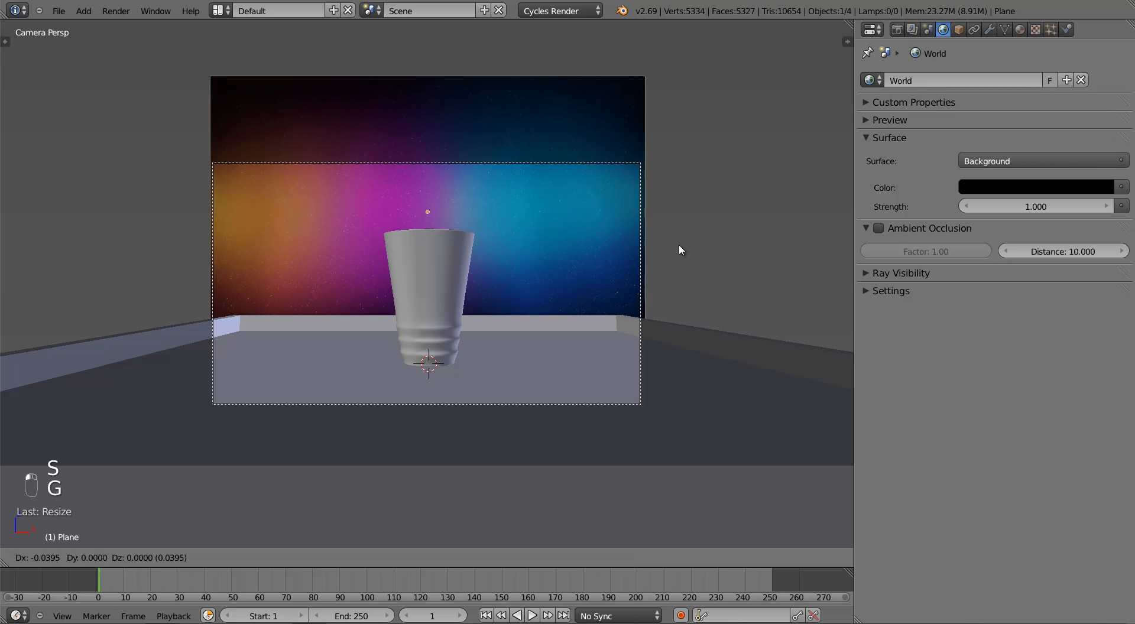
left_click(668, 243)
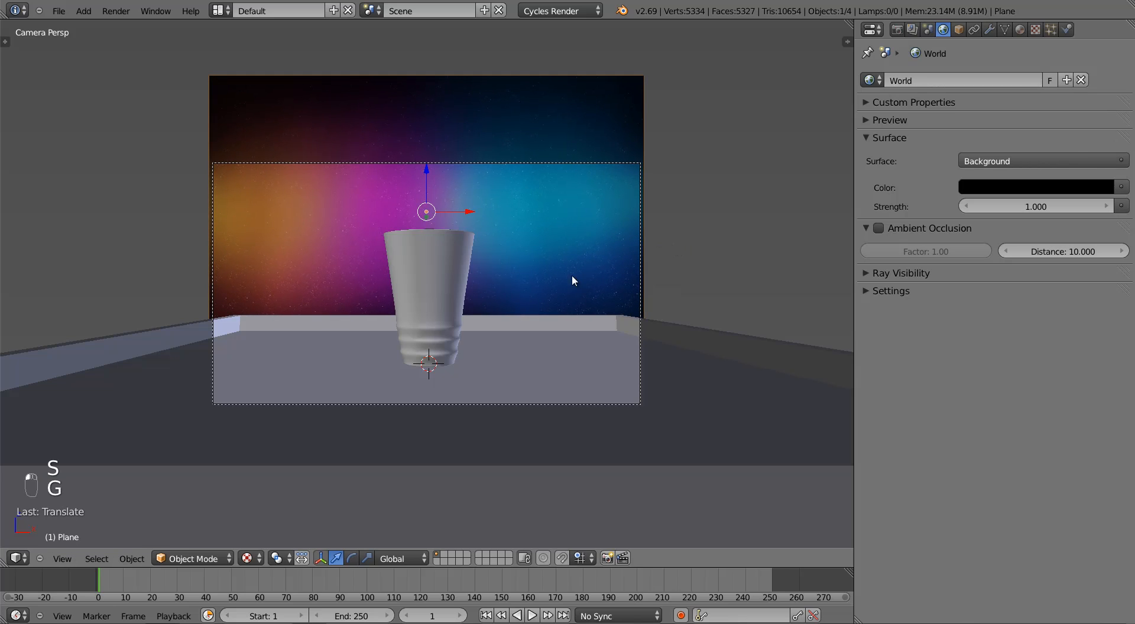
Step: From the side view, move the camera about 4.3 units closer to the cup and 1.6 lower, and check the camera view
right_click(480, 169)
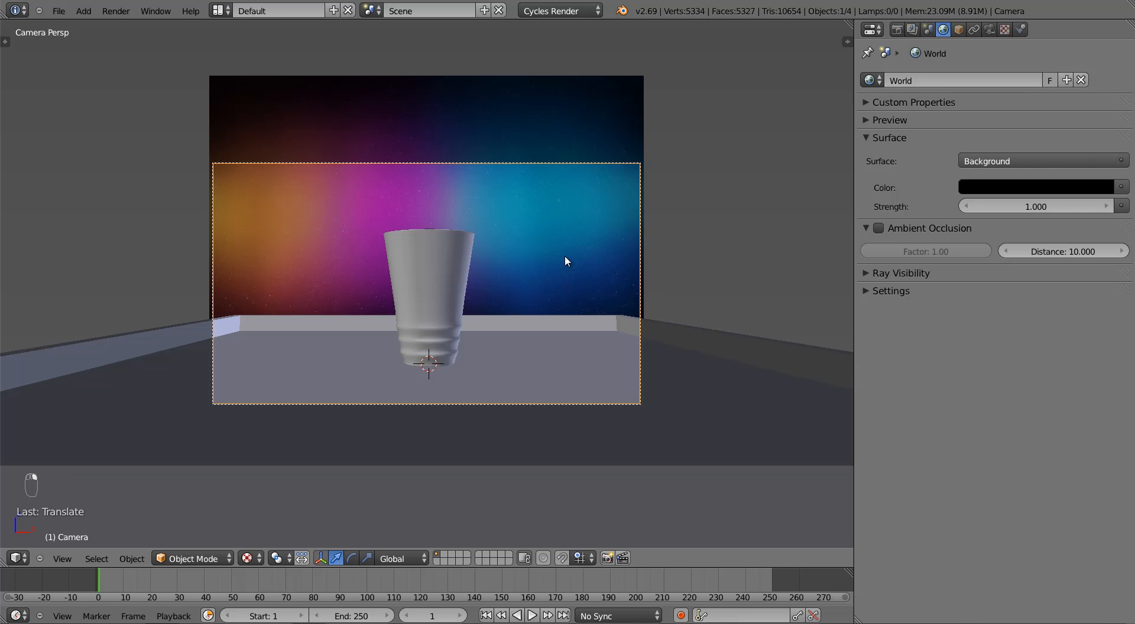
key("KP_3")
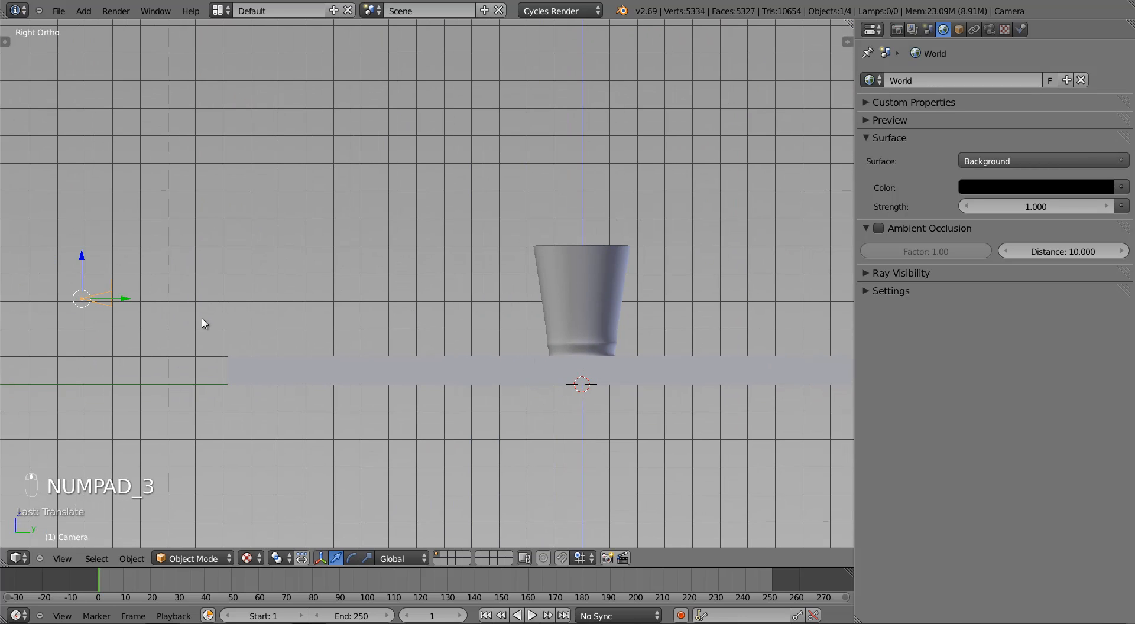
key("g")
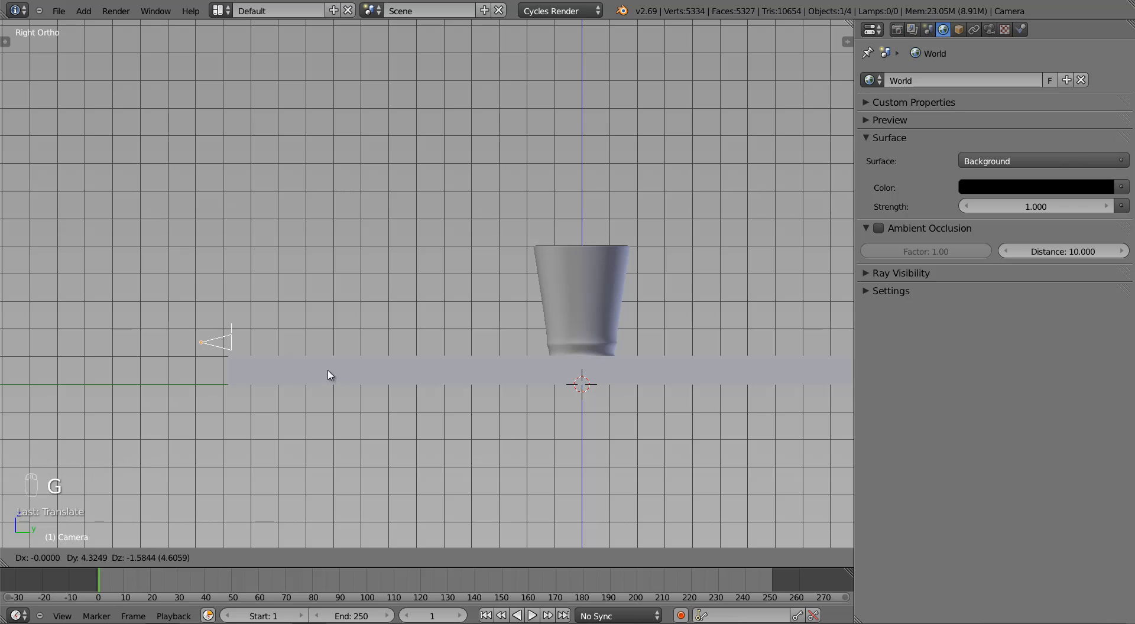
left_click(326, 375)
key("KP_1")
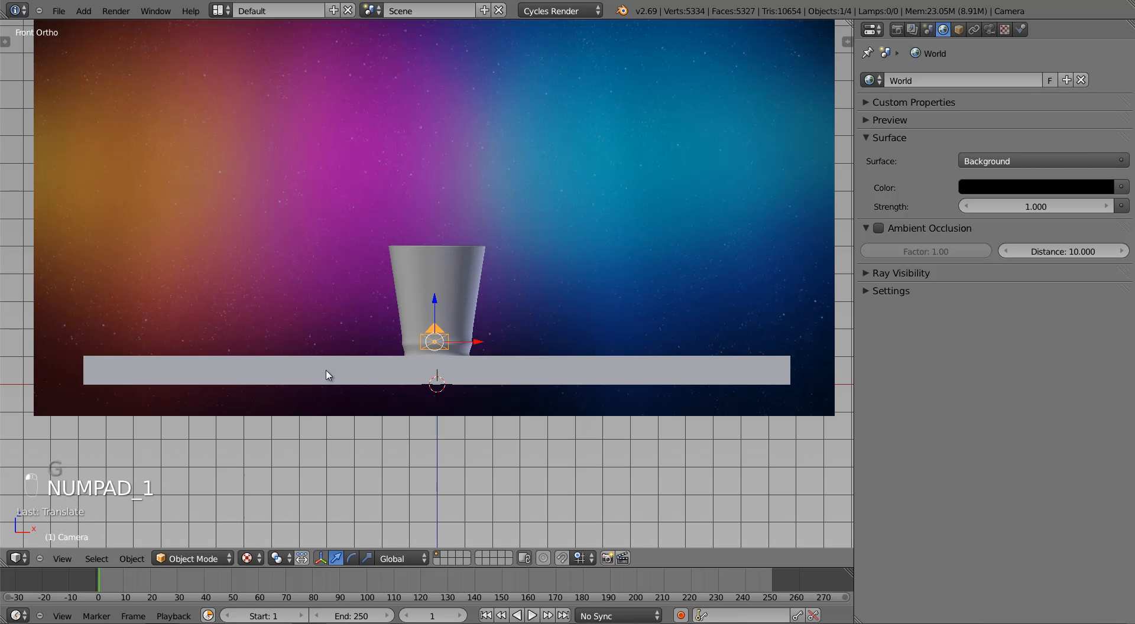
key("KP_0")
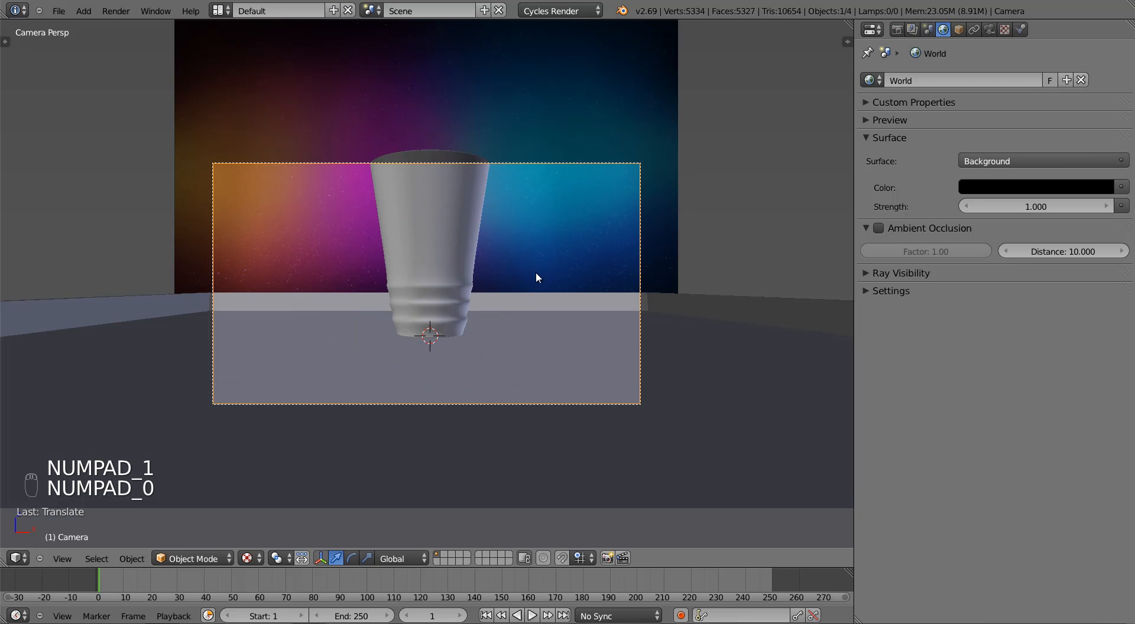
Step: Pull the camera slightly back along its local Z axis, using wireframe display, and return to solid shading
key("z")
key("g")
key("z")
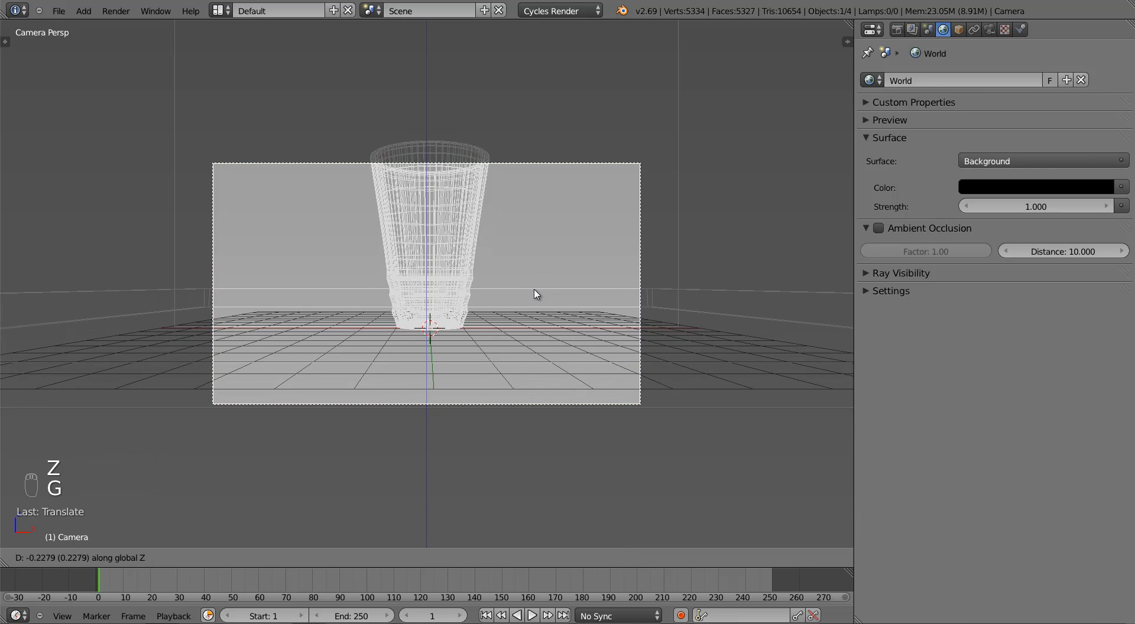
key("z")
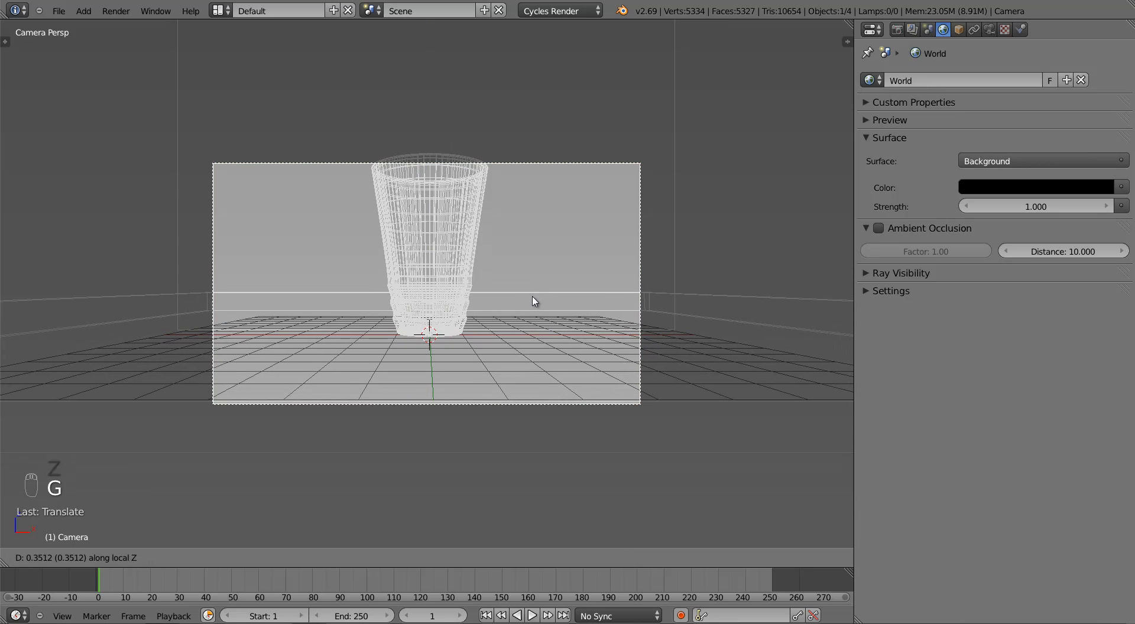
left_click(533, 305)
key("z")
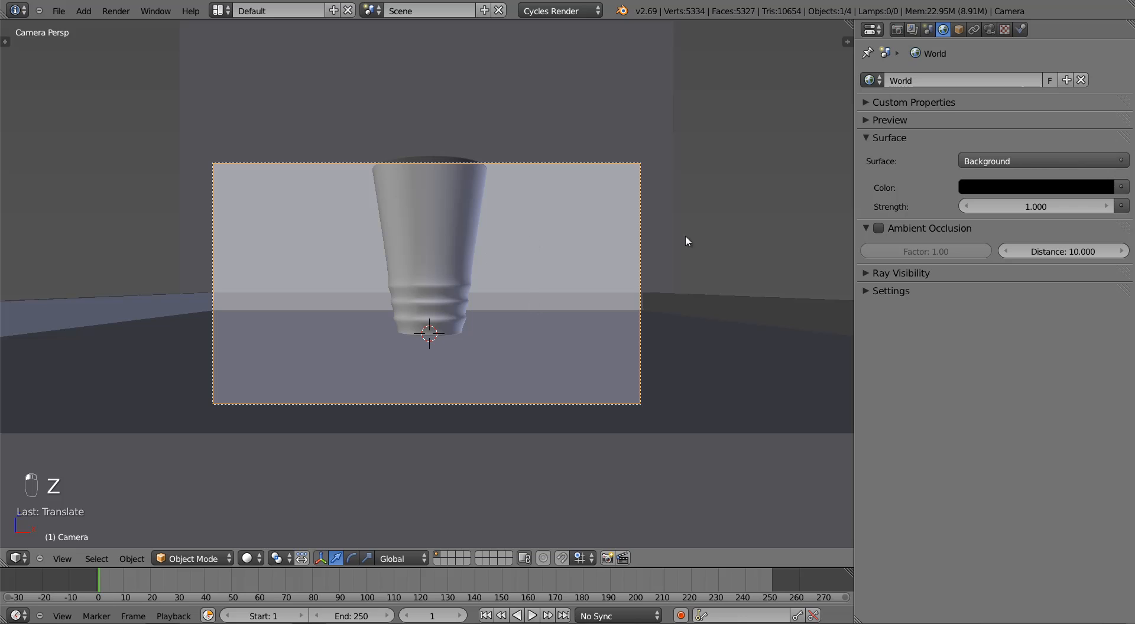
Step: Rotate the camera upward a few degrees about global X so the whole cup fits in frame
key("r")
key("x")
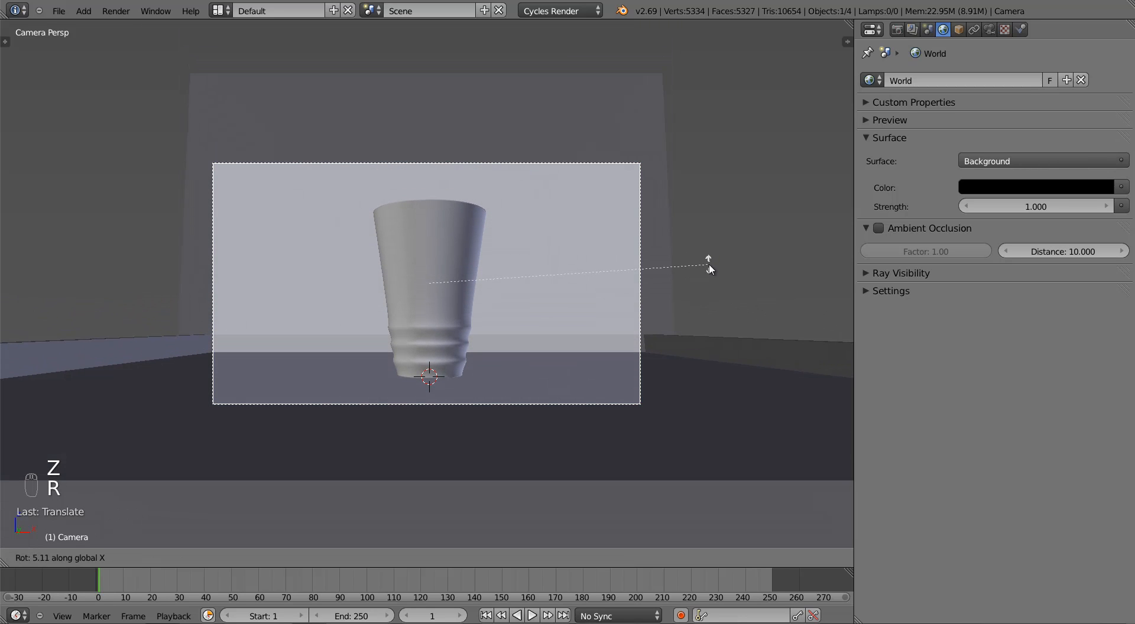
left_click(710, 266)
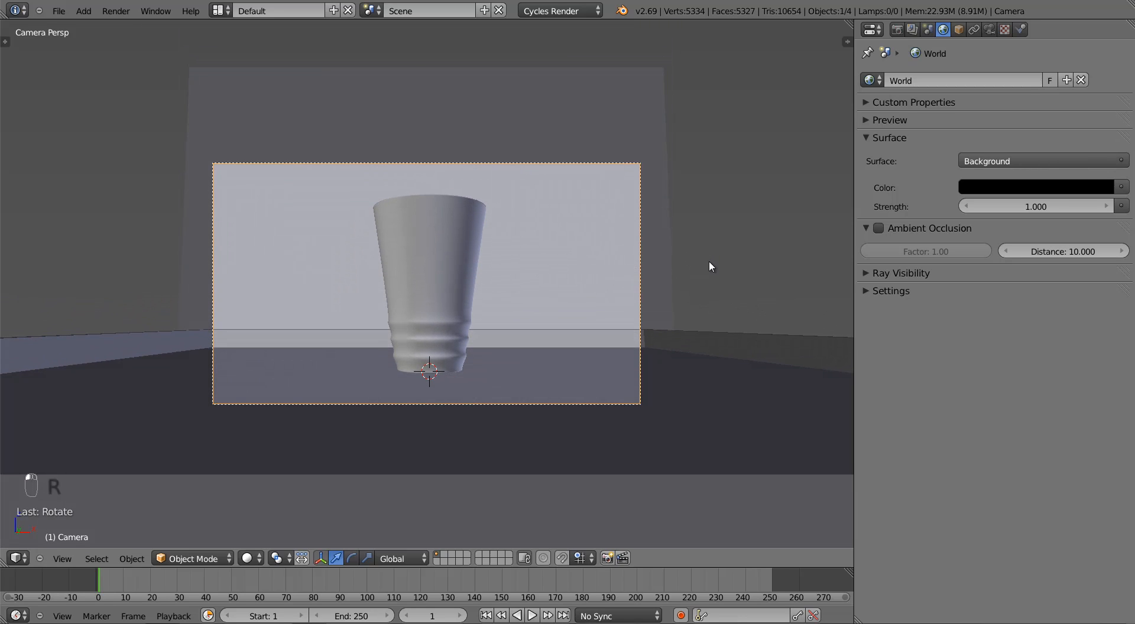
Step: Move the camera back about 0.9 units along its local Z axis and save the file
key("g")
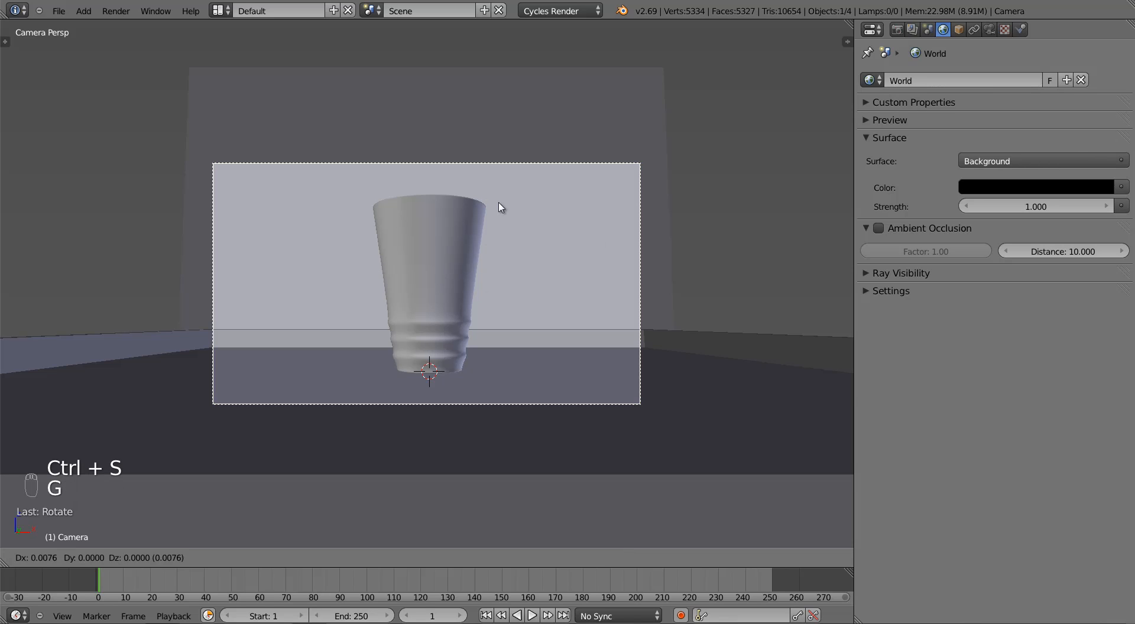
key("z")
key("z")
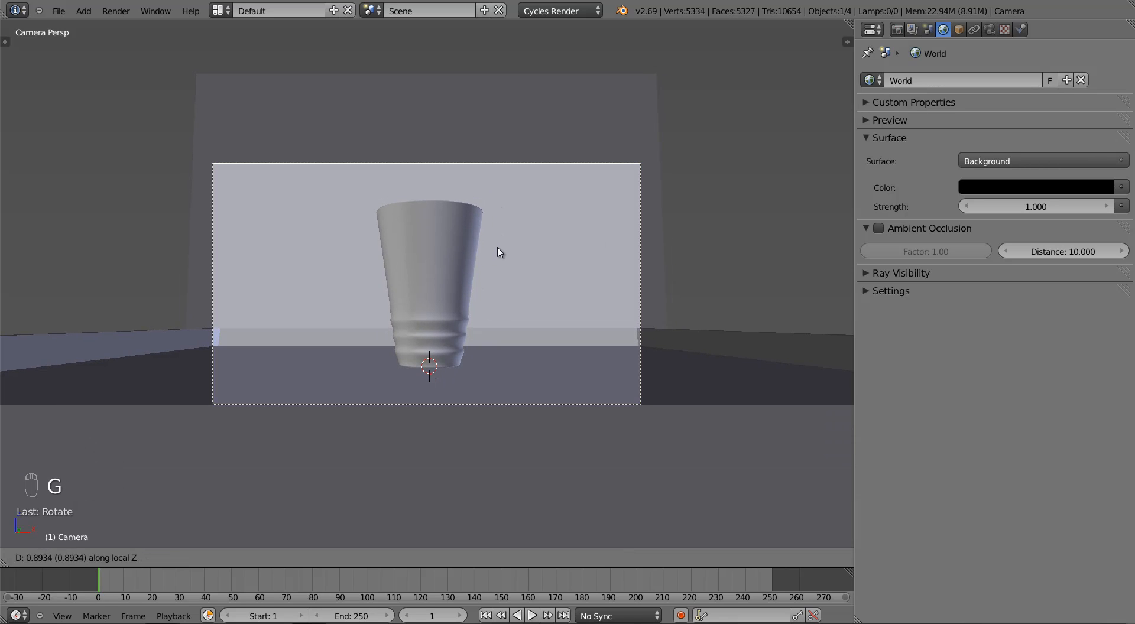
left_click(500, 251)
key("ctrl+s")
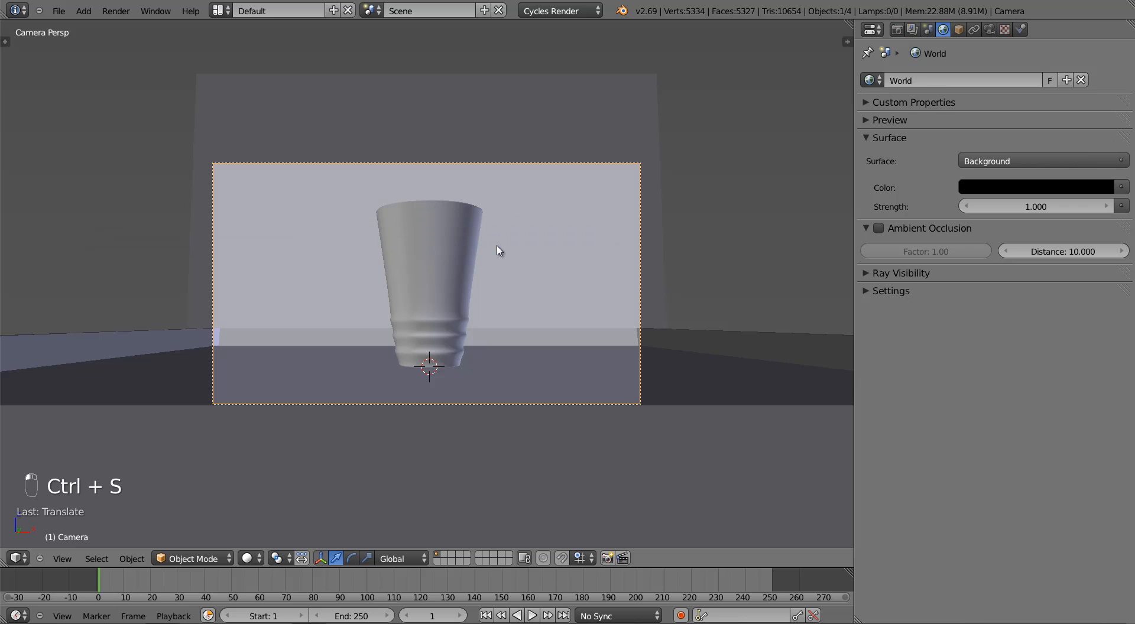
Step: Switch the viewport shading to Rendered to preview the scene, and select the camera
left_click(247, 558)
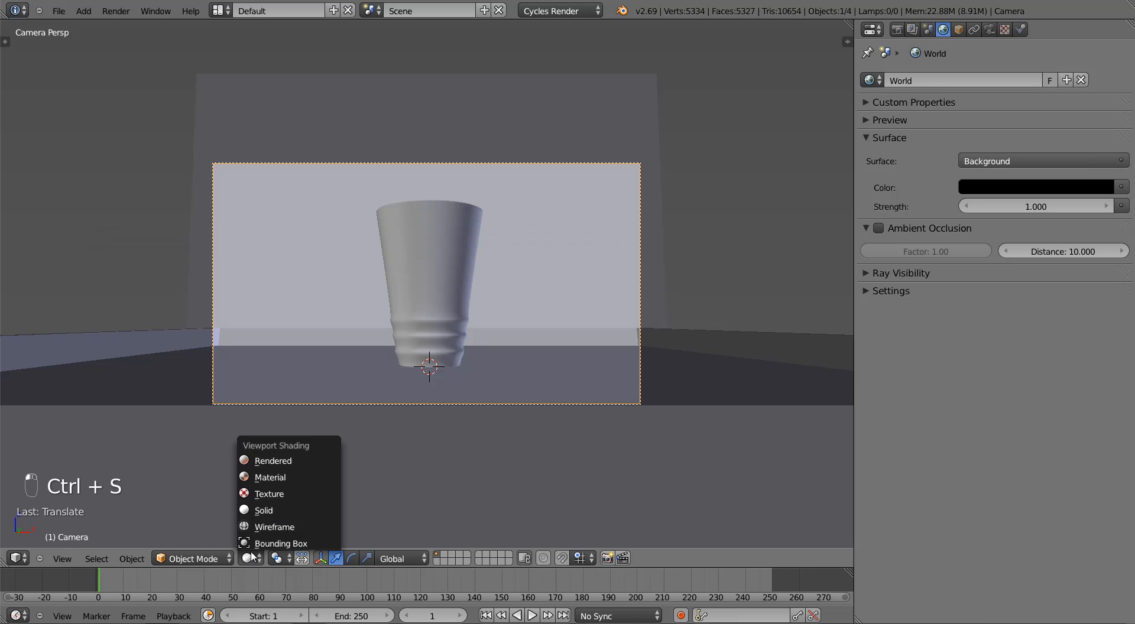
left_click(295, 460)
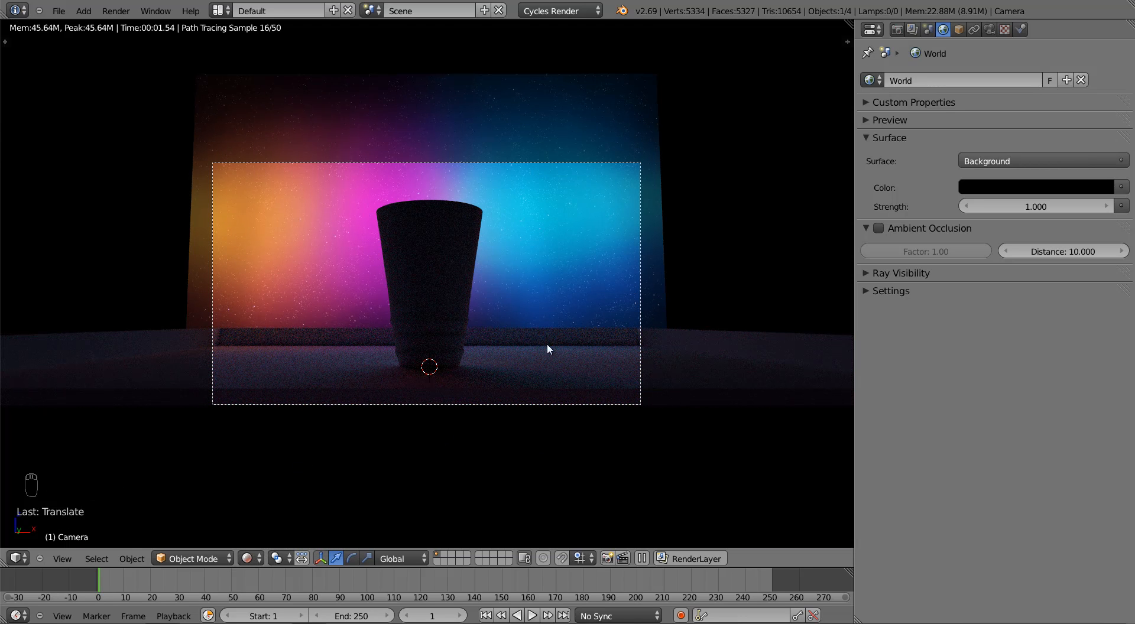
right_click(604, 255)
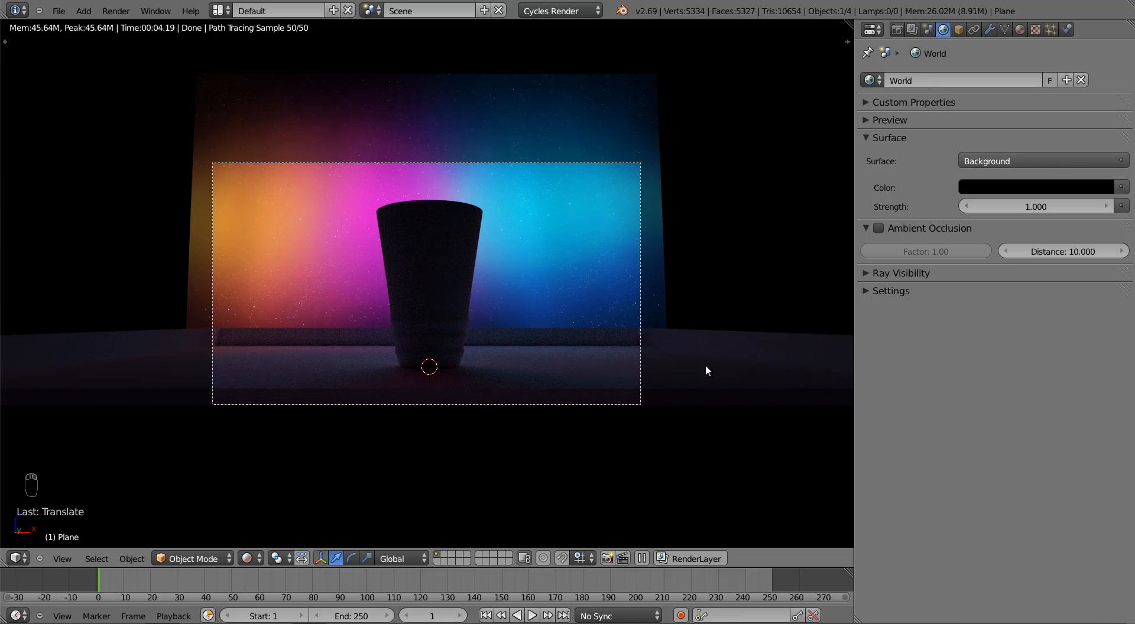
right_click(642, 170)
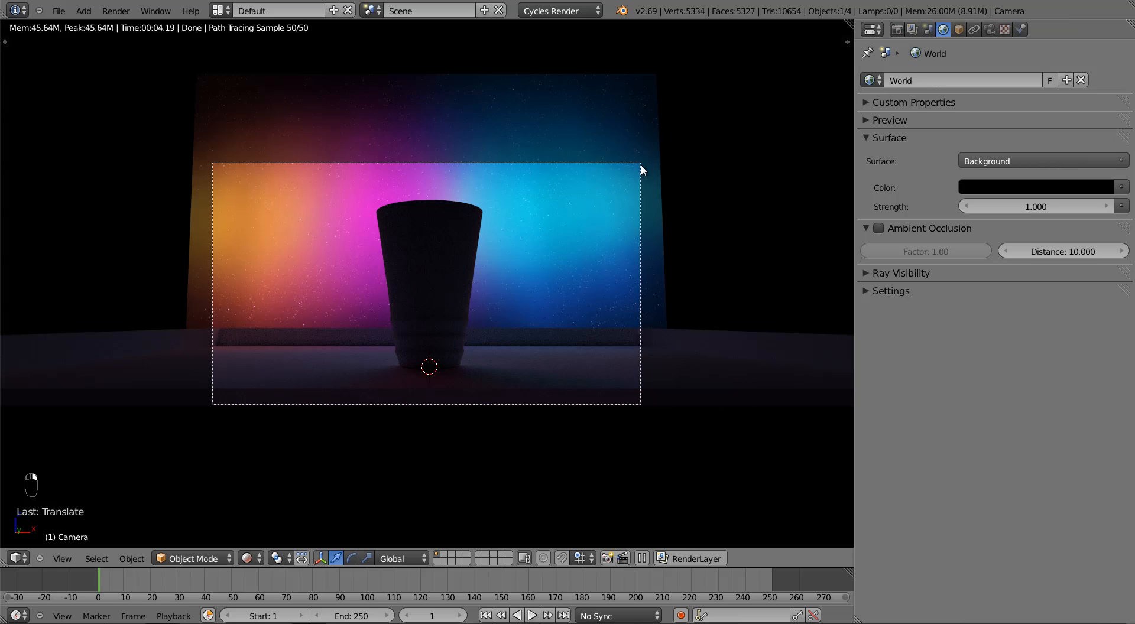
Step: Enable Border in the render dimensions to restrict the preview to the camera frame, and save the file
left_click(897, 29)
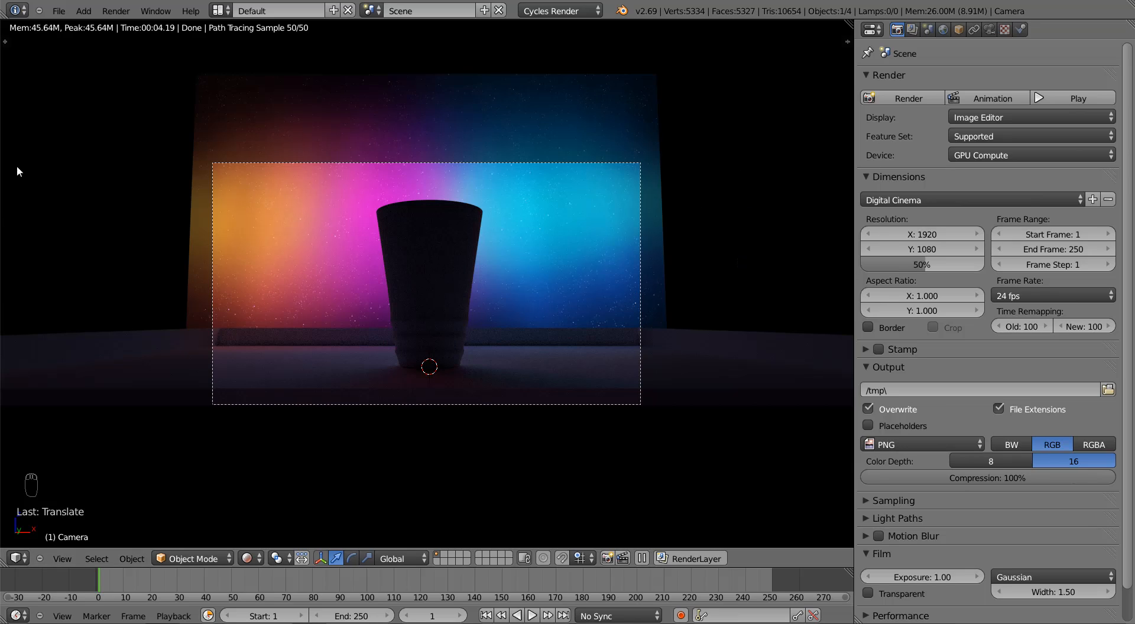
left_click(896, 331)
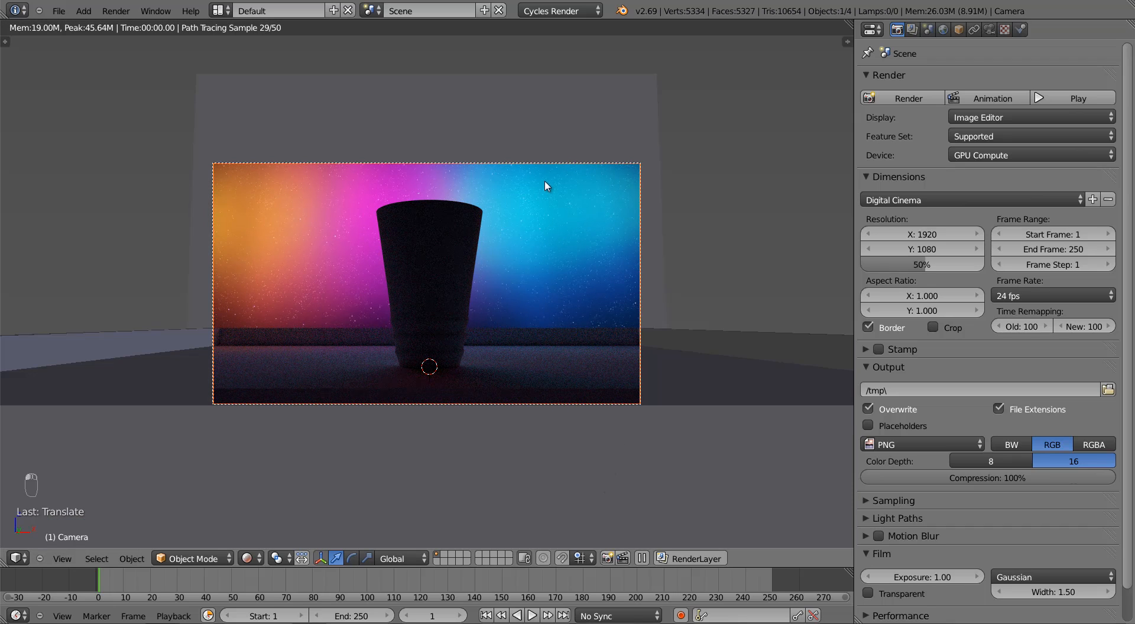
key("ctrl+s")
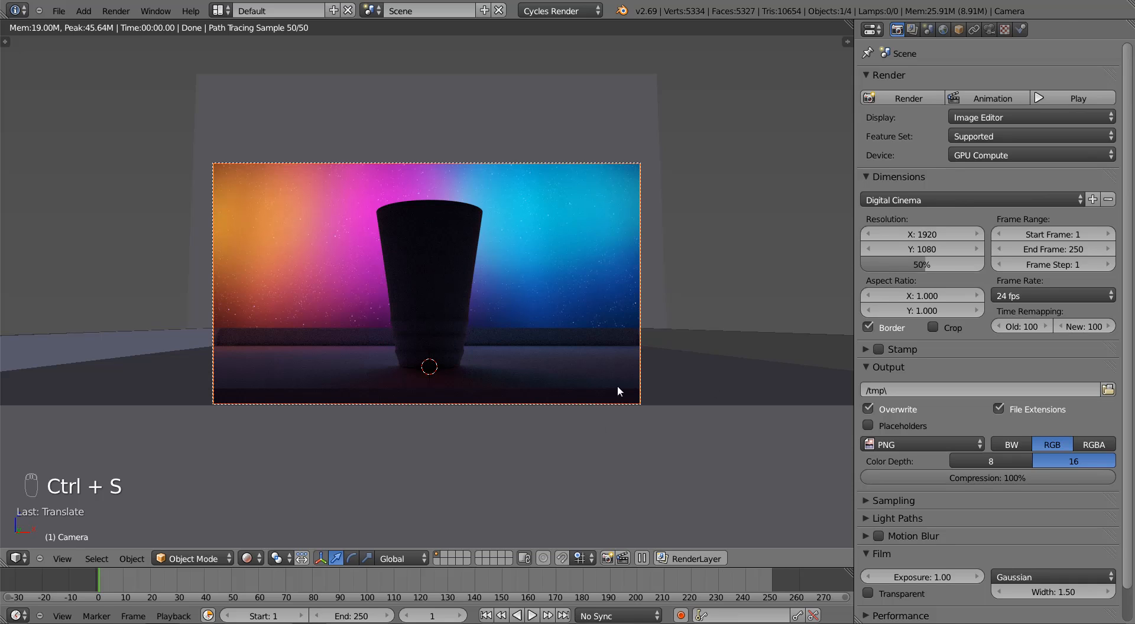
Step: Change the tray material's surface to Glossy BSDF and set its roughness to 0.01
right_click(684, 386)
left_click(1020, 29)
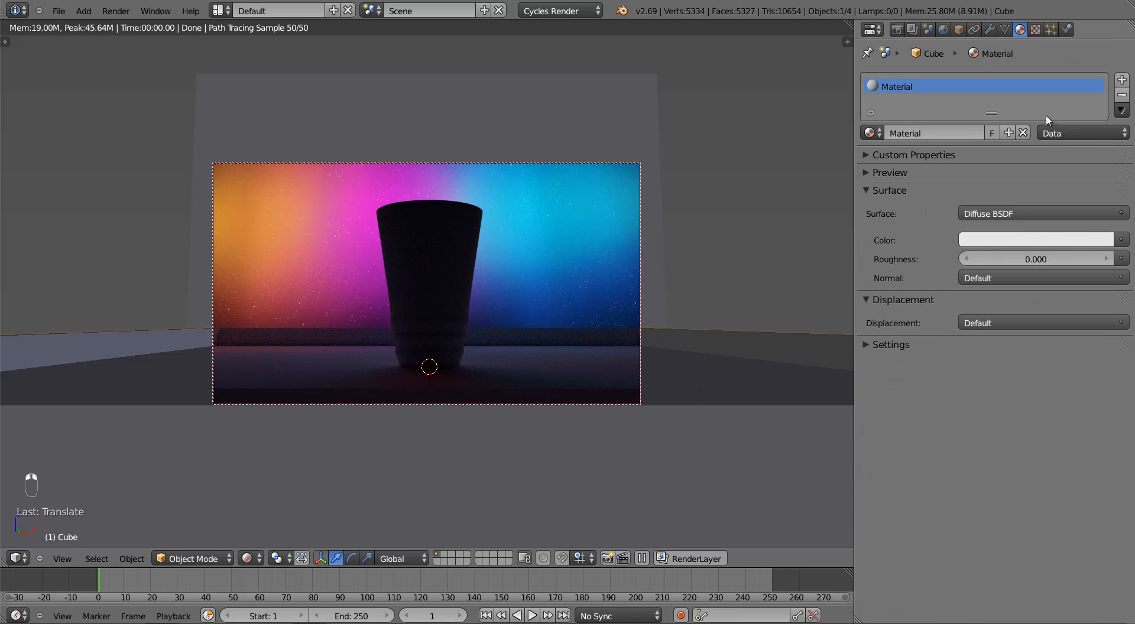
left_click(1013, 211)
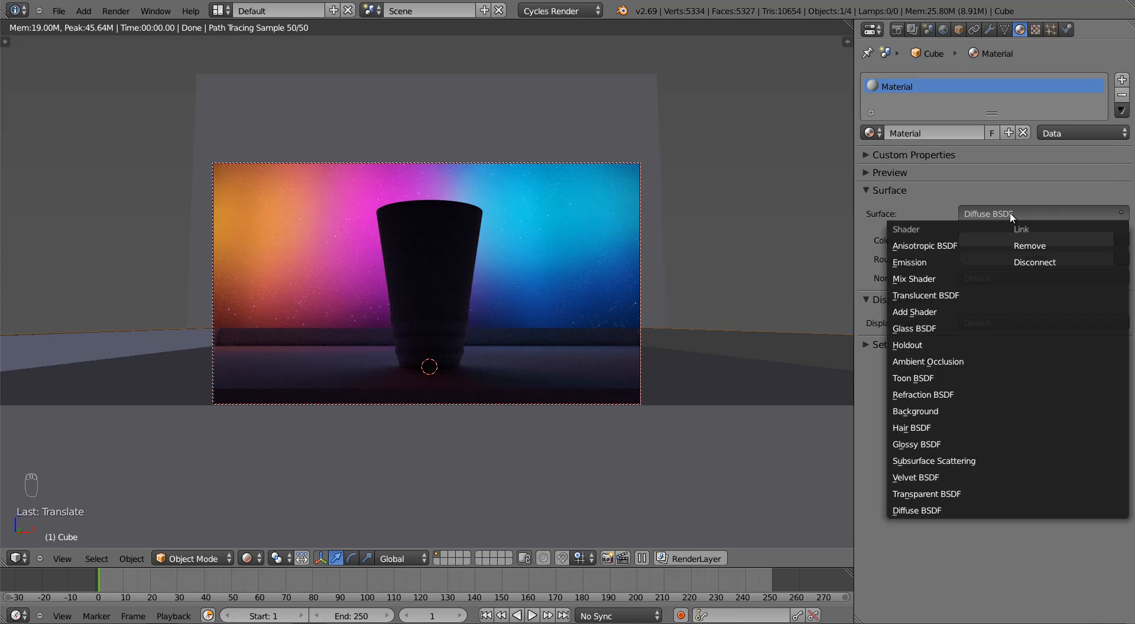
key("l")
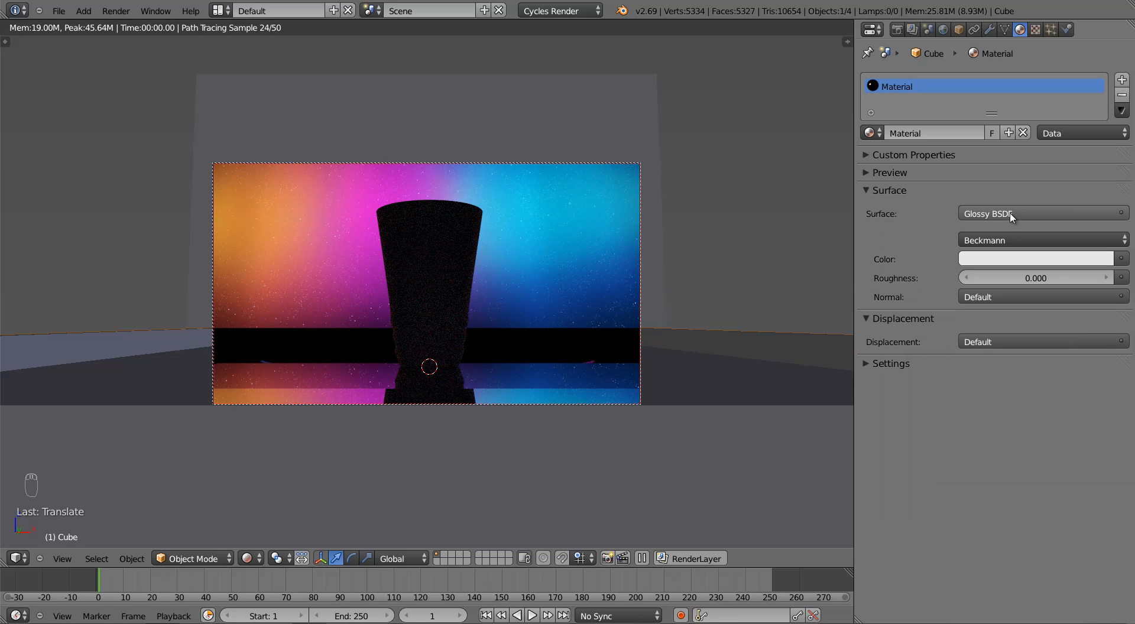
left_click(1031, 276)
type("0")
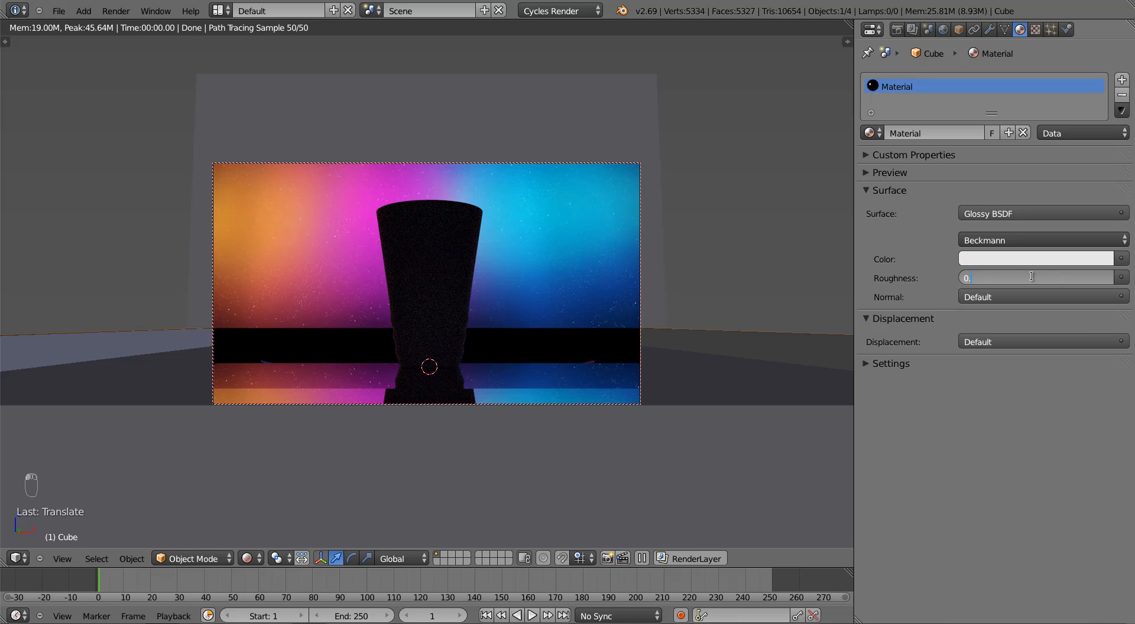
type(".01")
key("Return")
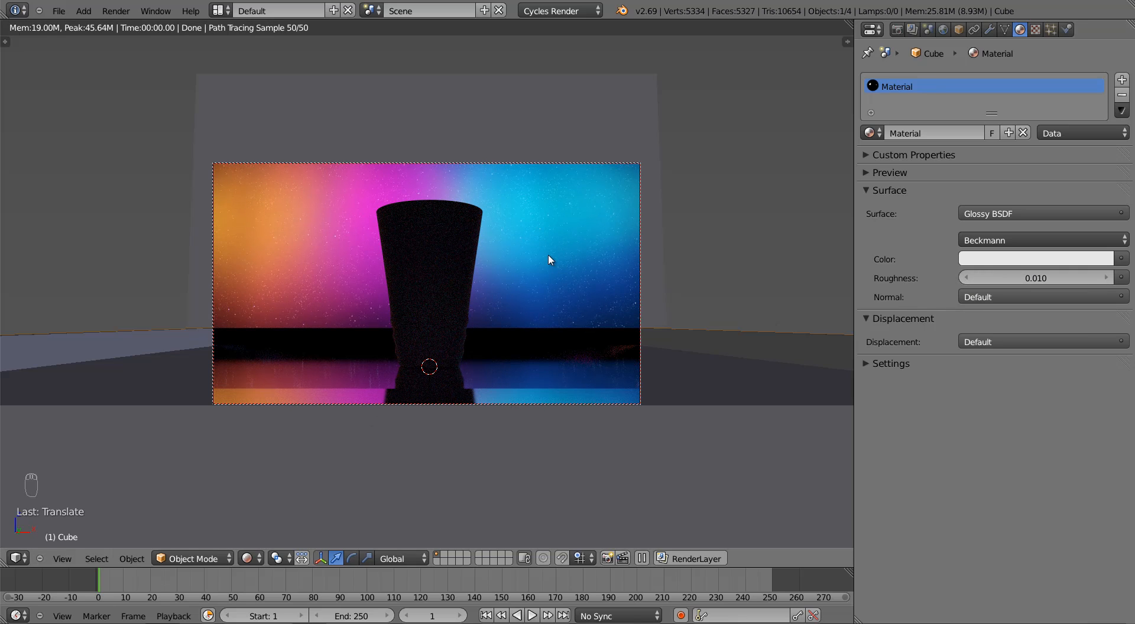
Step: Give the cup a new material with a Glass BSDF surface and brighten its color to pure white
right_click(399, 250)
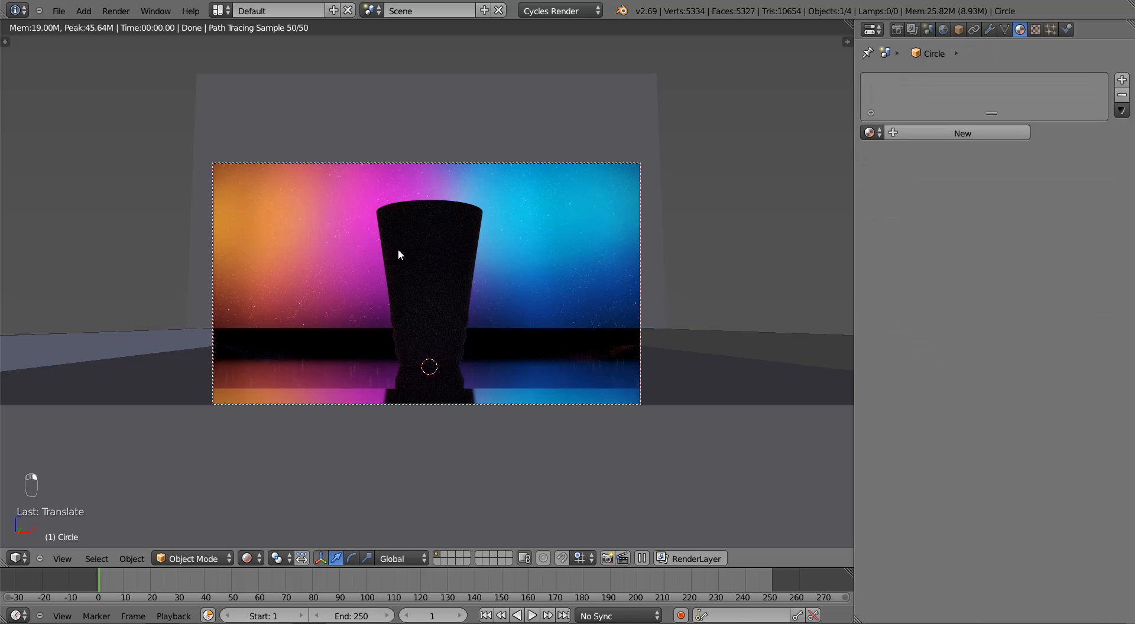
left_click(898, 133)
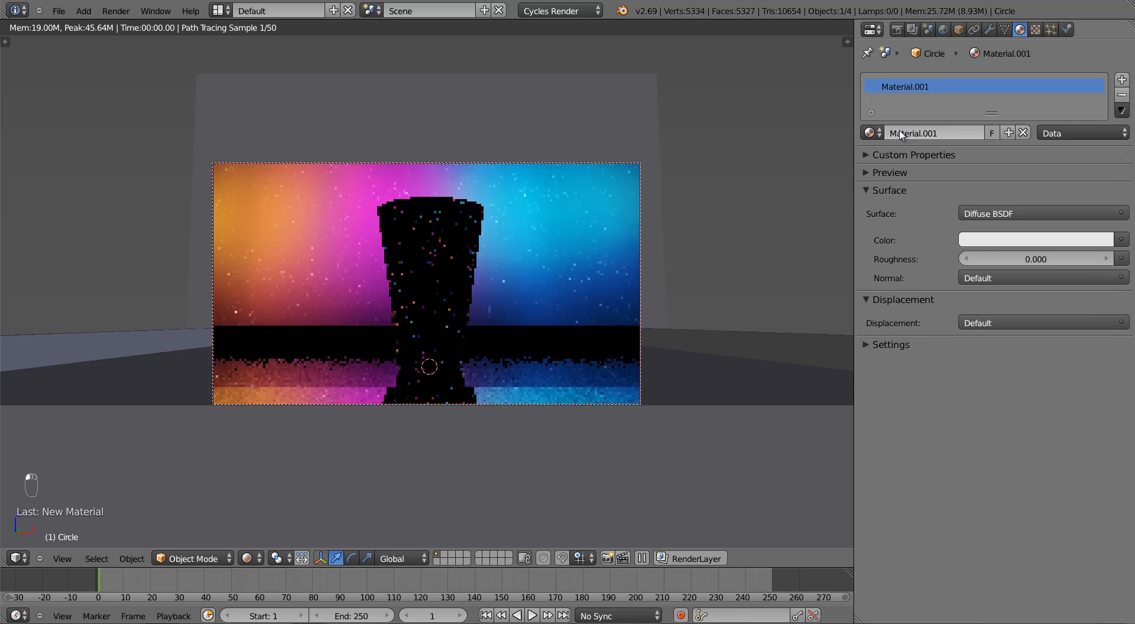
left_click(1012, 212)
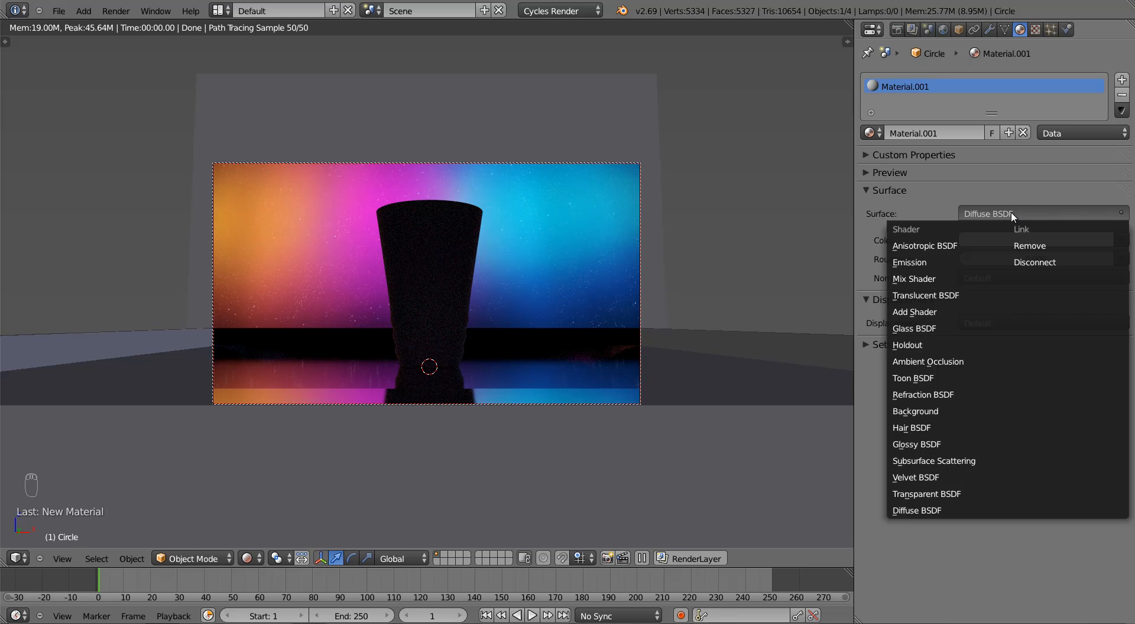
left_click(940, 398)
left_click(1002, 218)
left_click(916, 330)
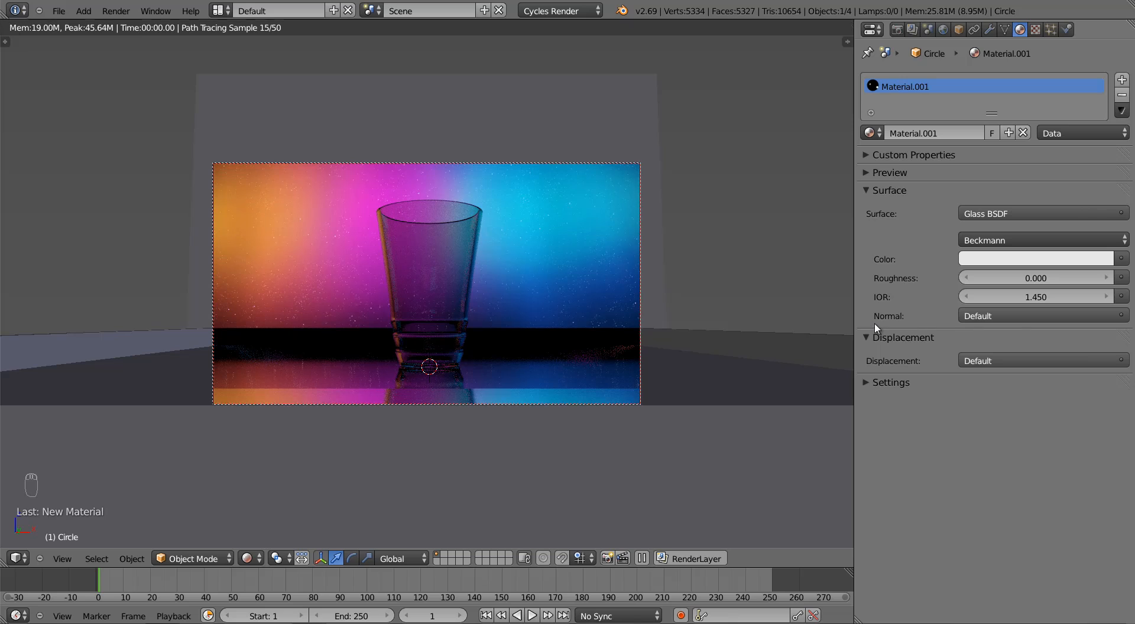
left_click(1033, 259)
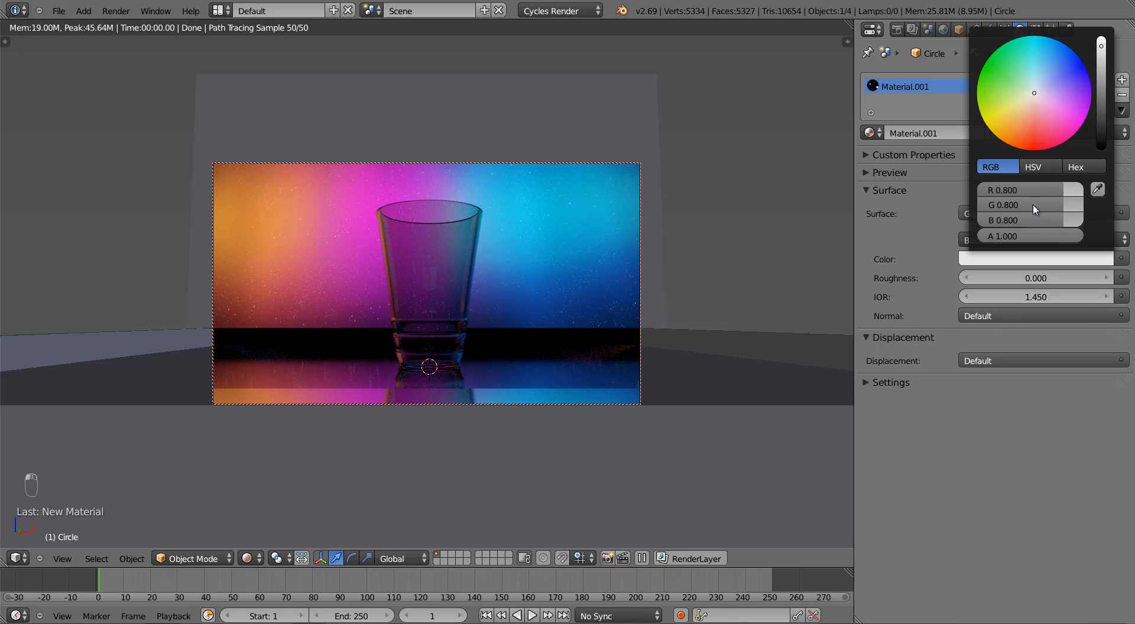
left_click_drag(1101, 46, 1102, 5)
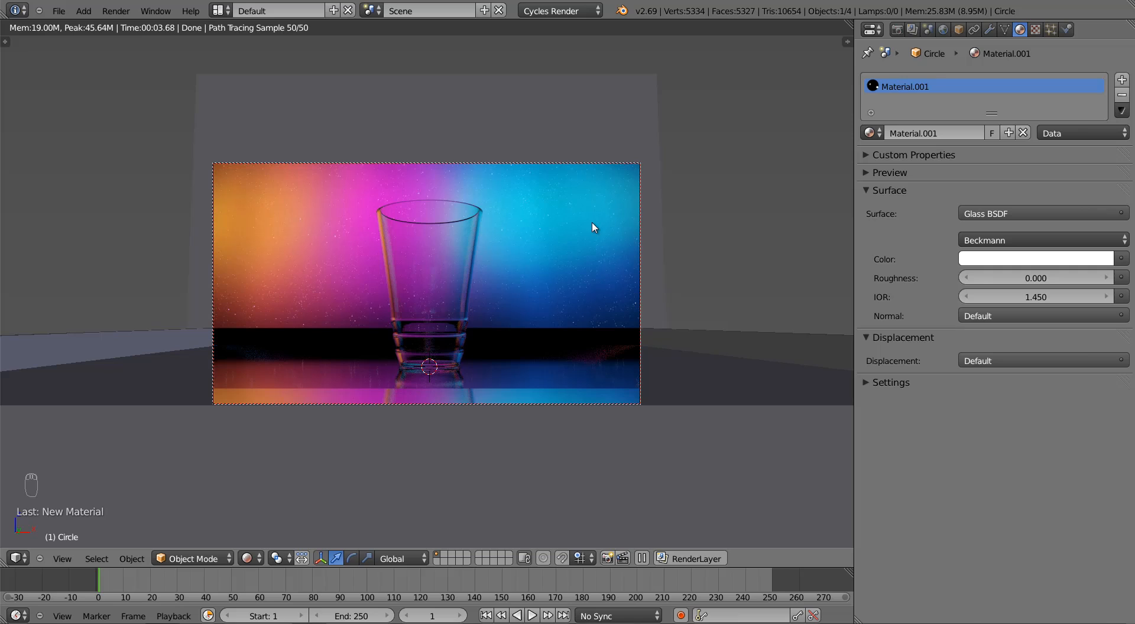
Step: Duplicate the glowing background plane, leaving the copy in its original position
right_click(599, 131)
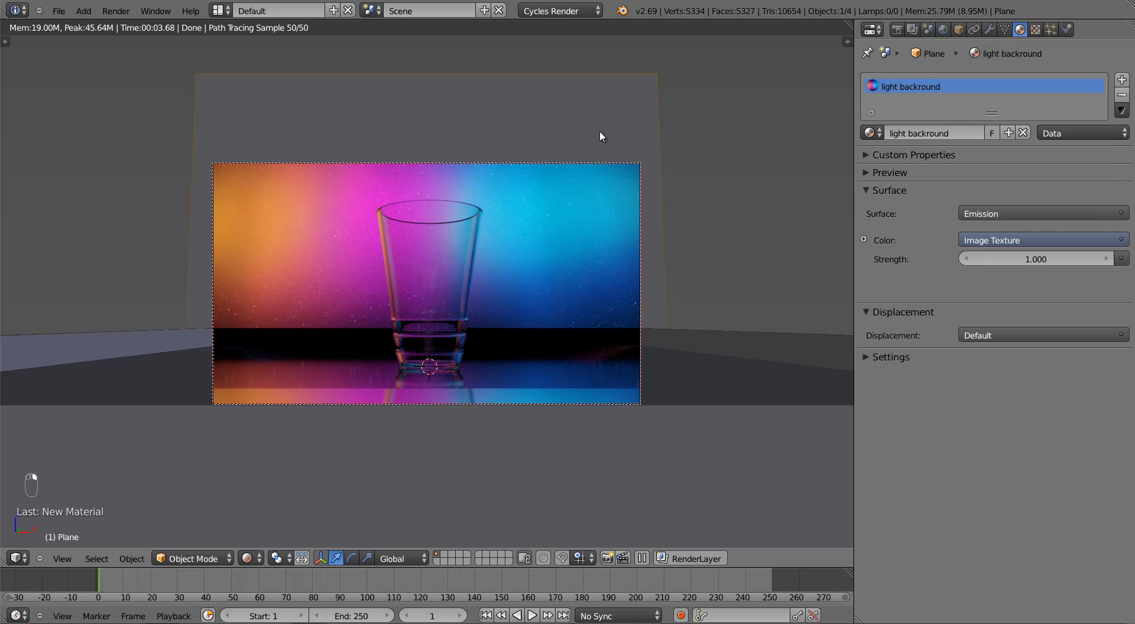
key("shift+d")
right_click(598, 354)
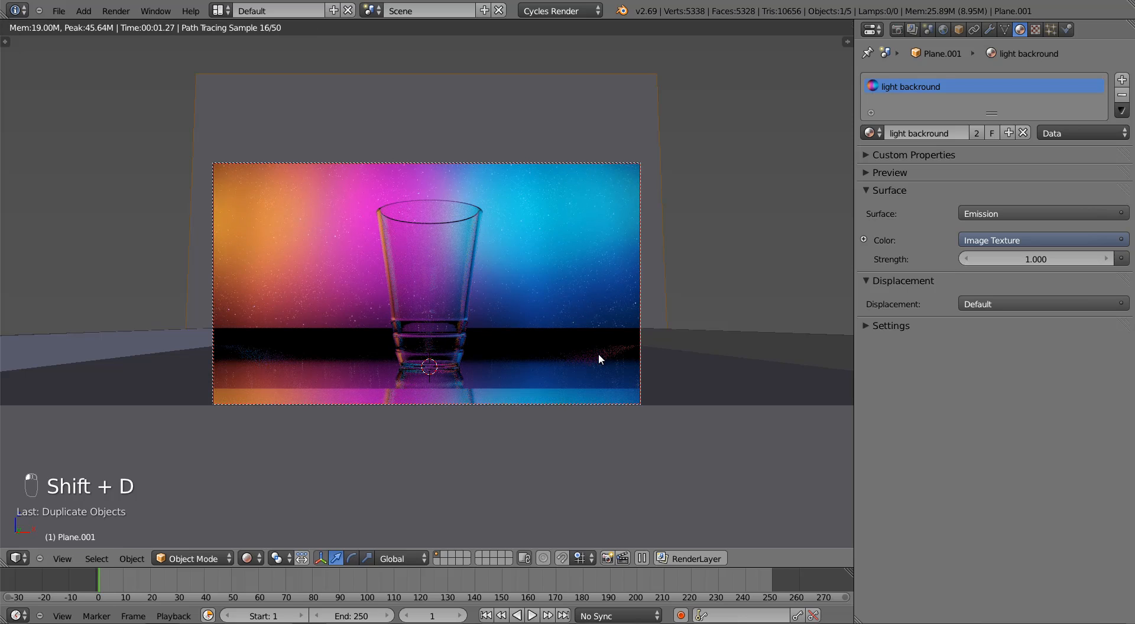
Step: Try placing and tilting another copy of the glowing plane behind the camera, and delete that extra copy
key("z")
key("z")
key("KP_3")
key("KP_5")
key("KP_5")
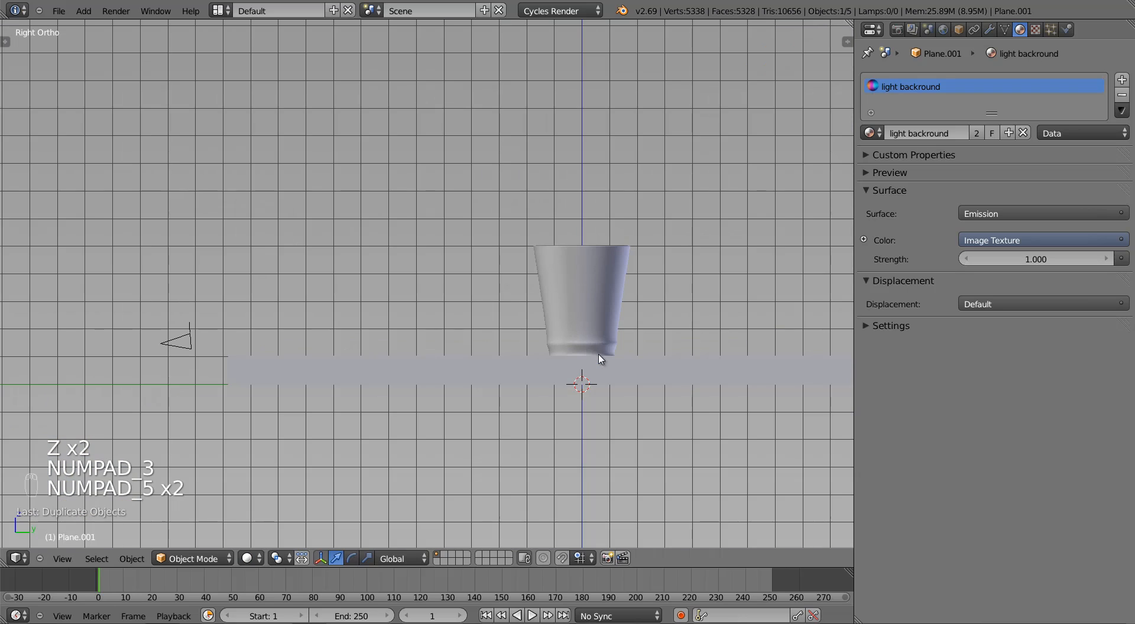
scroll(600, 359, "down", 6)
key("shift+d")
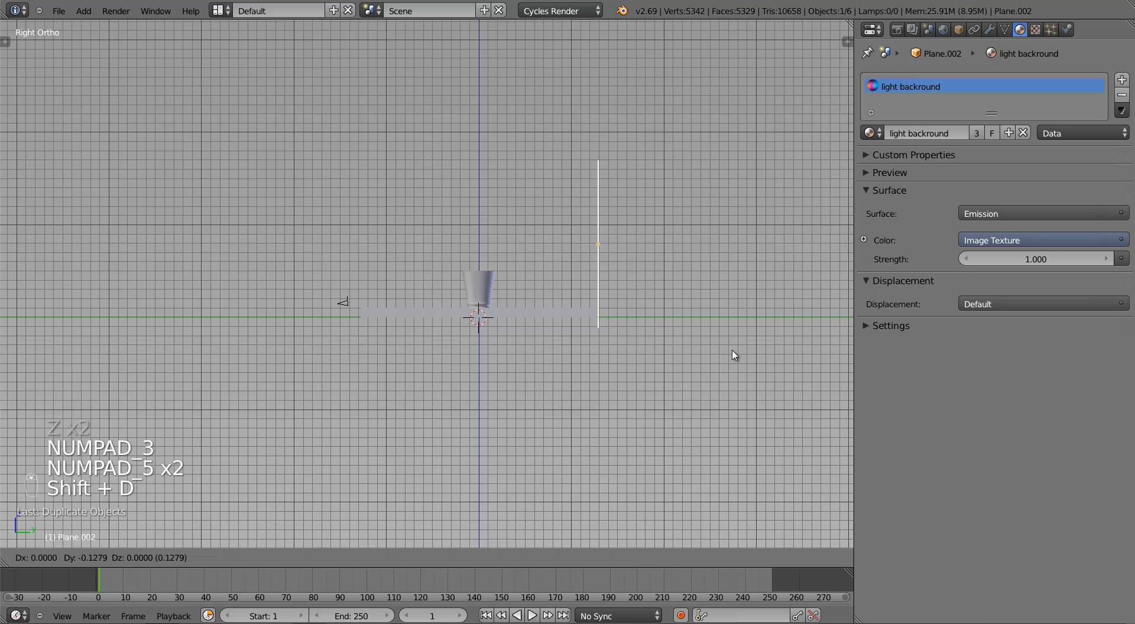
left_click(464, 348)
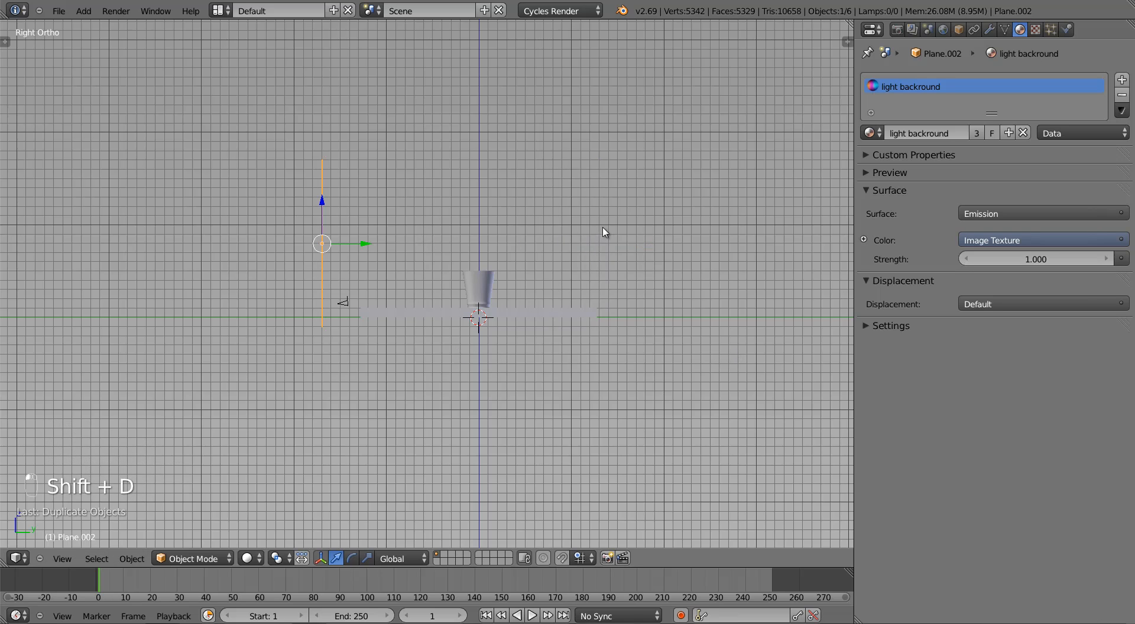
key("r")
left_click(624, 290)
key("x")
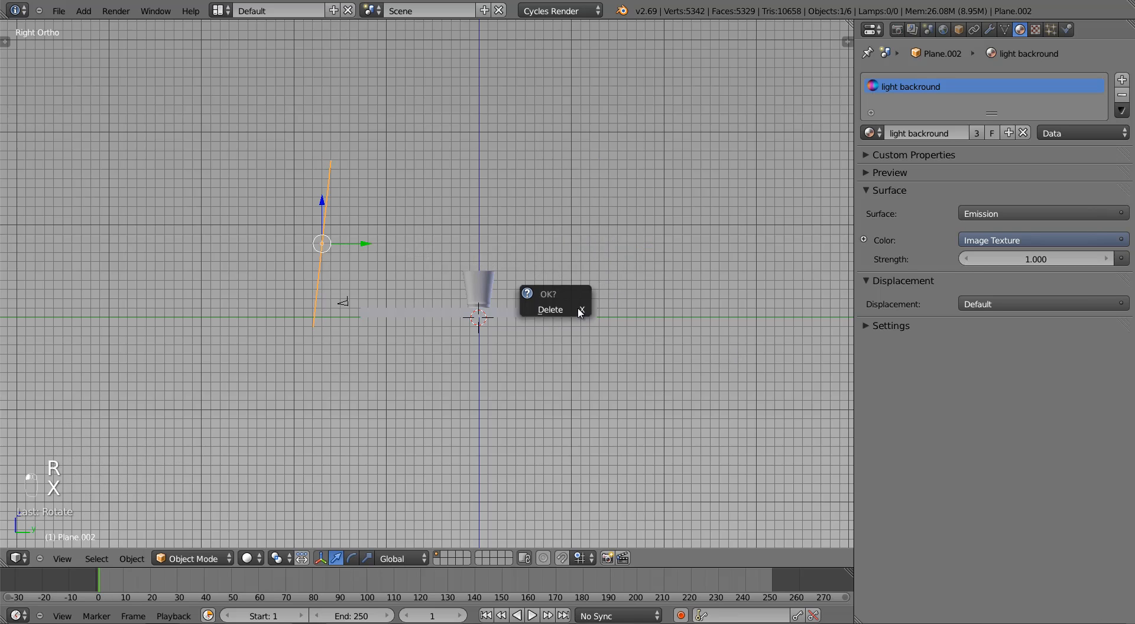
left_click(558, 310)
Step: Select the existing duplicate of the glowing background plane and move it to the opposite side of the tray, just behind and above the camera
middle_click_drag(555, 314, 593, 274)
right_click(598, 252)
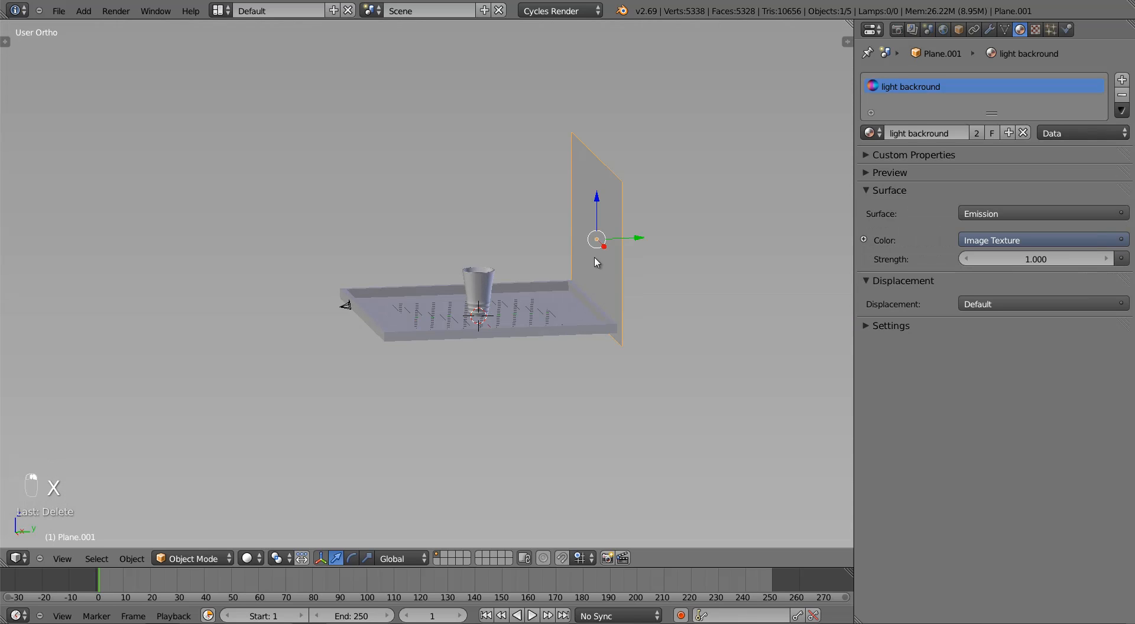
key("g")
right_click(527, 266)
key("KP_3")
key("g")
left_click(345, 283)
Step: Scale the plane behind the camera down to about a third, and tilt and position it slightly above camera height
key("s")
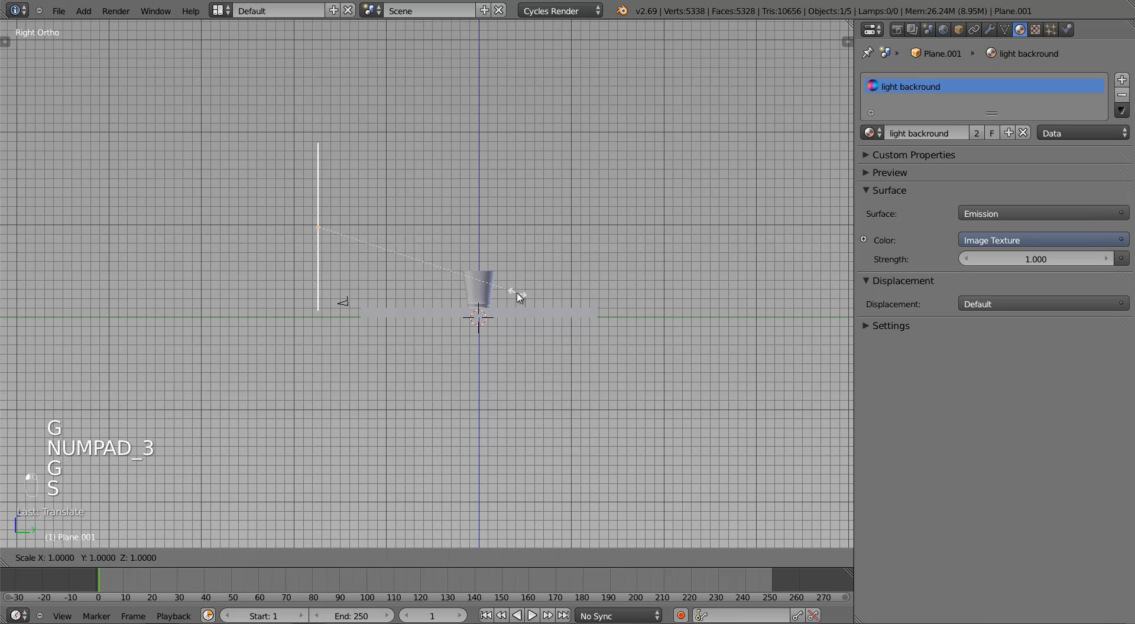
left_click(390, 256)
key("r")
left_click(527, 314)
key("g")
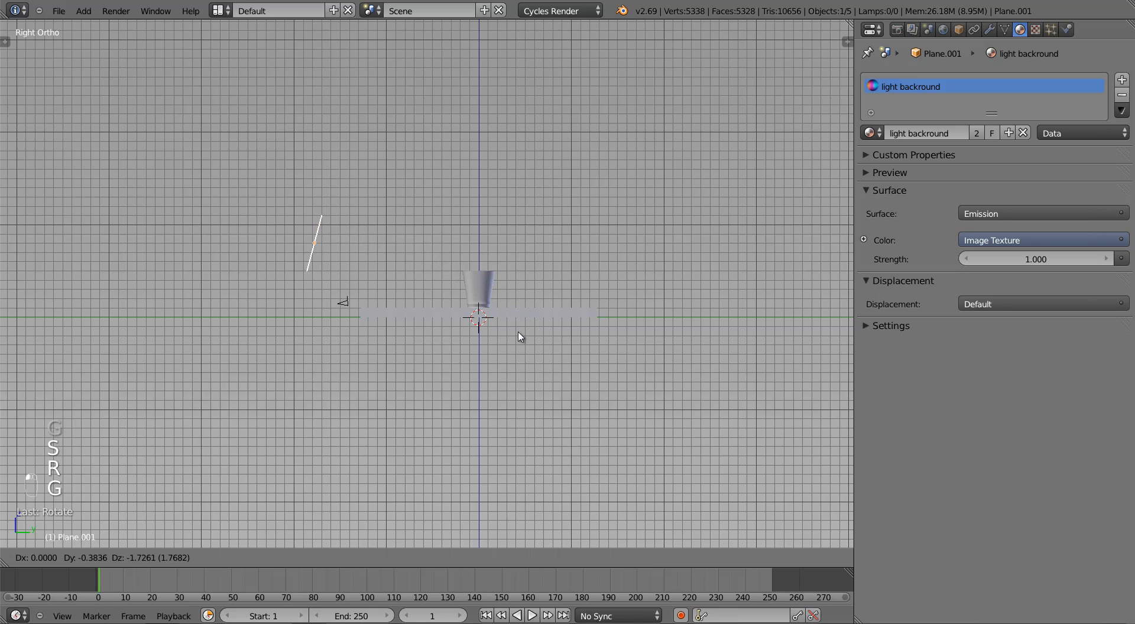
left_click(519, 333)
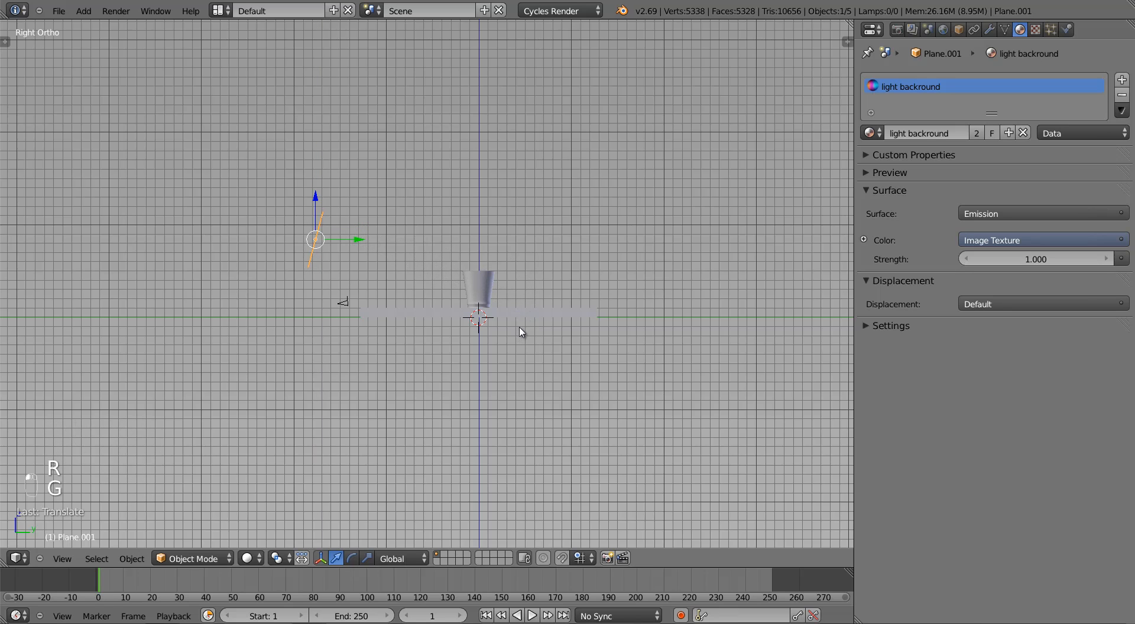
Step: Preview the camera view in Rendered shading and shift the small glowing plane slightly along its local Z axis
key("KP_7")
key("KP_0")
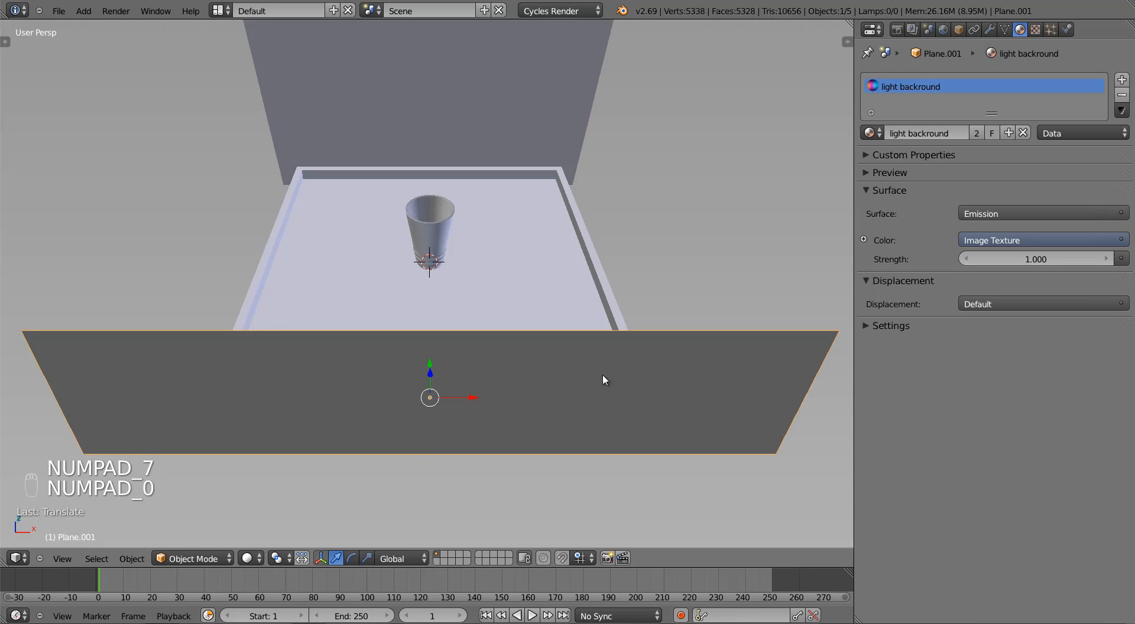
left_click(250, 559)
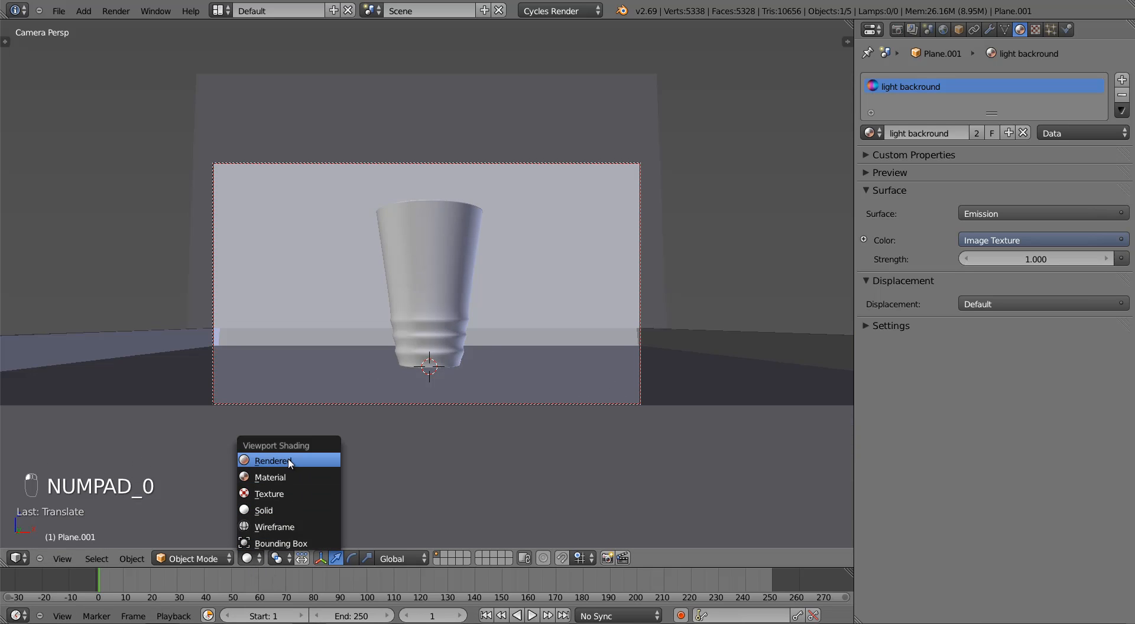
left_click(278, 459)
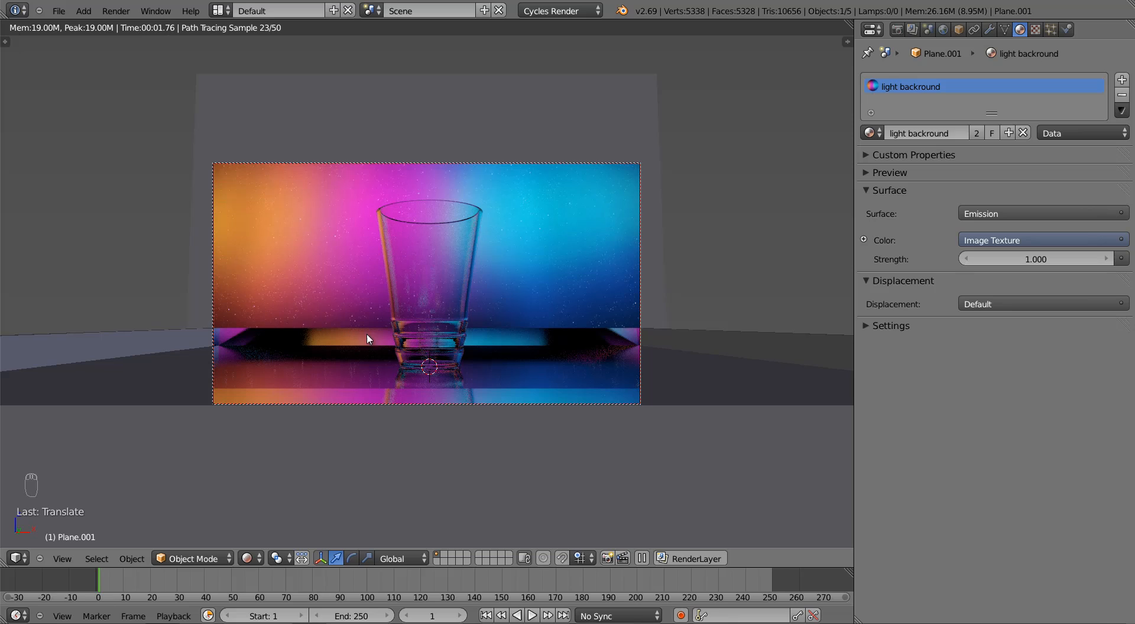
key("g")
key("z")
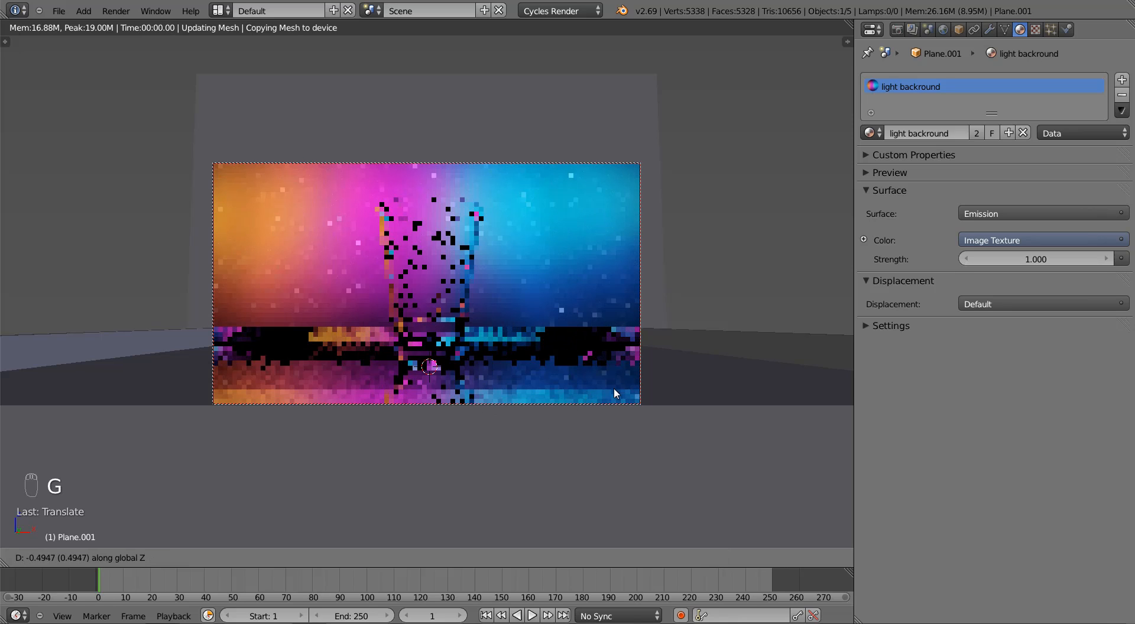
key("z")
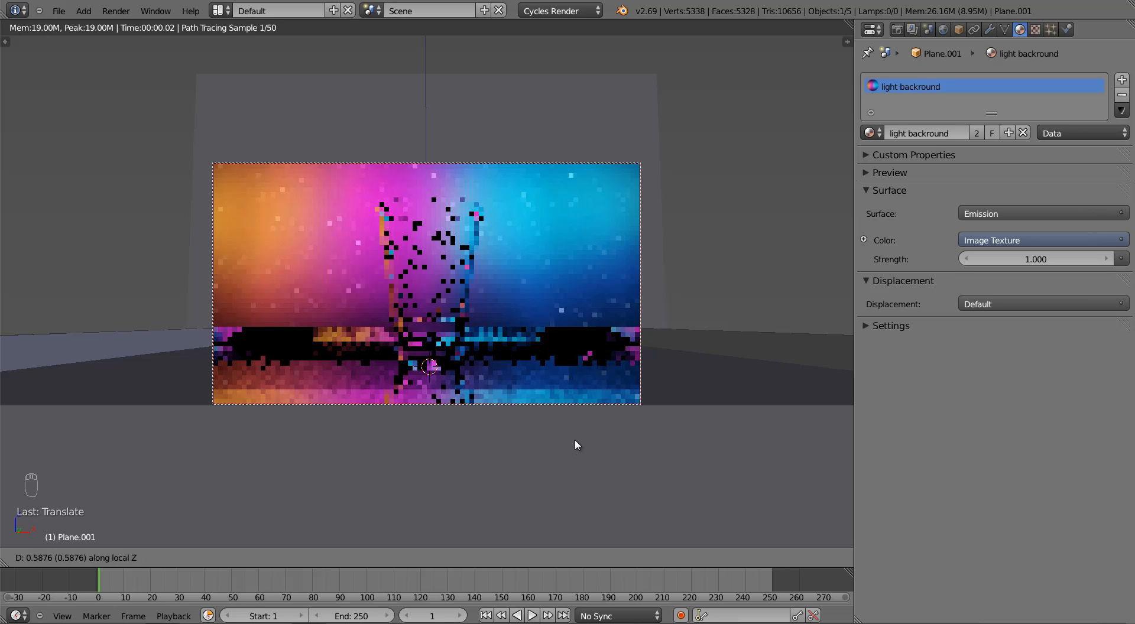
left_click(577, 427)
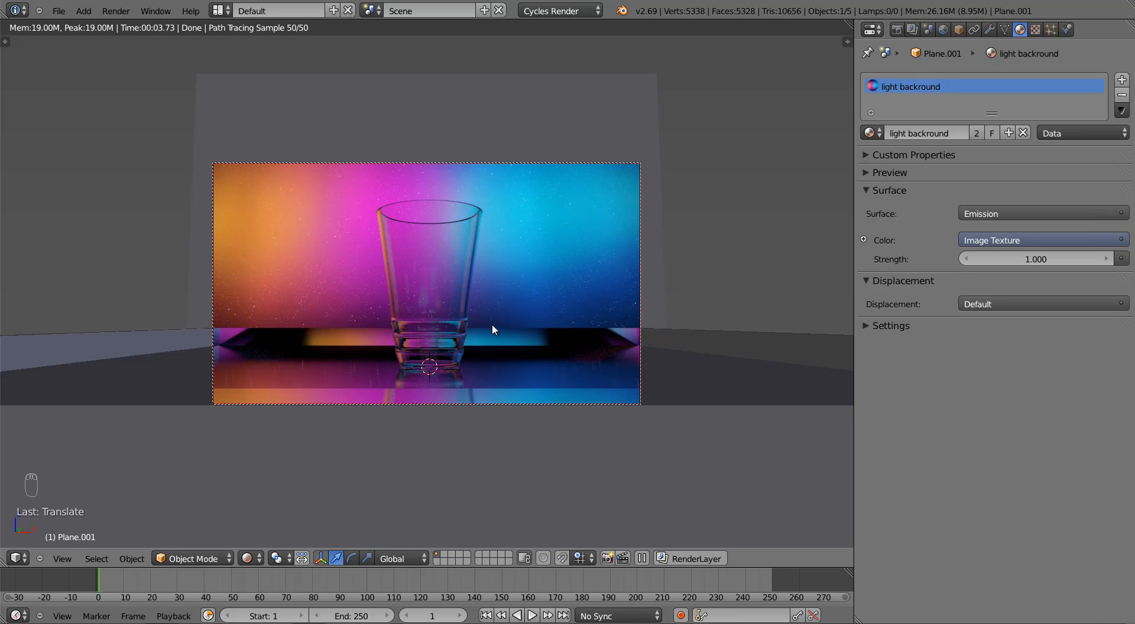
Step: Save over the existing file and return the viewport to solid shading
key("z")
key("ctrl+s")
left_click(473, 308)
key("z")
Step: Select the glass cup, focus on it, and apply the Quick Explode effect to it
right_click(448, 289)
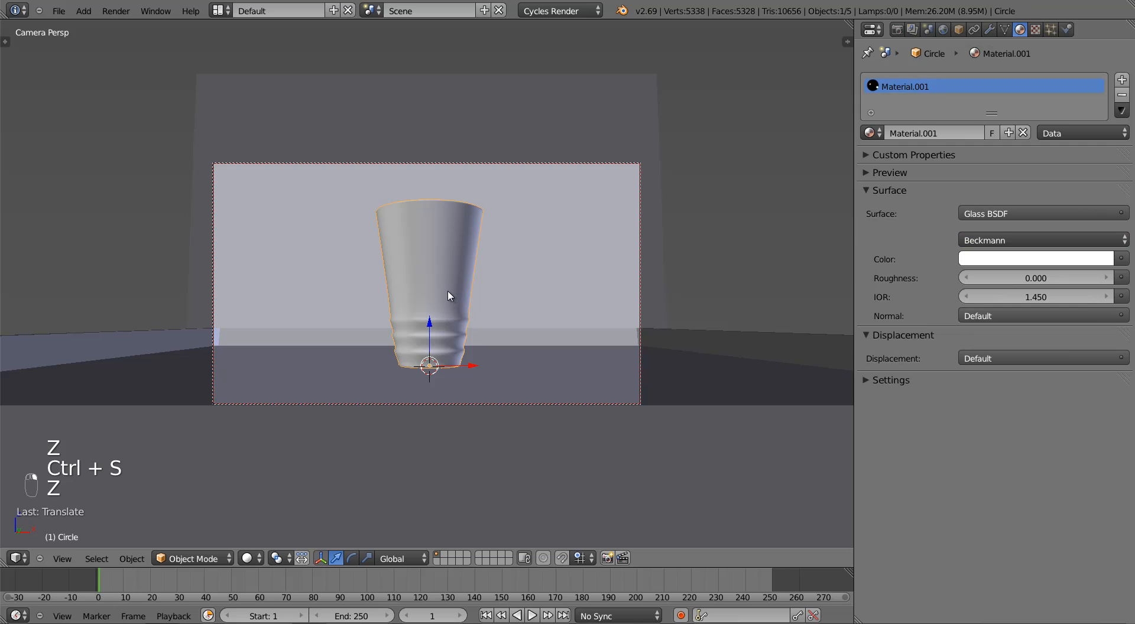
key("KP_Decimal")
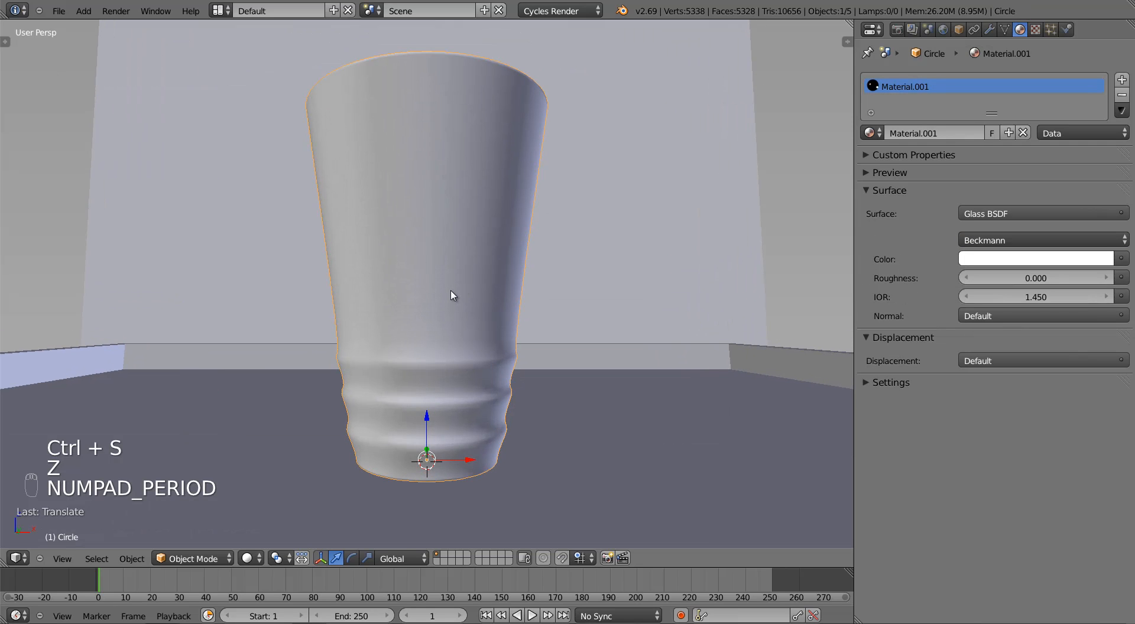
middle_click_drag(461, 312, 443, 341)
scroll(442, 339, "down", 2)
key("ctrl+s")
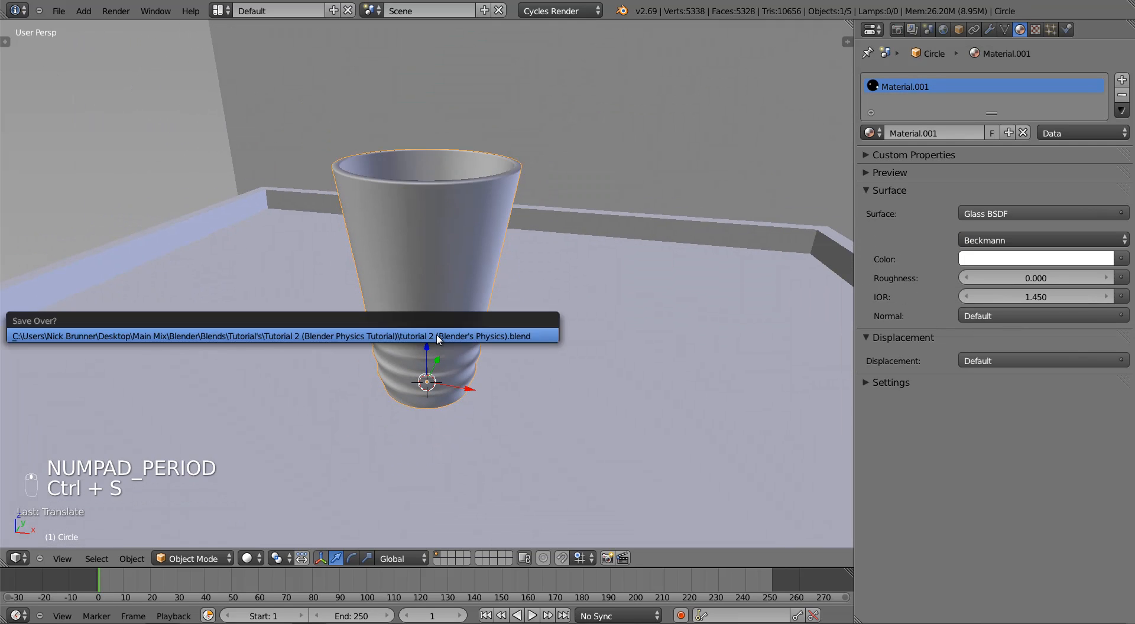
mouse_move(485, 395)
middle_mouse_down()
mouse_move(461, 385)
mouse_move(478, 396)
middle_mouse_up()
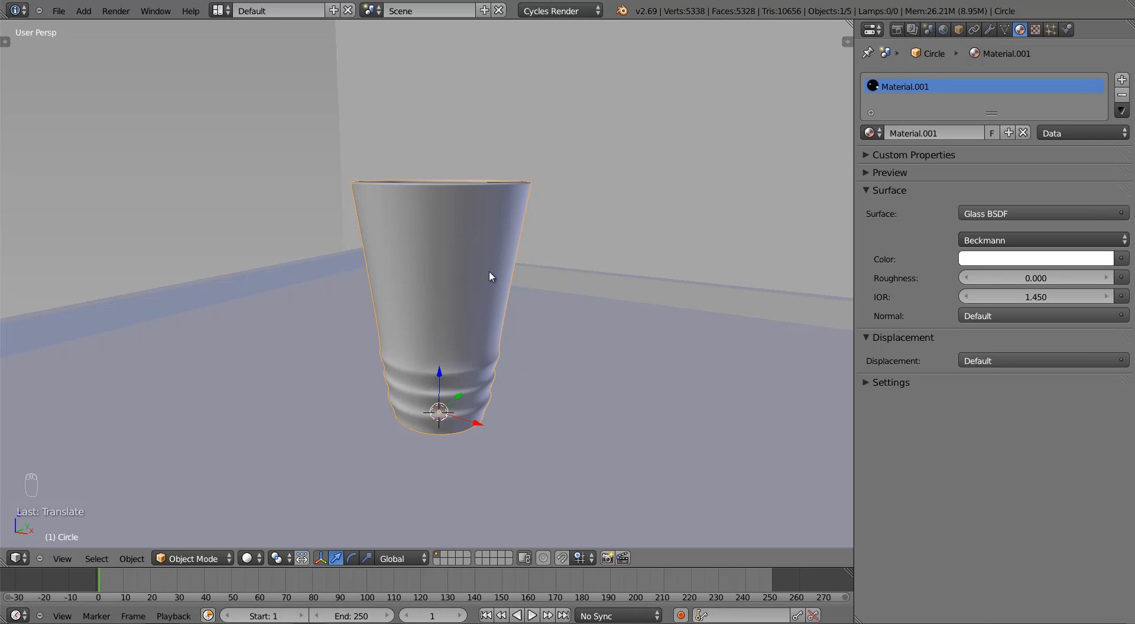
left_click(131, 560)
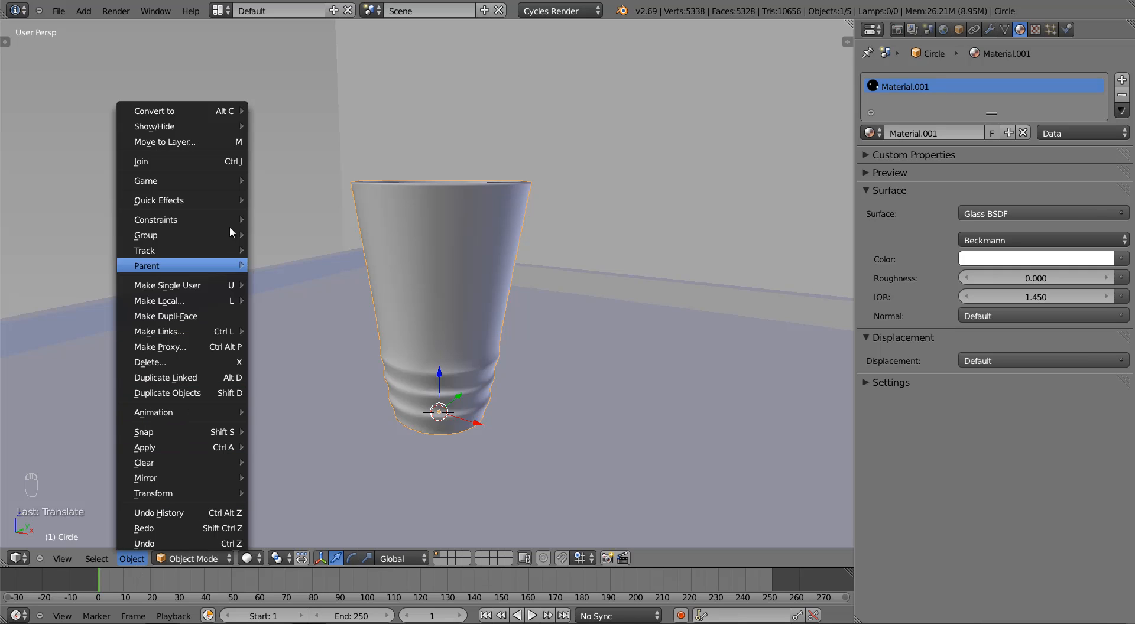
mouse_move(225, 203)
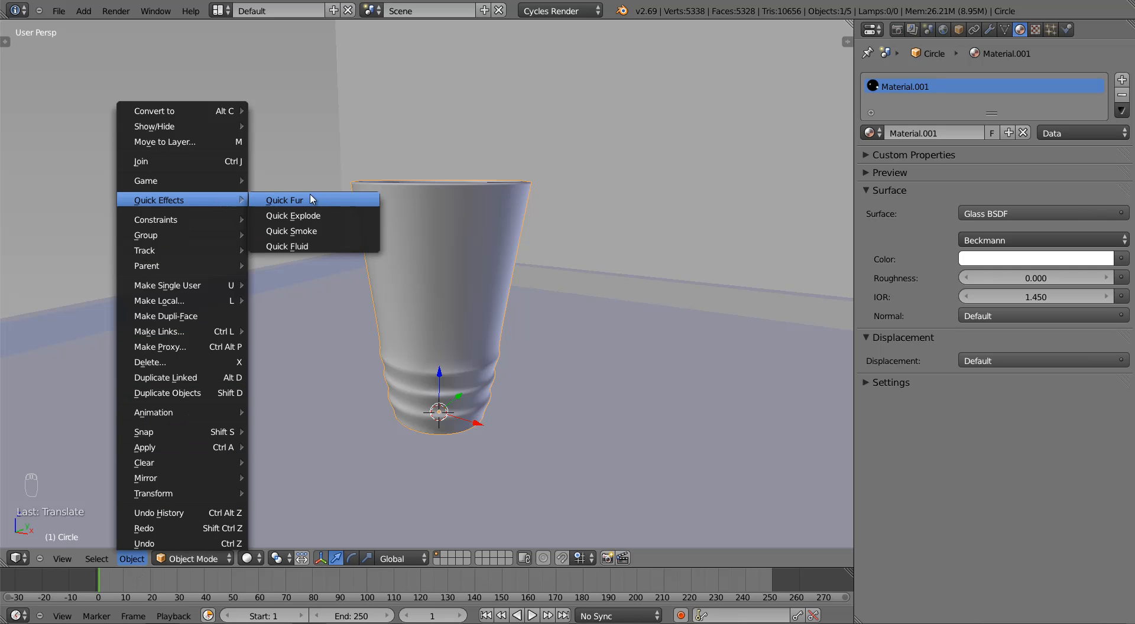
left_click(370, 218)
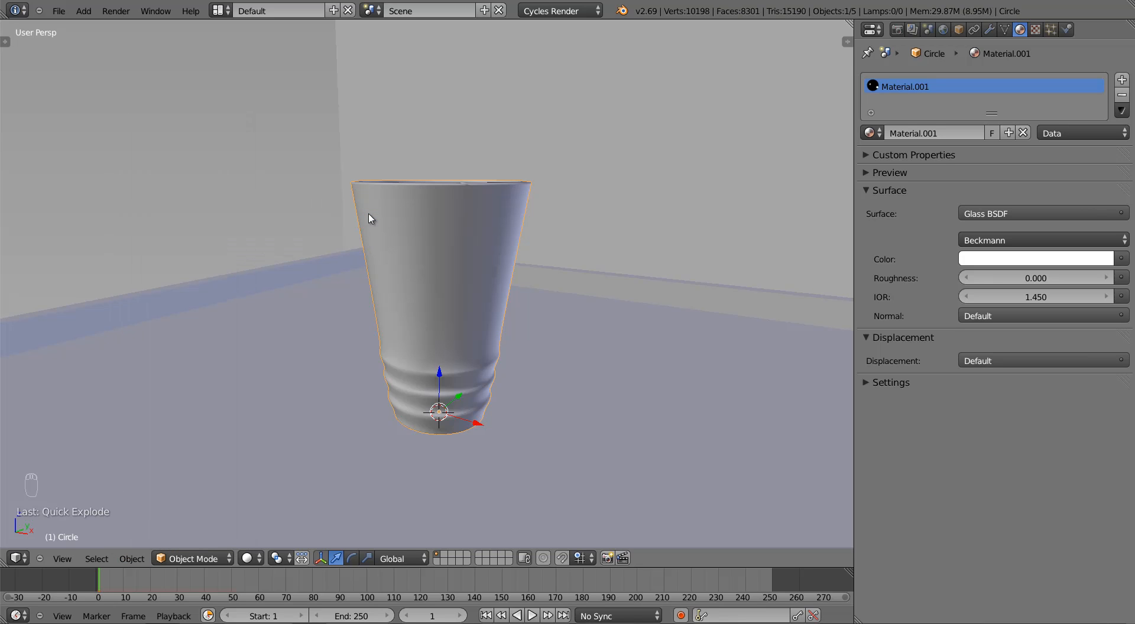
Step: Play the cup's explosion animation and step back to frame 0
middle_click_drag(436, 258, 453, 238)
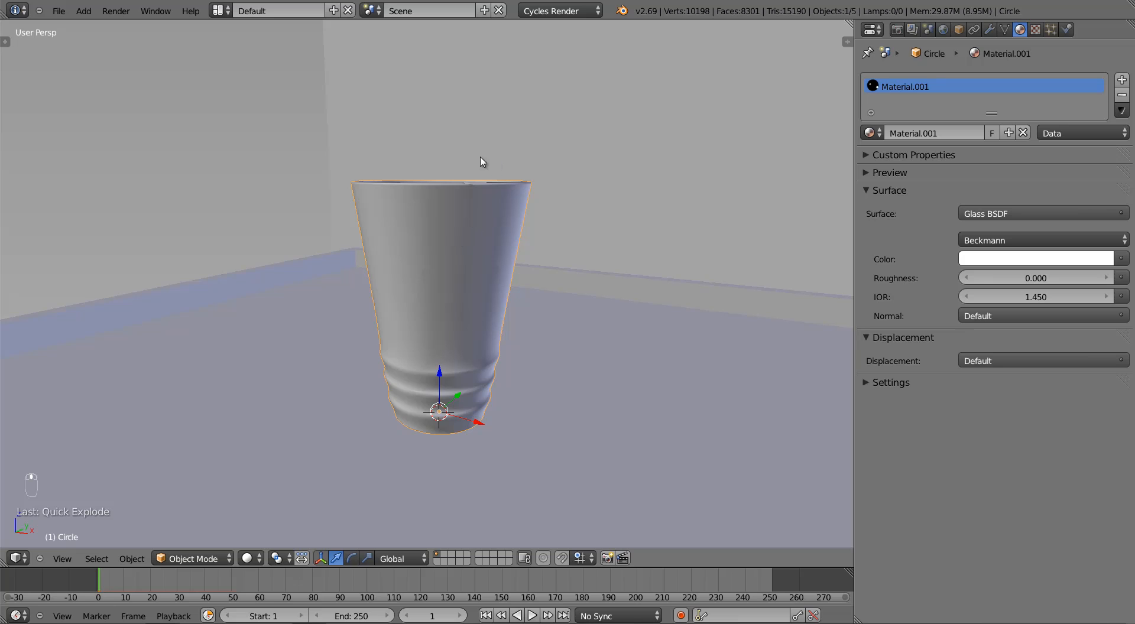
key("alt+a")
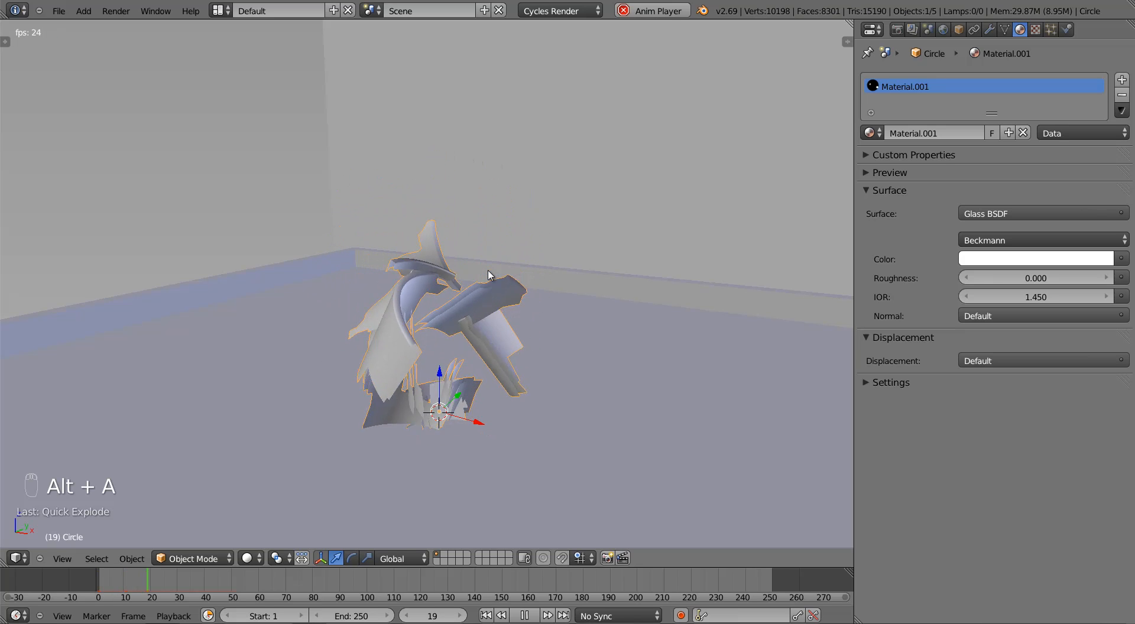
key("alt+a")
key("shift+Left")
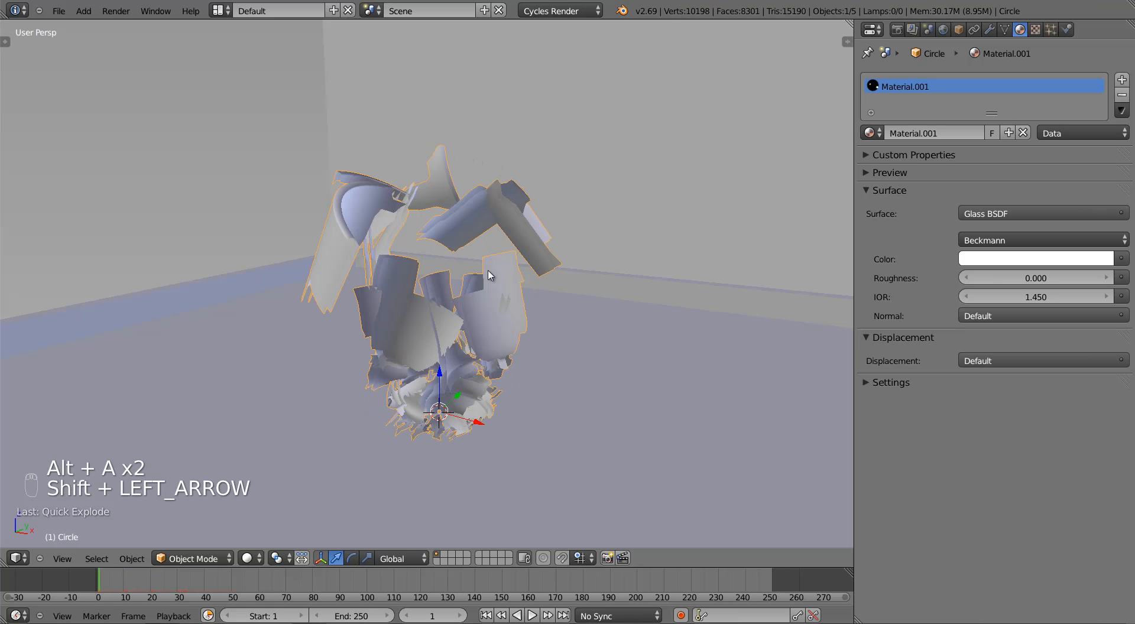
key("Left")
key("Left")
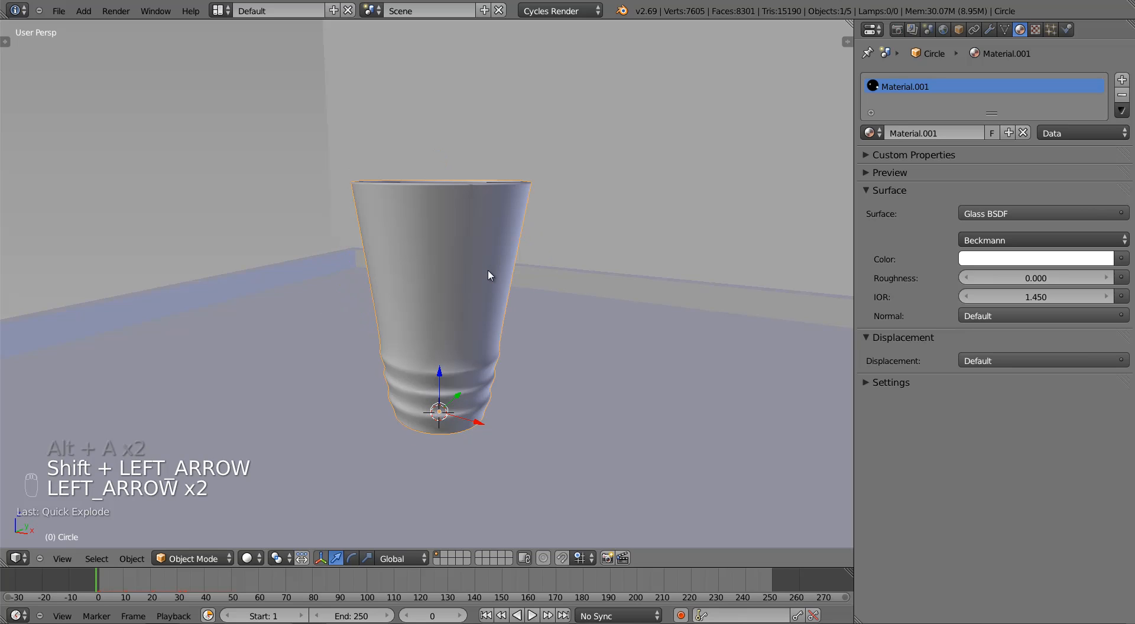
Step: Check the shattered cup at frame 1, return to frame 0, and set its particle system's emission number to 2000
left_click(1050, 29)
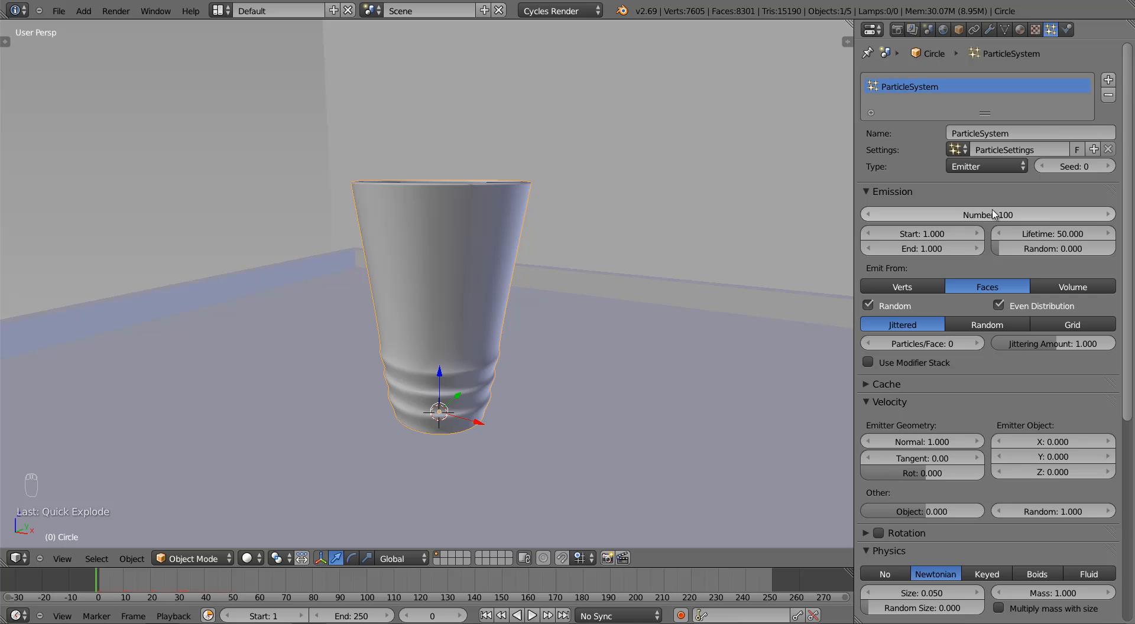
key("Right")
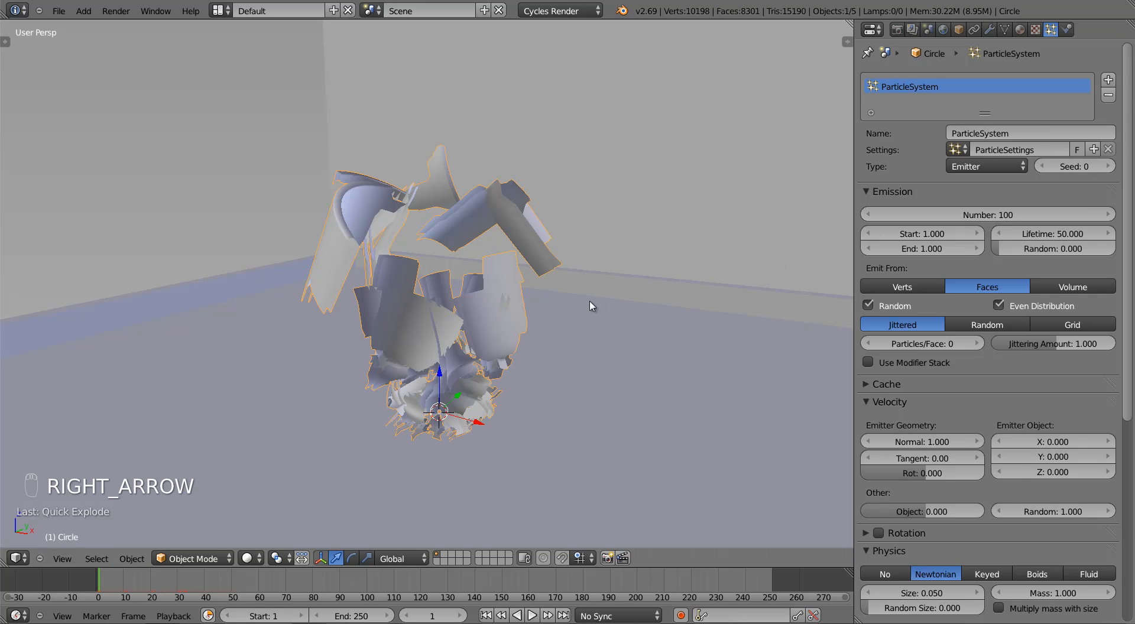
middle_click_drag(591, 306, 480, 329)
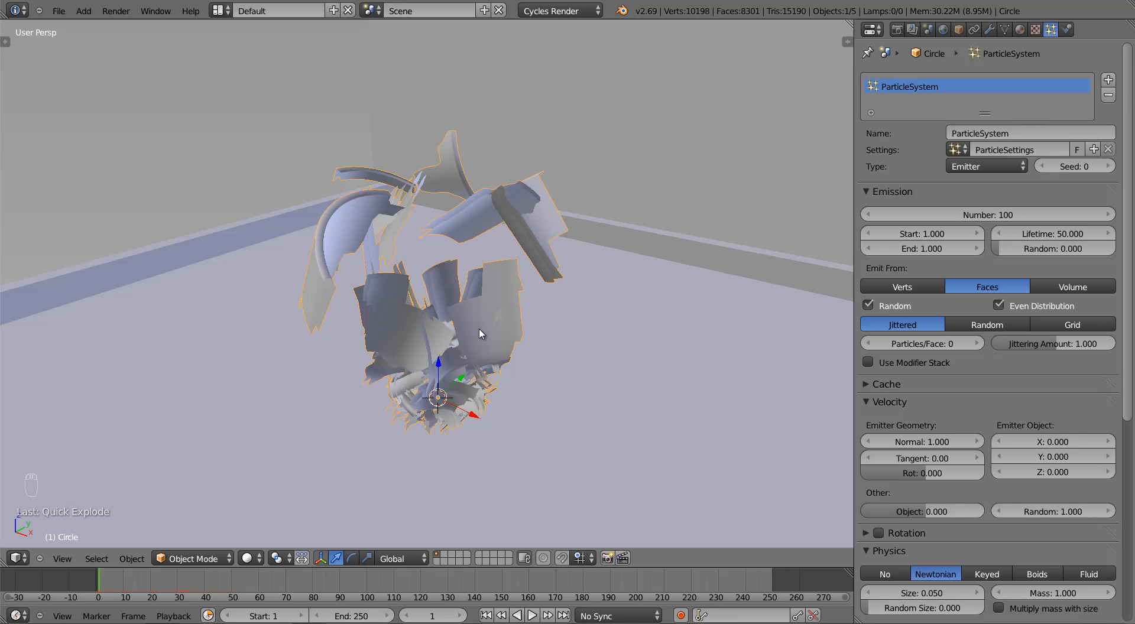
key("Left")
left_click(984, 214)
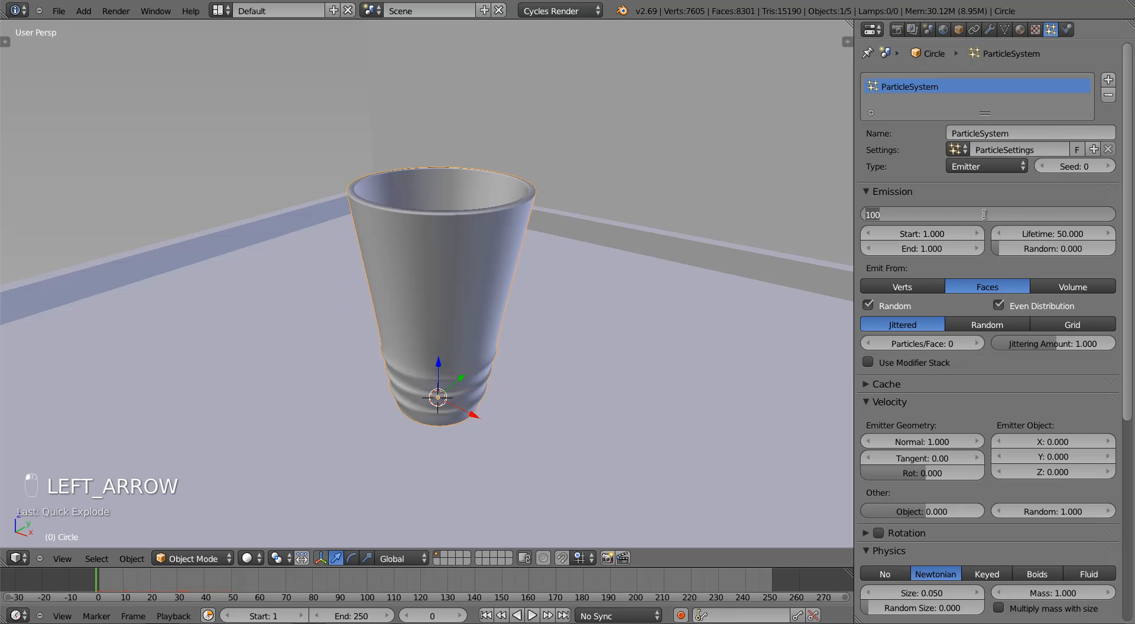
type("2000")
key("Return")
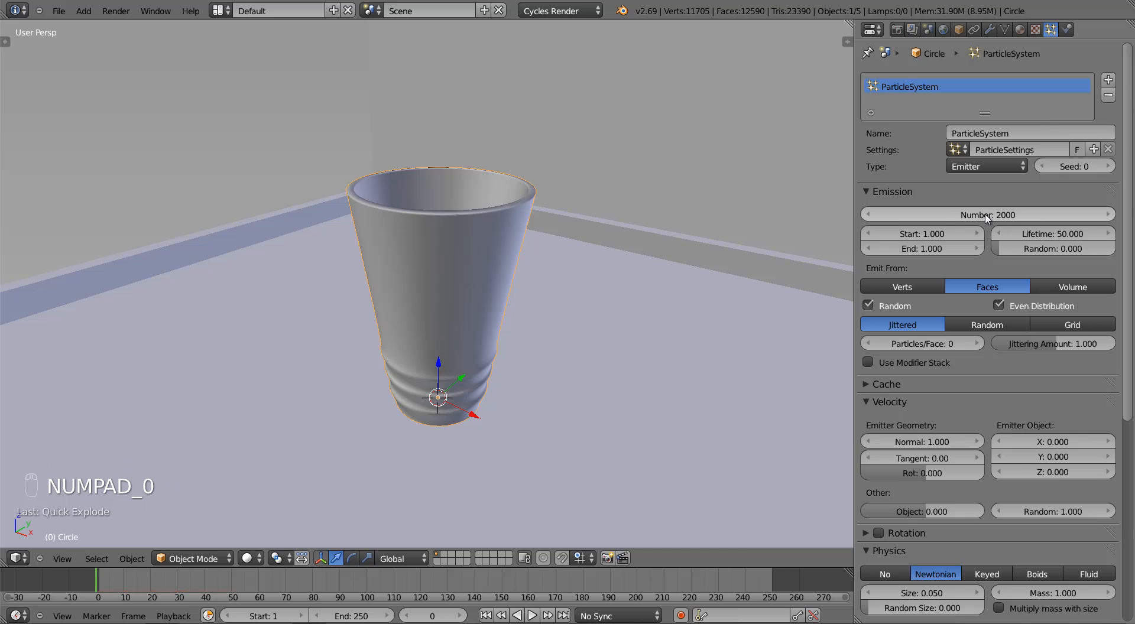
Step: Play the explosion with the finer cup pieces and return to frame 1
key("alt+a")
key("alt+a")
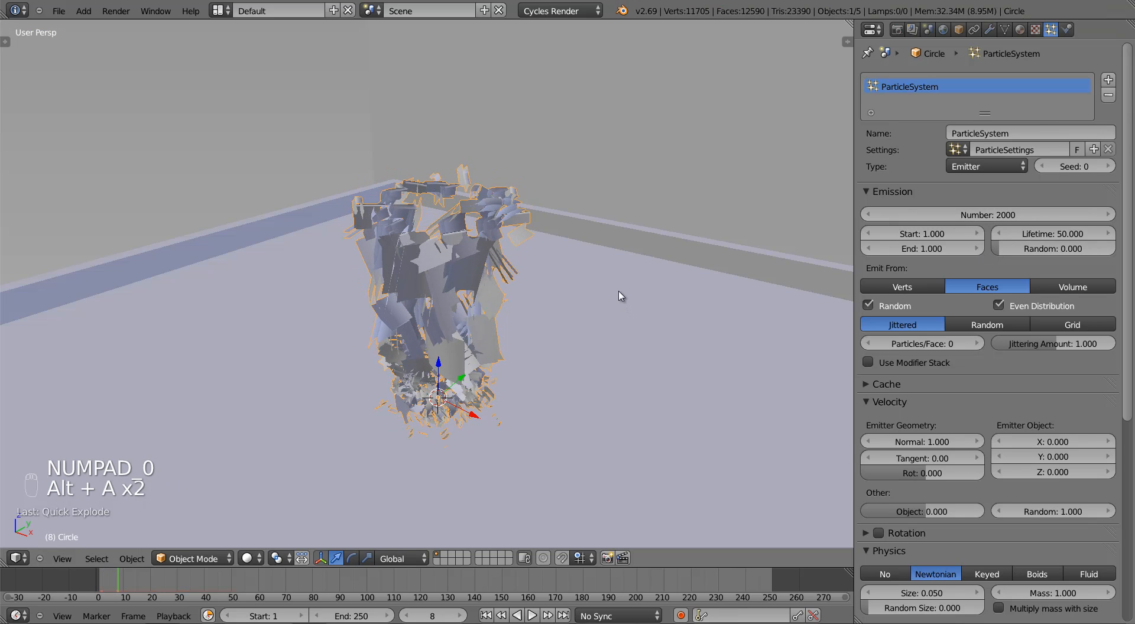
key("shift+Left")
key("shift+Left")
key("shift+Left")
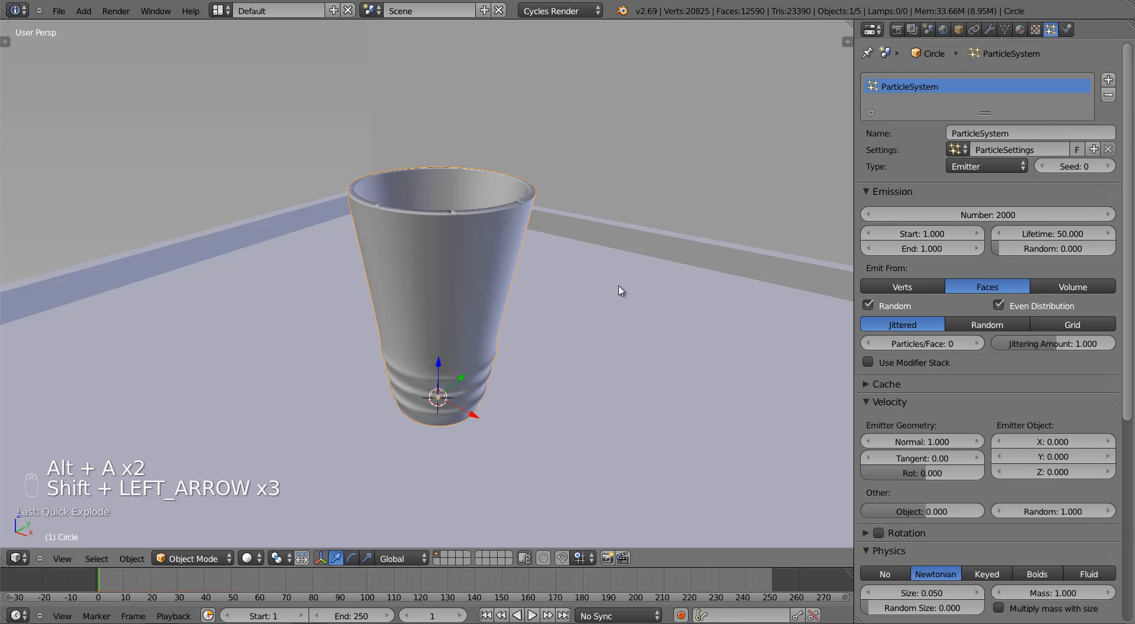
Step: Select the cup's entire mesh in Edit Mode and return to Object Mode
key("Tab")
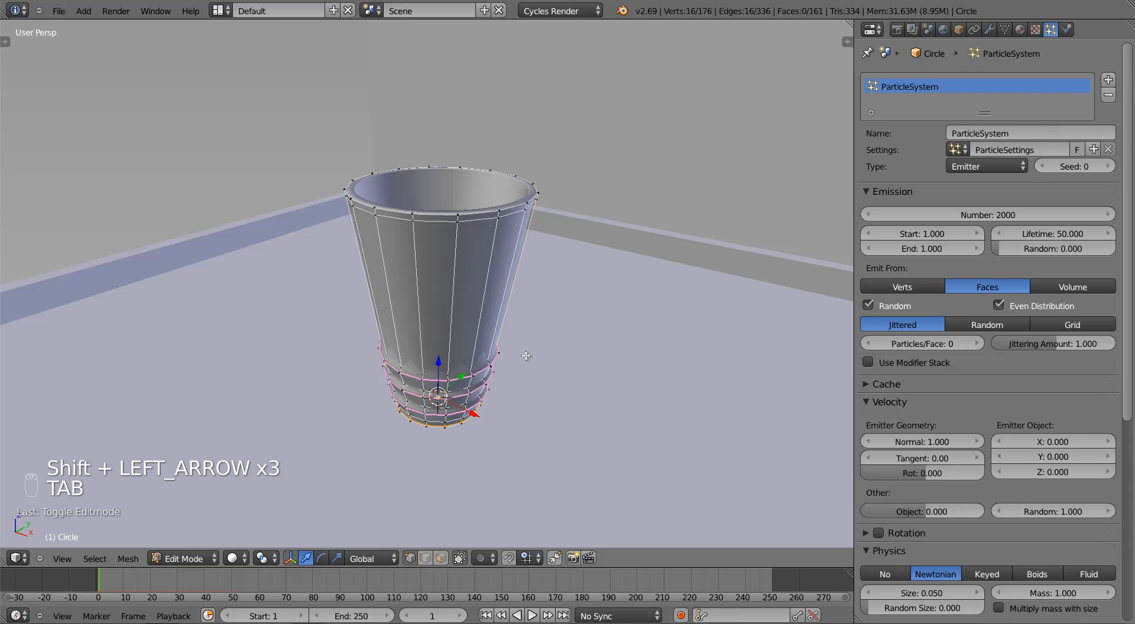
key("a")
key("a")
key("a")
key("a")
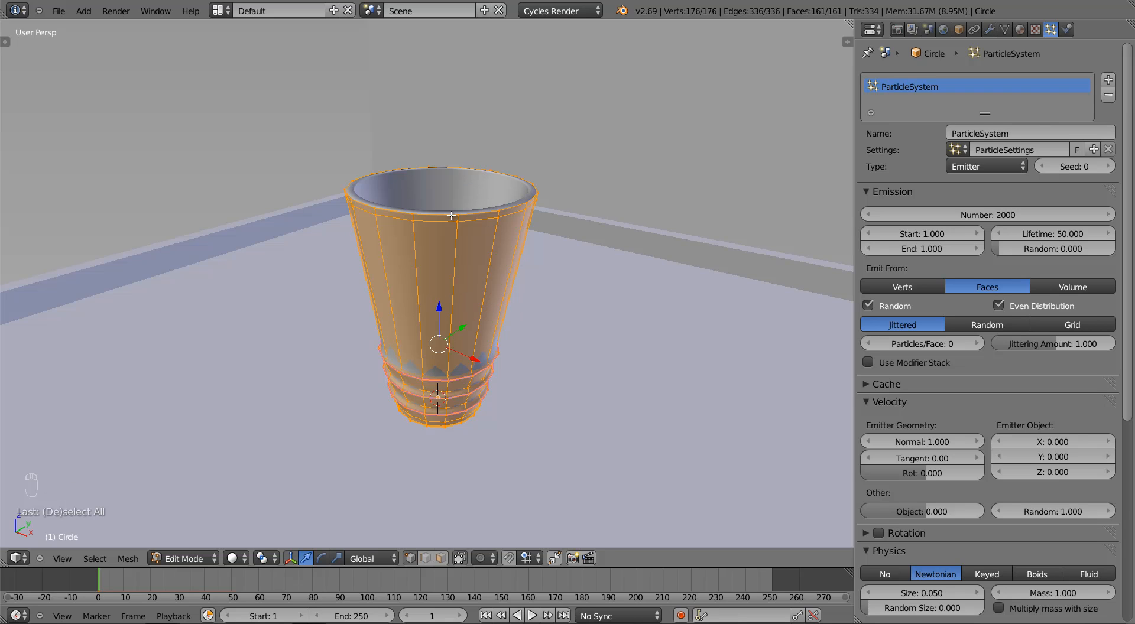
key("Tab")
key("Tab")
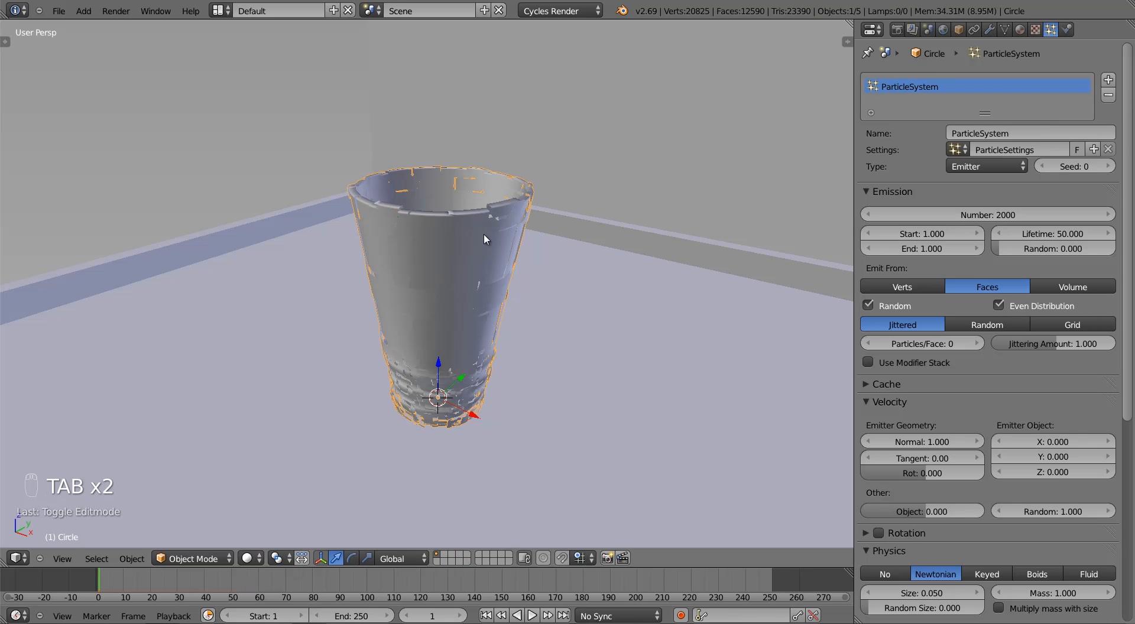
Step: Deselect the cup's mesh in Edit Mode and add 10 evenly spaced horizontal loop cuts around its tall smooth side
middle_click_drag(481, 324, 488, 280)
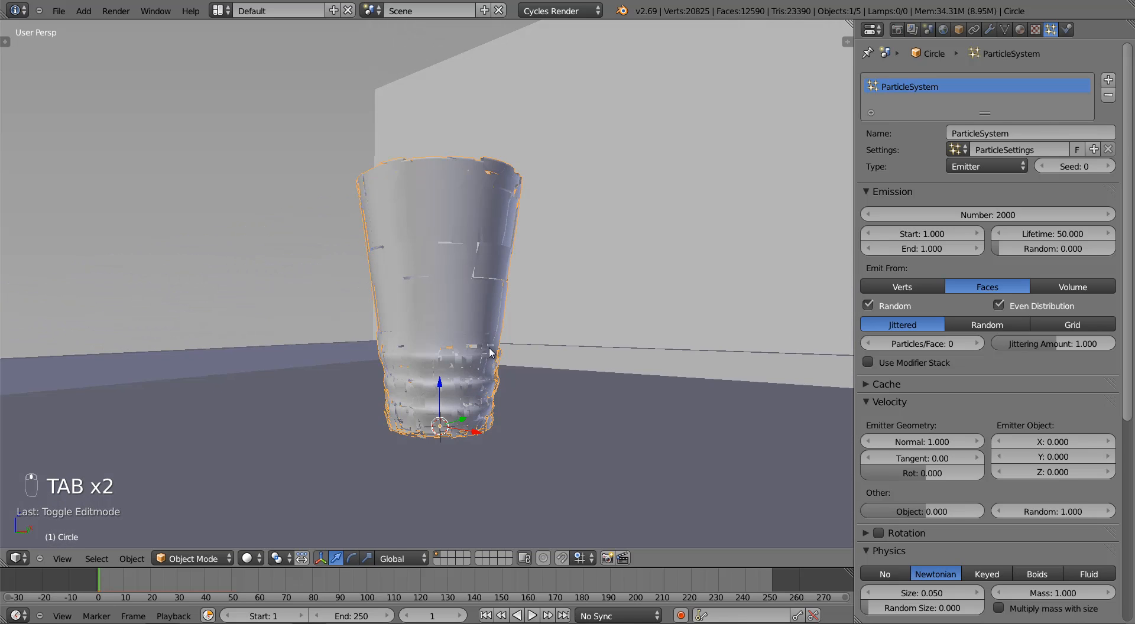
middle_click_drag(472, 404, 479, 354, "shift")
scroll(469, 352, "up", 2)
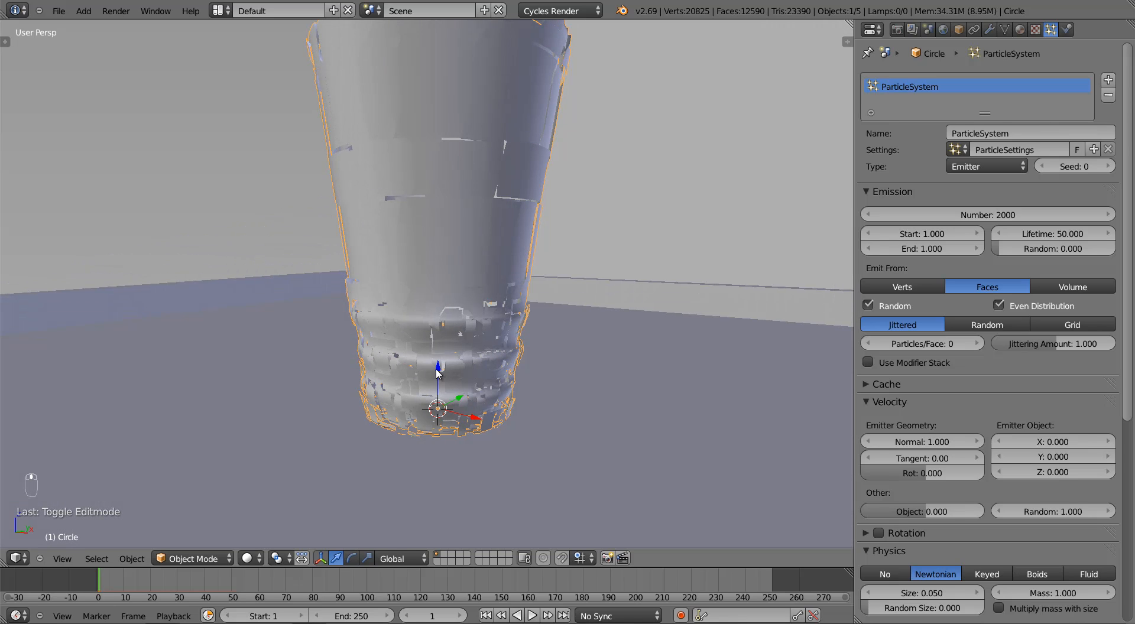
middle_click_drag(485, 176, 495, 228)
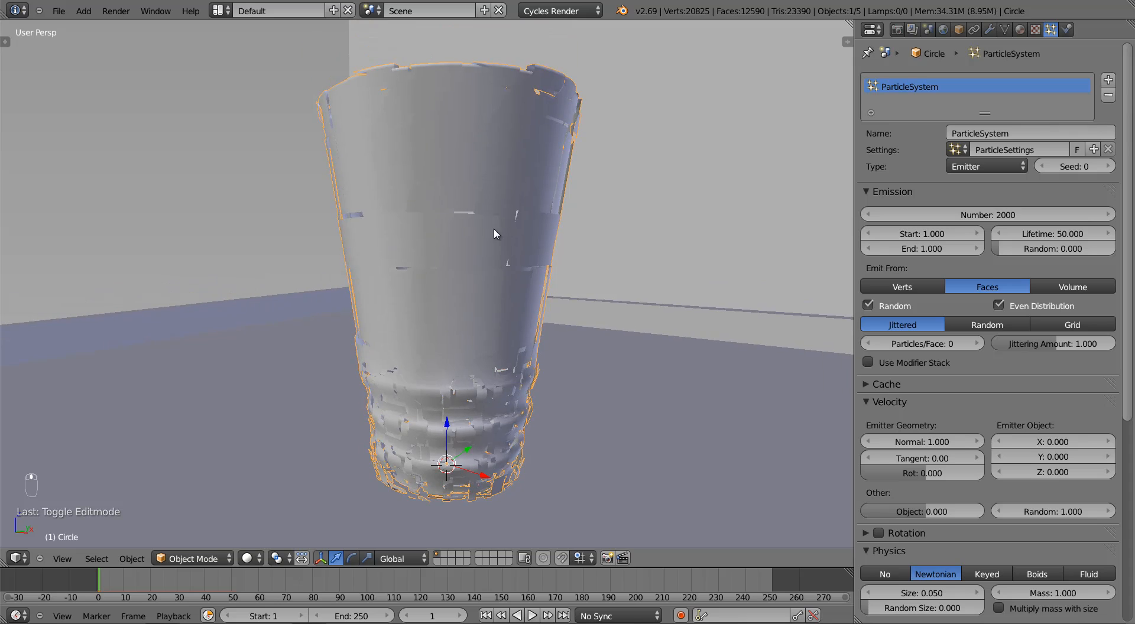
key("Tab")
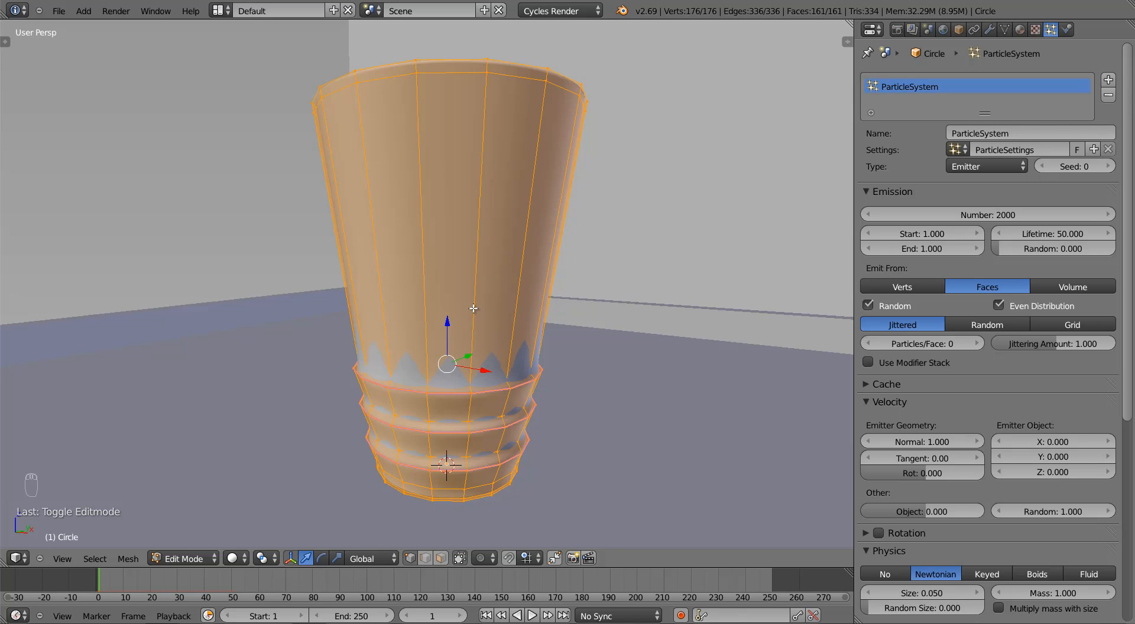
key("a")
key("ctrl+r")
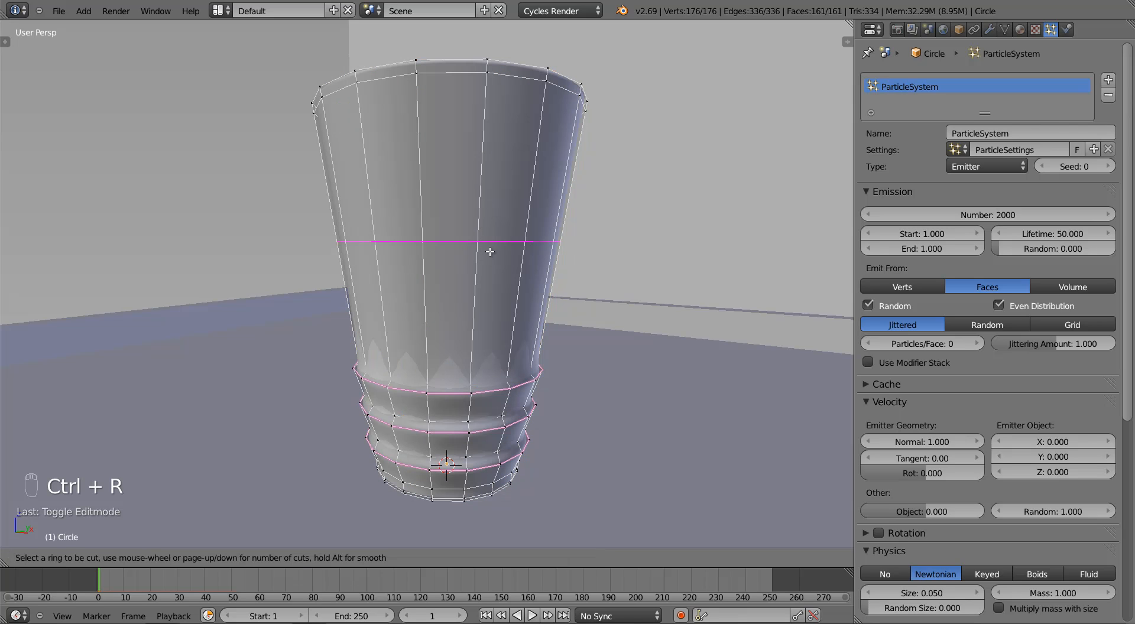
scroll(489, 249, "up", 10)
scroll(490, 253, "up", 1)
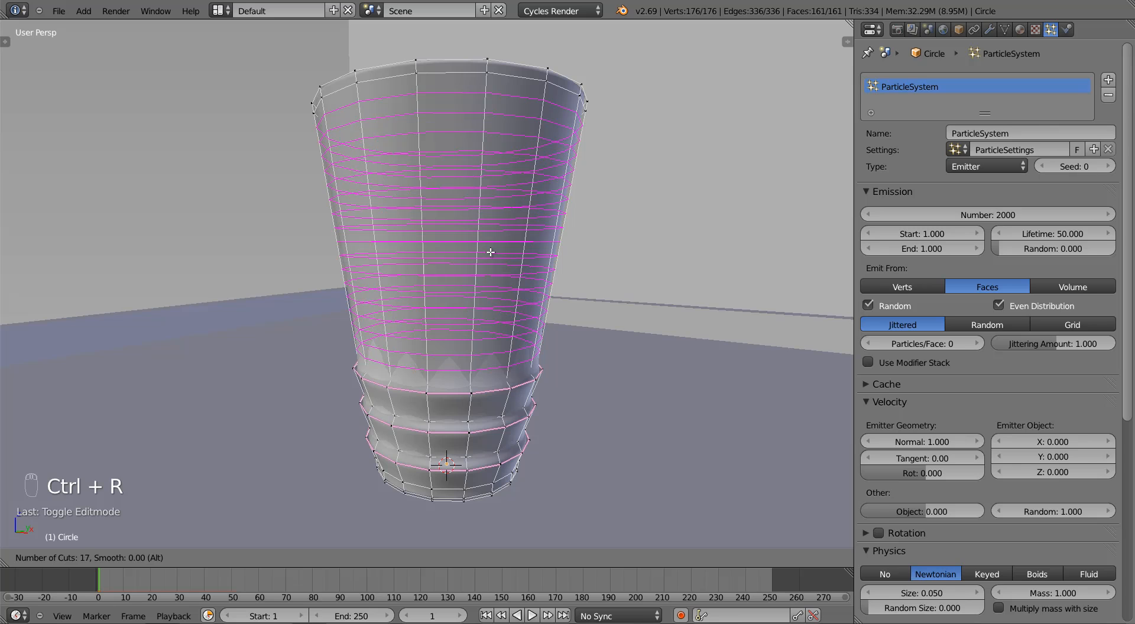
scroll(490, 253, "down", 5)
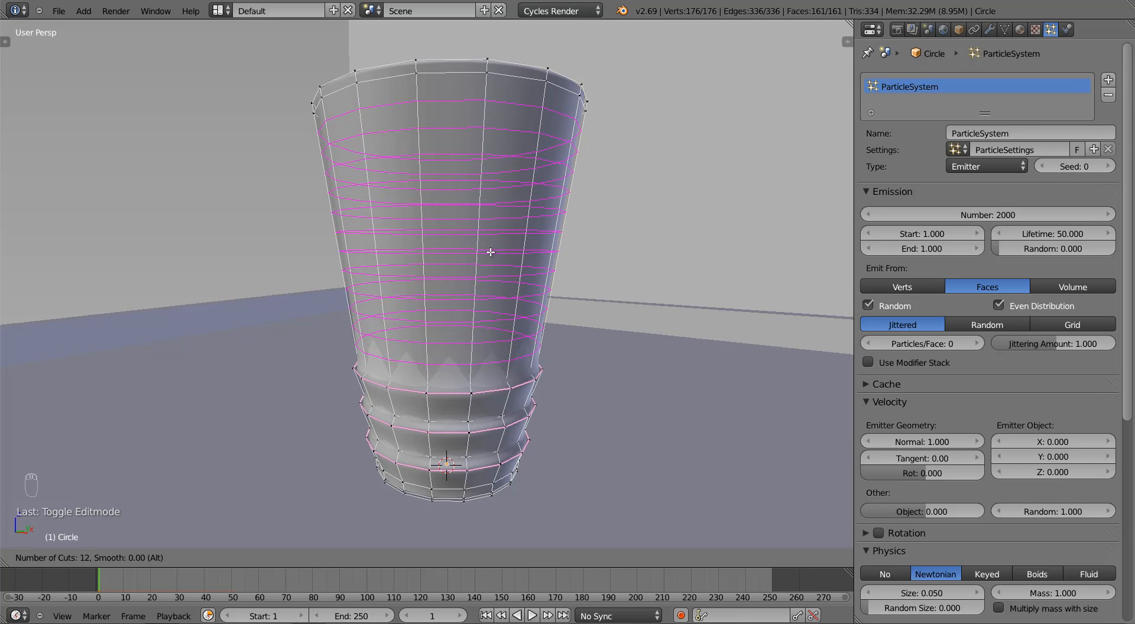
scroll(491, 252, "down", 2)
left_click(490, 253)
right_click(569, 314)
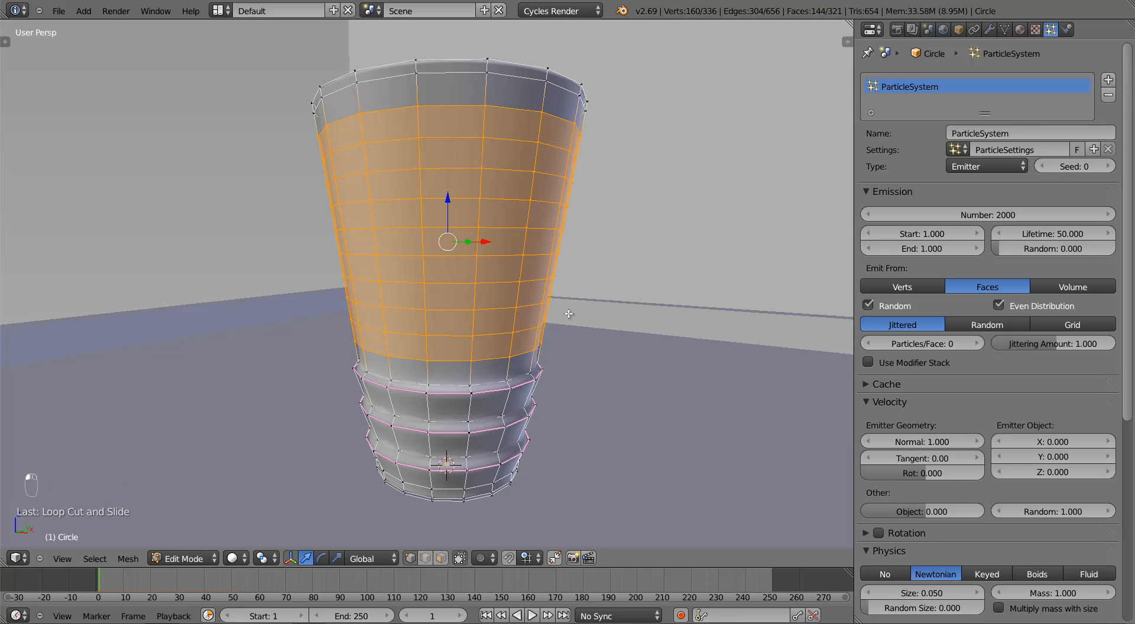
Step: Deselect the new loops, return to Object Mode, inspect the shattered cup and step back to frame 0
key("a")
key("Tab")
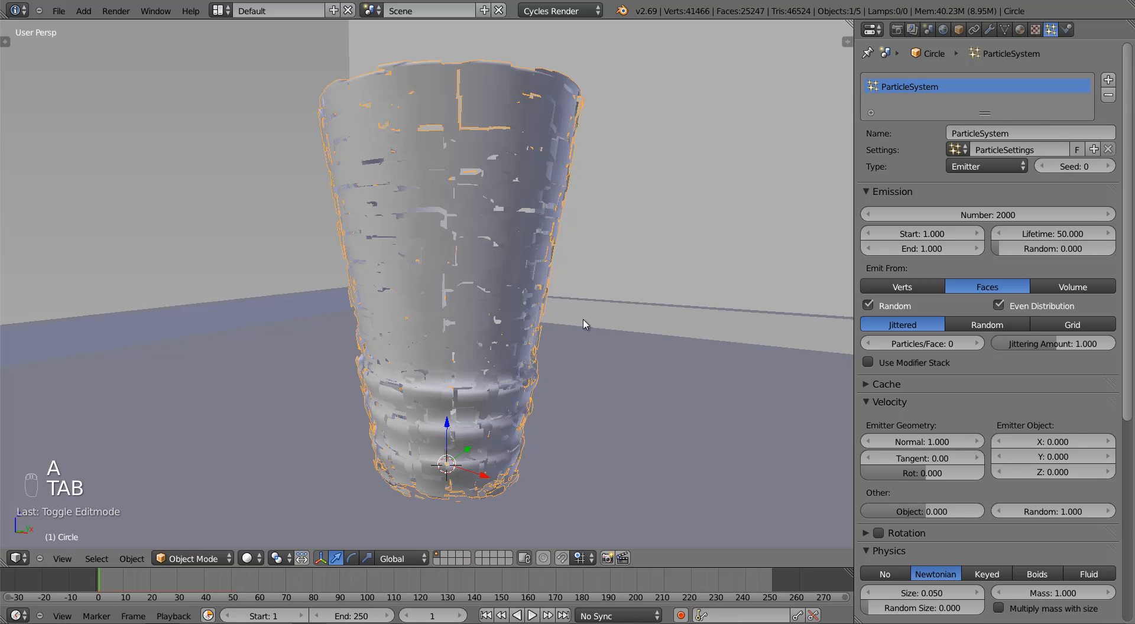
middle_click_drag(519, 223, 502, 216)
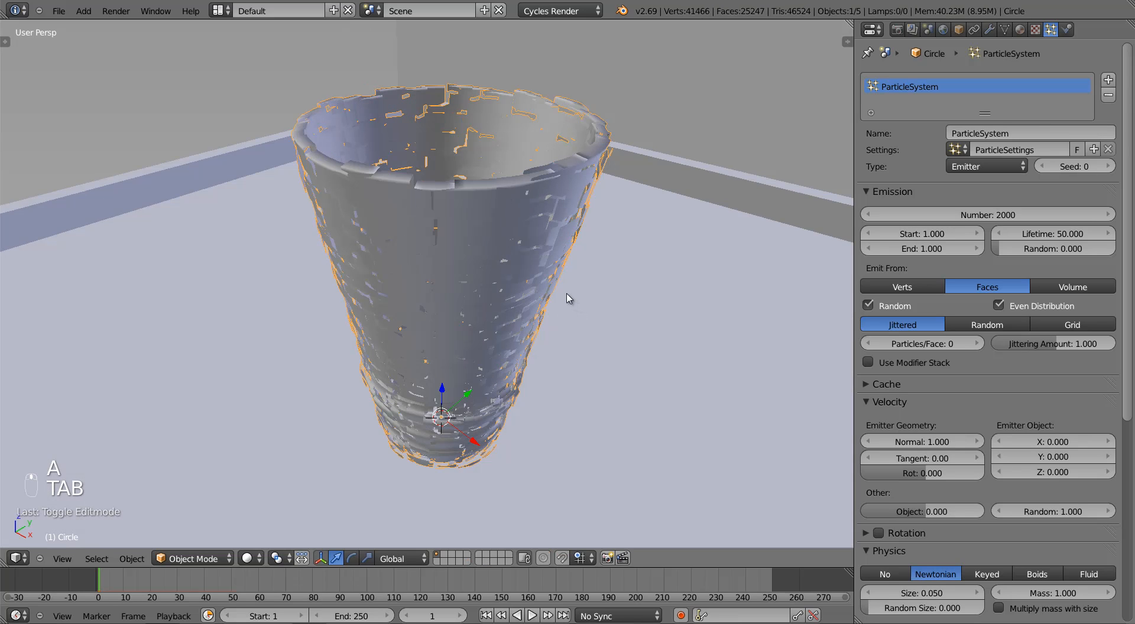
key("Left")
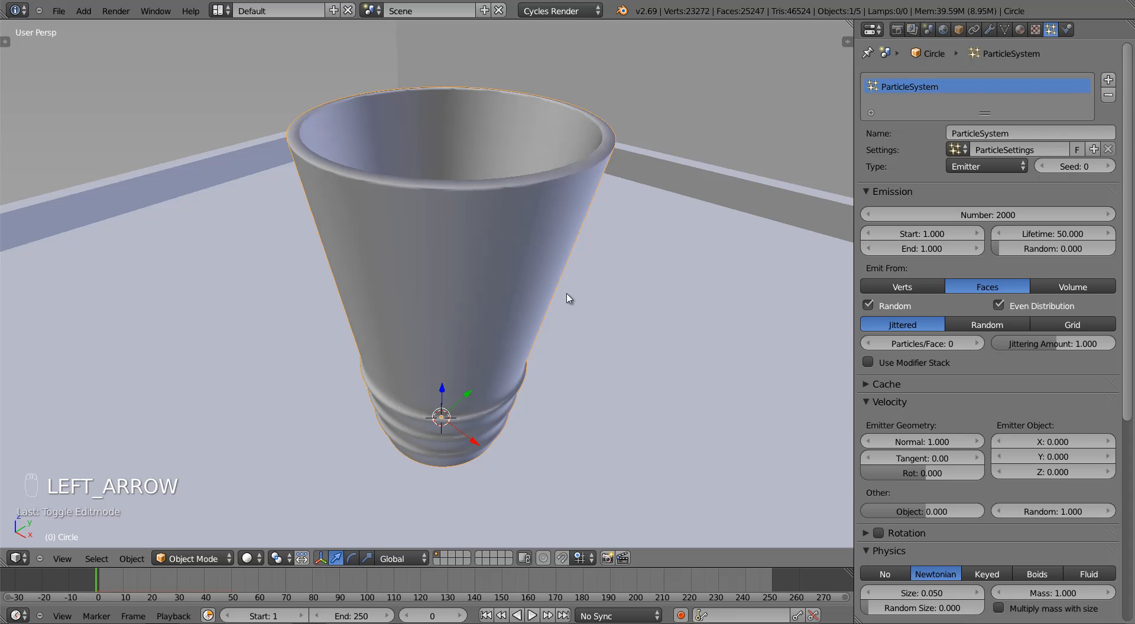
Step: Set the particle distribution to Random and the normal emission velocity to 5
left_click(998, 325)
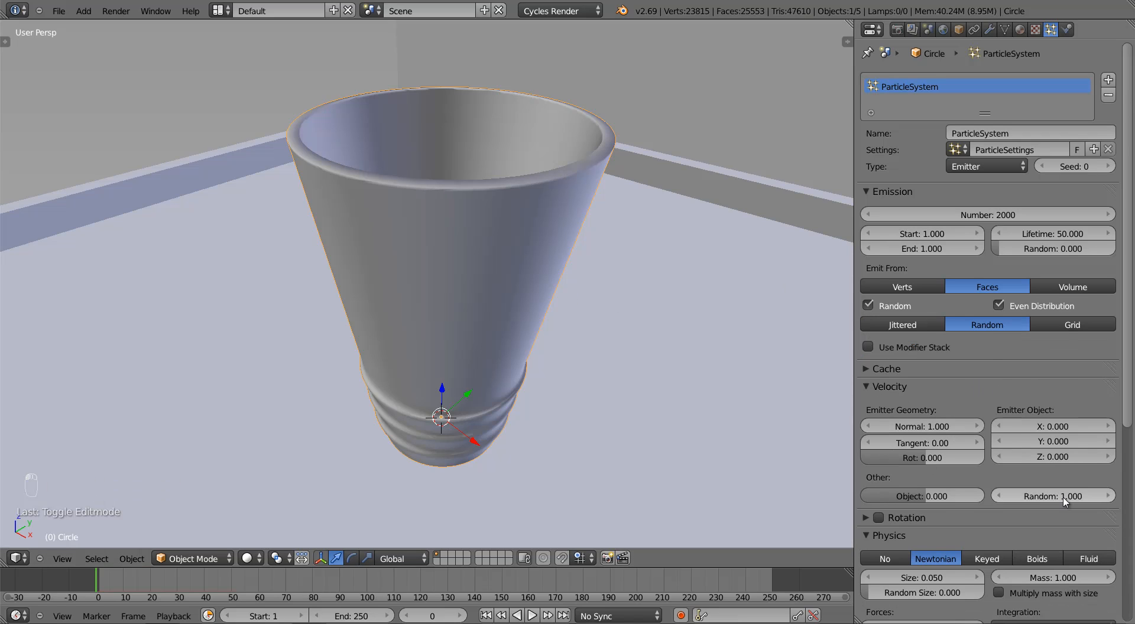
scroll(1064, 502, "down", 5)
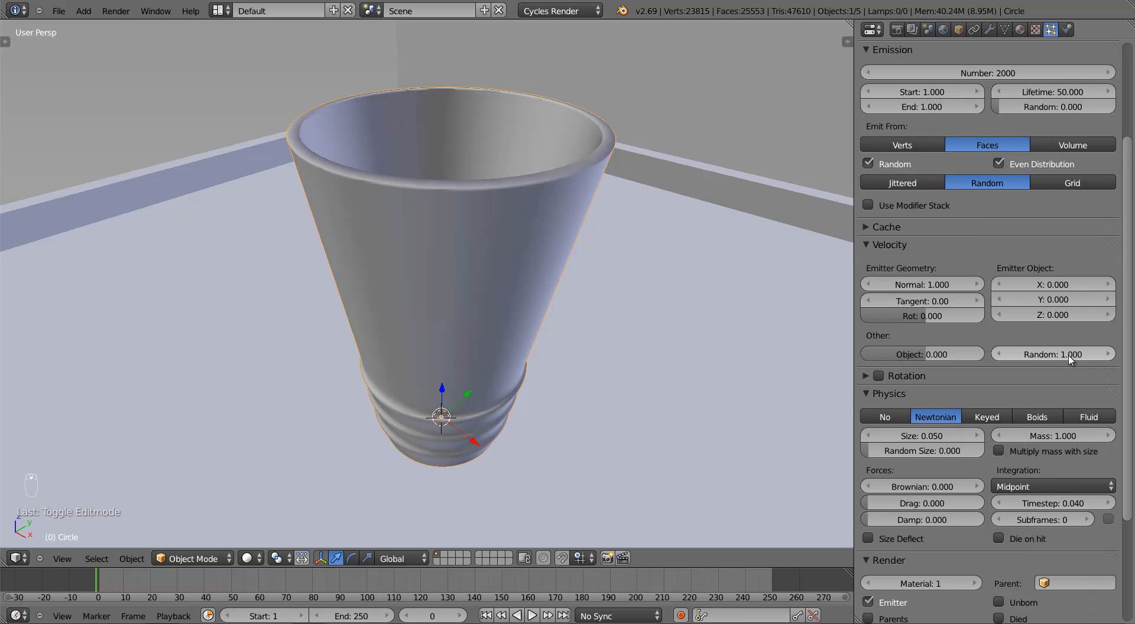
left_click(914, 285)
type("5")
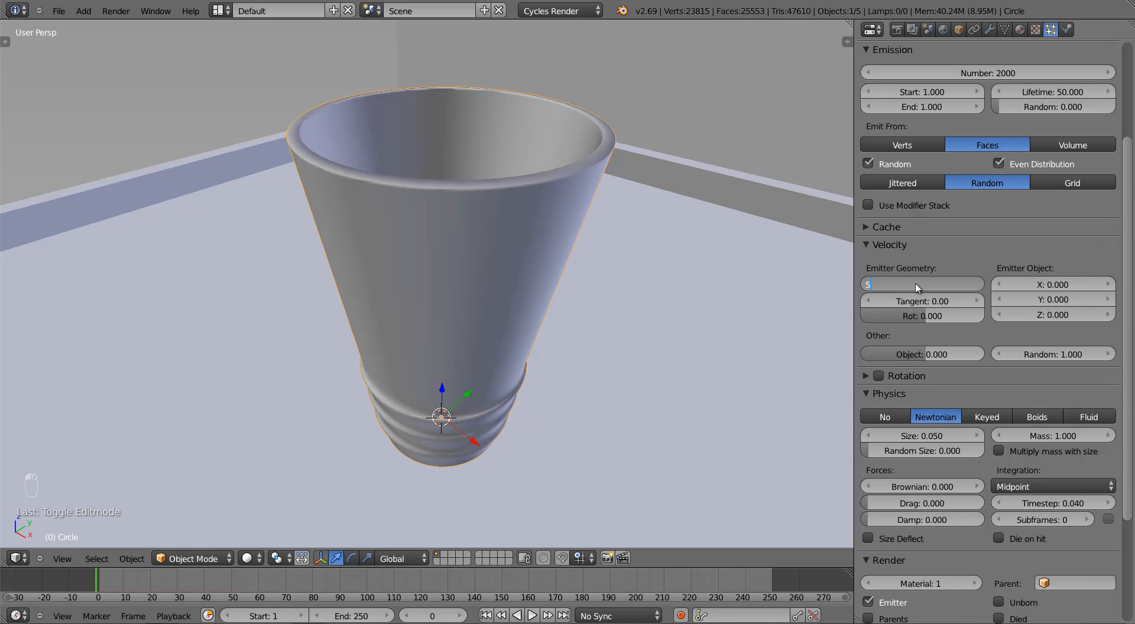
key("Return")
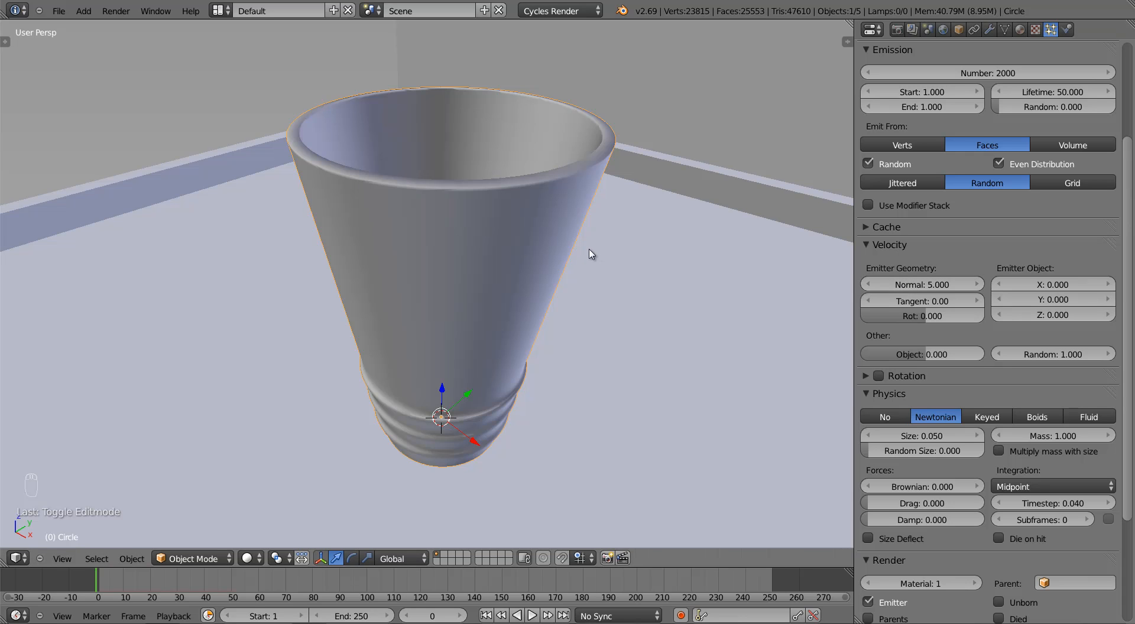
Step: Play the cup's explosion with the stronger normal velocity and return to frame 1
mouse_move(592, 254)
middle_mouse_down()
mouse_move(679, 311)
mouse_move(614, 248)
mouse_move(613, 228)
mouse_move(603, 246)
middle_mouse_up()
key("alt+a")
key("alt+a")
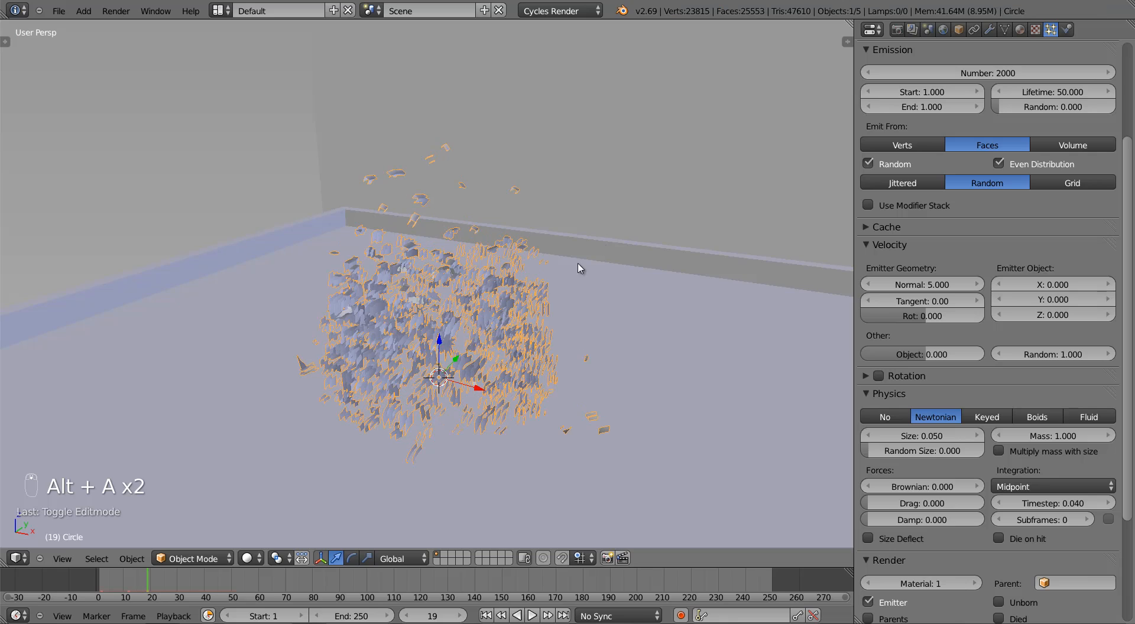
key("shift+Left")
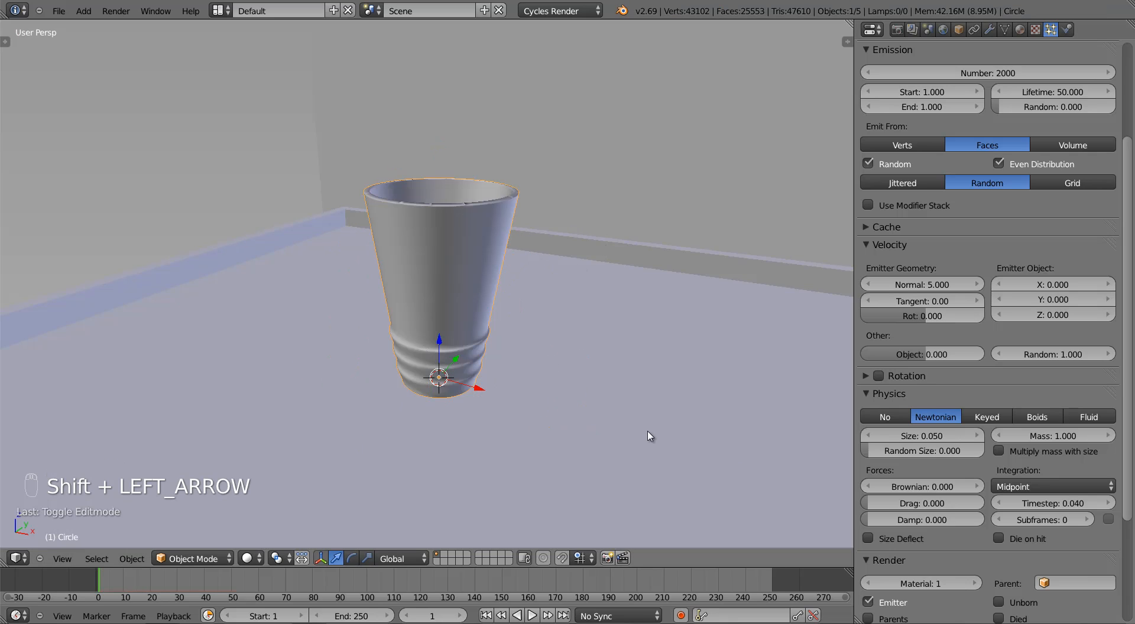
Step: Set the Brownian force in the particle physics to 0.7
left_click(923, 487)
type("0.0")
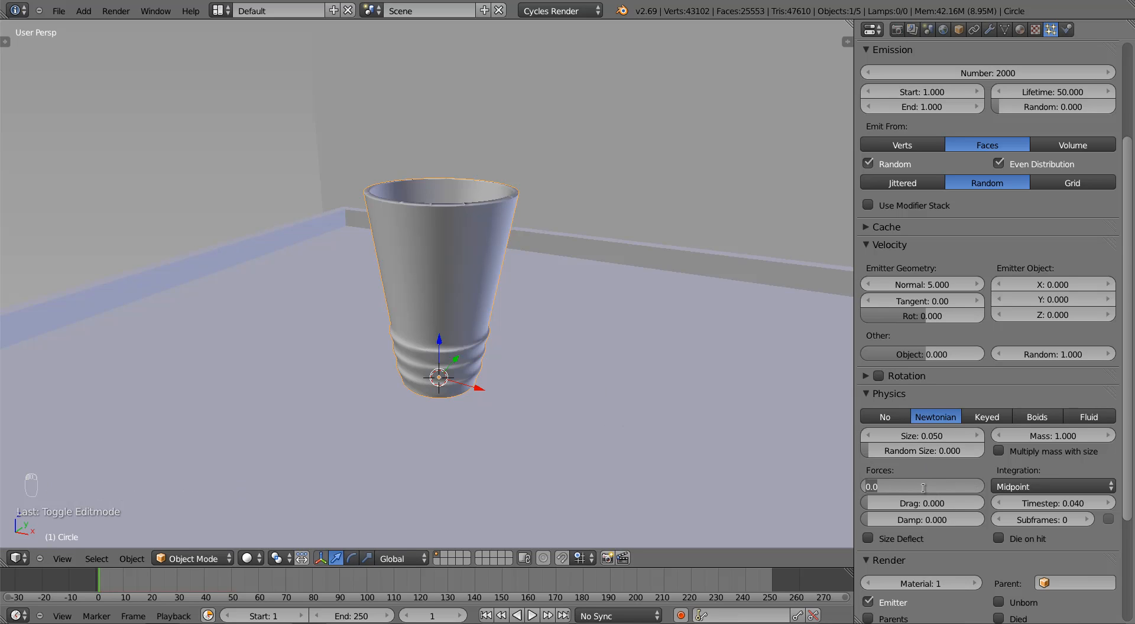
key("BackSpace")
key("BackSpace")
key("BackSpace")
key("Return")
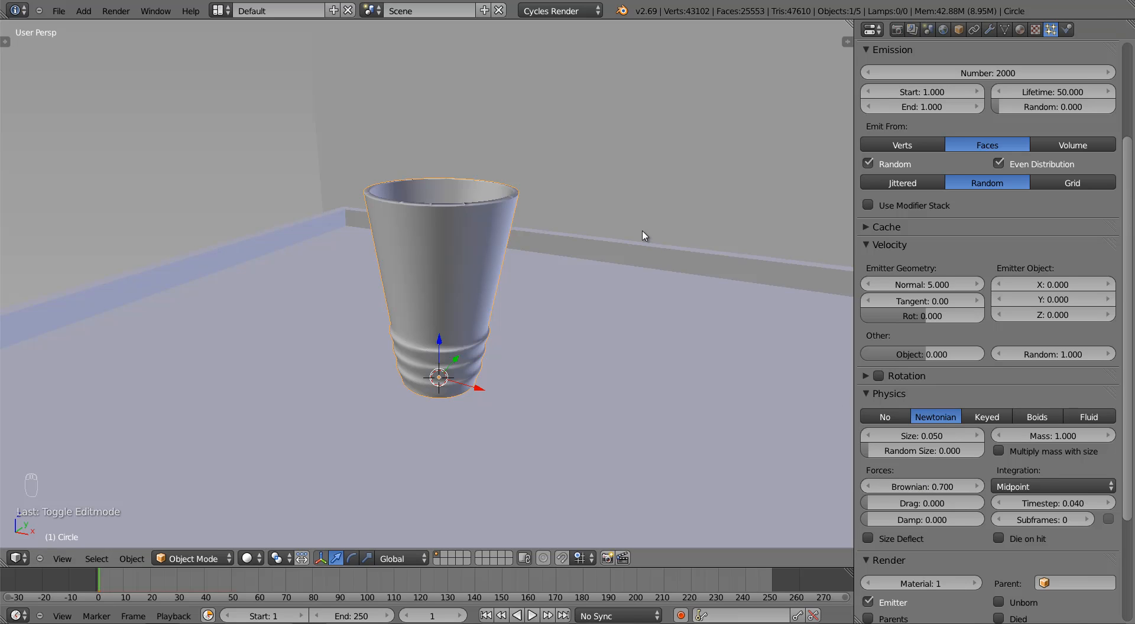
Step: Play the cup's explosion with the Brownian force and step back to frame 0
key("alt+a")
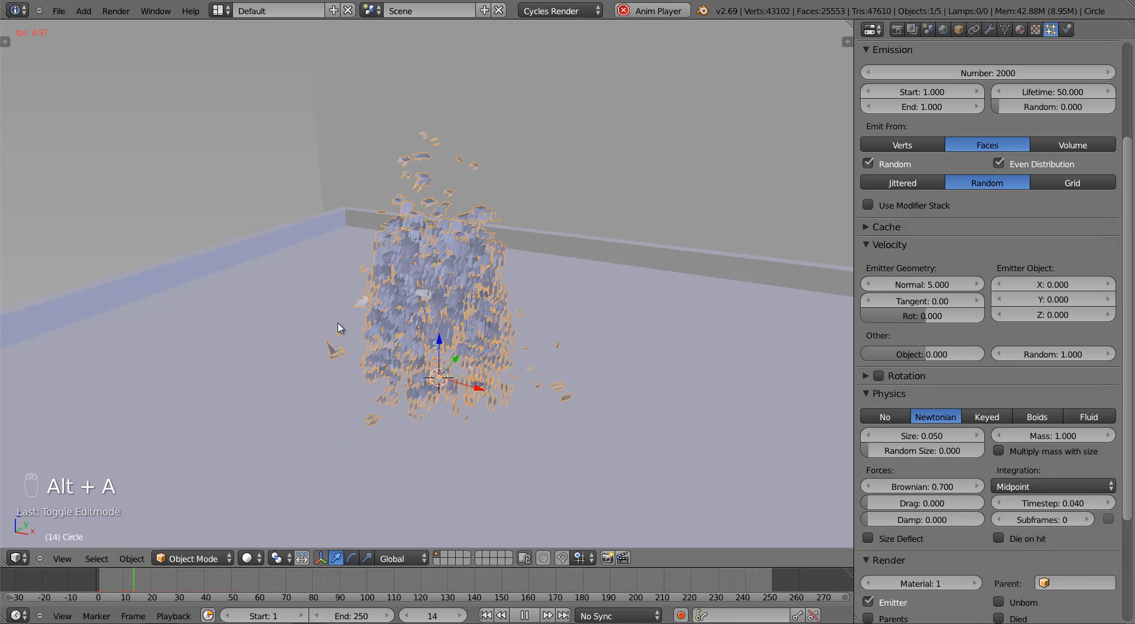
key("alt+a")
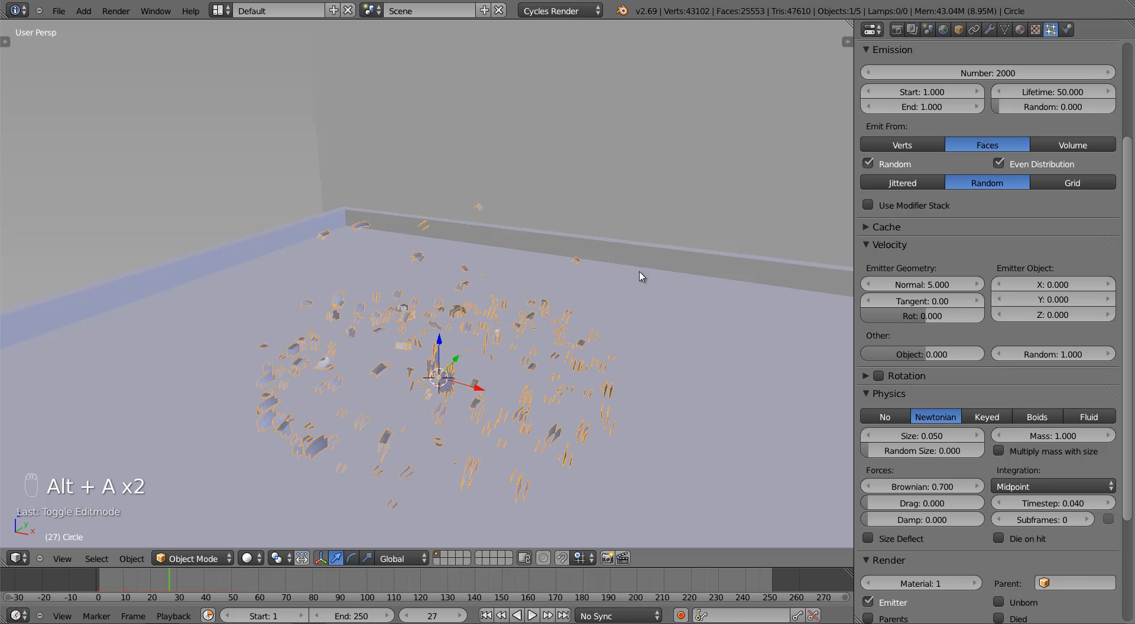
key("shift+Left")
key("shift+Left")
key("Left")
key("Left")
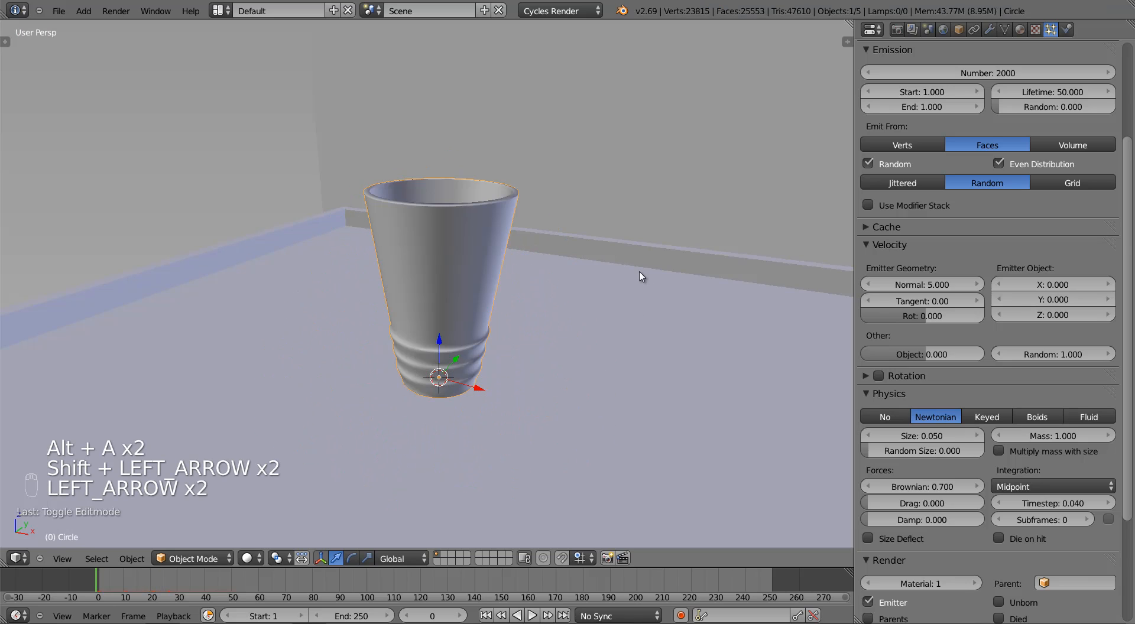
Step: Save the file and set the particle system's emission number to 4000
key("ctrl+s")
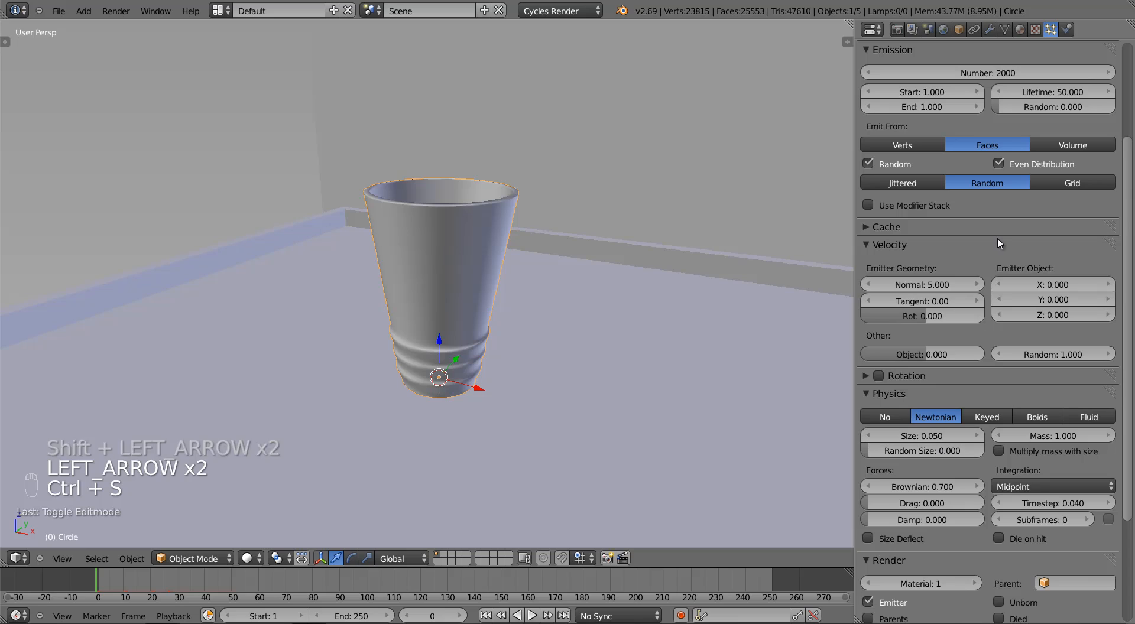
left_click(982, 74)
type("4000")
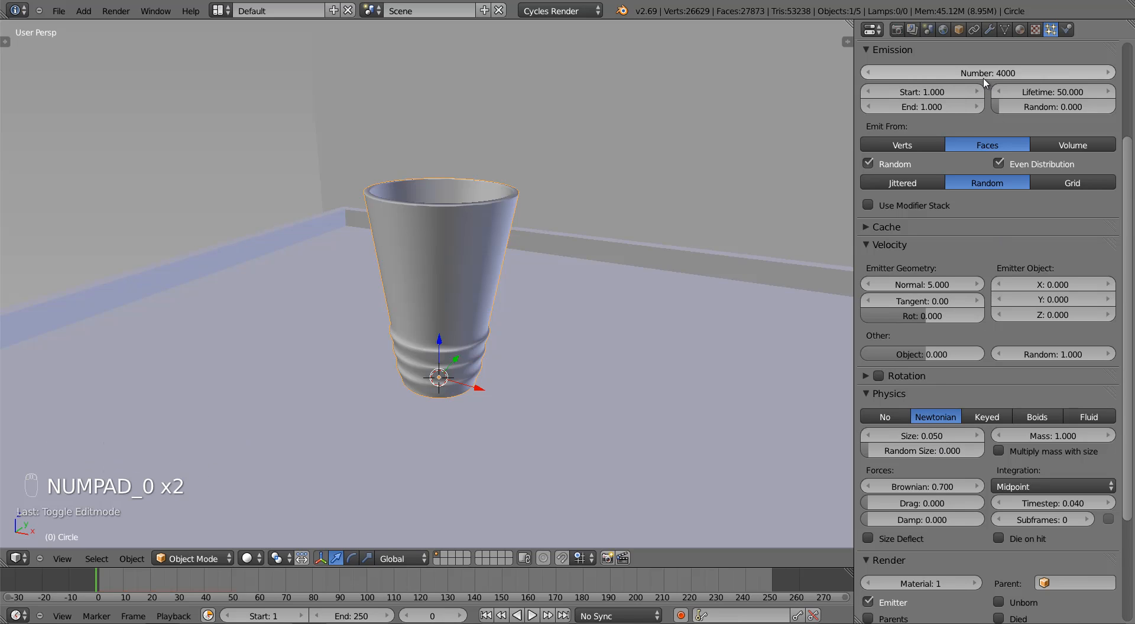
key("Return")
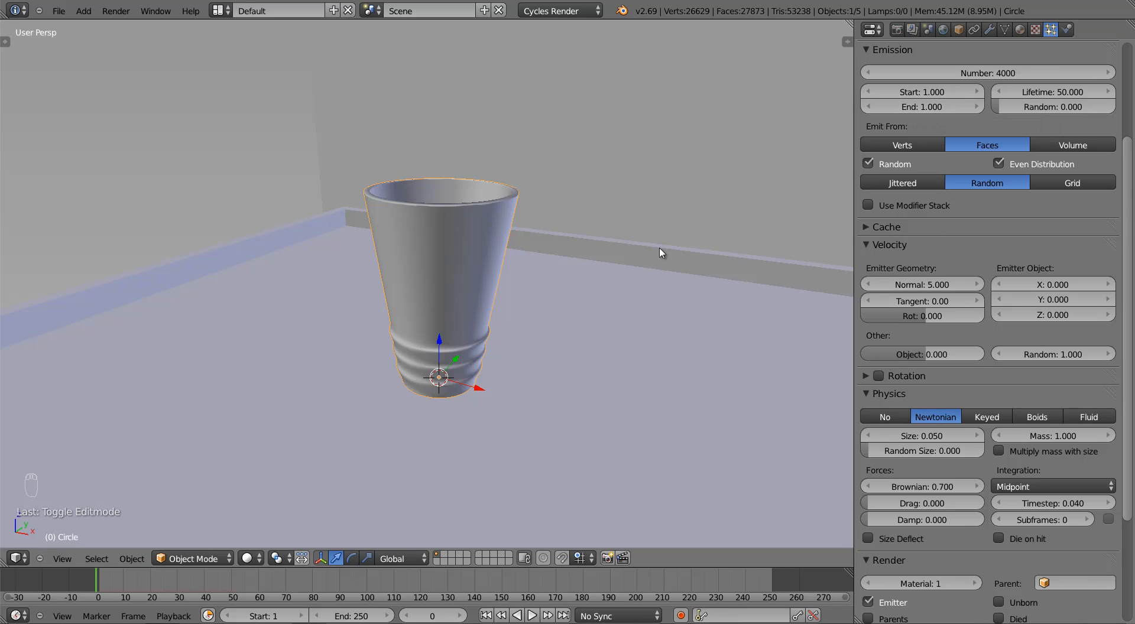
Step: Play the explosion with 4000 particles and return to frame 1
key("alt+a")
key("alt+a")
key("shift+Left")
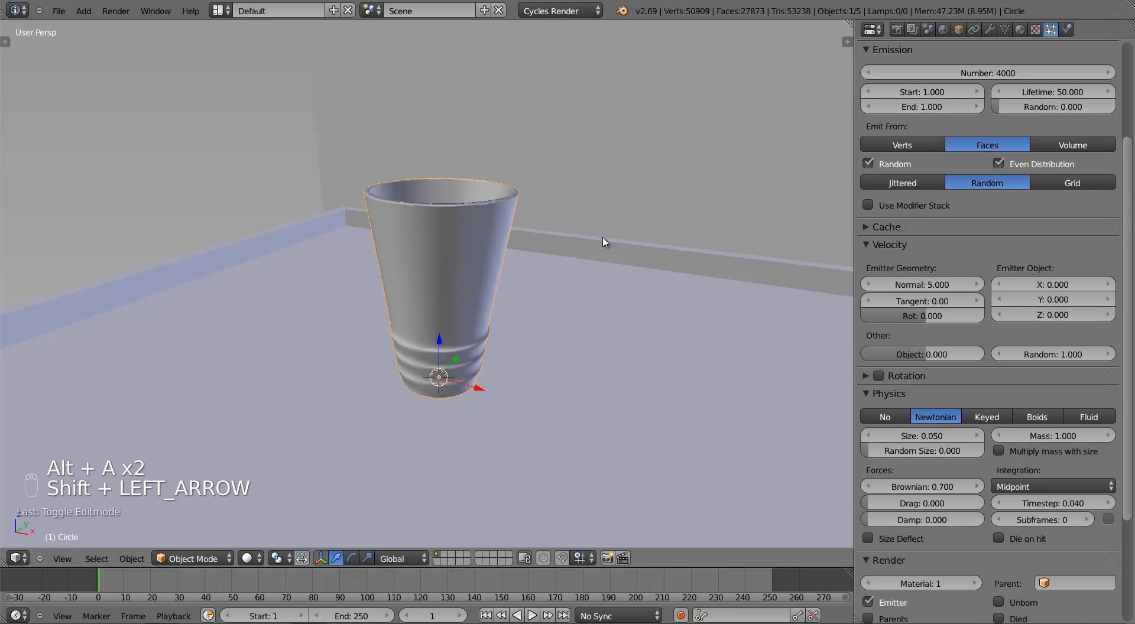
Step: Check the cup's mesh in Edit Mode, leave it deselected, return to Object Mode and save the file
key("Tab")
key("a")
key("a")
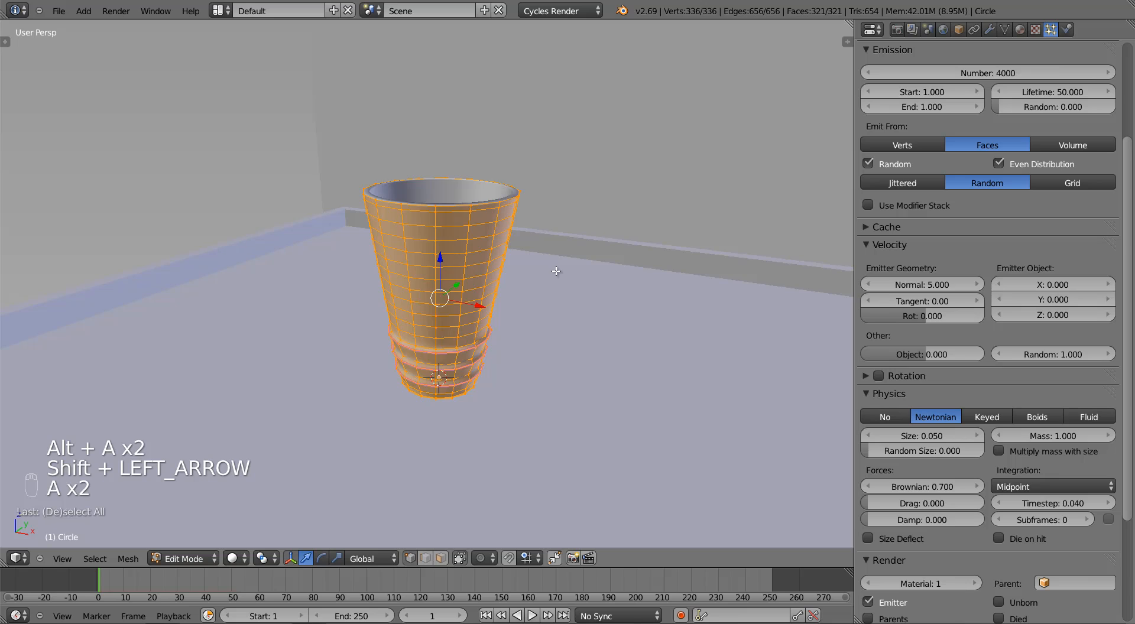
key("a")
key("Tab")
key("ctrl+s")
left_click(557, 271)
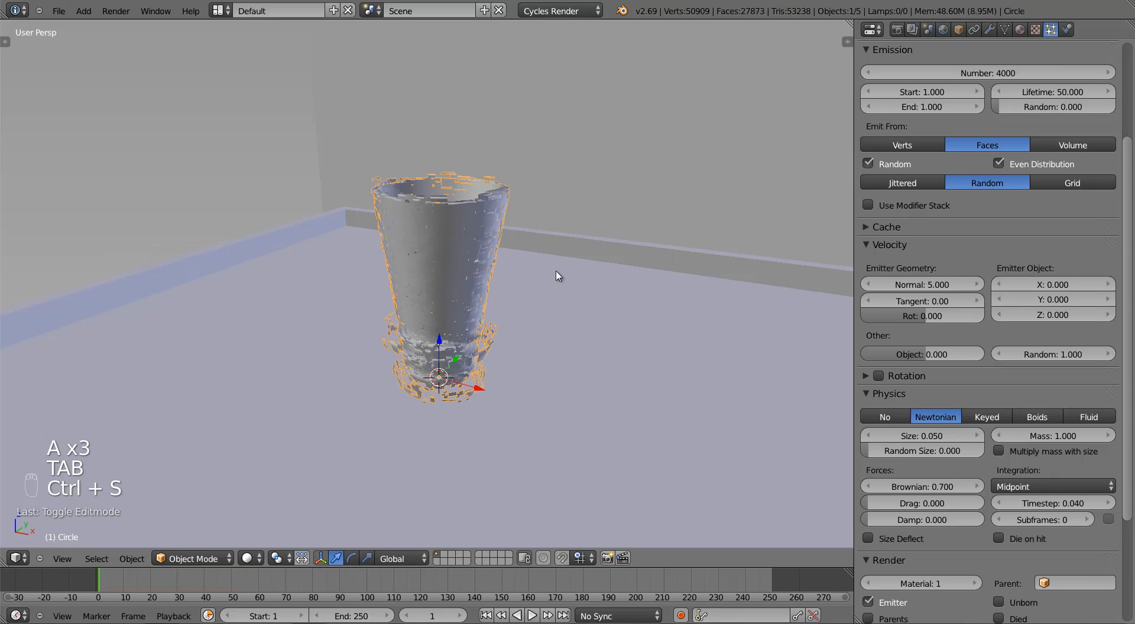
Step: At frame 0, give the particle system Interpolated children with display and render amounts of 2
key("Left")
scroll(940, 411, "down", 5)
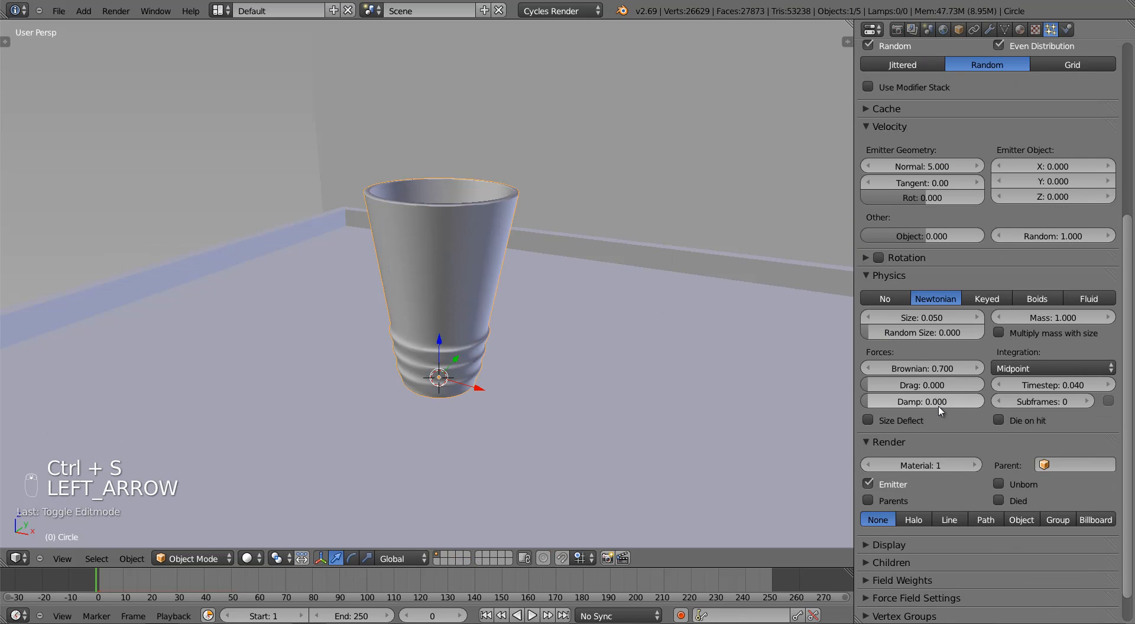
scroll(940, 411, "down", 2)
left_click(913, 525)
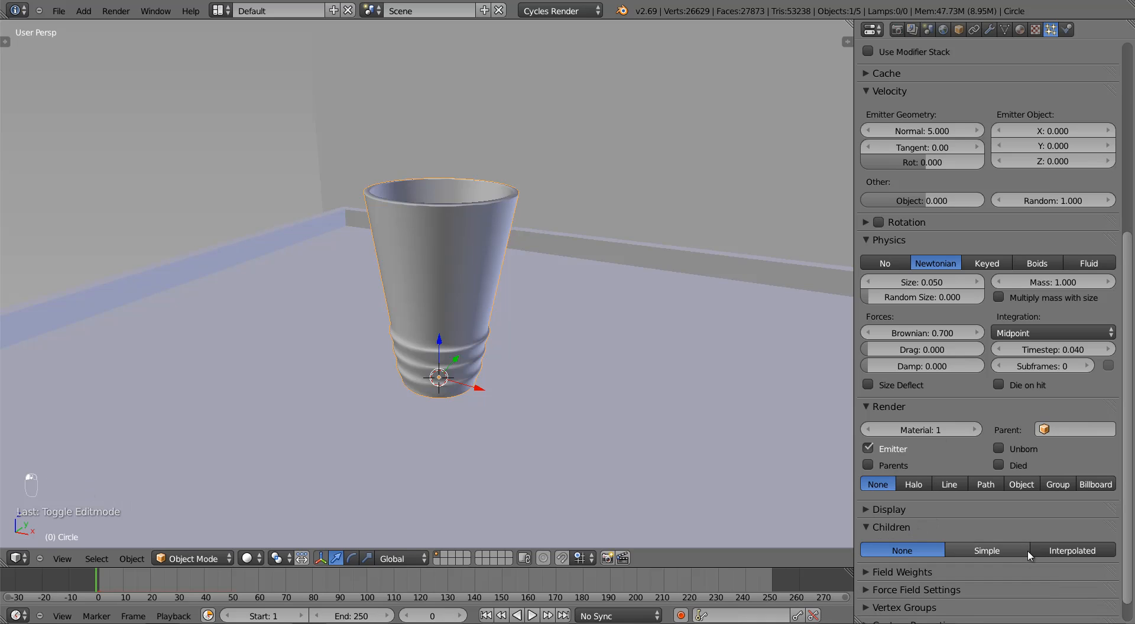
left_click(1053, 552)
left_click(920, 568)
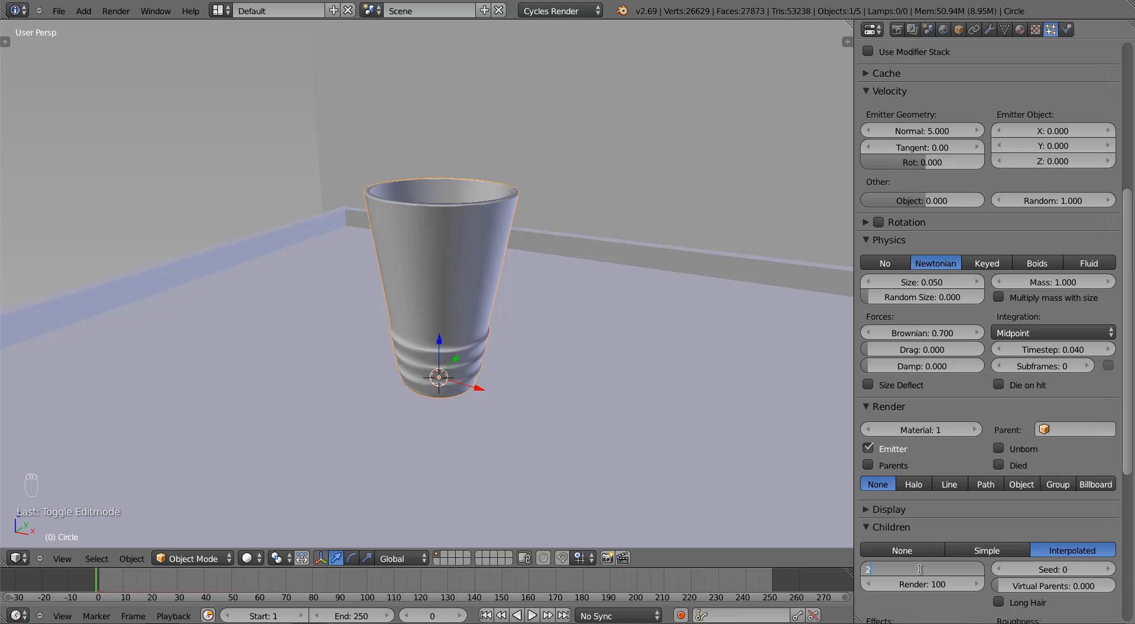
key("Return")
Step: Play the explosion with the interpolated children and step back to frame 0
key("alt+a")
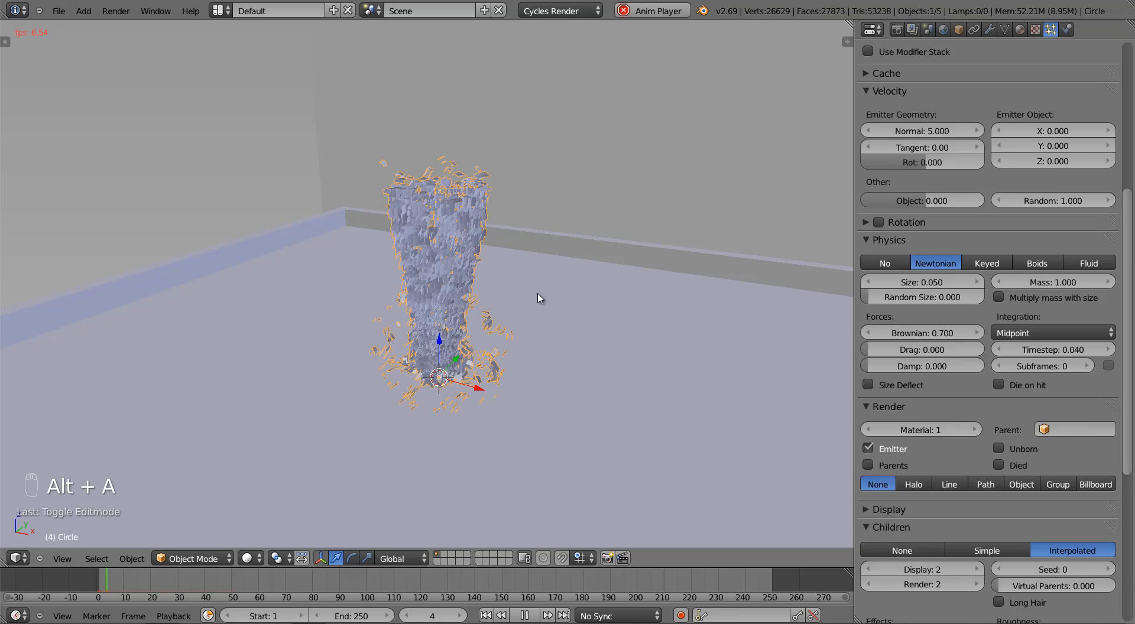
key("alt+a")
key("shift+Left")
key("shift+Left")
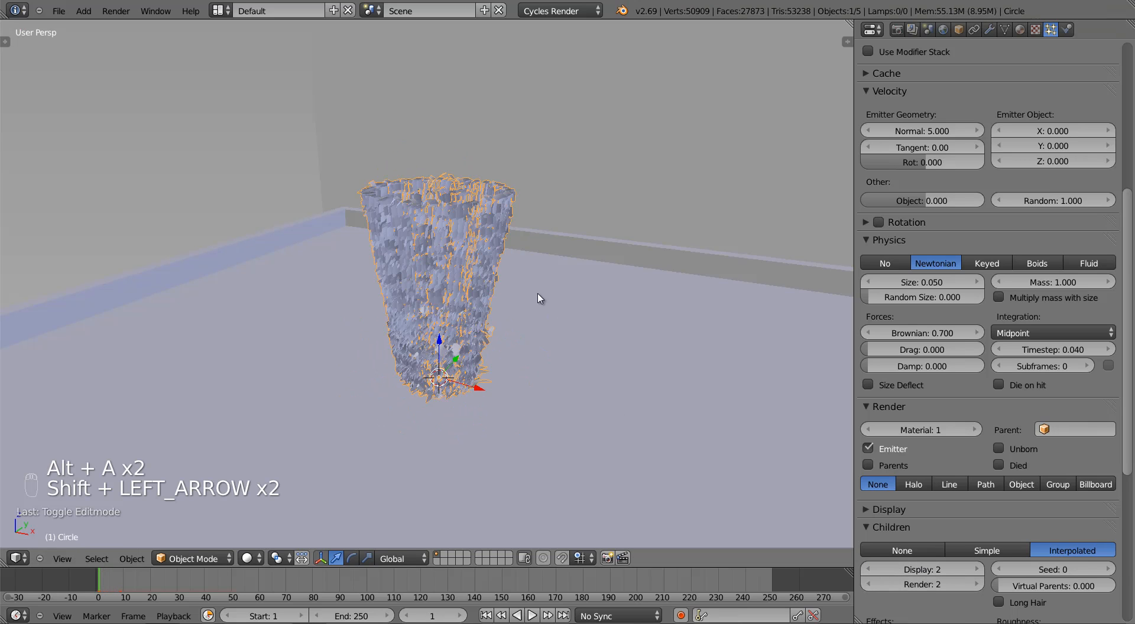
key("Left")
key("Left")
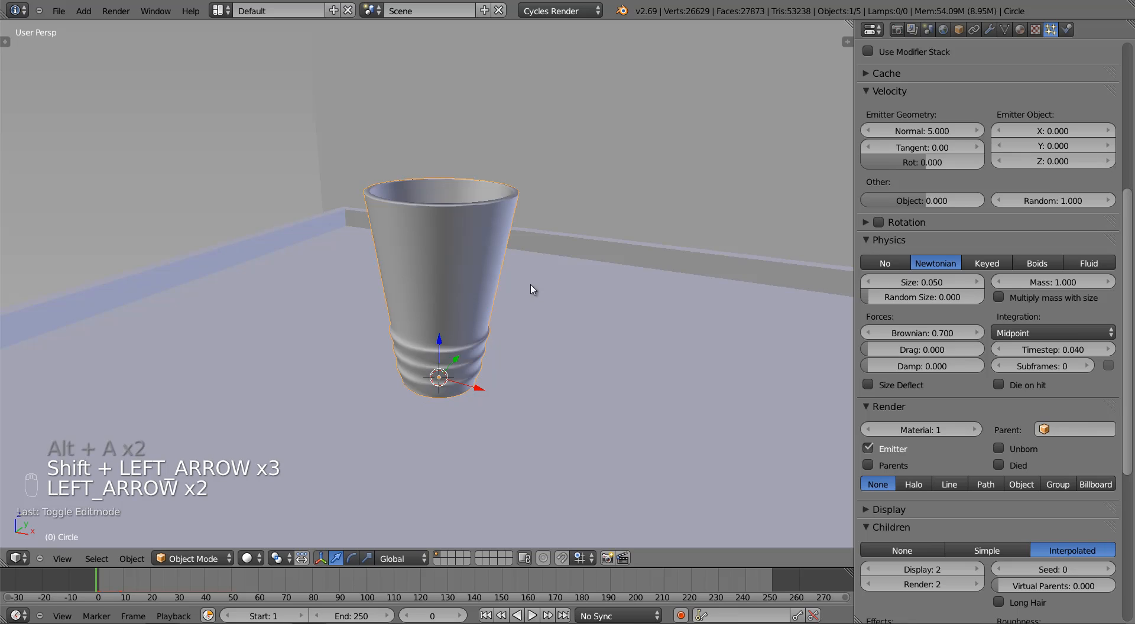
Step: Set the random roughness of the cup's interpolated particle children to 0.1
scroll(966, 567, "down", 5)
scroll(963, 567, "down", 2)
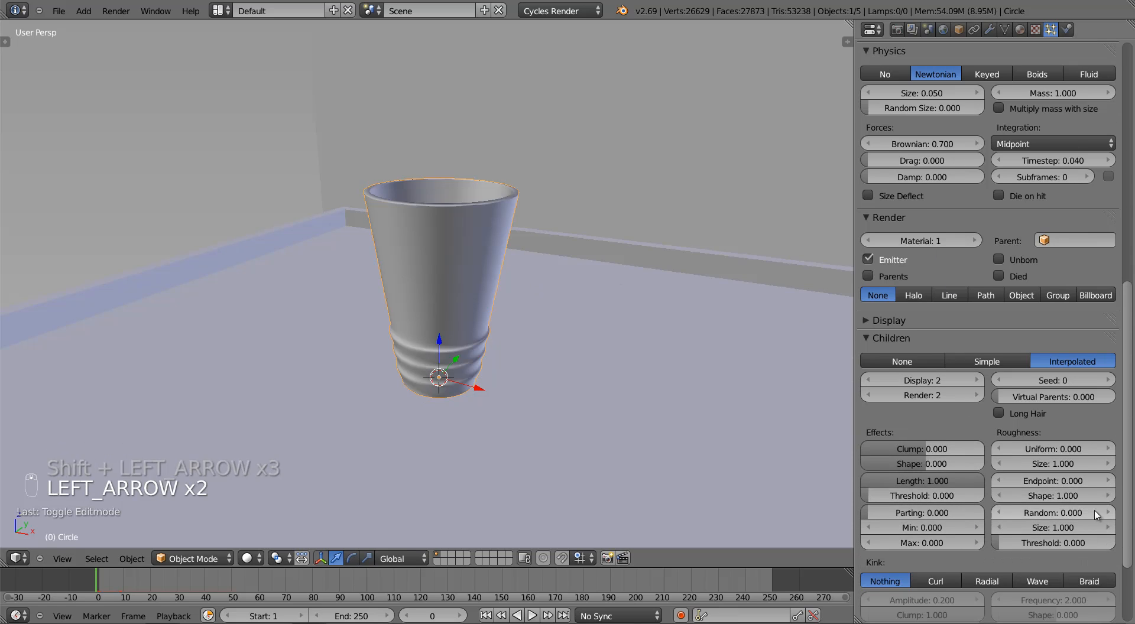
left_click(1098, 515)
left_click(1098, 515)
left_click(1098, 515)
left_click(1098, 515)
left_click(1098, 514)
left_click(1069, 513)
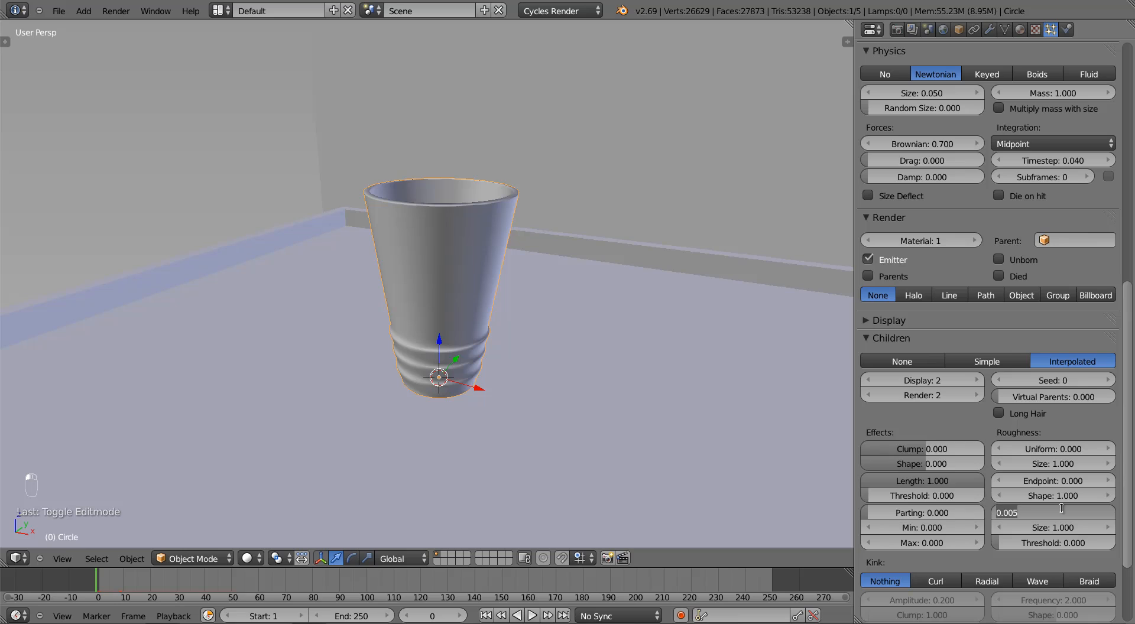
key("BackSpace")
type(".1")
key("Return")
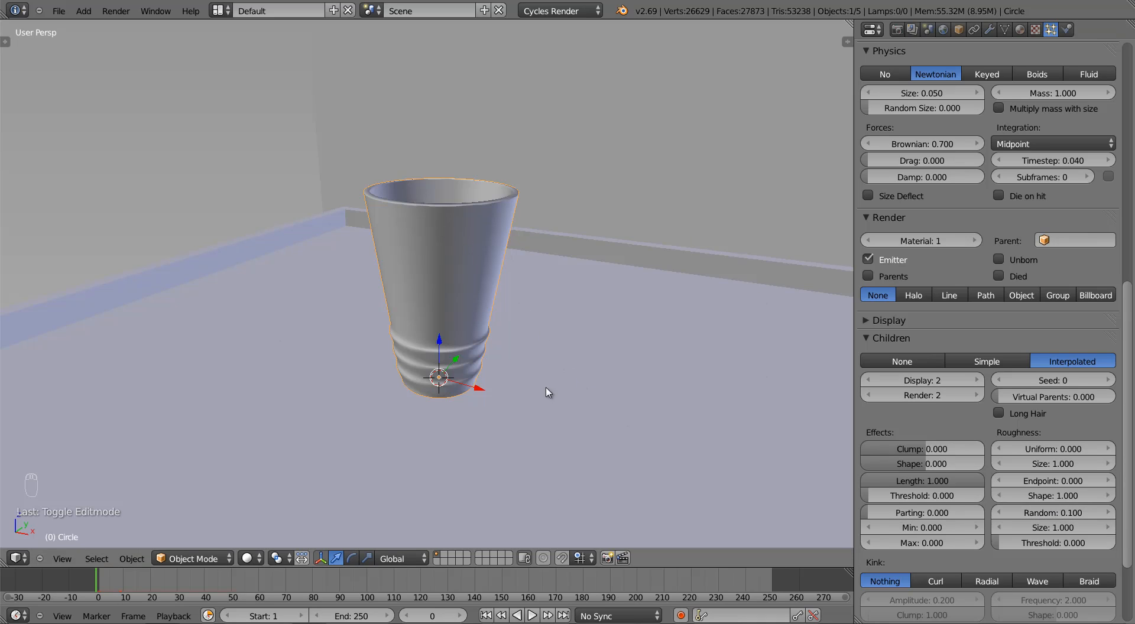
Step: Save the file with the cup's updated particle settings
scroll(999, 335, "up", 4)
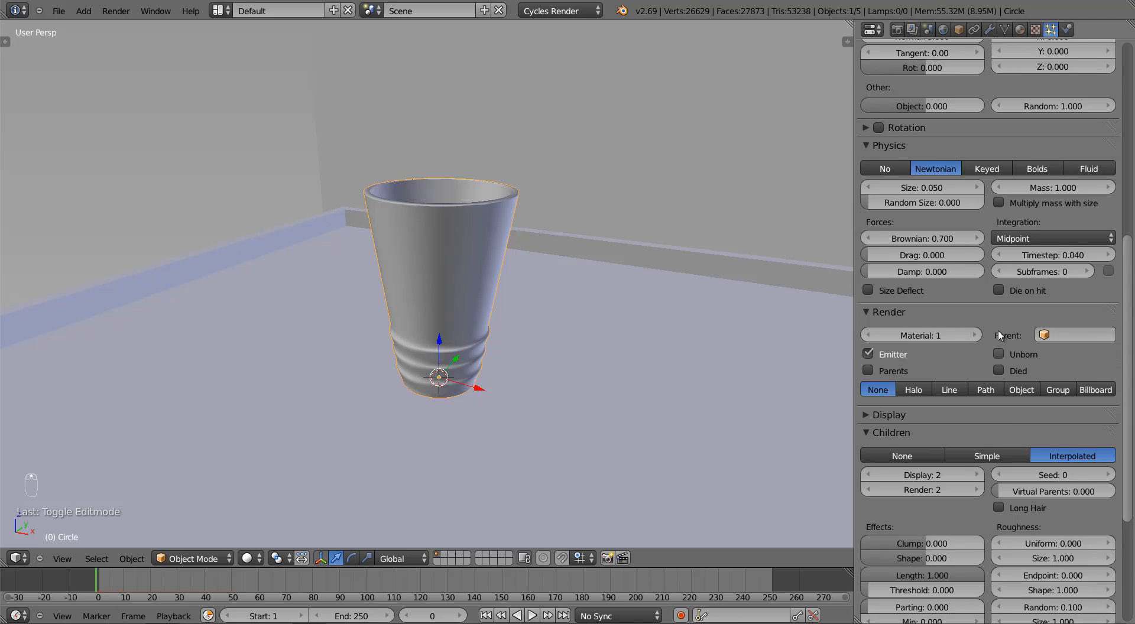
scroll(999, 335, "up", 15)
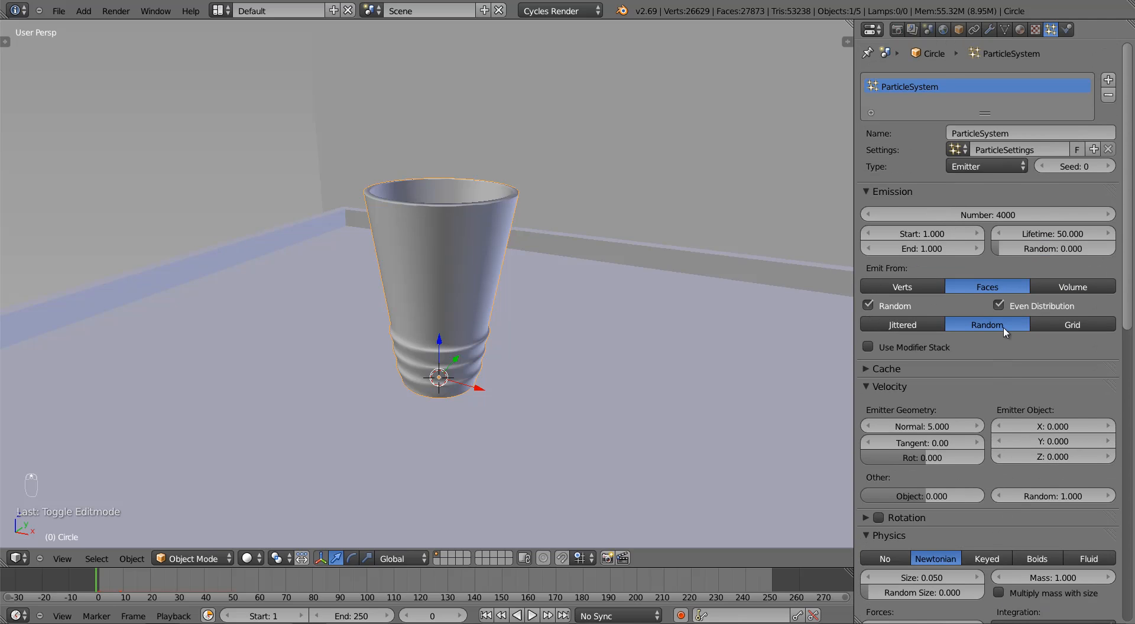
key("ctrl+s")
left_click(655, 297)
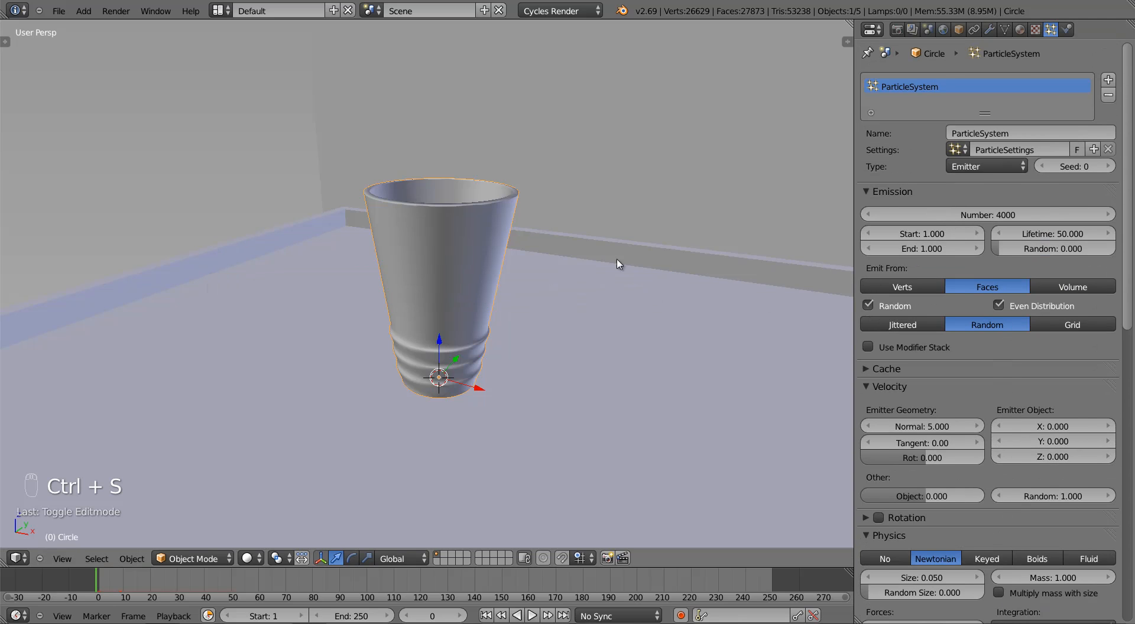
mouse_move(525, 221)
middle_mouse_down()
mouse_move(526, 329)
mouse_move(523, 223)
middle_mouse_up()
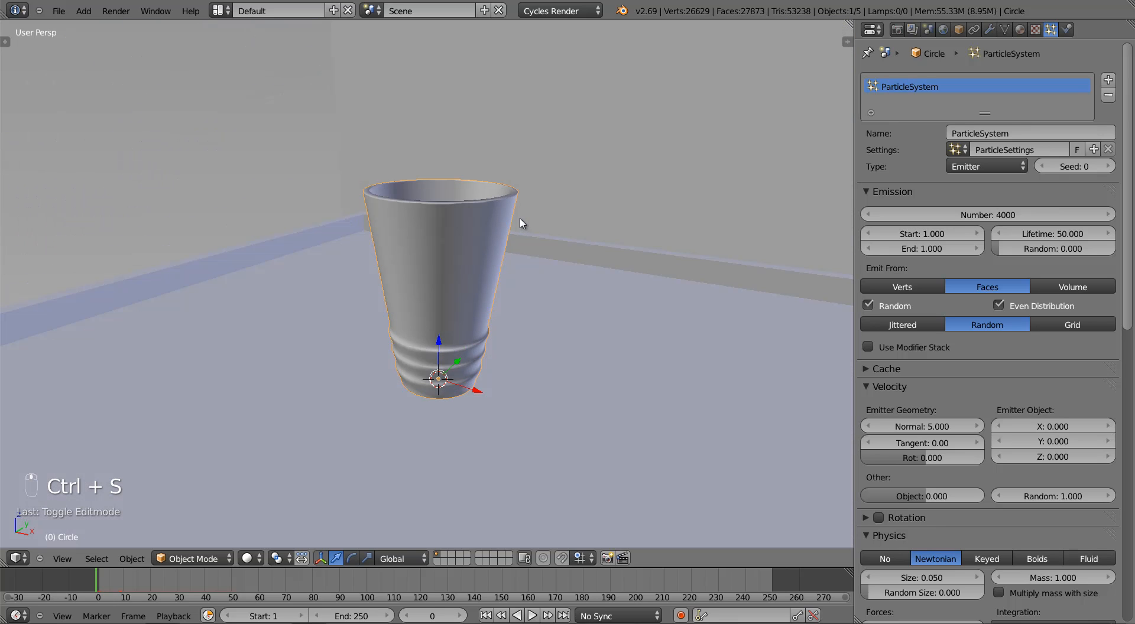
Step: Select the shallow tray beneath the cup, save the file and enable Collision physics for the tray
right_click(679, 297)
key("KP_Divide")
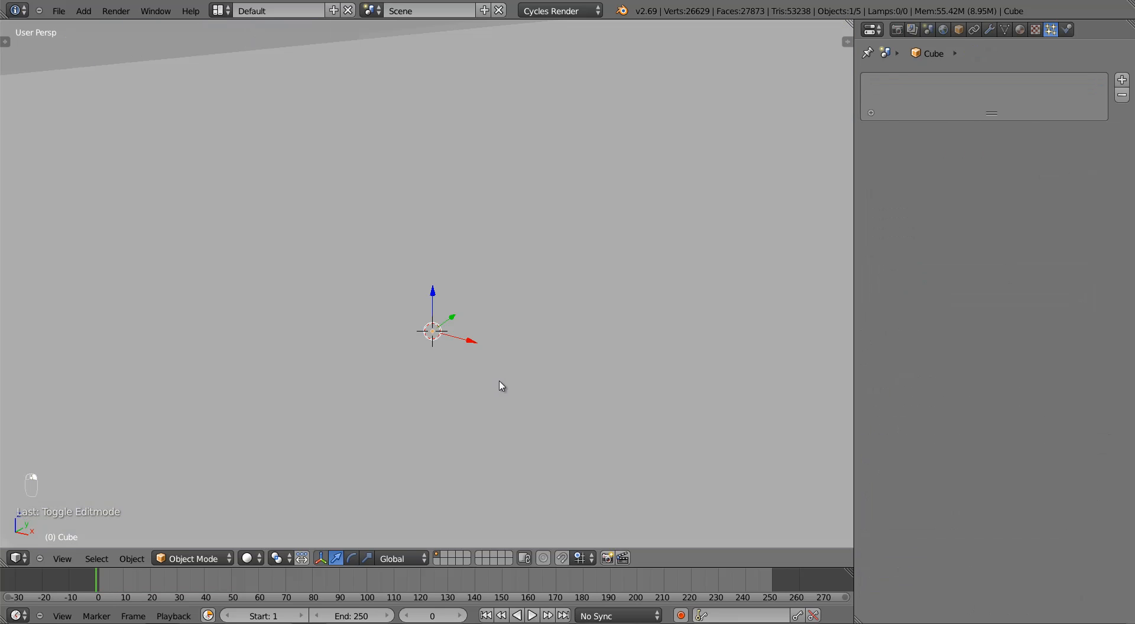
key("KP_Divide")
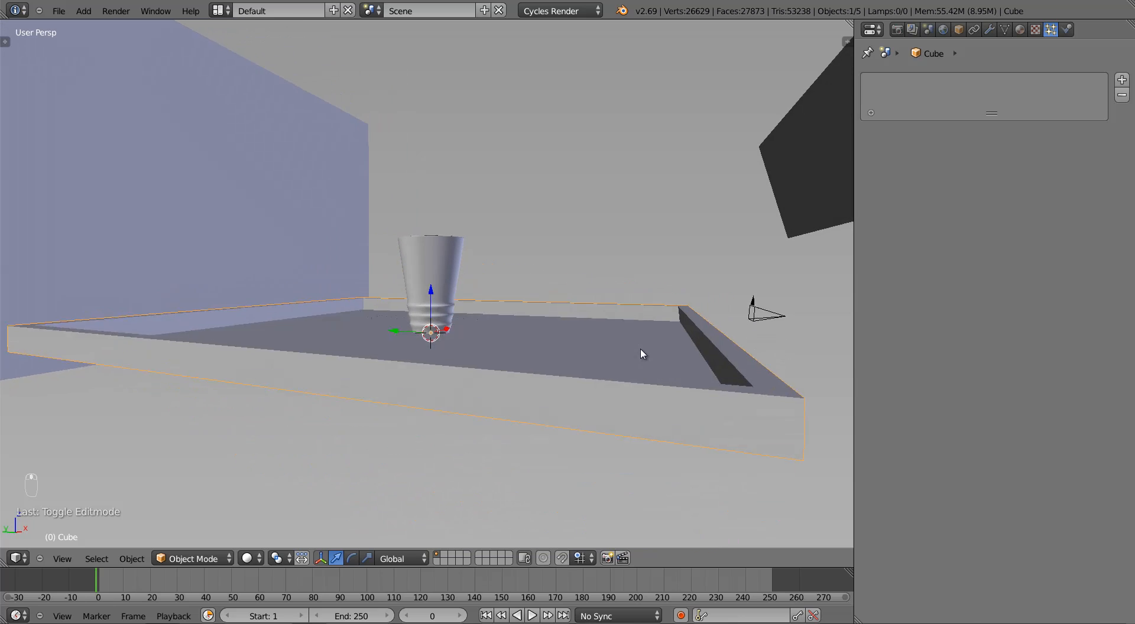
key("ctrl+s")
left_click(641, 348)
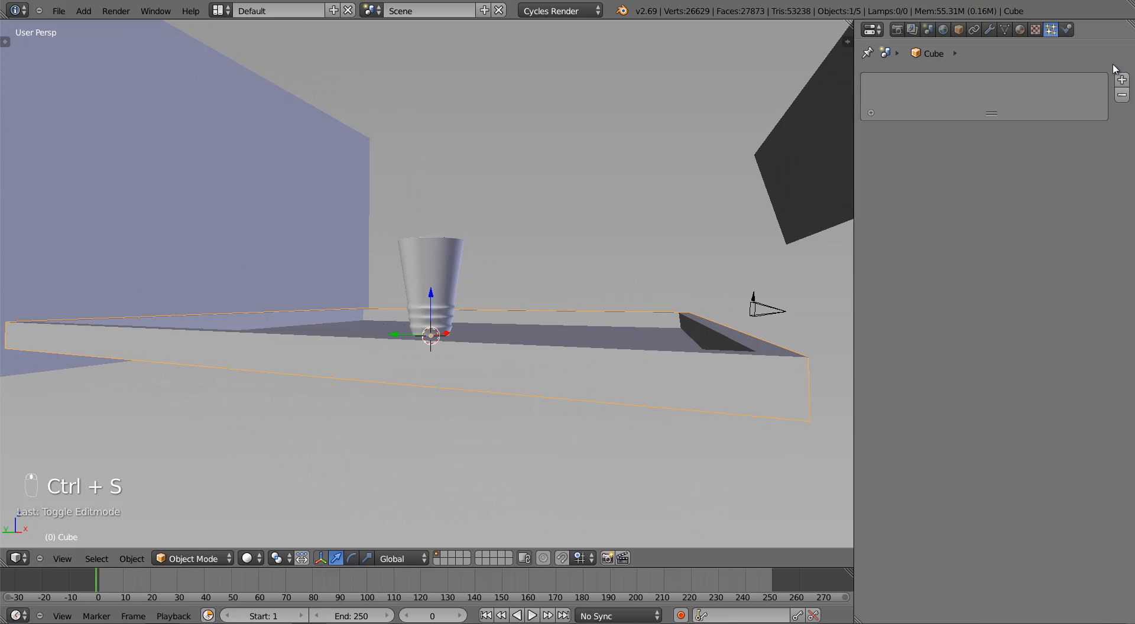
left_click(1066, 29)
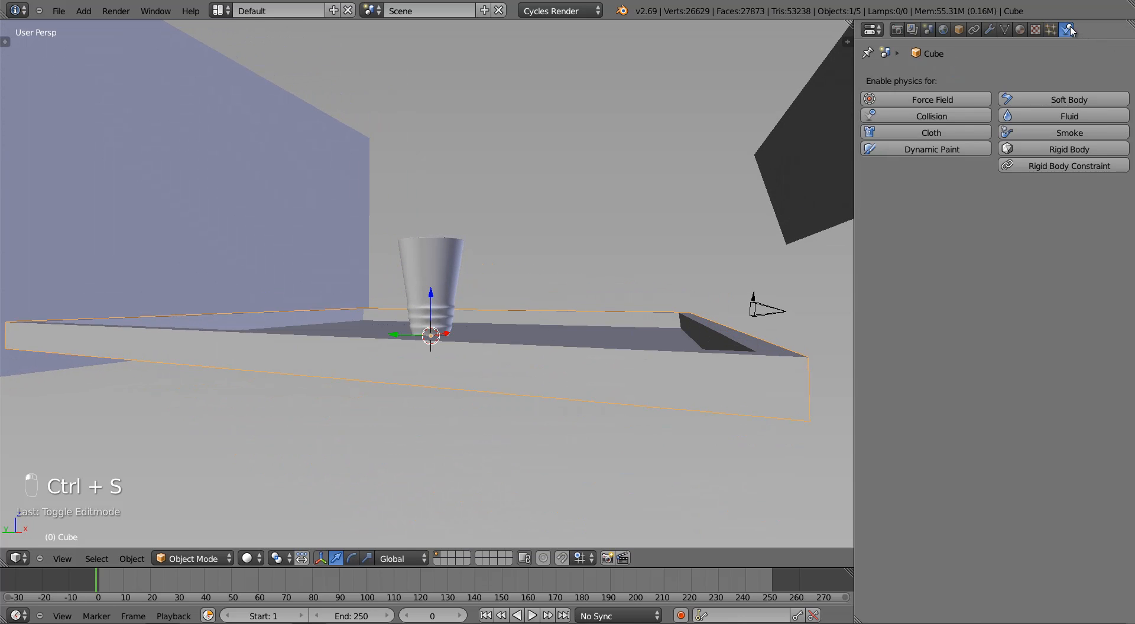
left_click(944, 118)
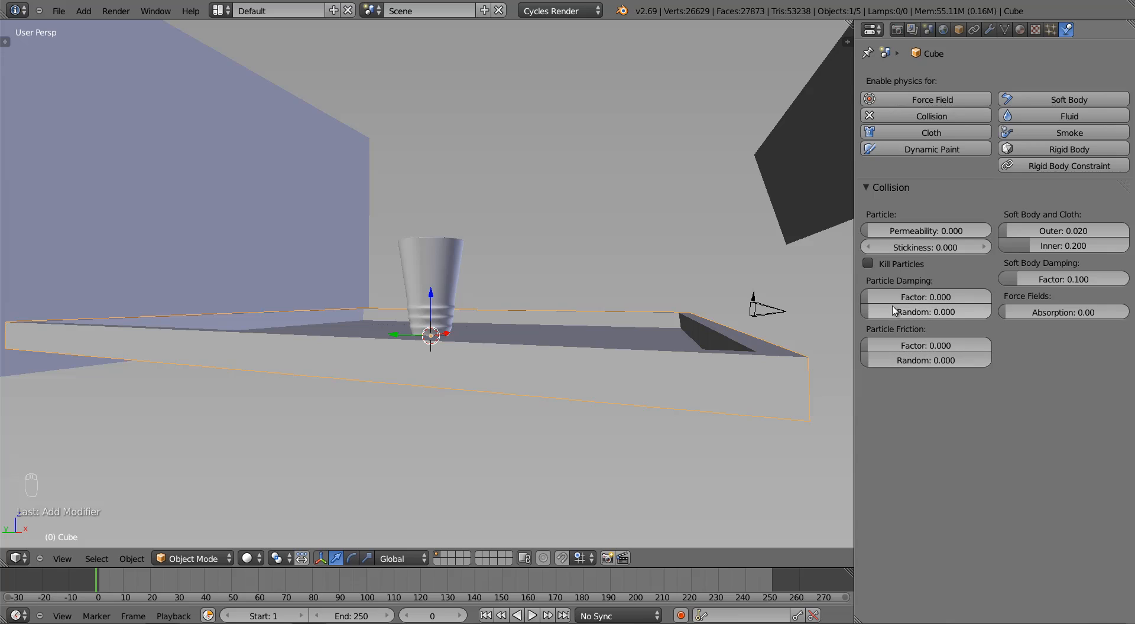
Step: Set both the particle damping factor and the particle friction factor of the tray's collision to 1
left_click(943, 297)
type("1")
key("Return")
left_click(925, 345)
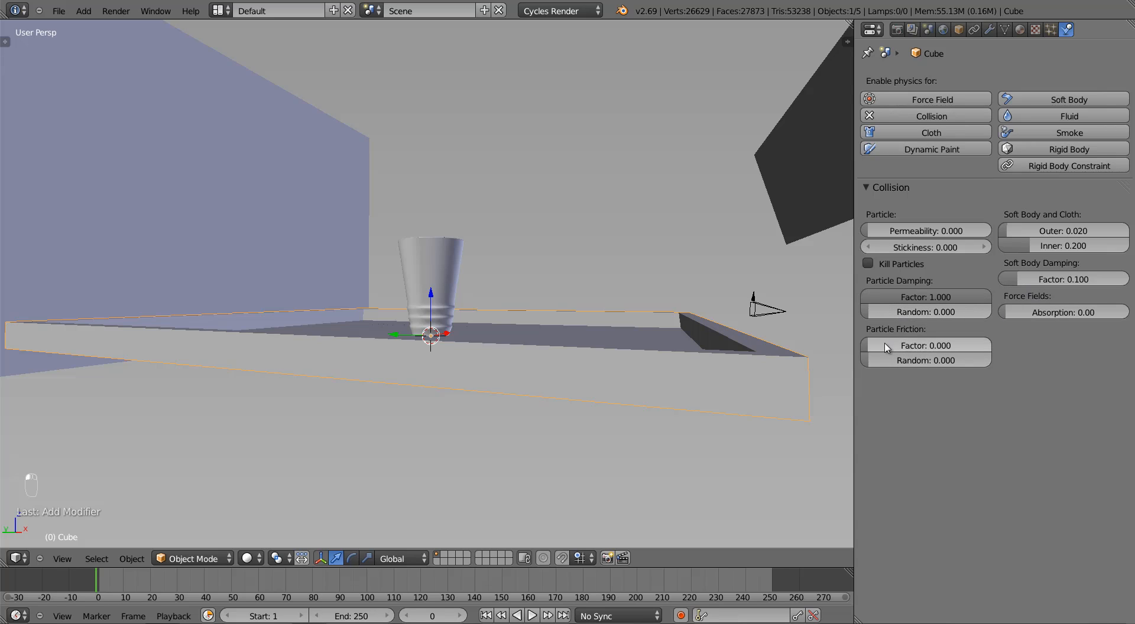
type("1")
key("Return")
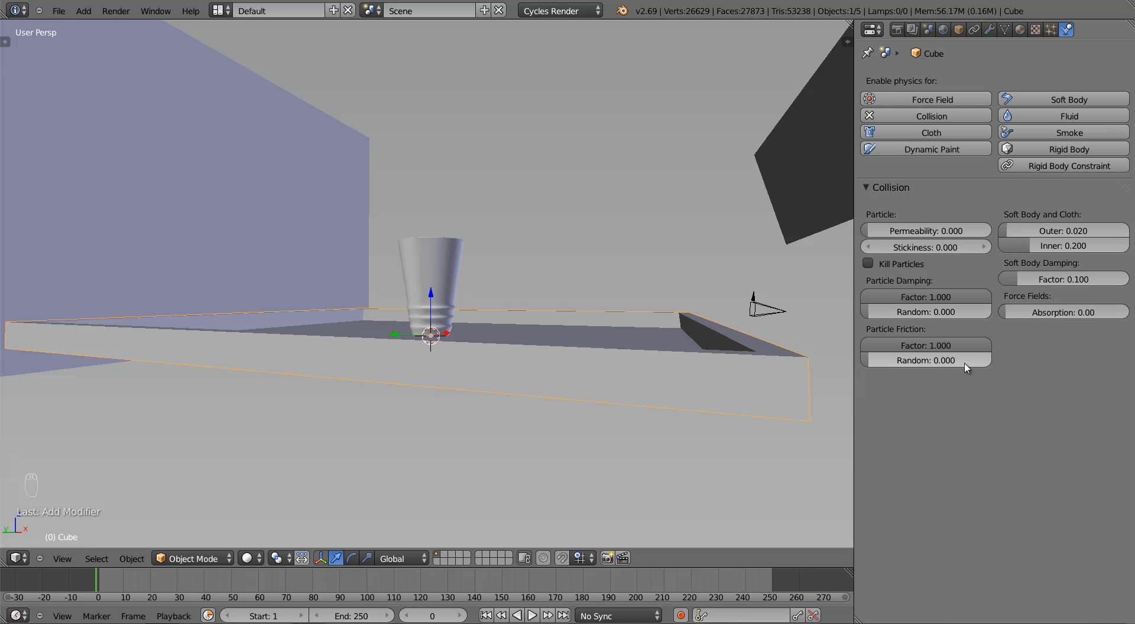
Step: Play the simulation to watch the fragments land on the tray, and return to the first frame
middle_click_drag(666, 301, 497, 322)
key("alt+a")
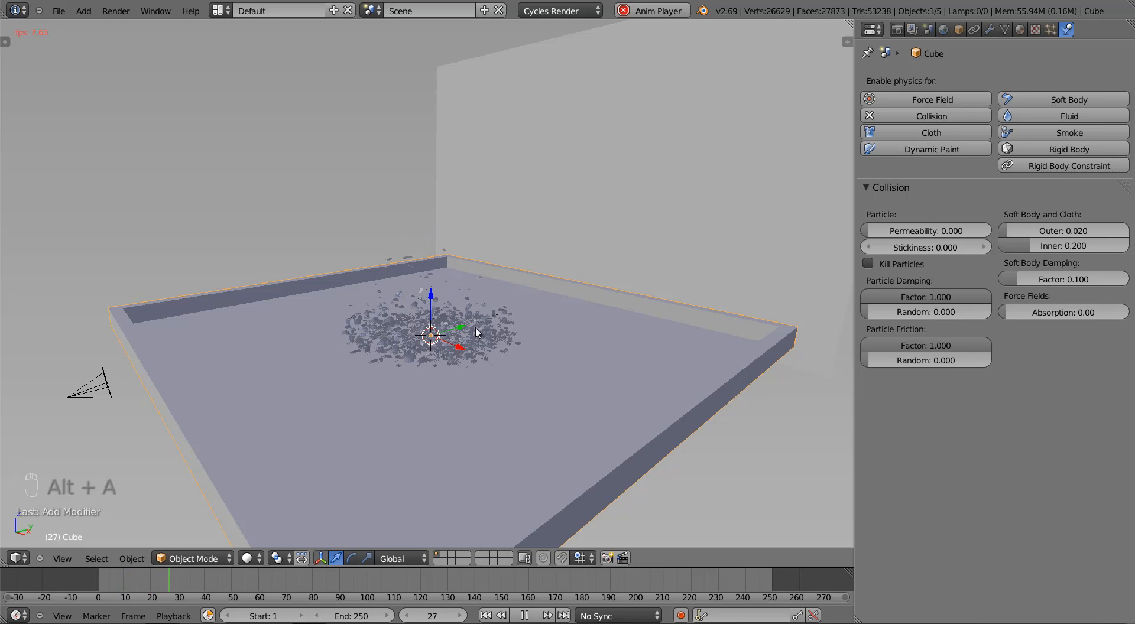
key("alt+a")
key("shift+Left")
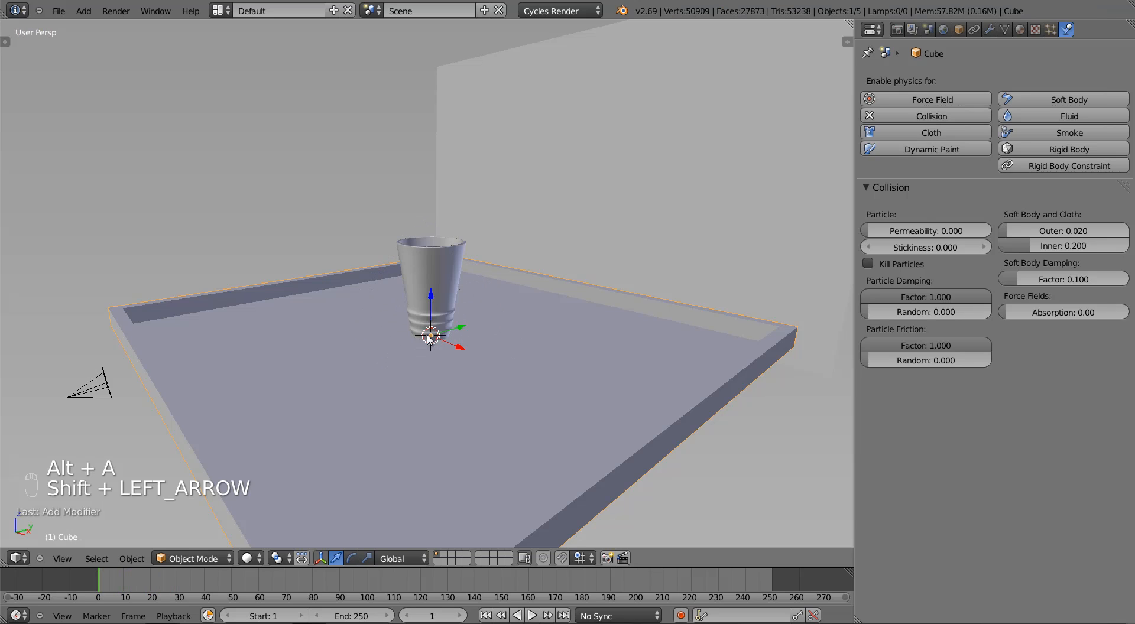
Step: Select the cup, check its whole mesh in Edit Mode, and return to Object Mode at frame 0
right_click(427, 286)
scroll(428, 285, "up", 4)
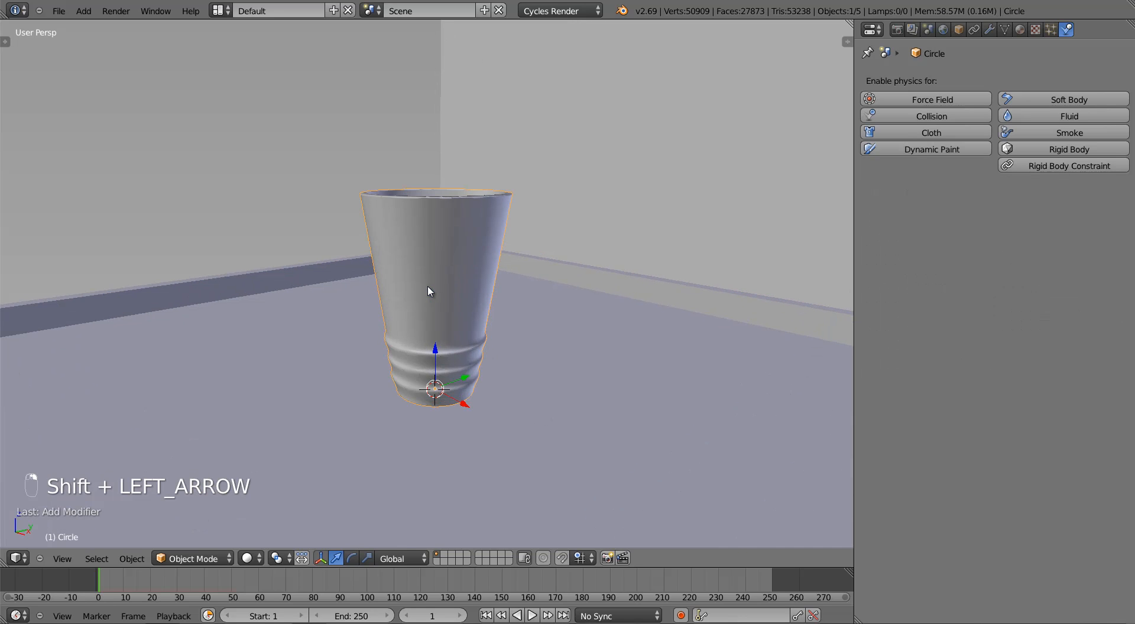
key("Tab")
key("a")
key("a")
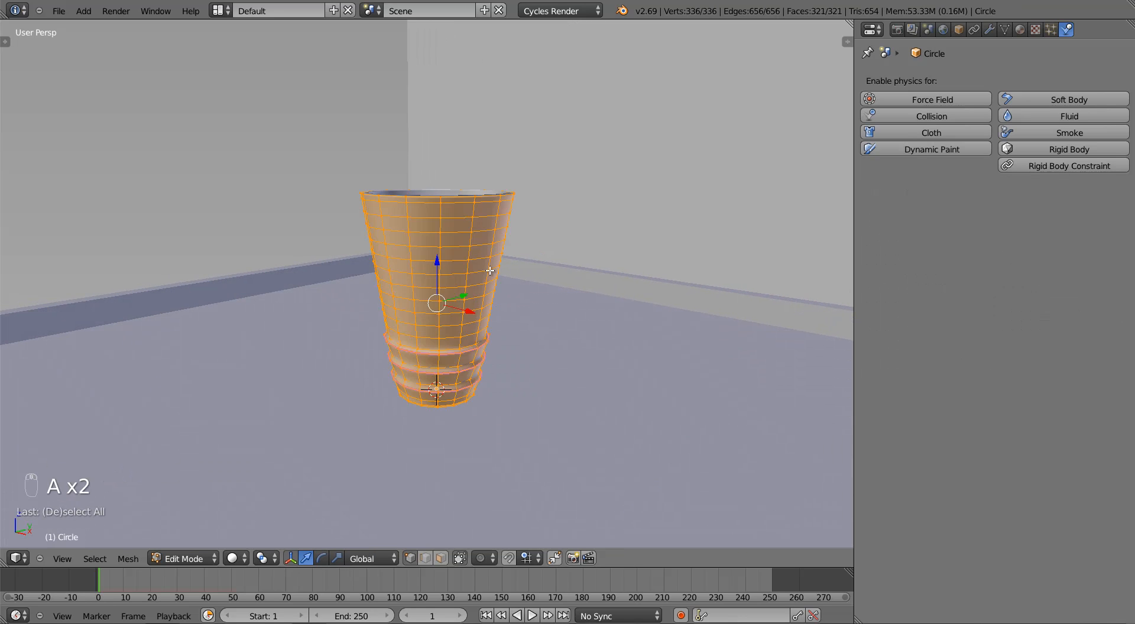
middle_click_drag(532, 254, 562, 297)
key("Tab")
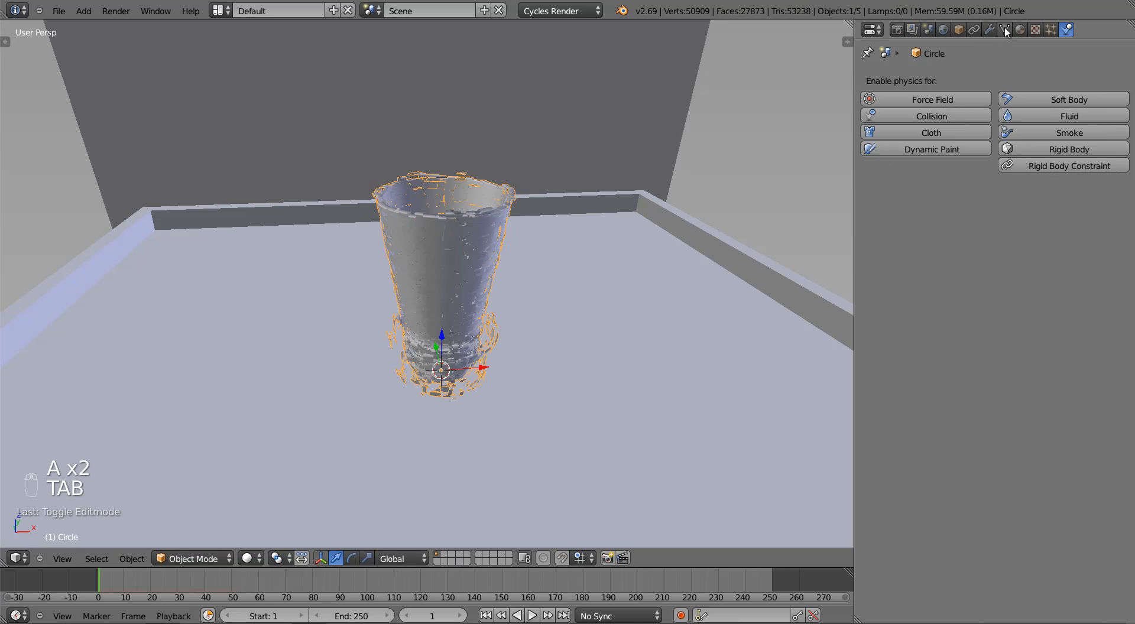
key("Left")
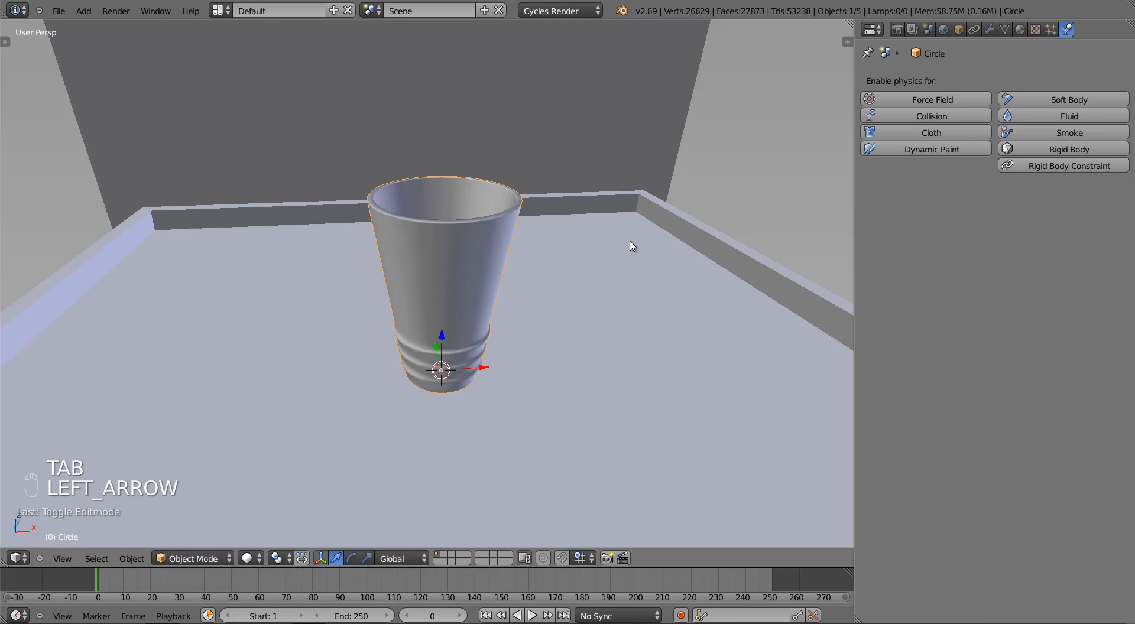
Step: Play the cup's shattering from the camera view and go back to frame 0
key("KP_0")
key("alt+a")
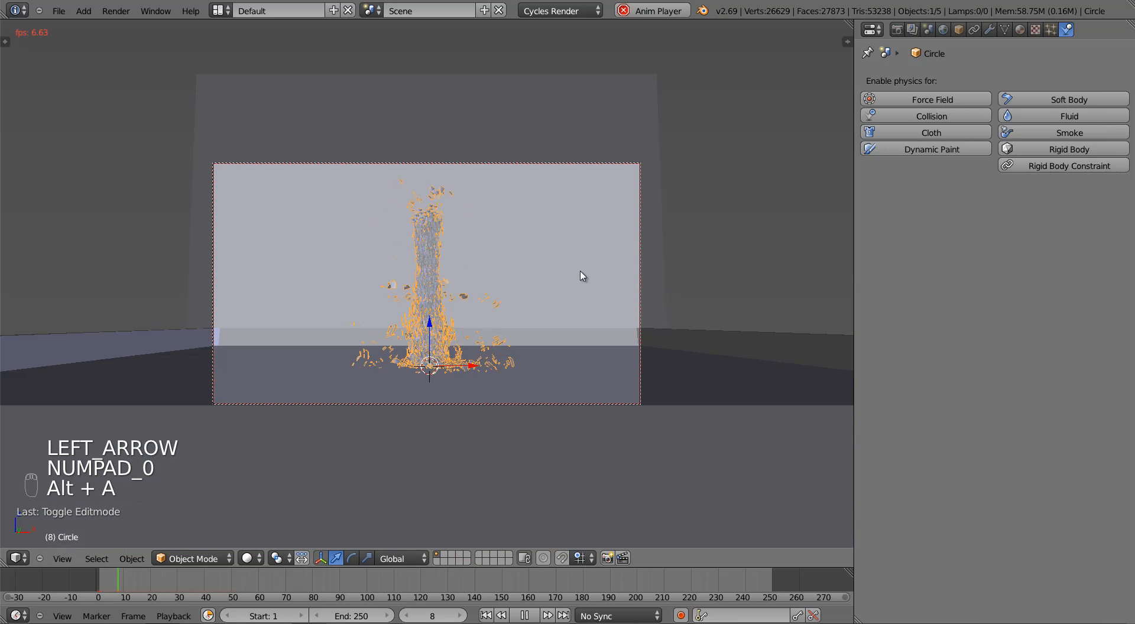
key("alt+a")
key("shift+Left")
key("shift+Left")
key("shift+Left")
key("shift+Left")
key("shift+Left")
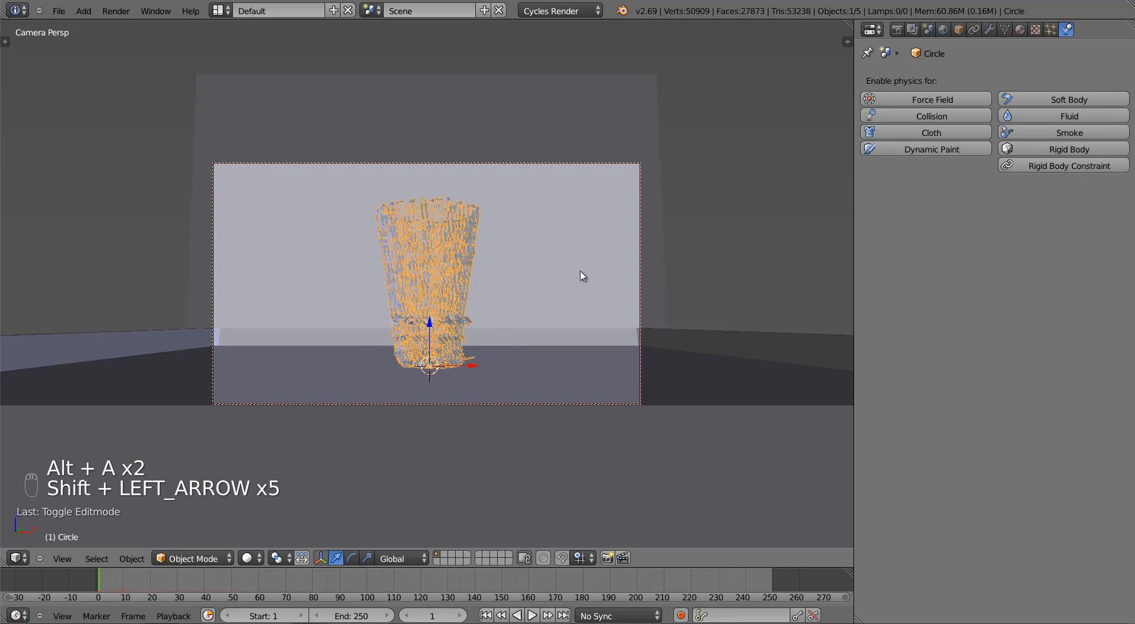
key("Left")
Step: Set the cup particle system's normal velocity to 7 and its particle number to 5000
left_click(1050, 29)
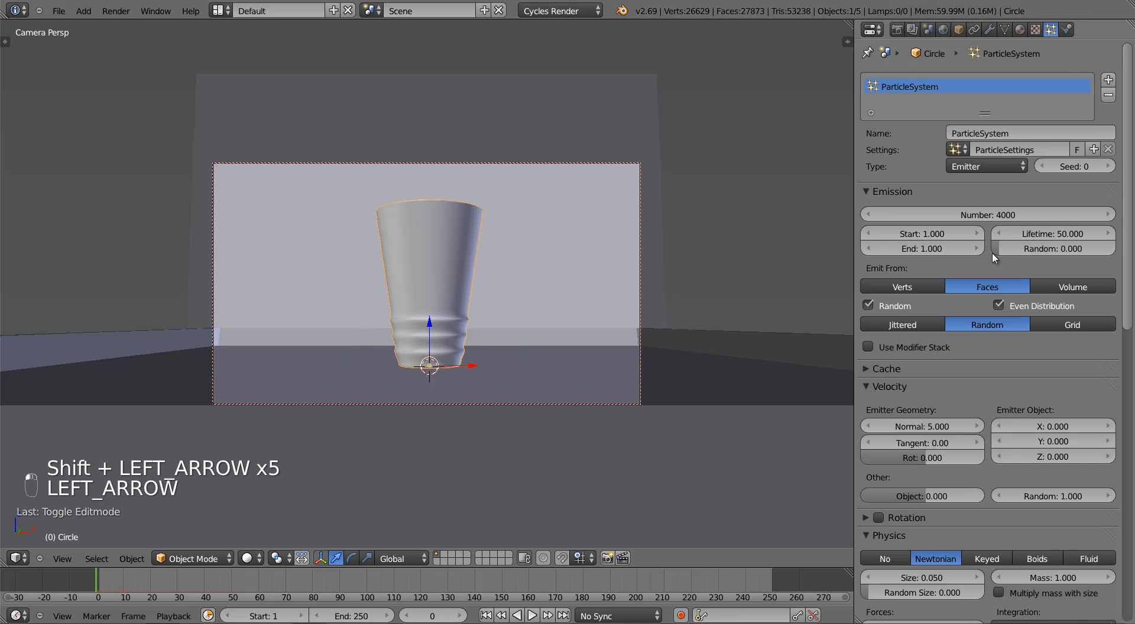
left_click(919, 421)
type("7")
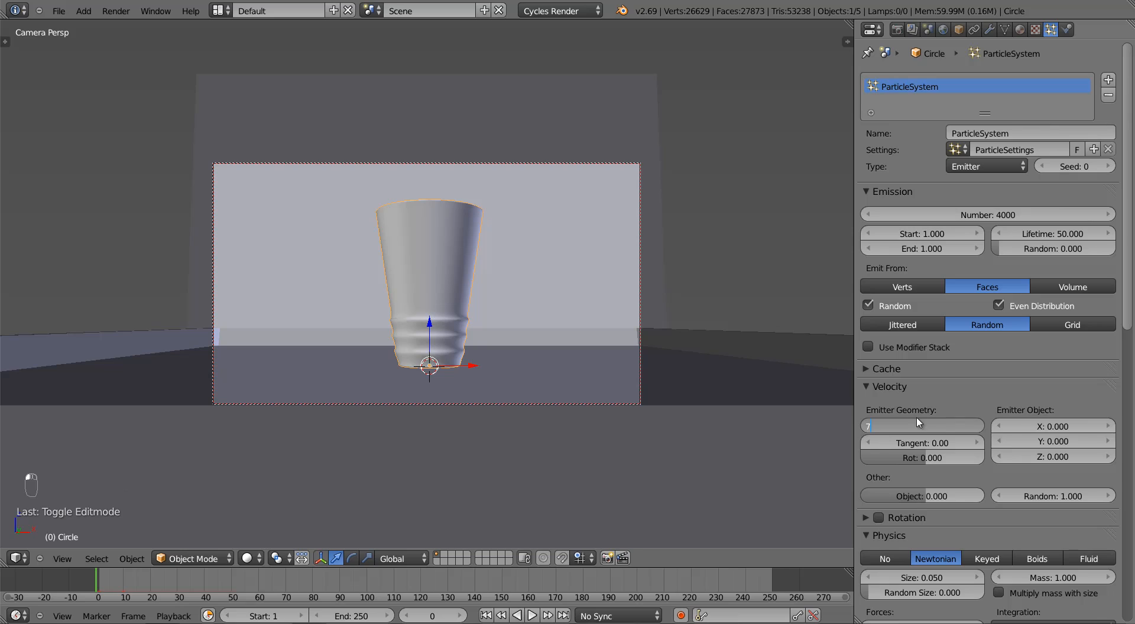
key("Return")
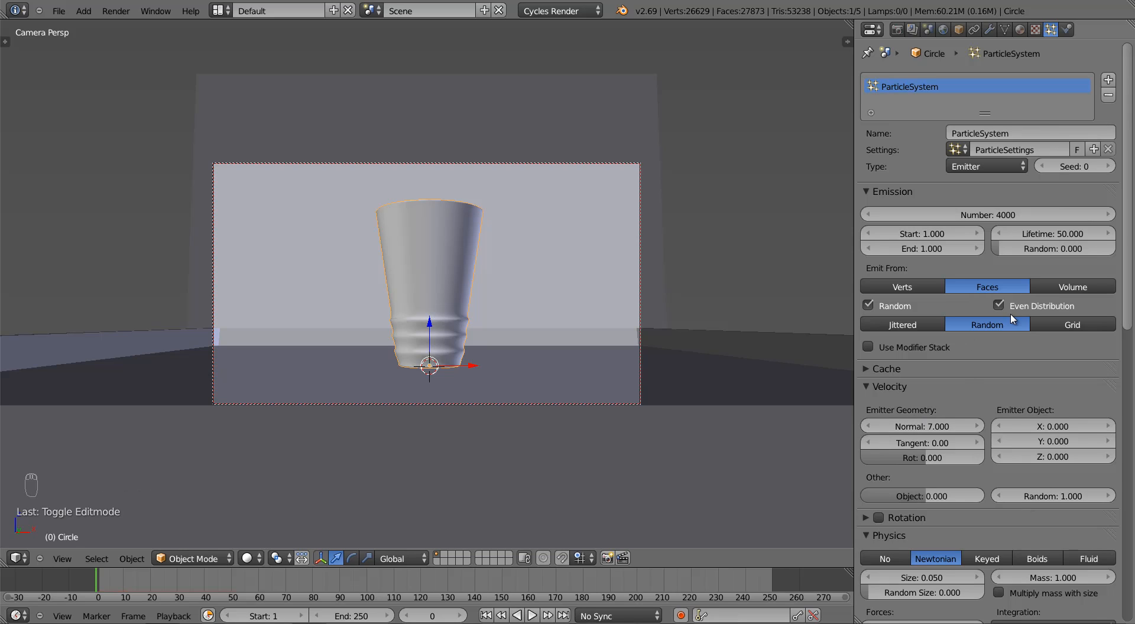
left_click(992, 215)
type("5000")
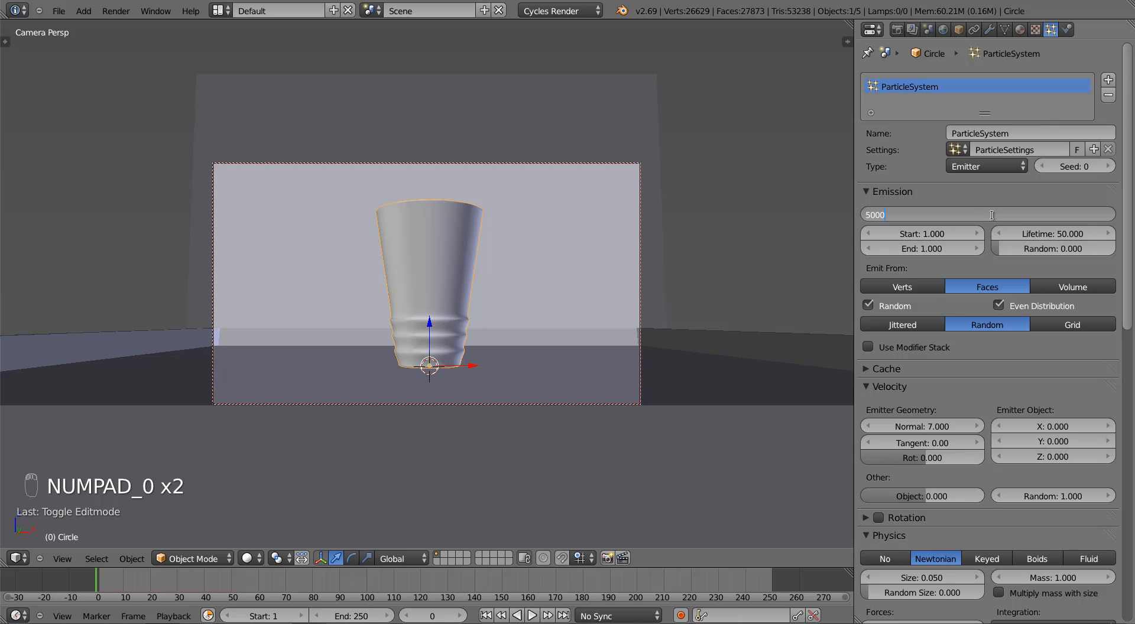
key("Return")
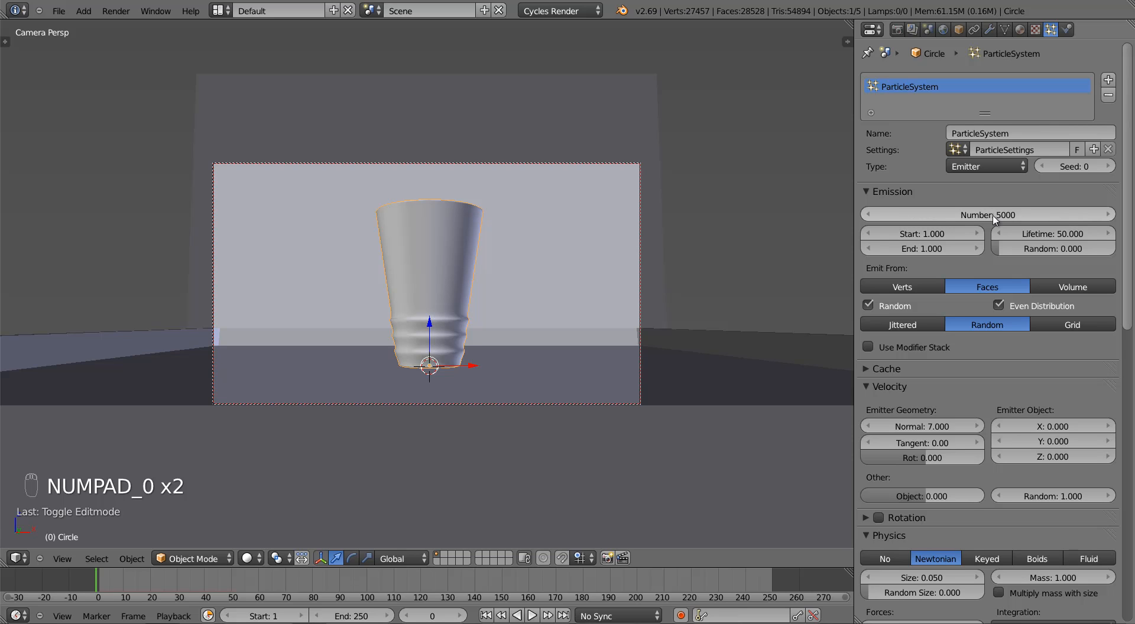
Step: Play the simulation in the camera view, return to frame 0 and save the file
key("alt+a")
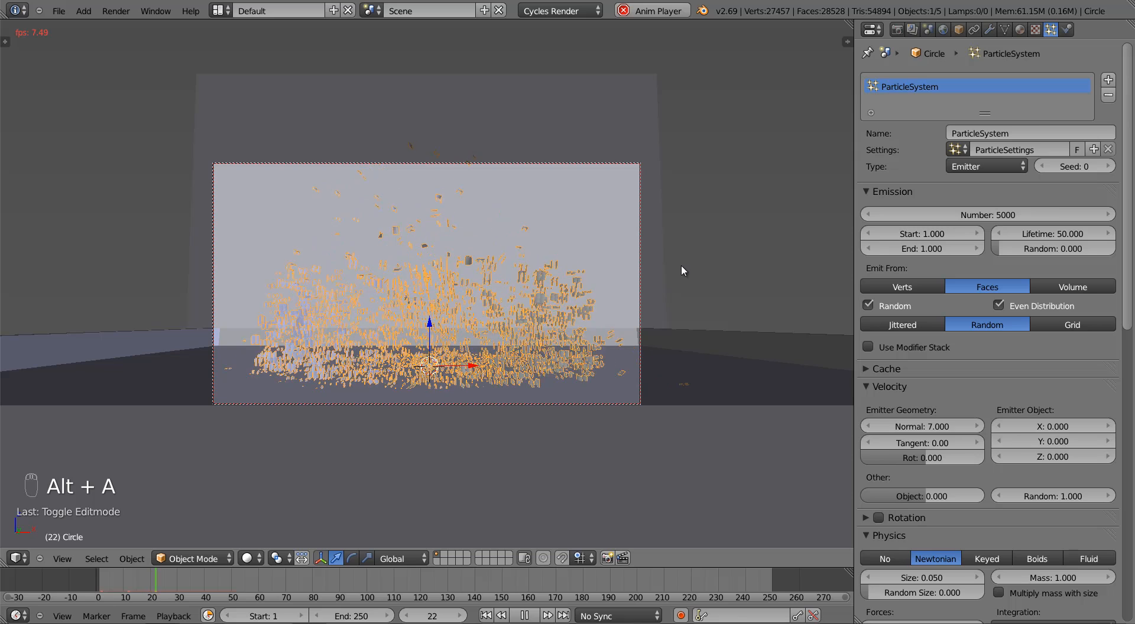
key("alt+a")
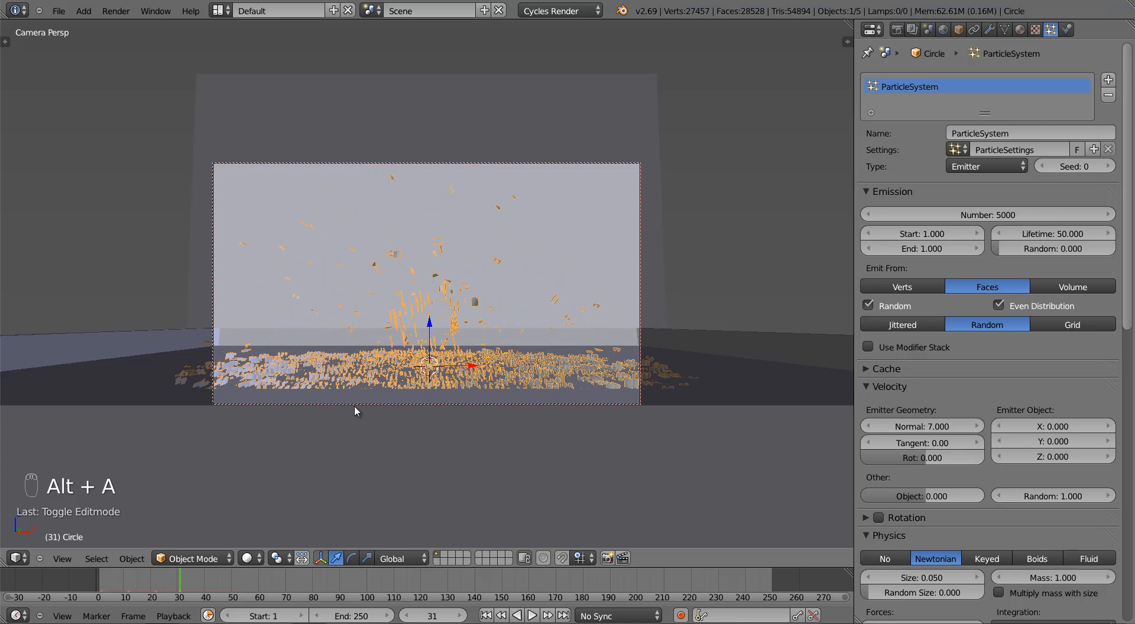
key("shift+Left")
key("ctrl+s")
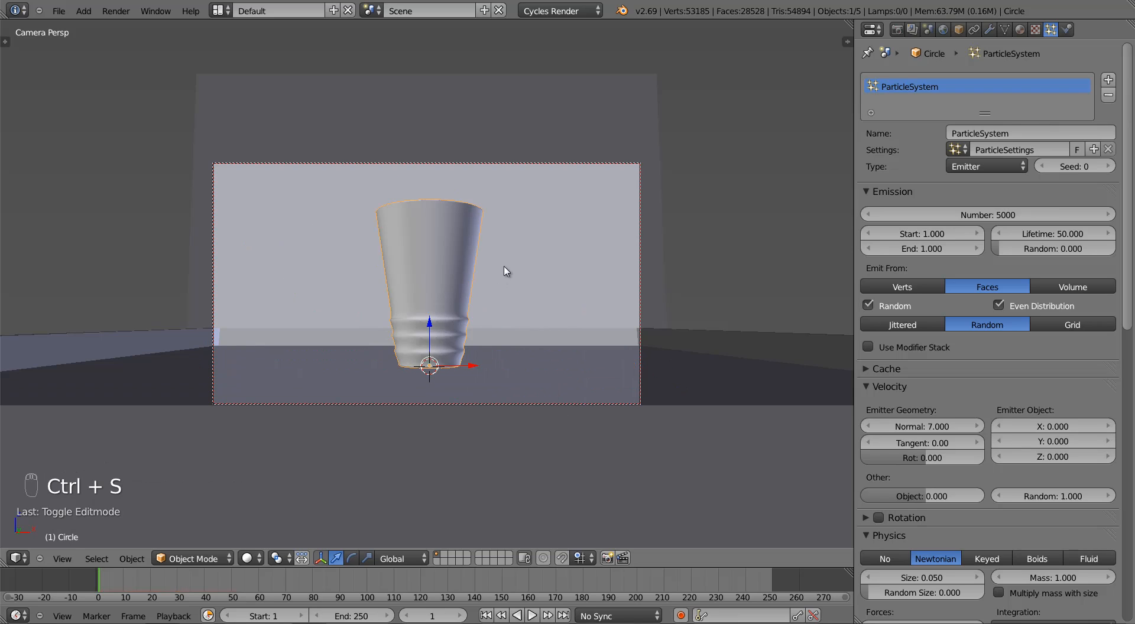
key("Left")
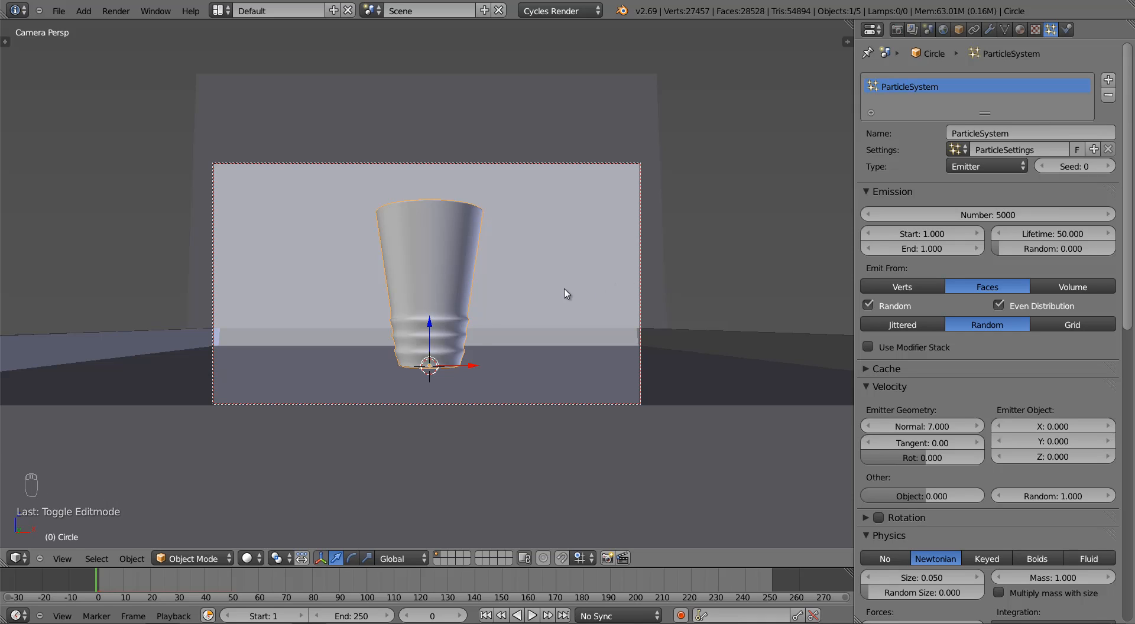
key("ctrl+s")
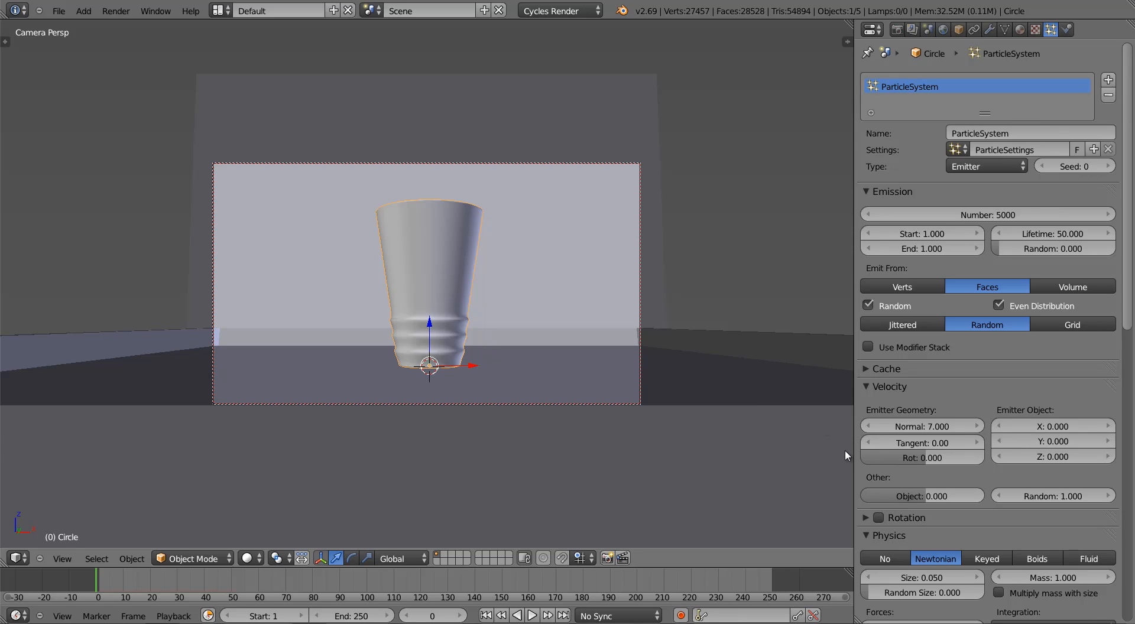
Step: Set the particles' random velocity to 3 and their normal emitter velocity to 4
left_click(1057, 496)
type("3")
key("Return")
left_click(925, 423)
type("1")
key("Return")
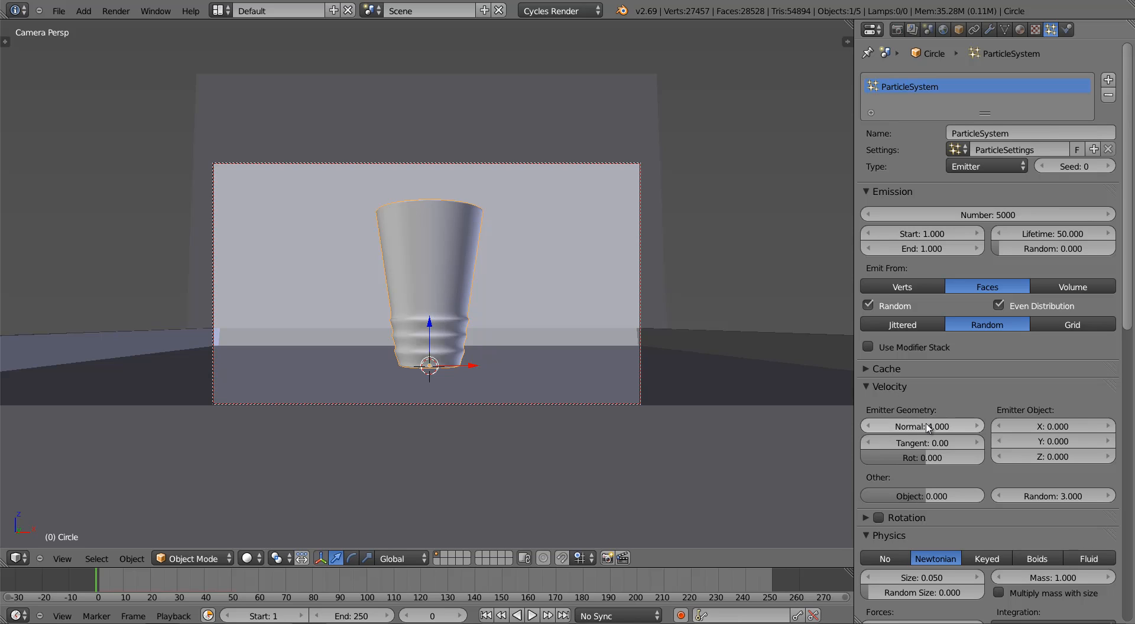
Step: Set the particles' random size to 0.48 and the Brownian force to 1 in the physics settings
scroll(929, 590, "down", 6)
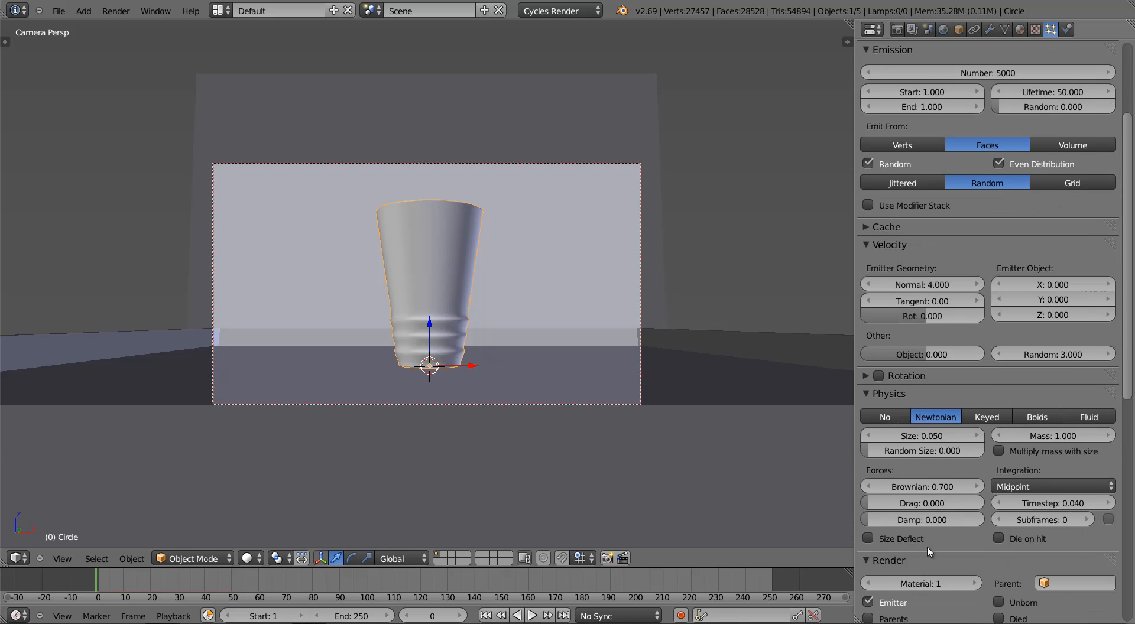
left_click_drag(895, 458, 950, 457)
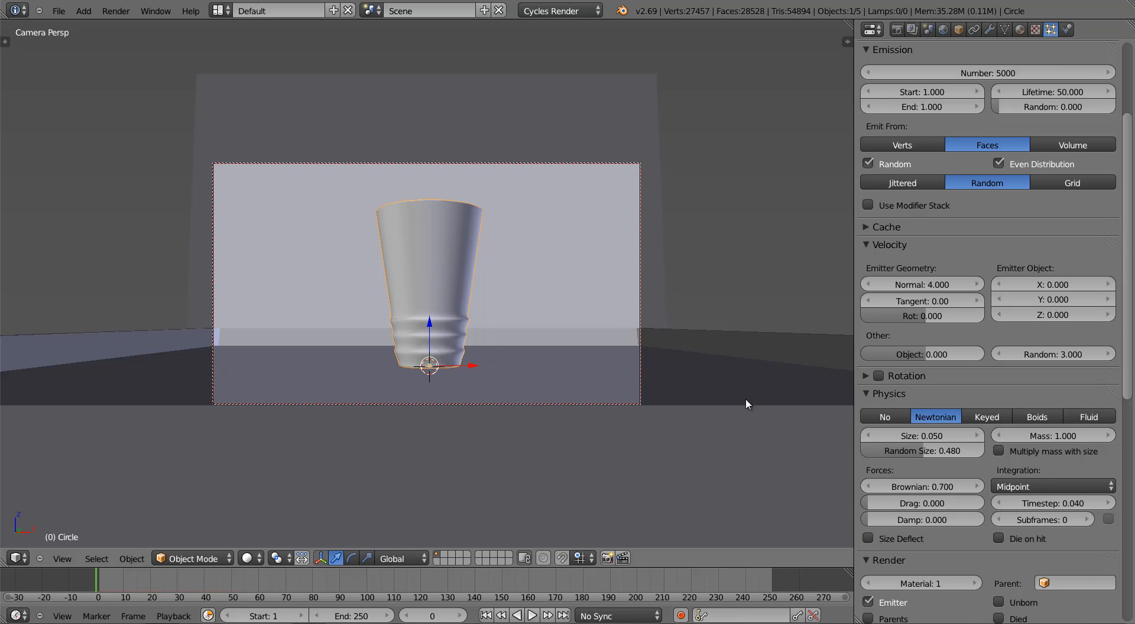
left_click(927, 487)
type("1")
key("Return")
Step: Play the simulation, rewind it, and step forward frame by frame to frame 24 to examine the explosion
key("alt+a")
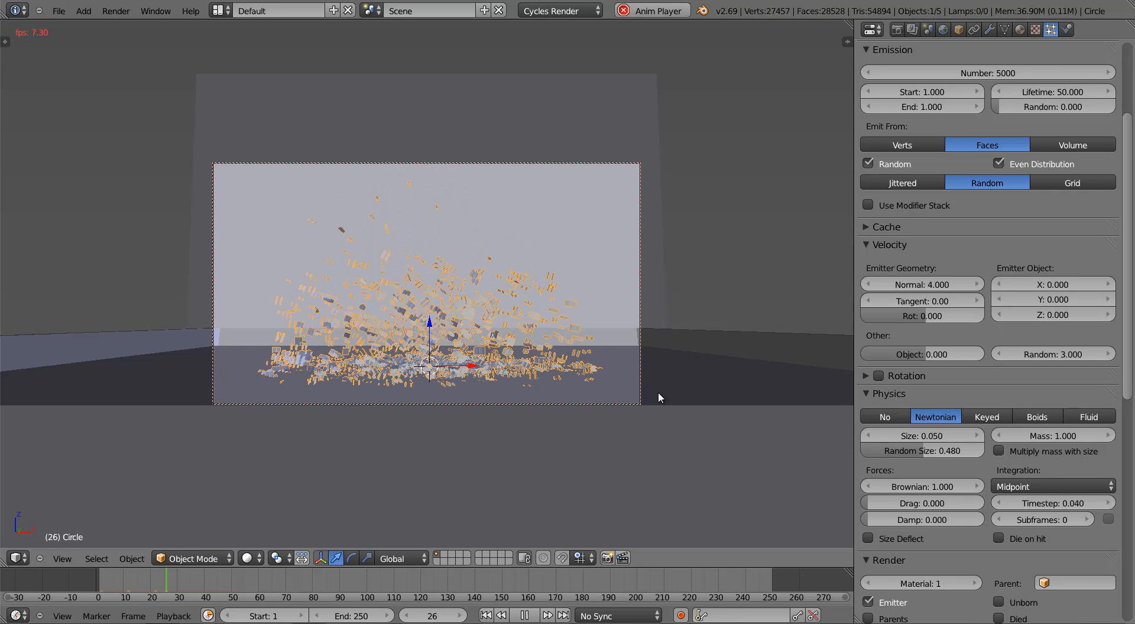
key("alt+a")
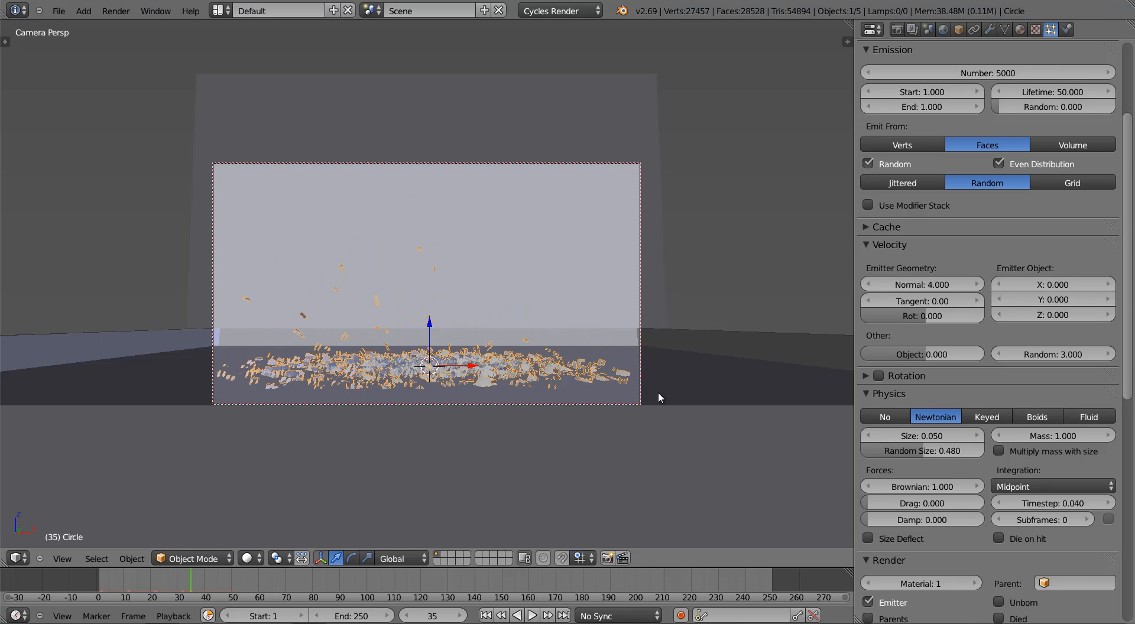
key("shift+Left")
key("Right")
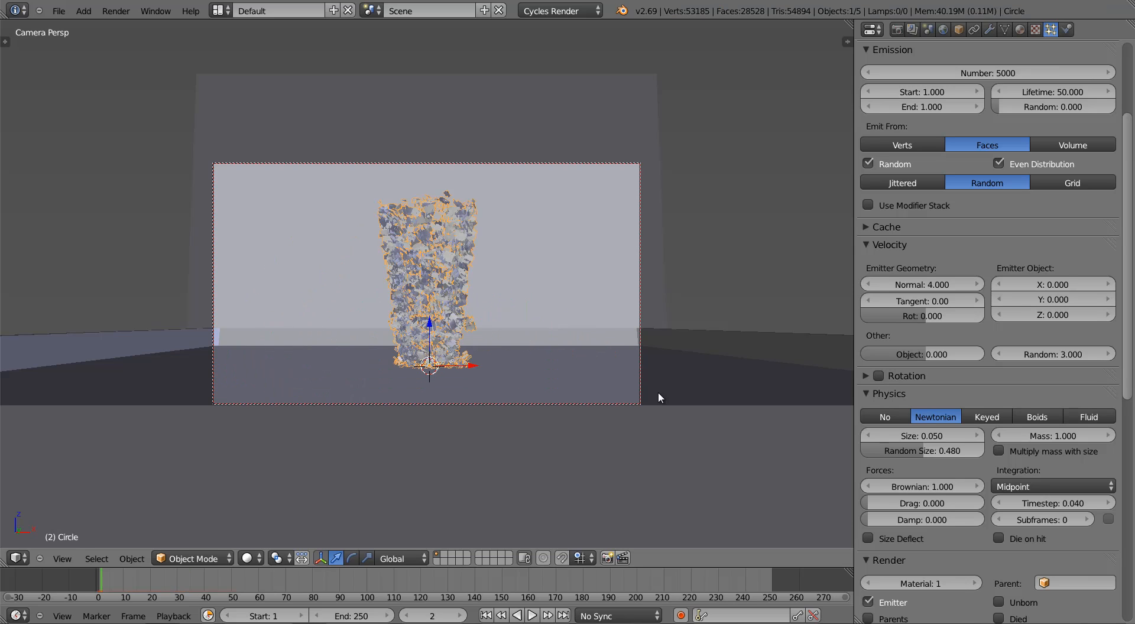
key("Right")
key("Right")
key("Right")
key("Right")
key("Right")
key("Right")
key("Right")
key("Right")
key("Right")
key("Right")
key("Right")
key("Right")
key("Right")
key("Right")
key("Right")
key("Right")
key("Right")
key("Right")
key("Right")
key("Right")
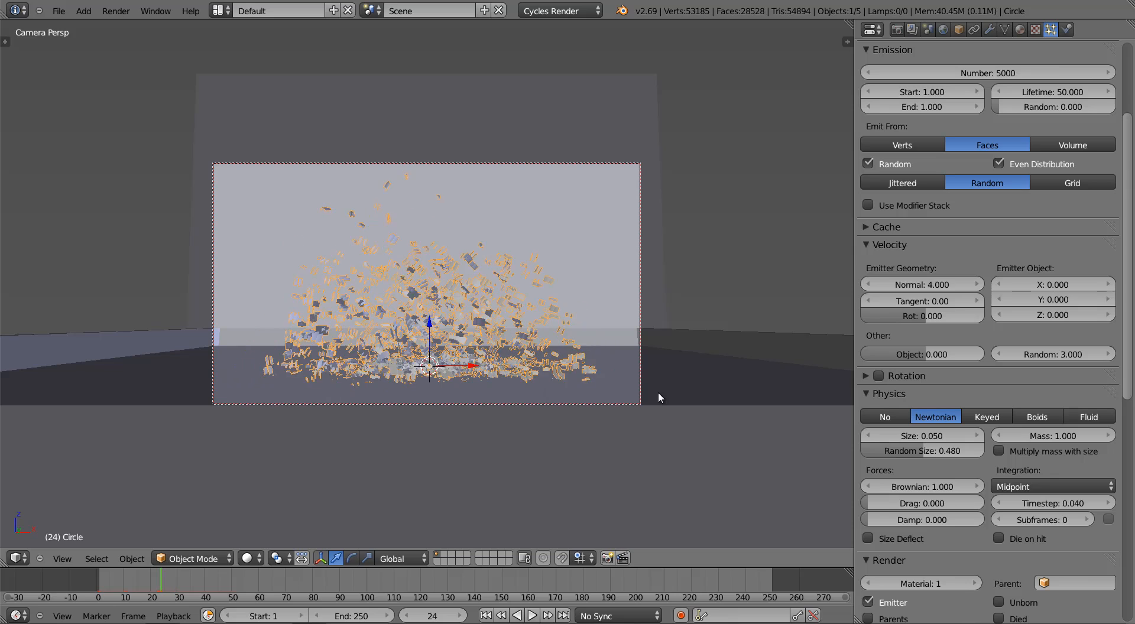
Step: Step back to frame 0 and save over the existing blend file
key("Left")
key("Left")
key("Left")
key("Left")
key("Left")
key("Left")
key("Left")
key("Left")
key("Left")
key("Left")
key("Left")
key("Left")
key("Left")
key("Left")
key("Left")
key("Left")
key("Left")
key("Left")
key("Left")
key("Left")
key("ctrl+s")
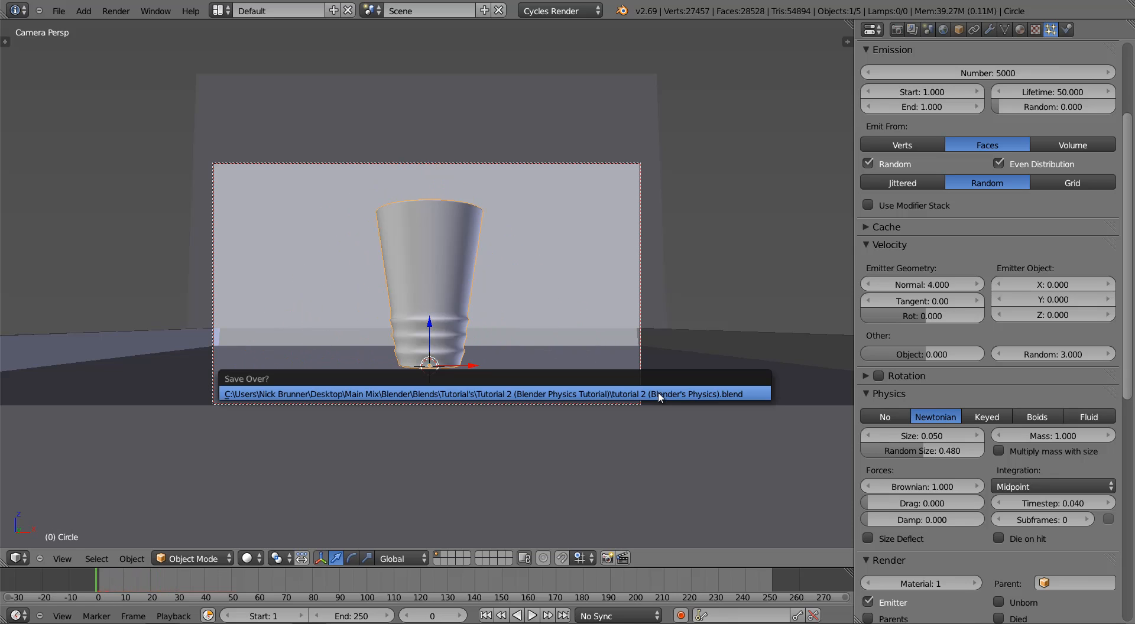
left_click(660, 395)
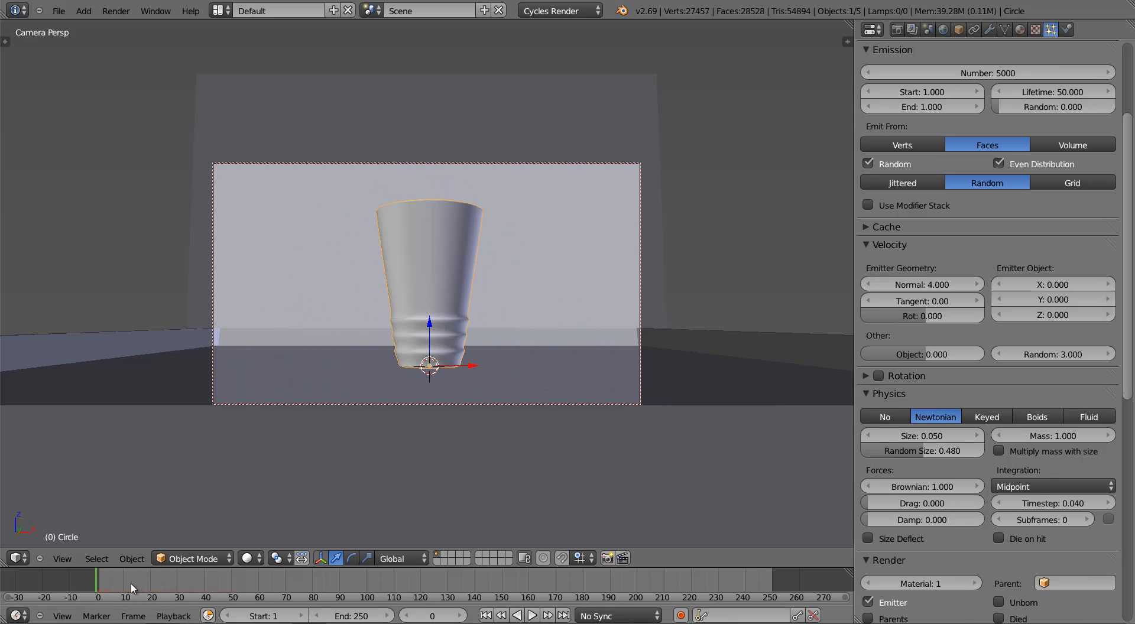
Step: Preview frame 5 in Rendered viewport shading, and return to Solid shading at frame 0
left_click(111, 582)
left_click(251, 559)
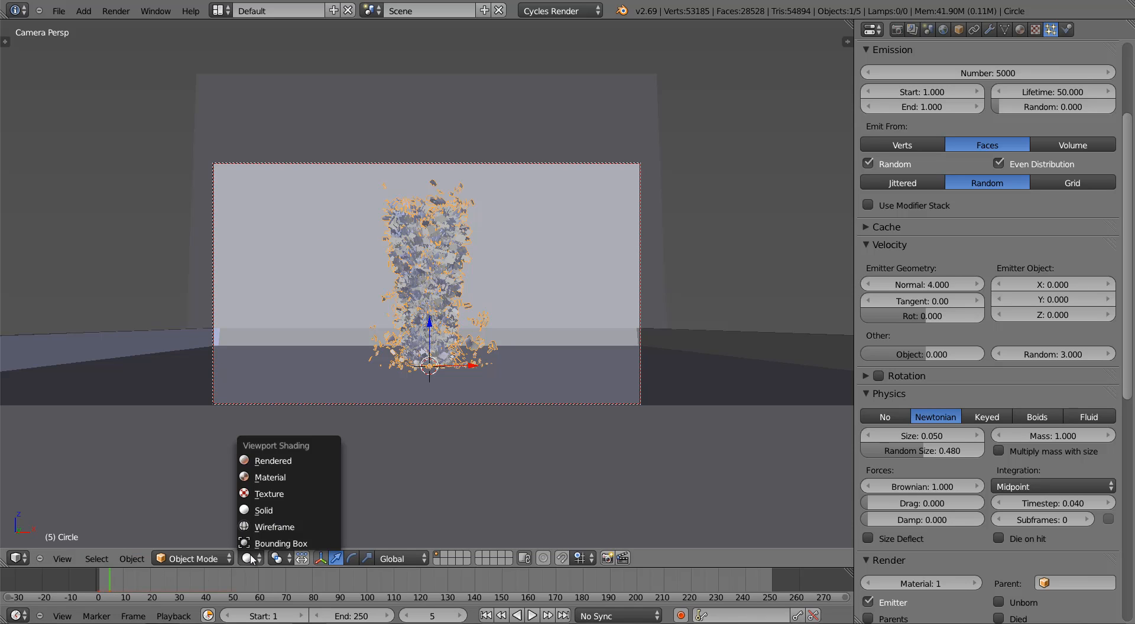
left_click(286, 460)
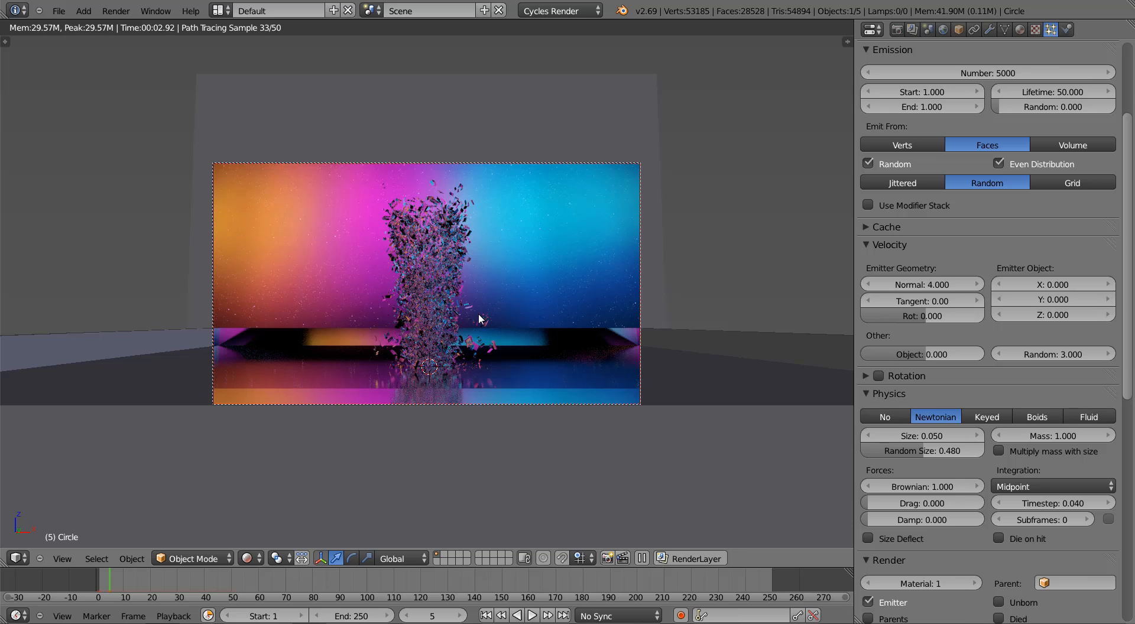
key("shift+z")
key("Left")
key("Left")
key("Left")
key("Left")
key("Left")
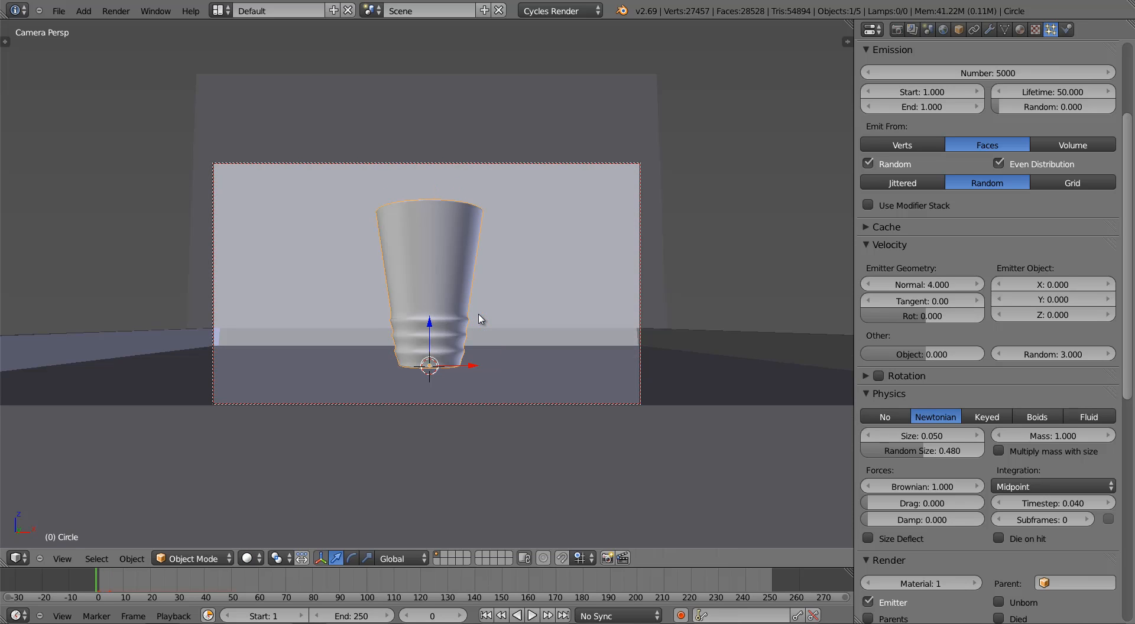
Step: Show the scene in wireframe from the front orthographic view, with the cup and all surrounding planes in frame
key("KP_1")
key("z")
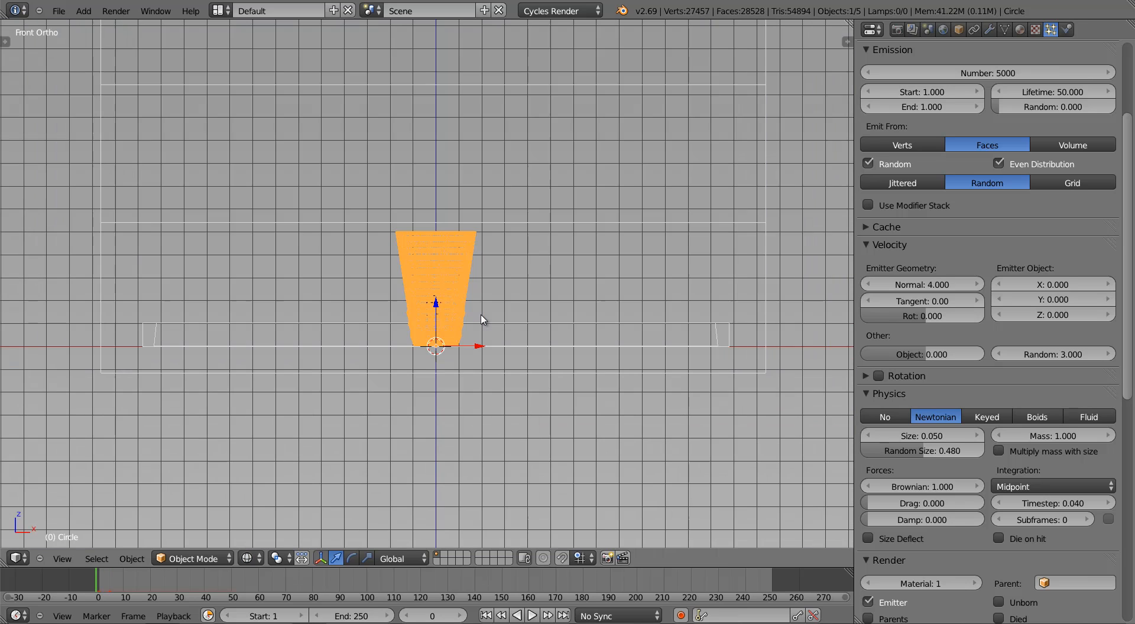
scroll(481, 319, "down", 2)
middle_click_drag(484, 287, 483, 313, "shift")
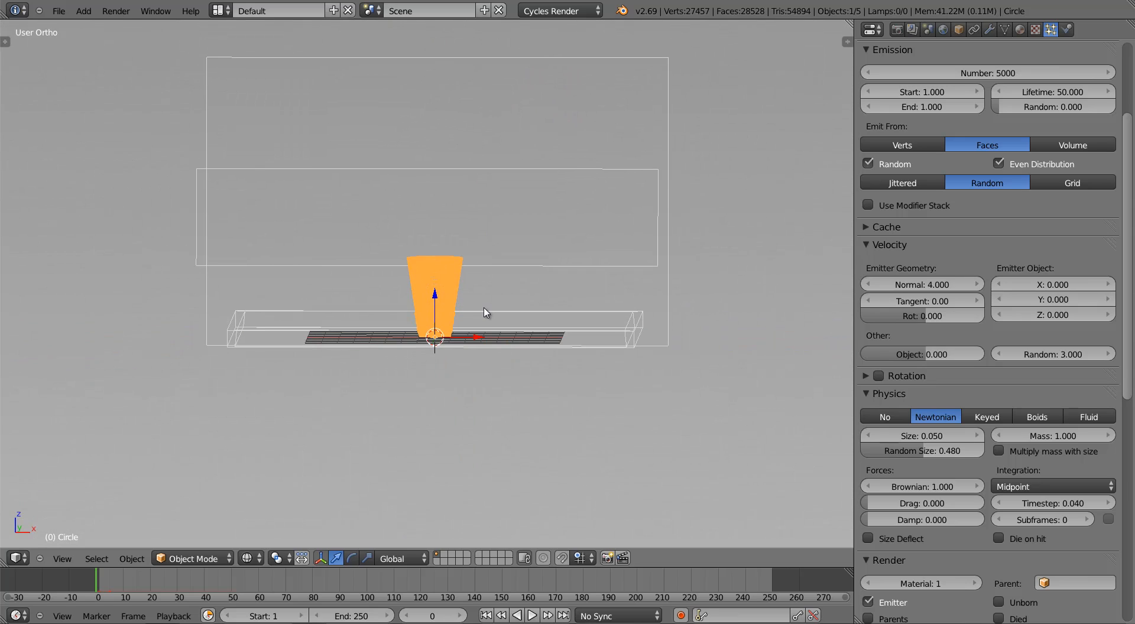
key("KP_1")
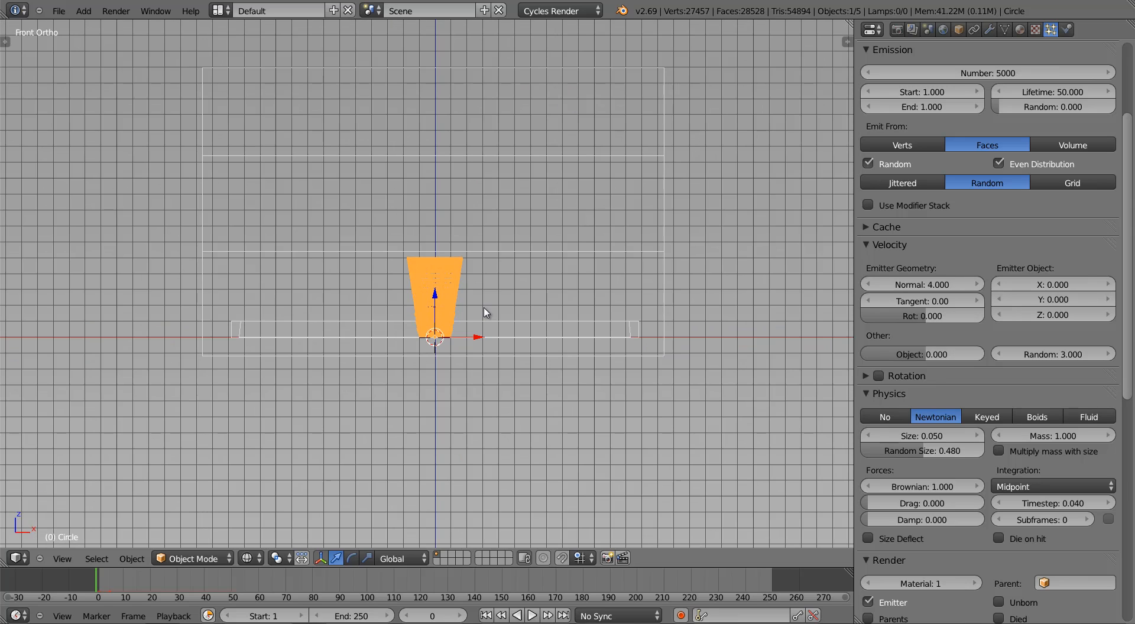
Step: Deselect everything and save over the existing blend file
key("a")
key("ctrl+s")
left_click(486, 313)
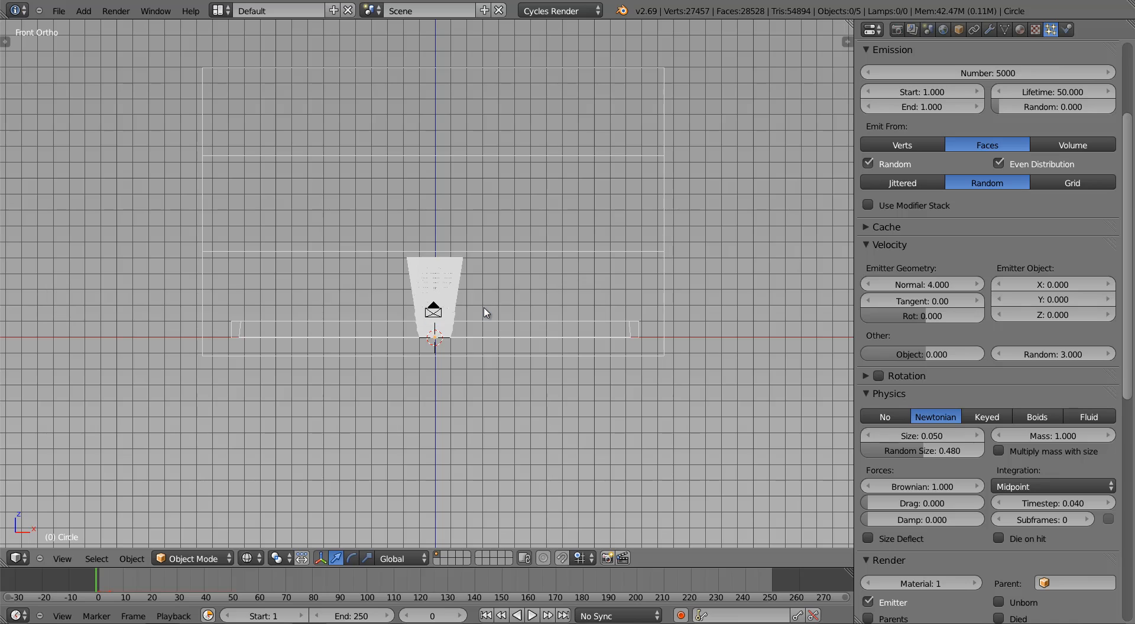
Step: Add a cube and raise its mesh 1 unit along Z in Edit Mode, so its base sits on the object origin
key("shift+a")
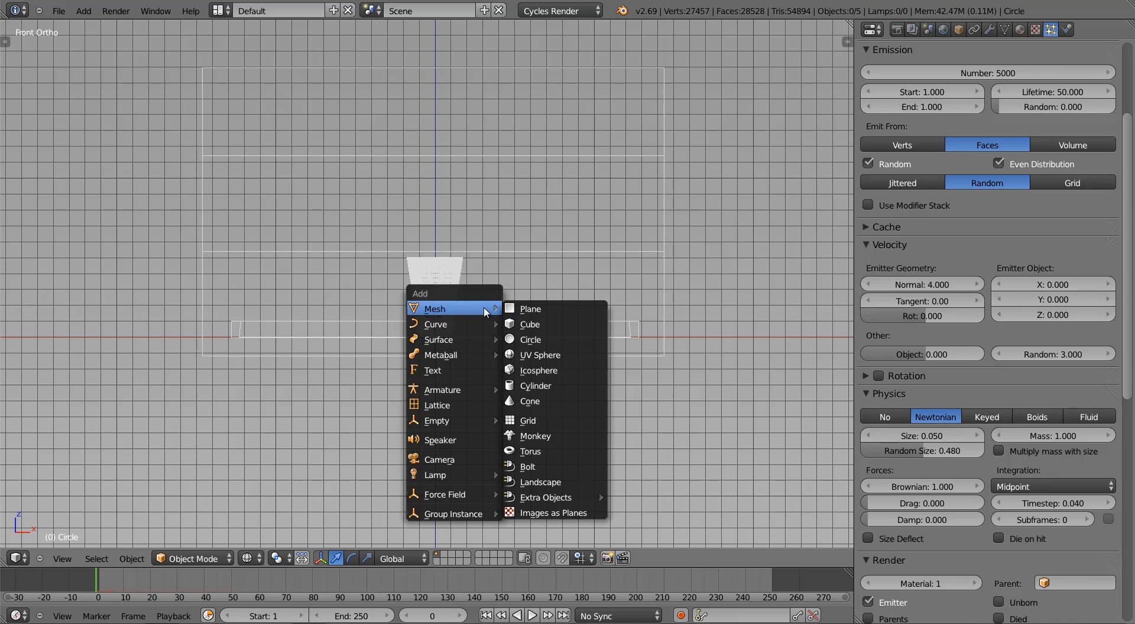
left_click(561, 329)
key("Tab")
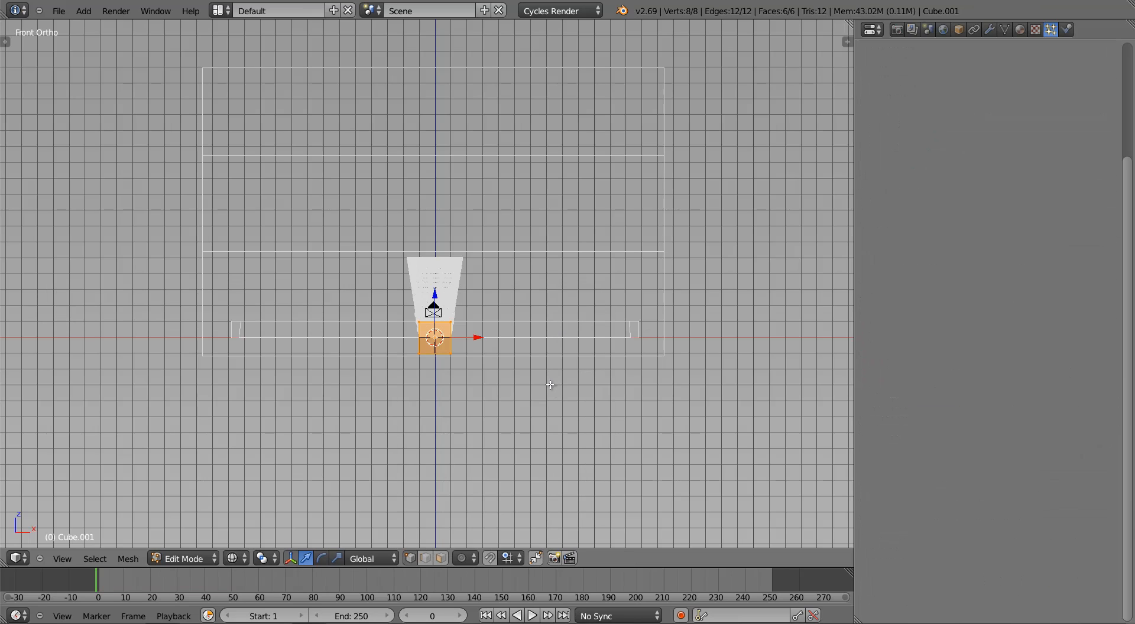
key("g")
key("z")
key("1")
key("Return")
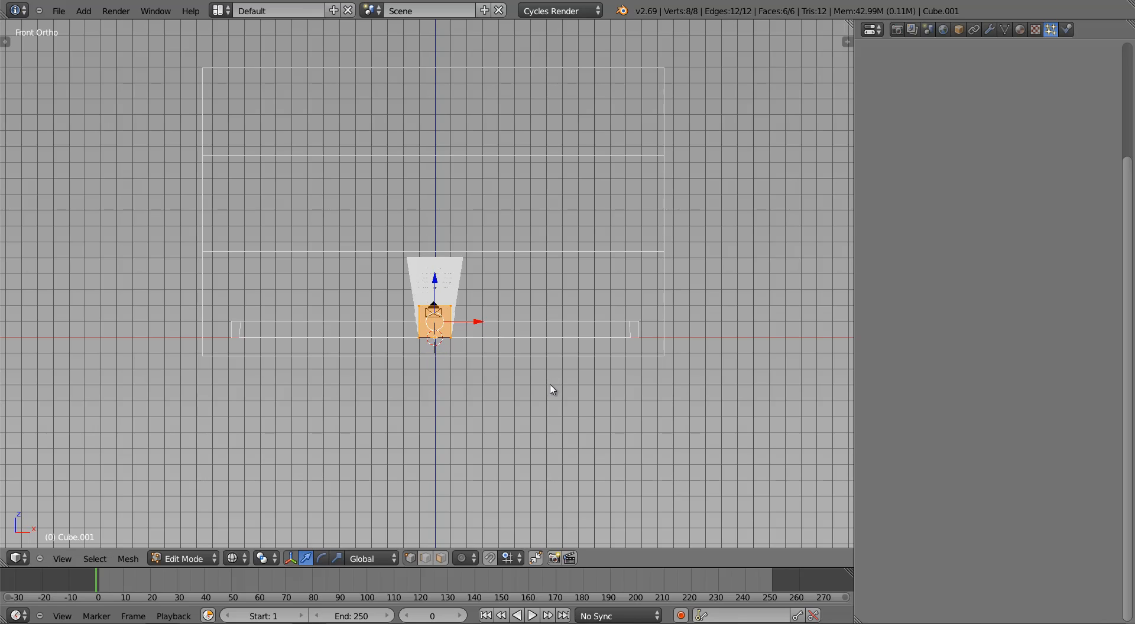
key("Tab")
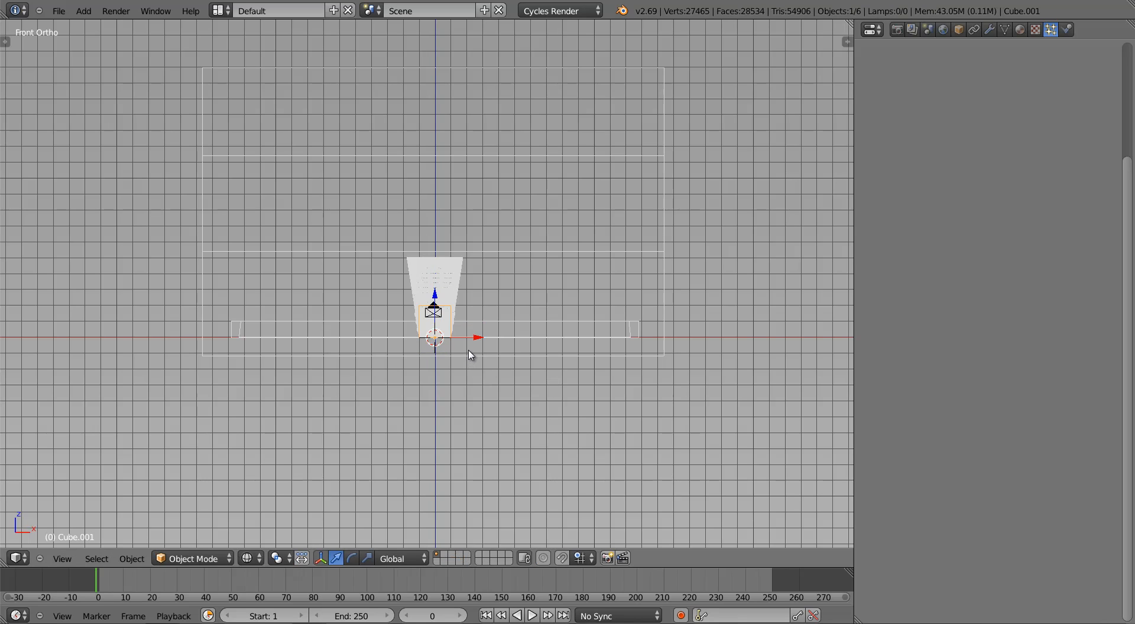
Step: Scale the cube uniformly by 8, and reduce its height by a factor of about 0.75 along Z
key("s")
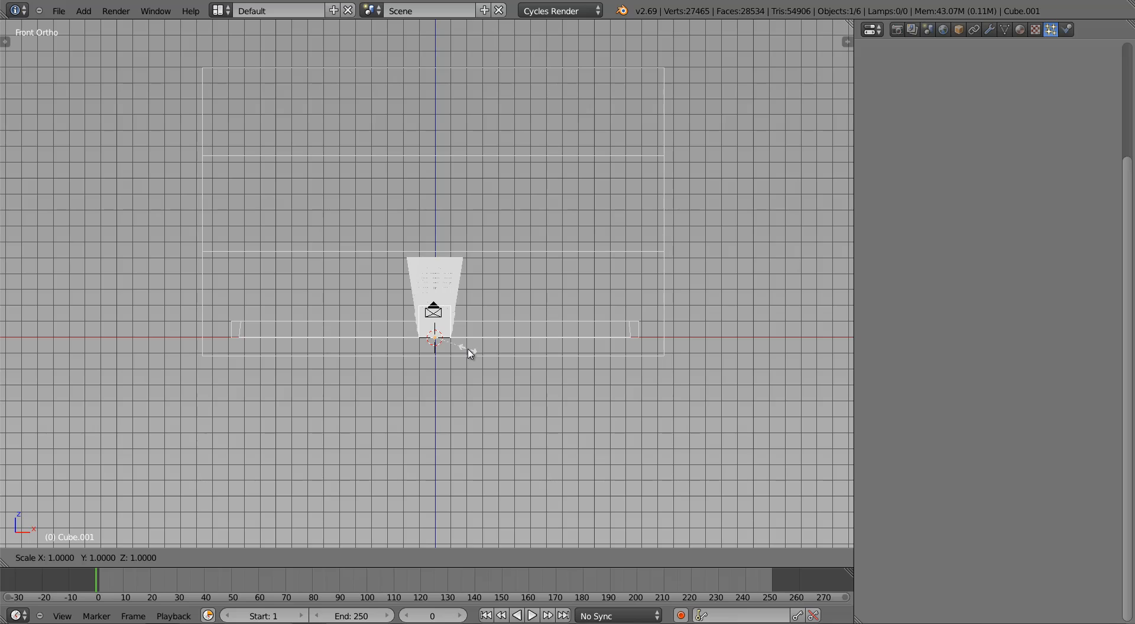
key("8")
key("Return")
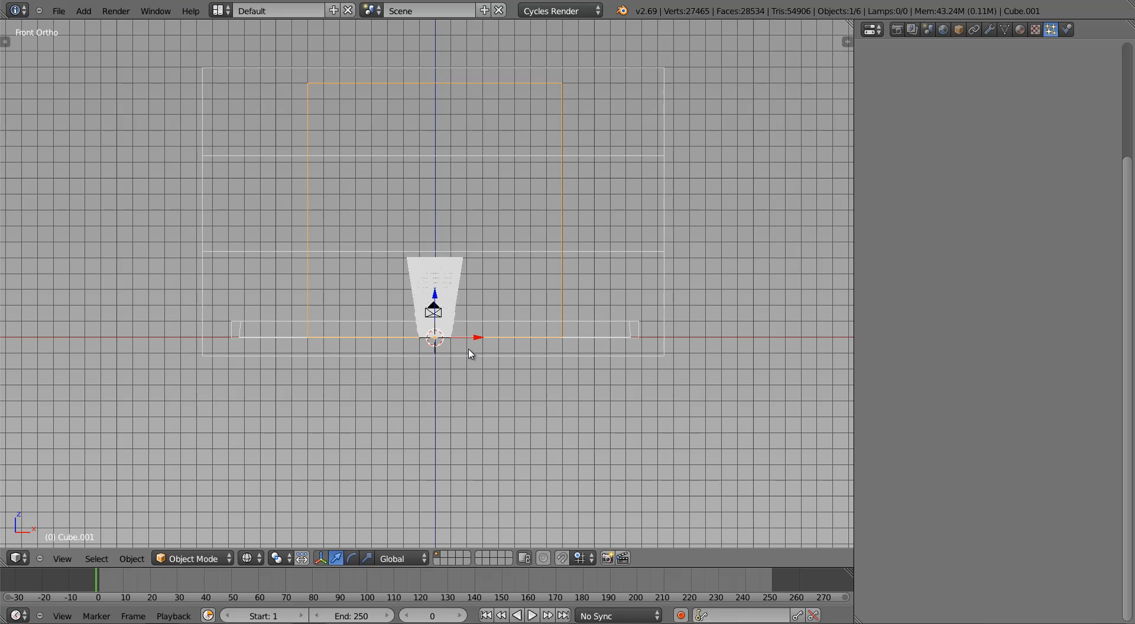
key("s")
key("z")
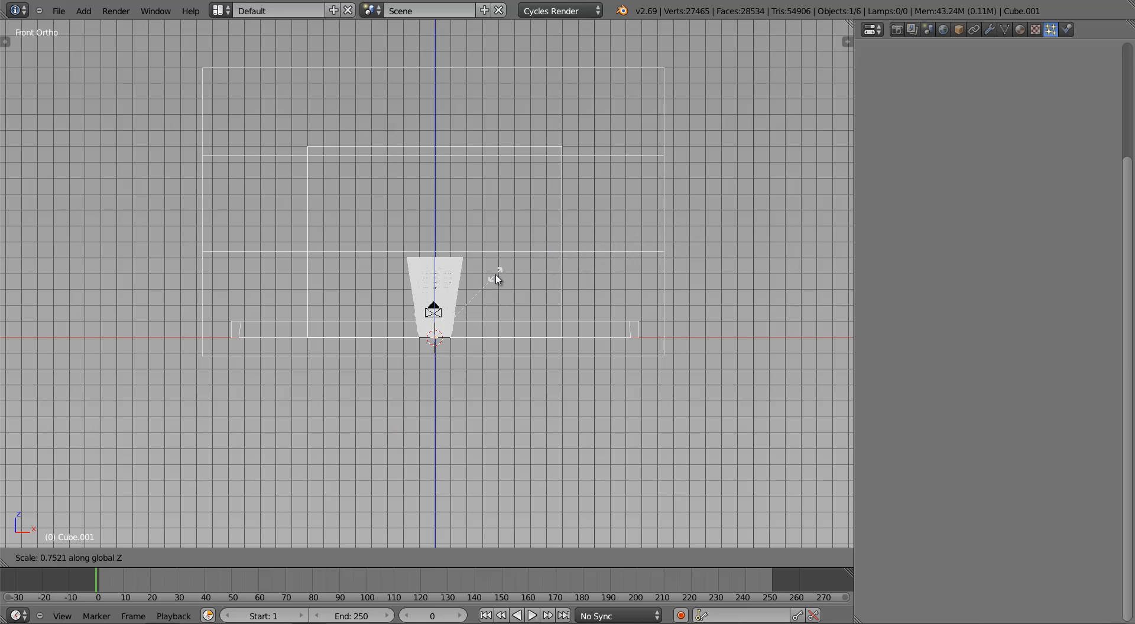
left_click(501, 288)
Step: Stretch the box along X to the tray's width, and by about 1.61 along Y to the tray's depth
key("s")
key("x")
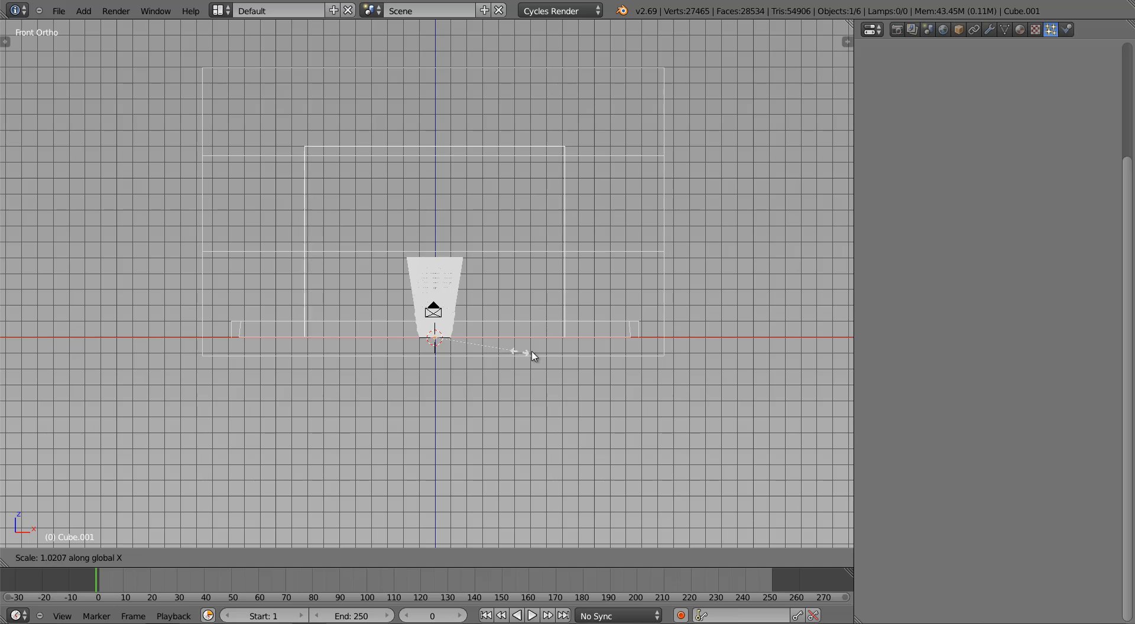
left_click(561, 360)
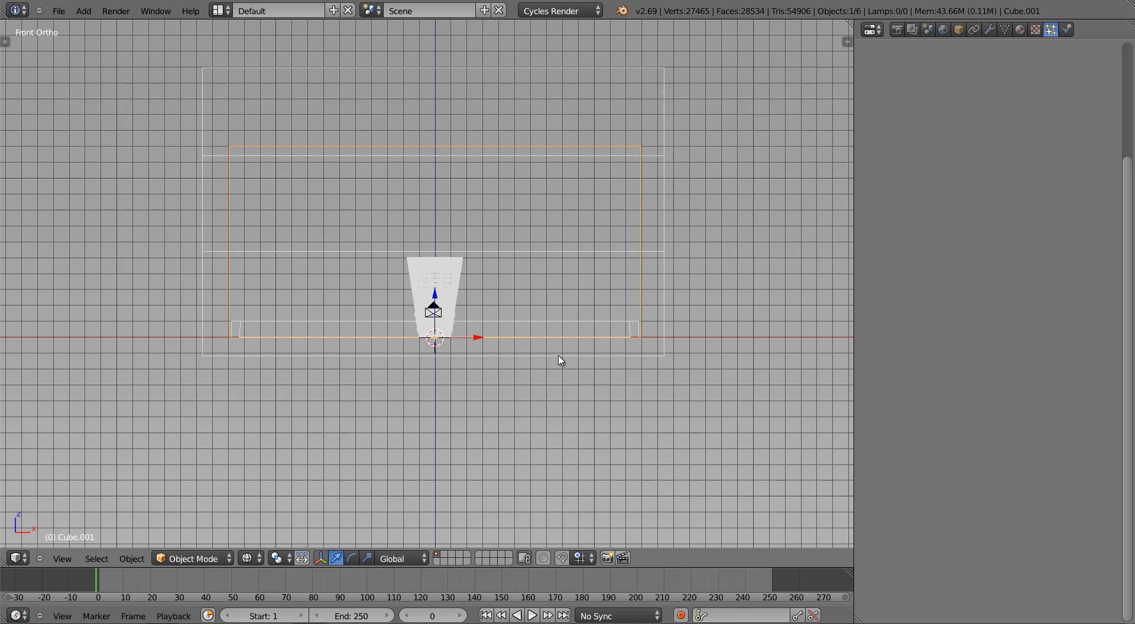
mouse_move(598, 338)
middle_mouse_down()
mouse_move(588, 374)
mouse_move(626, 352)
middle_mouse_up()
key("z")
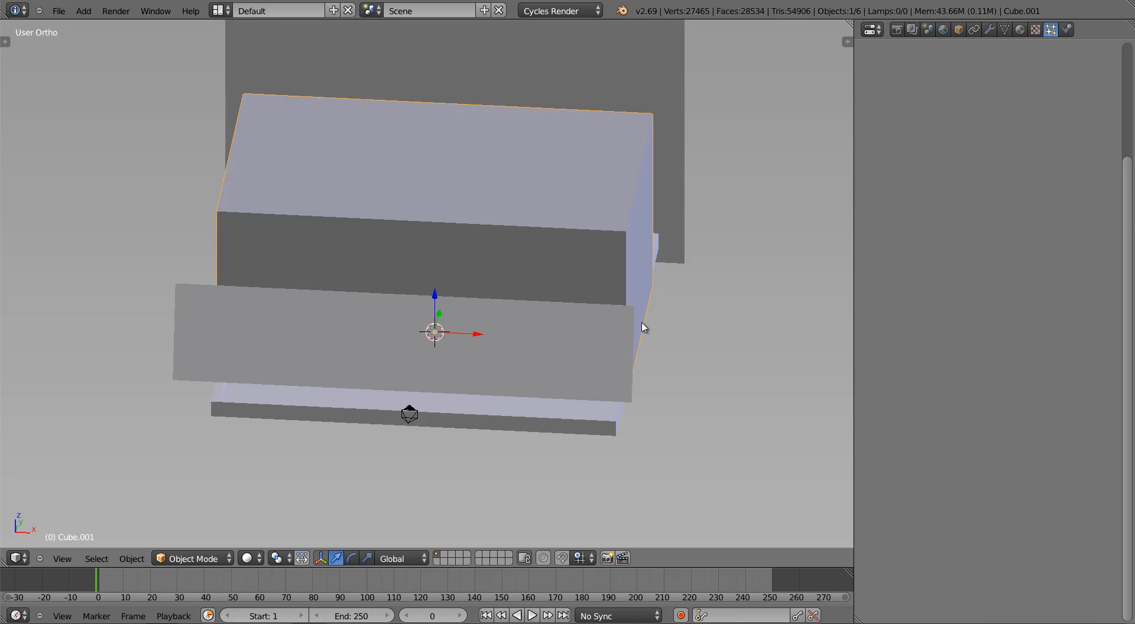
key("KP_7")
key("z")
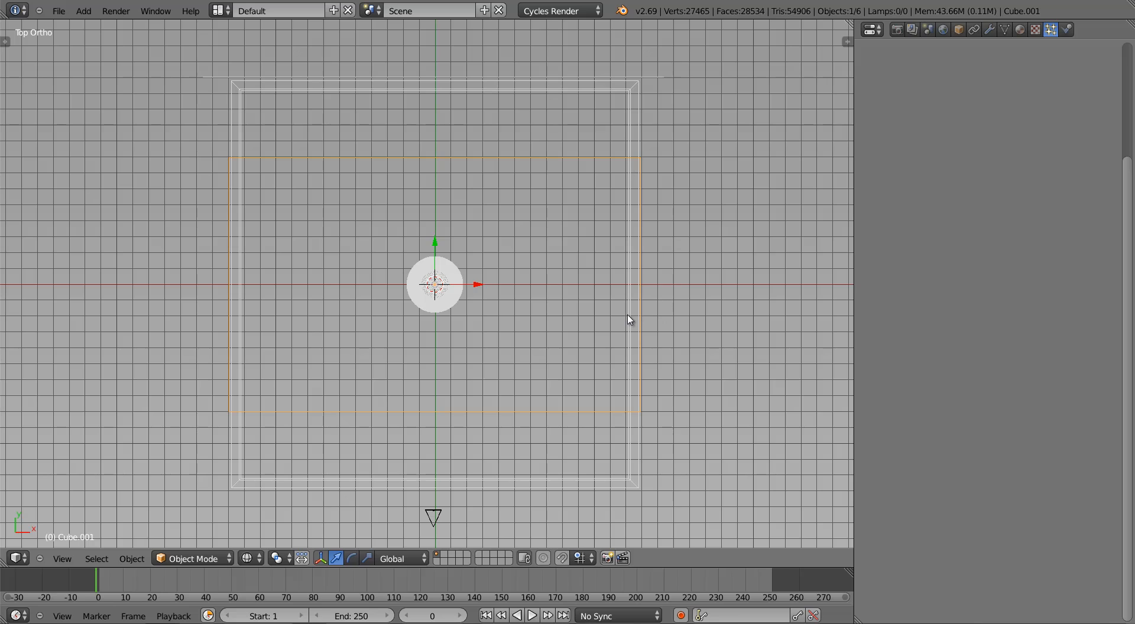
key("s")
key("y")
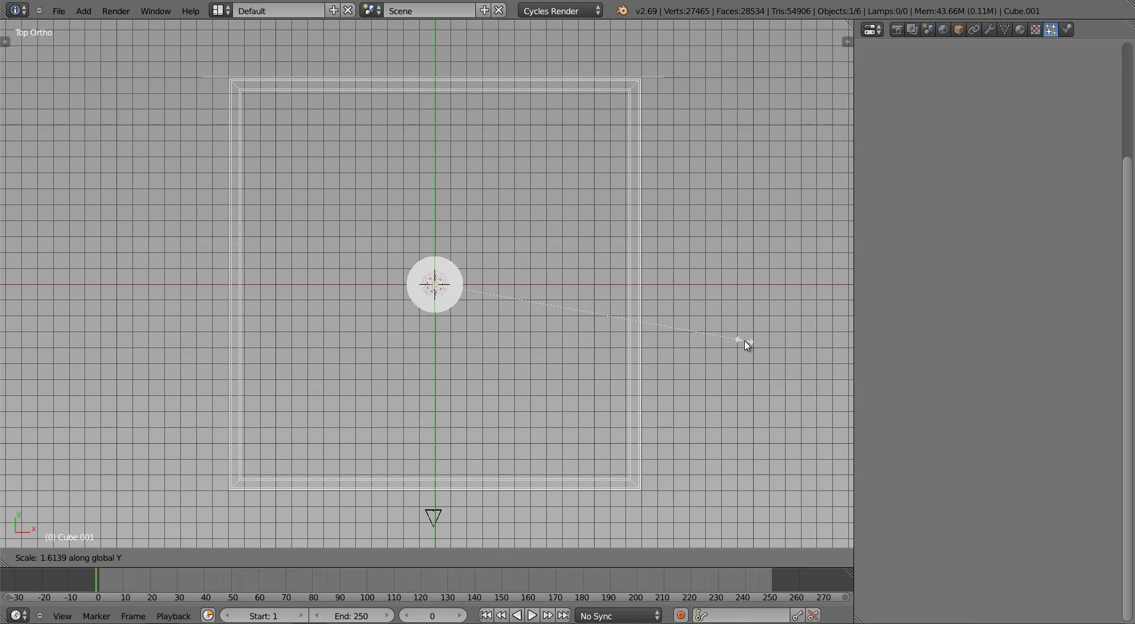
left_click(744, 345)
Step: In Edit Mode, move the camera-side face of the box about 2.3 units outward along negative Y, just past the camera
right_click(240, 196)
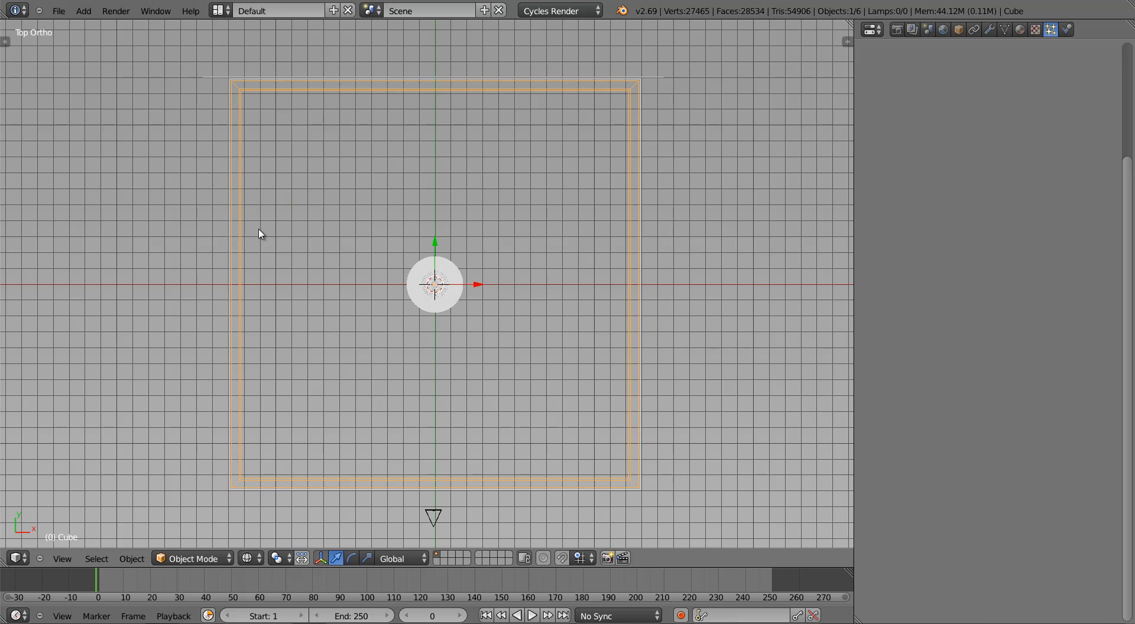
middle_click_drag(537, 393, 462, 341)
right_click(535, 218)
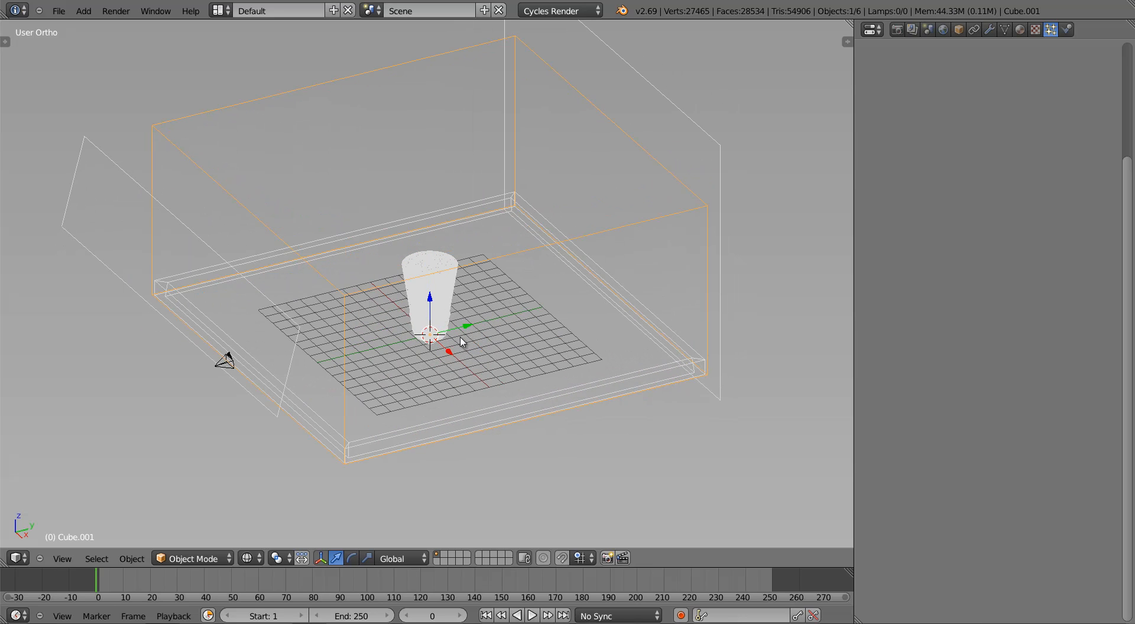
middle_click_drag(400, 374, 358, 376)
key("KP_7")
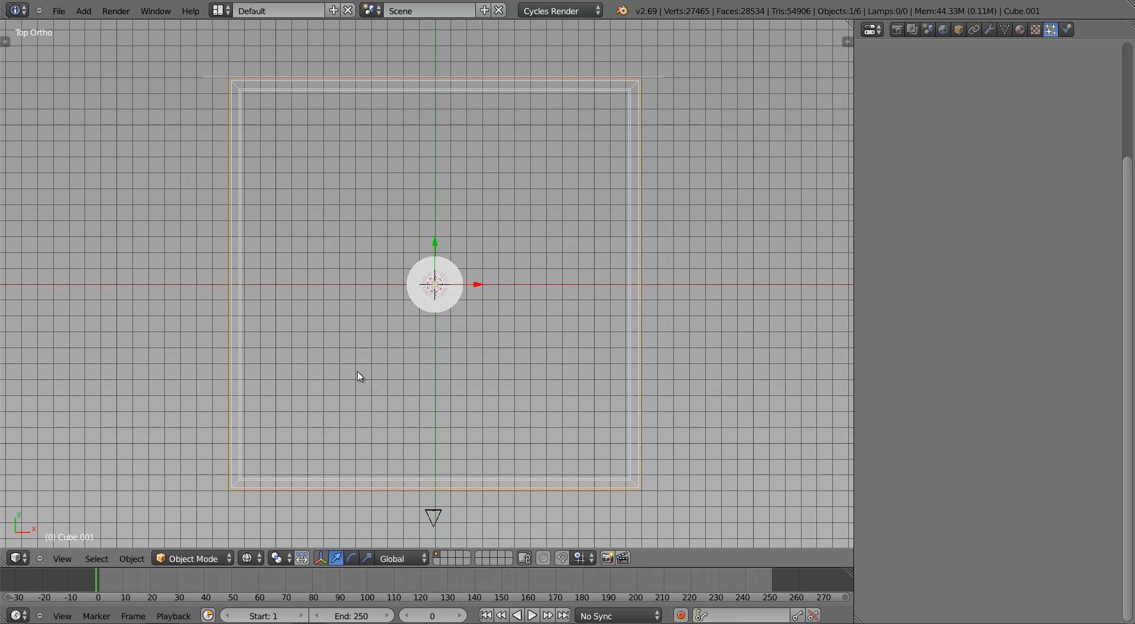
key("Tab")
scroll(352, 482, "down", 2)
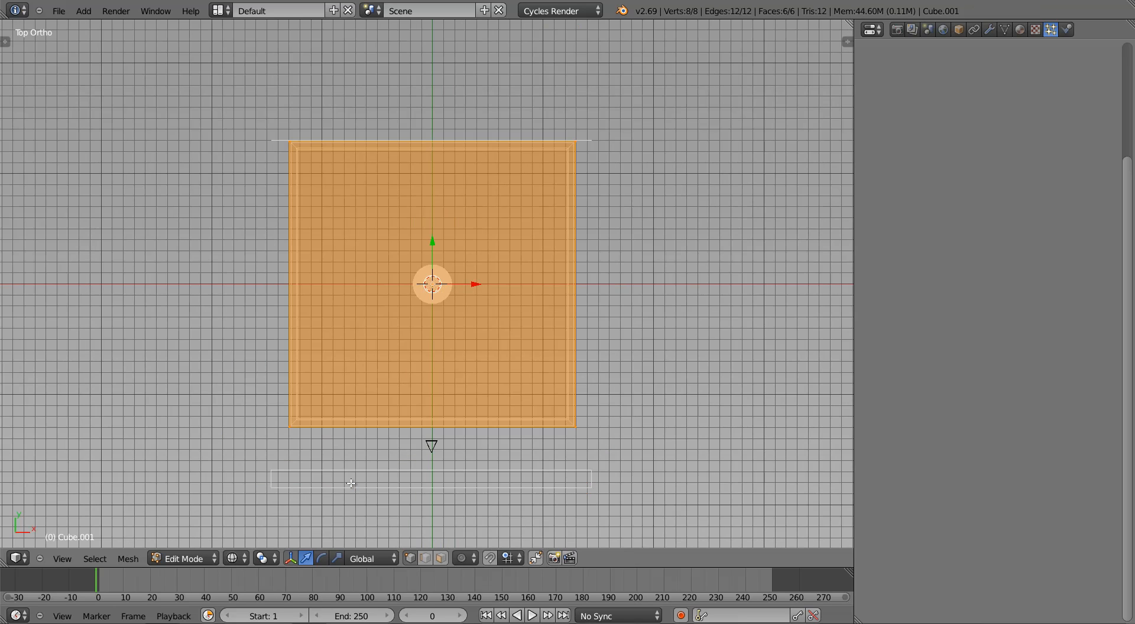
middle_click_drag(316, 418, 305, 355, "shift")
scroll(276, 367, "up", 2)
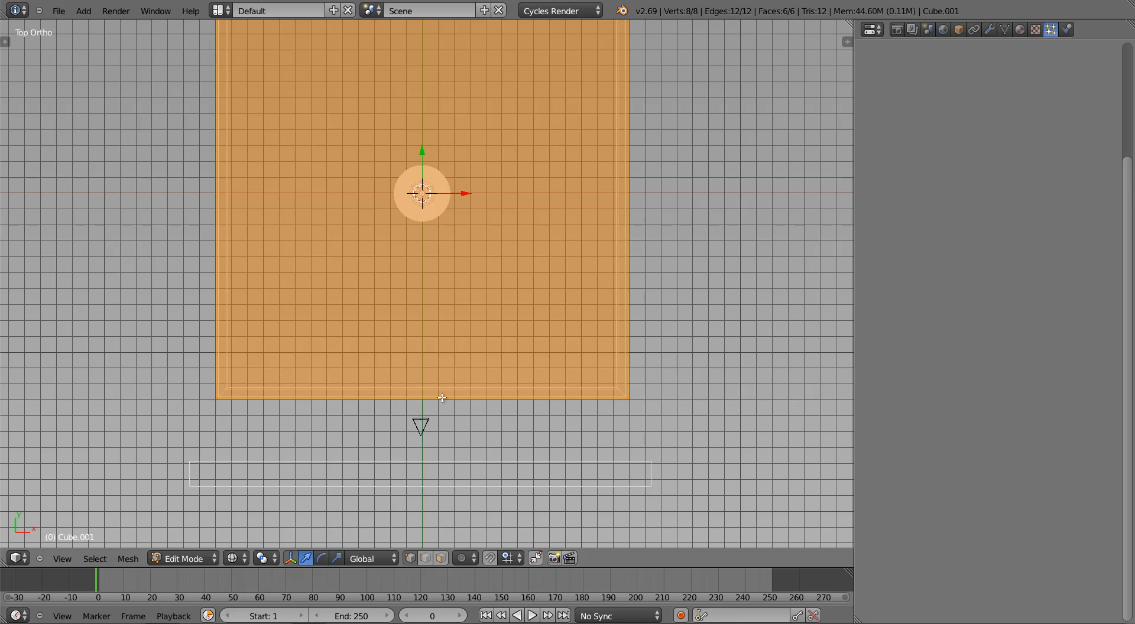
right_click(217, 399)
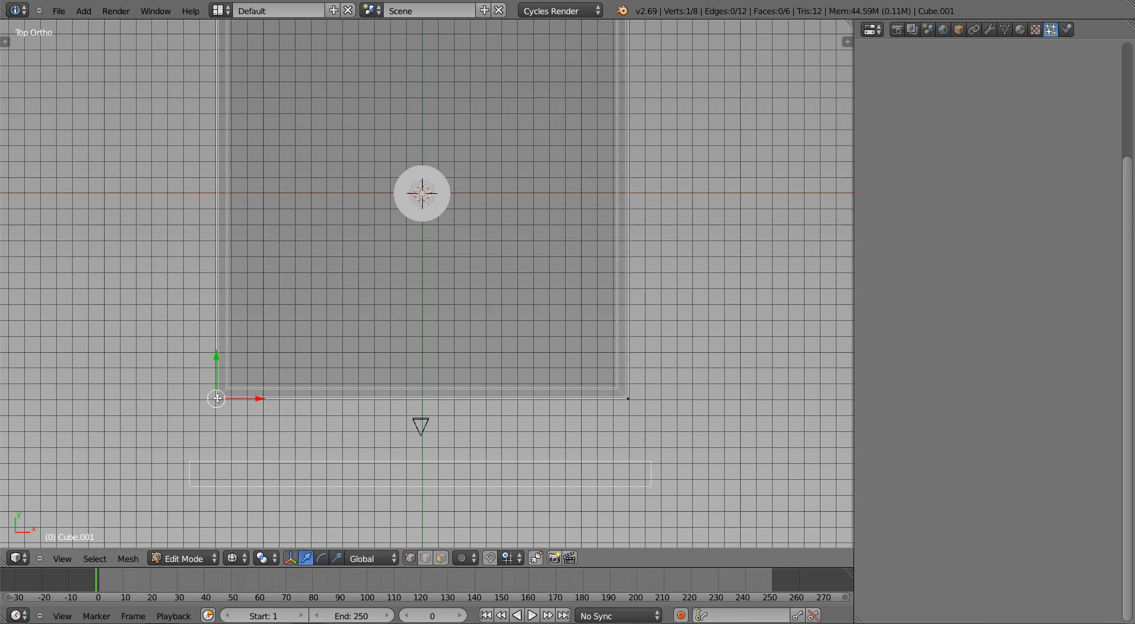
left_click_drag(273, 389, 684, 433)
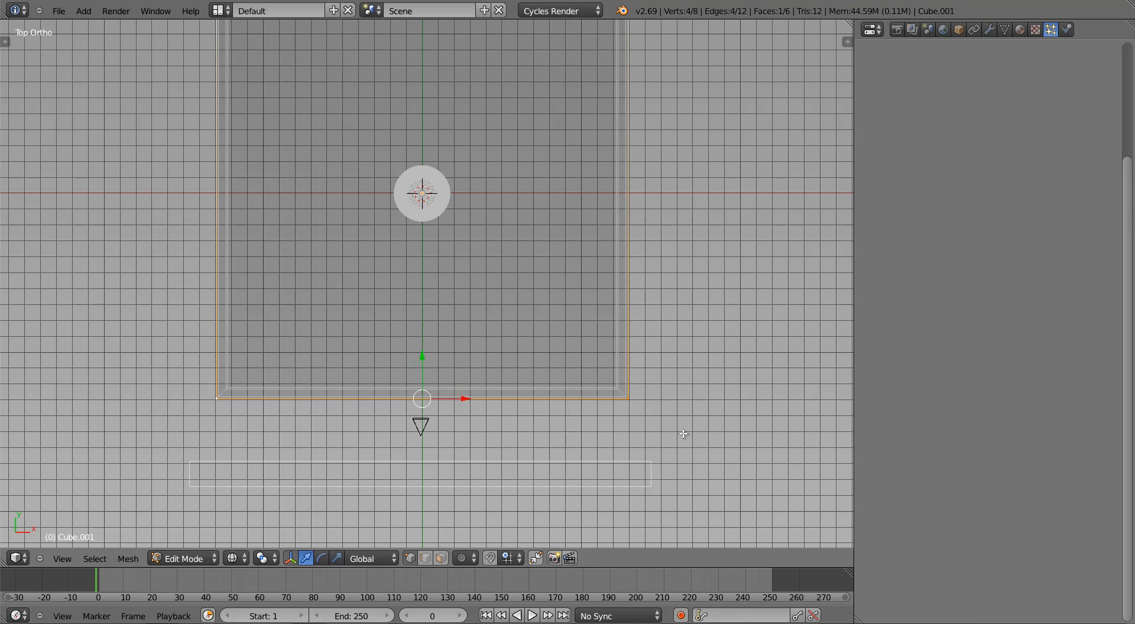
key("g")
key("y")
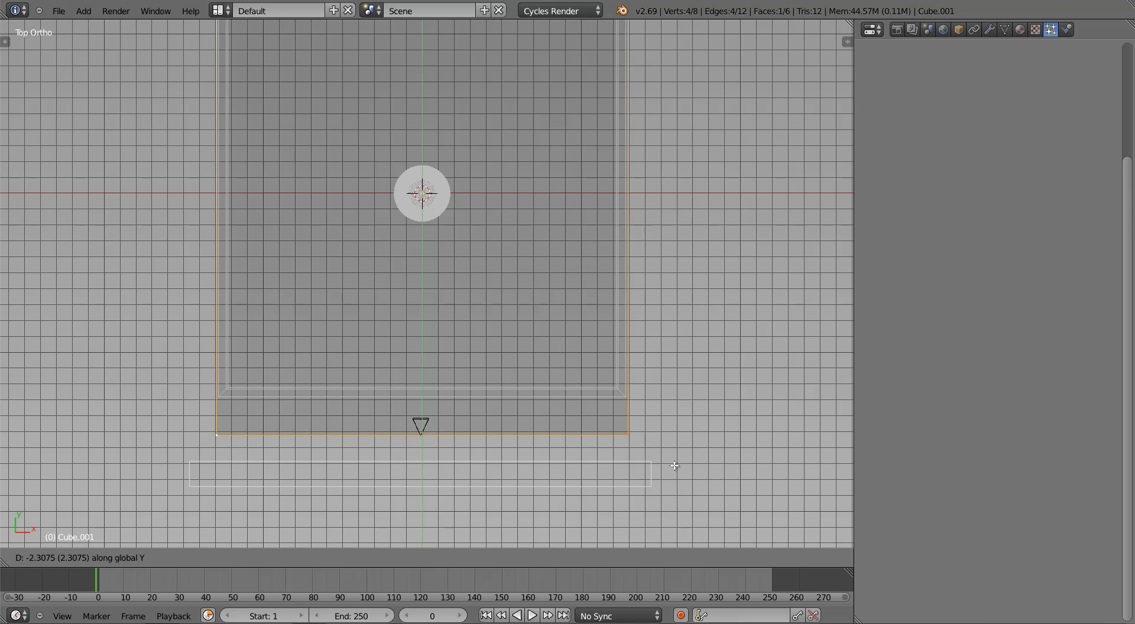
left_click(674, 471)
key("Tab")
Step: Save over the existing blend file and inspect the box around the scene in perspective view
middle_click_drag(538, 448, 431, 385)
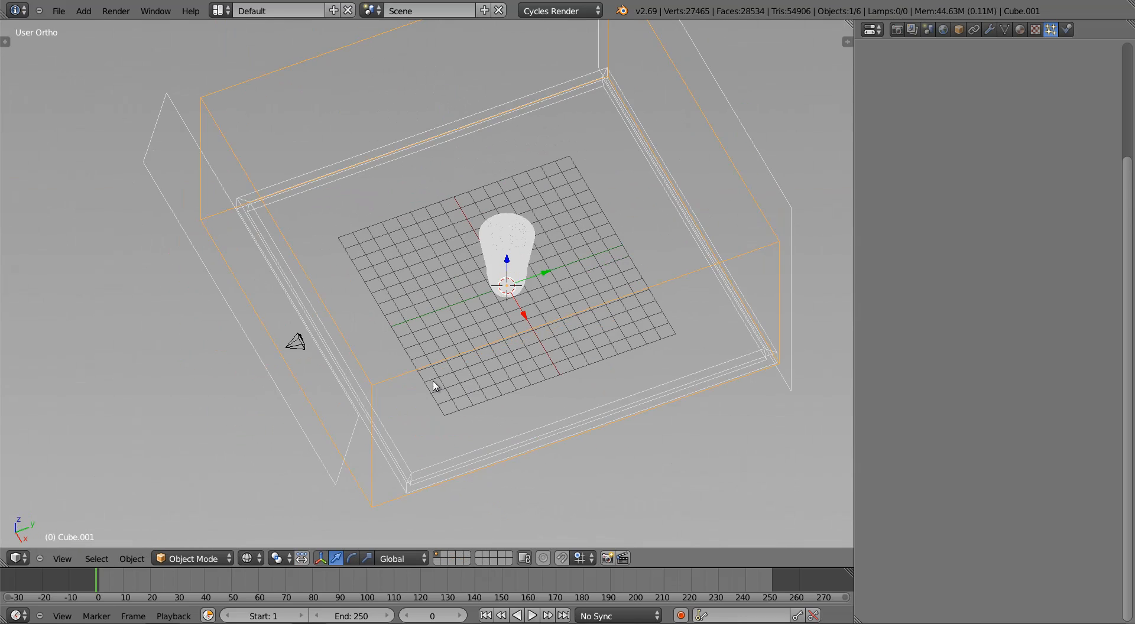
key("ctrl+s")
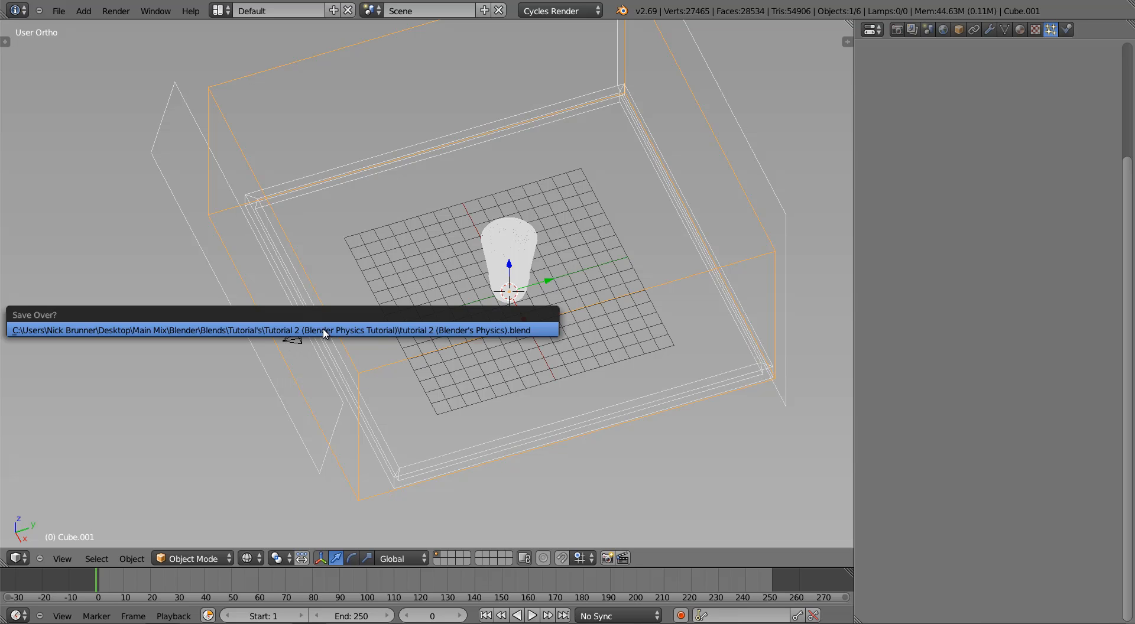
left_click(324, 329)
mouse_move(362, 325)
middle_mouse_down()
mouse_move(367, 309)
mouse_move(431, 360)
mouse_move(388, 293)
mouse_move(461, 244)
mouse_move(443, 331)
mouse_move(617, 353)
mouse_move(552, 357)
mouse_move(564, 361)
middle_mouse_up()
key("KP_5")
key("z")
key("z")
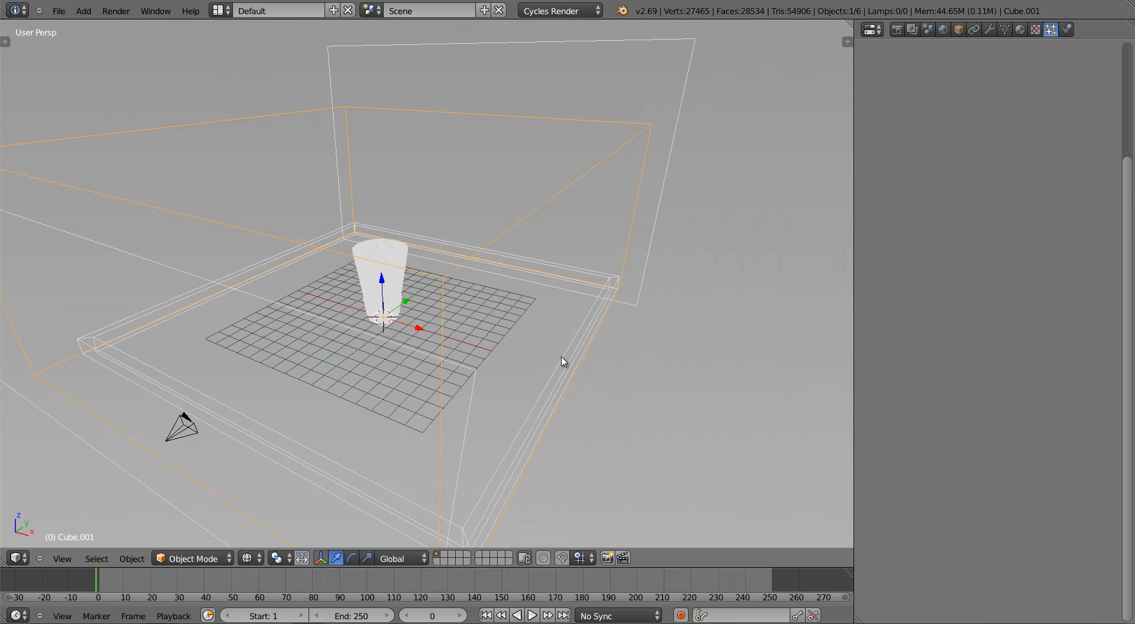
Step: Enable Fluid physics on the box and set its type to Domain
key("KP_7")
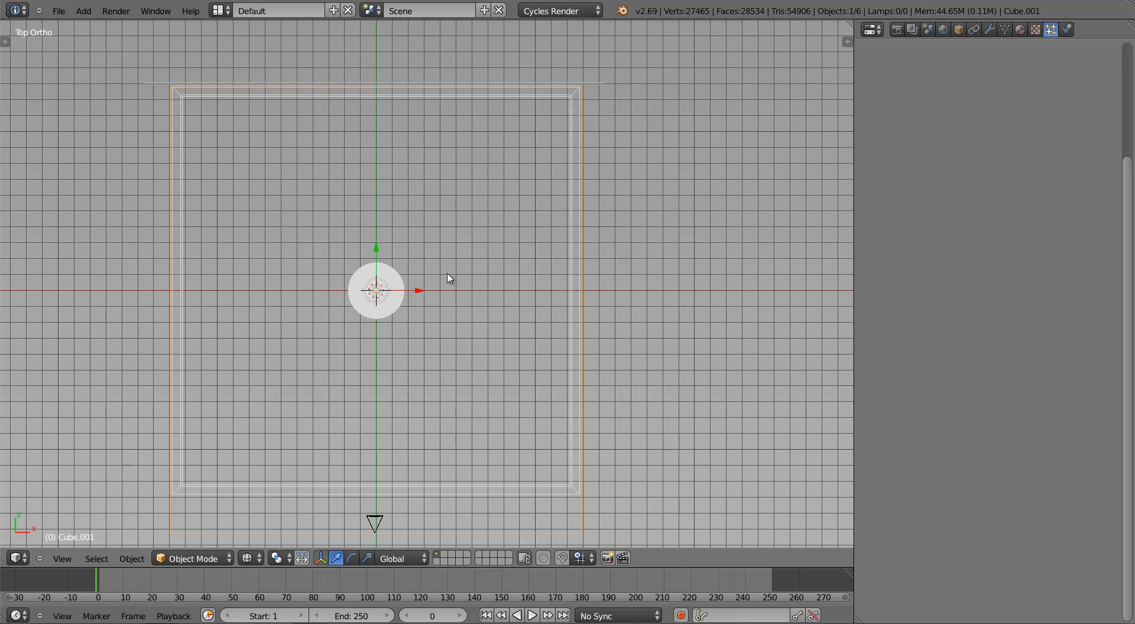
middle_click_drag(451, 278, 498, 274, "shift")
scroll(499, 276, "down", 1)
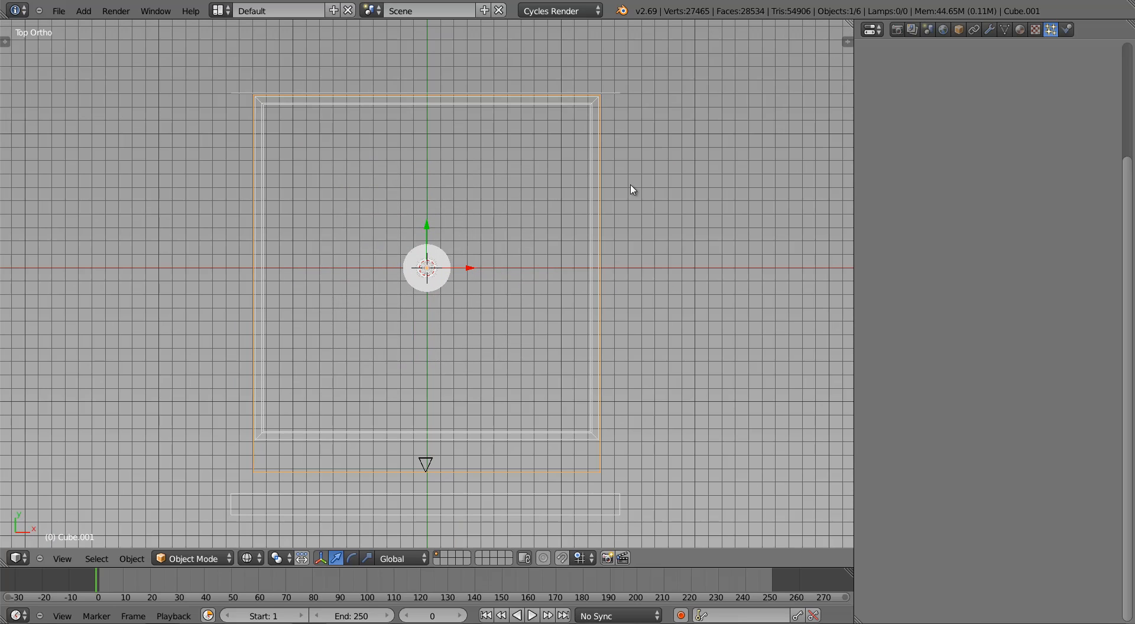
left_click(1067, 30)
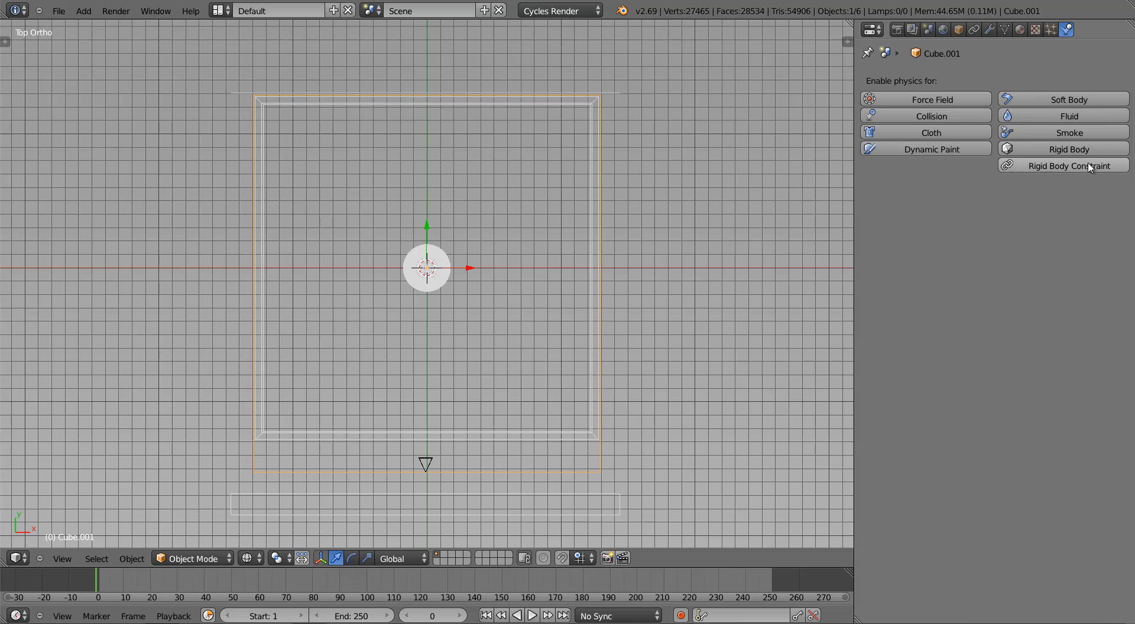
left_click(1076, 118)
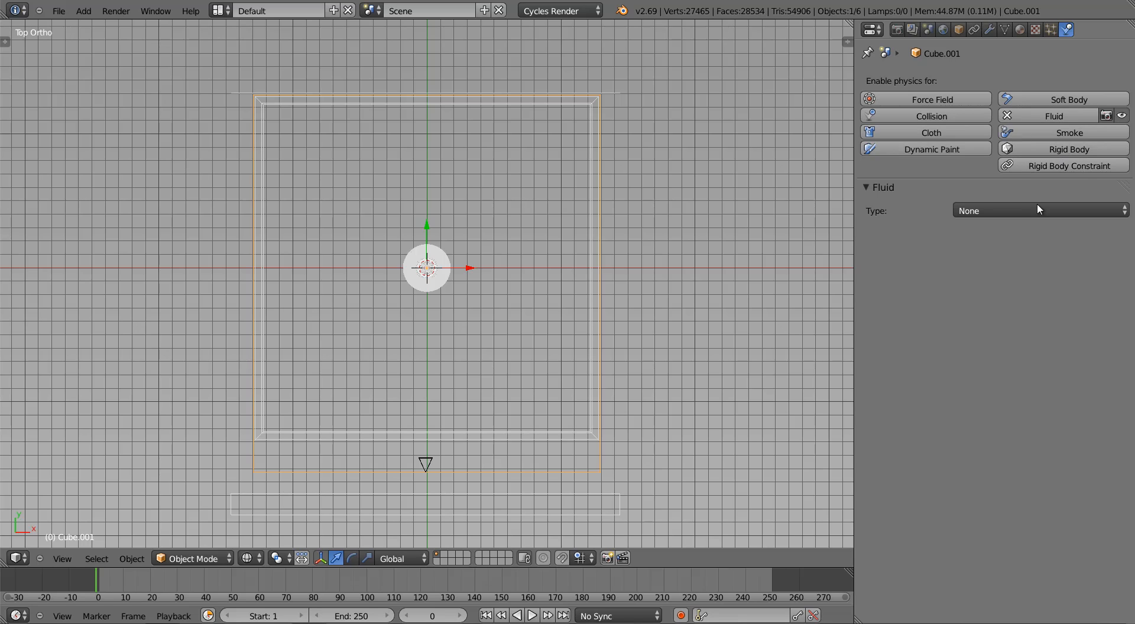
left_click(1018, 210)
left_click(1009, 180)
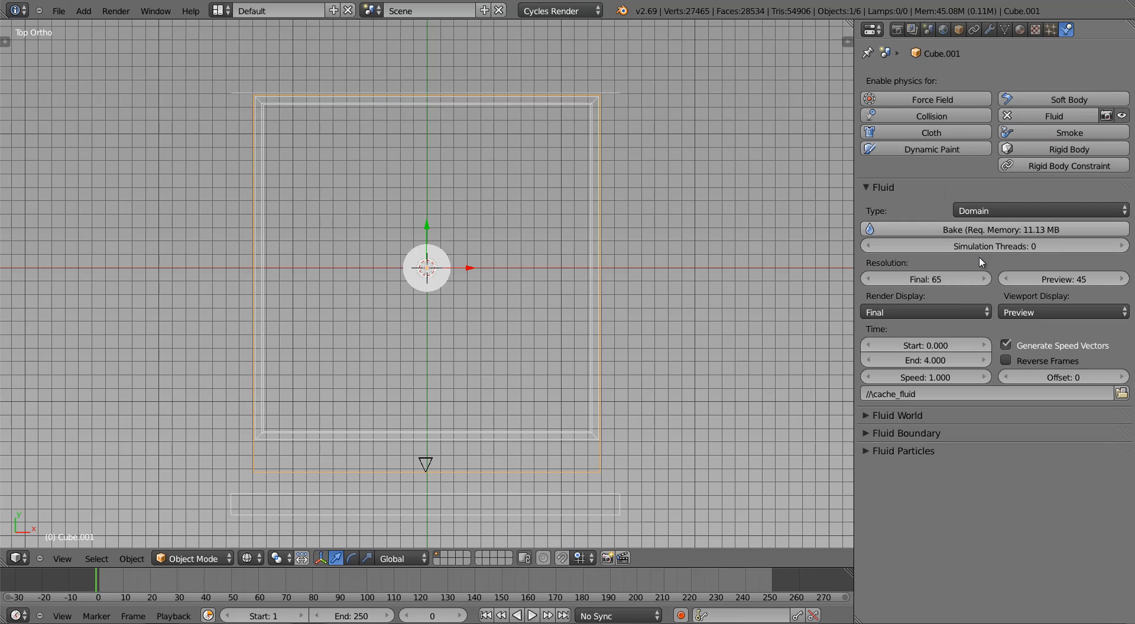
Step: Expand the domain's Fluid World, Fluid Boundary and Fluid Particles settings
left_click(916, 452)
left_click(917, 433)
left_click(917, 416)
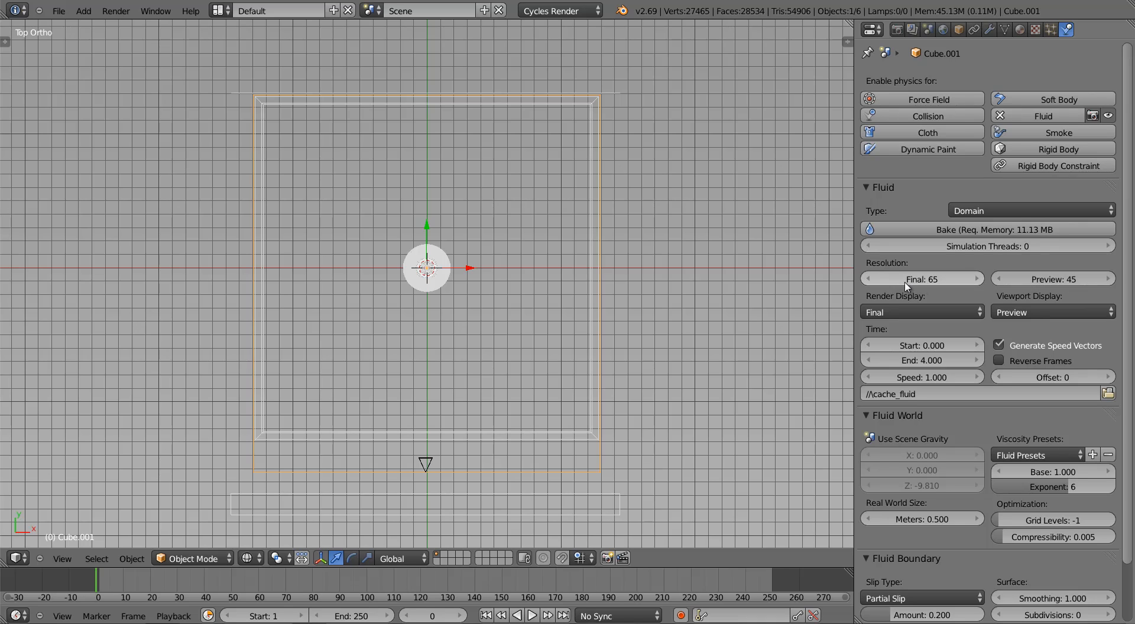
Step: Set the domain's final resolution to 297 and preview resolution to 100, with Preview as the viewport display mode
left_click_drag(907, 285, 987, 285)
left_click(975, 280)
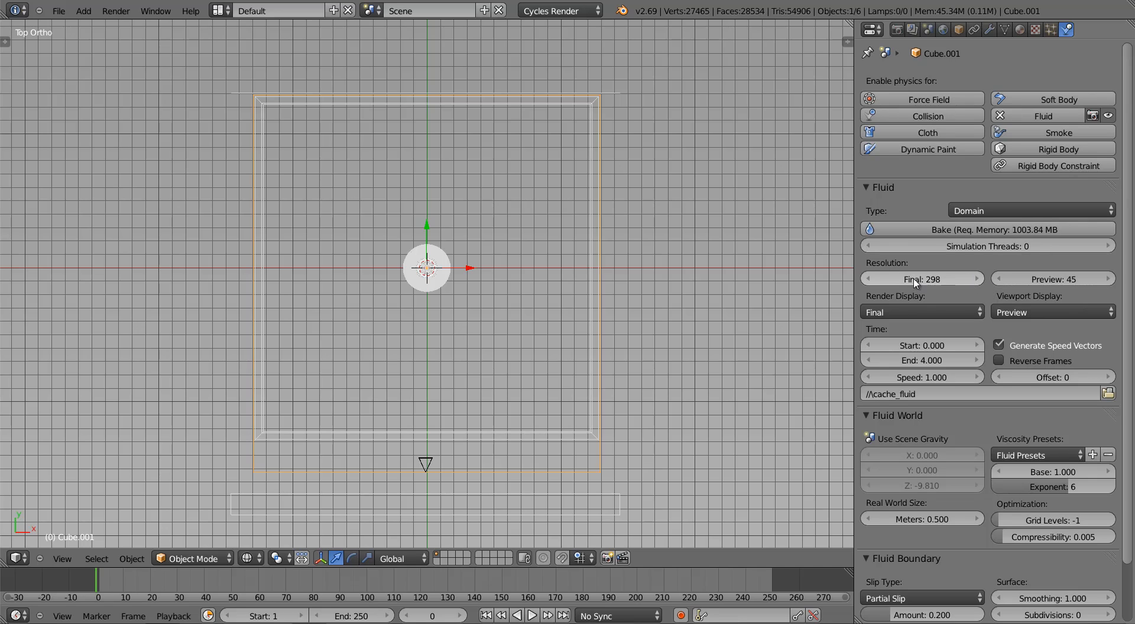
left_click(879, 282)
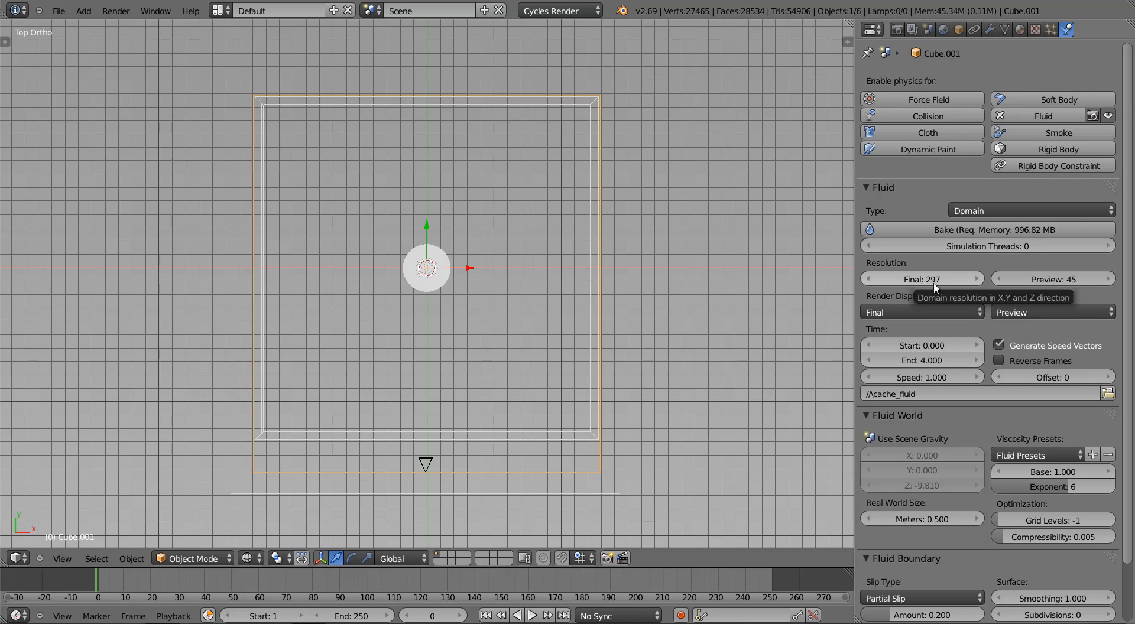
left_click_drag(1015, 284, 1134, 290)
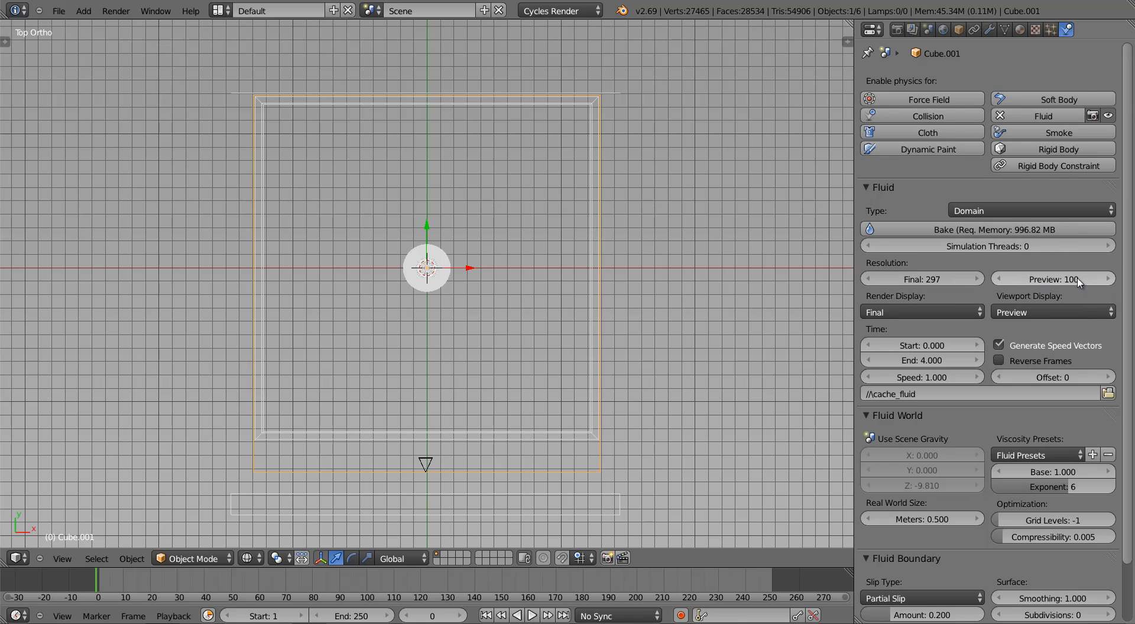
left_click(1009, 312)
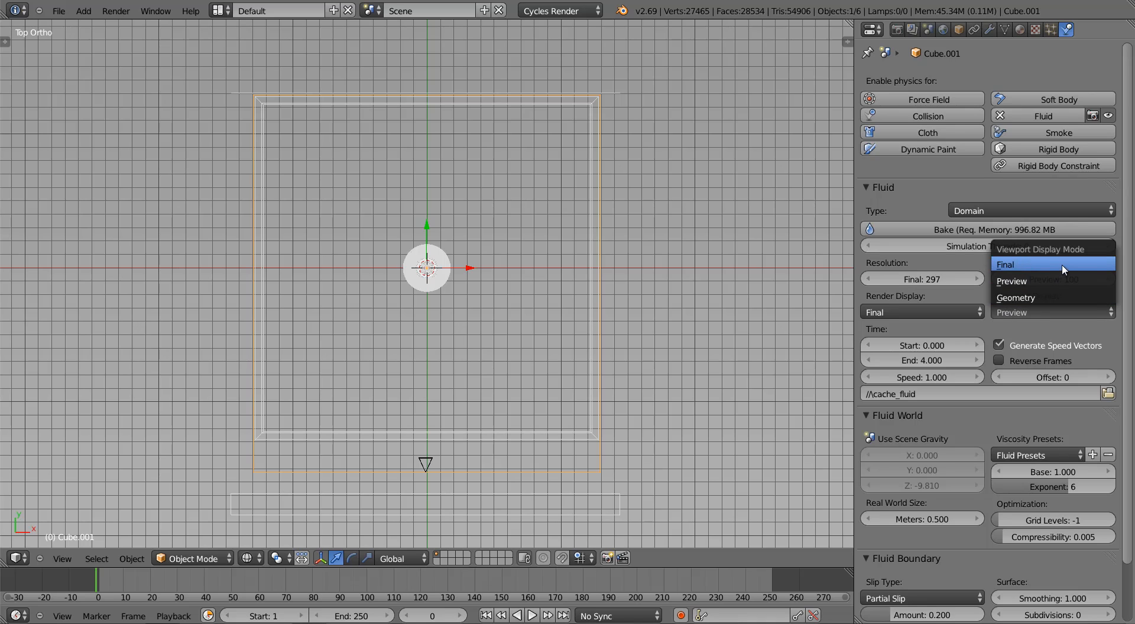
left_click(1062, 282)
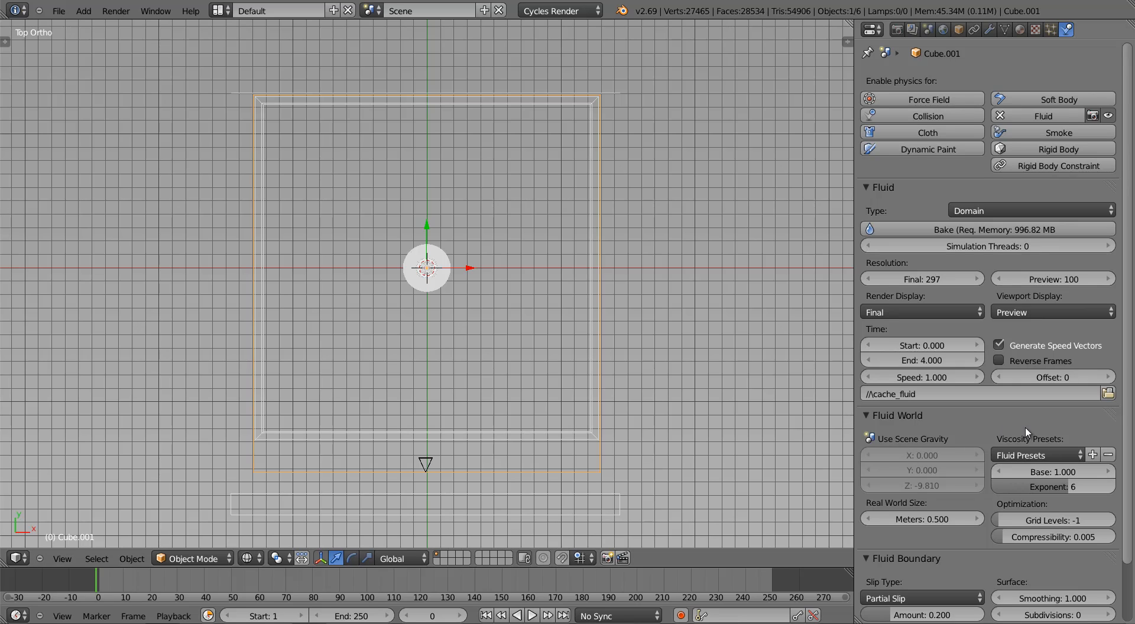
Step: Store the fluid domain's baked cache in a new folder named Bake 14 inside the Bakers Men directory
left_click(1108, 393)
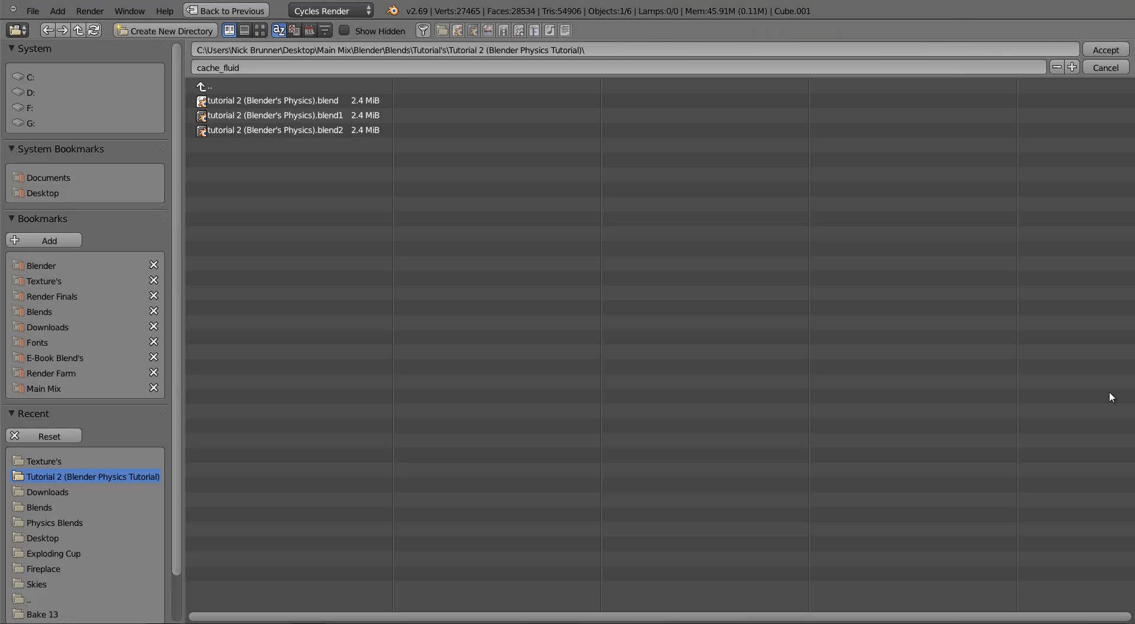
left_click(52, 265)
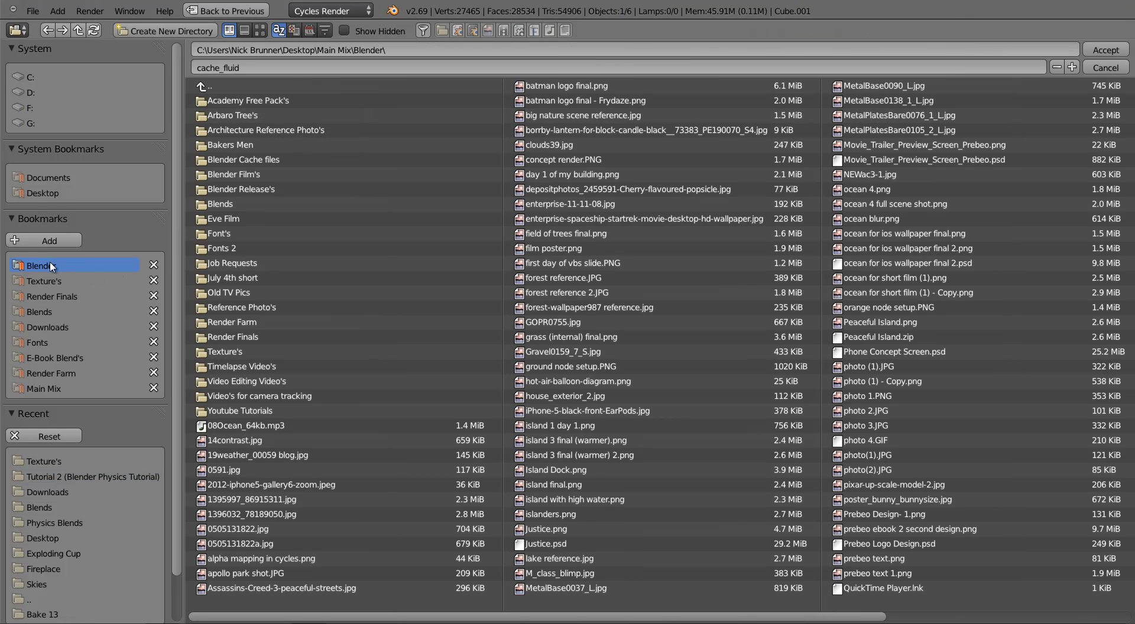
left_click(268, 145)
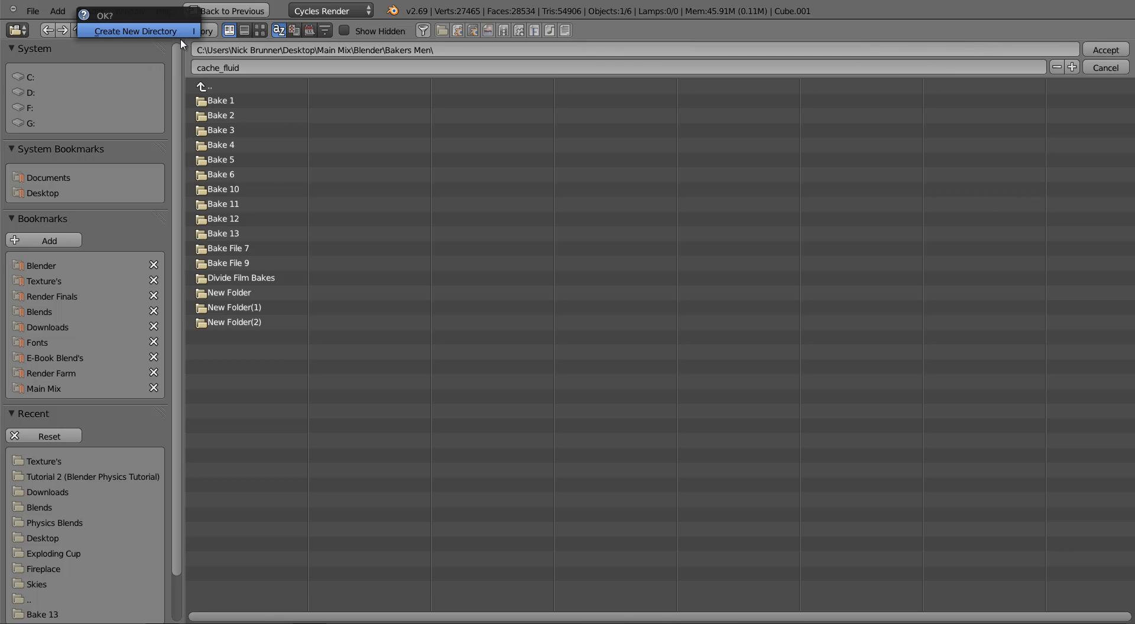
left_click(172, 33)
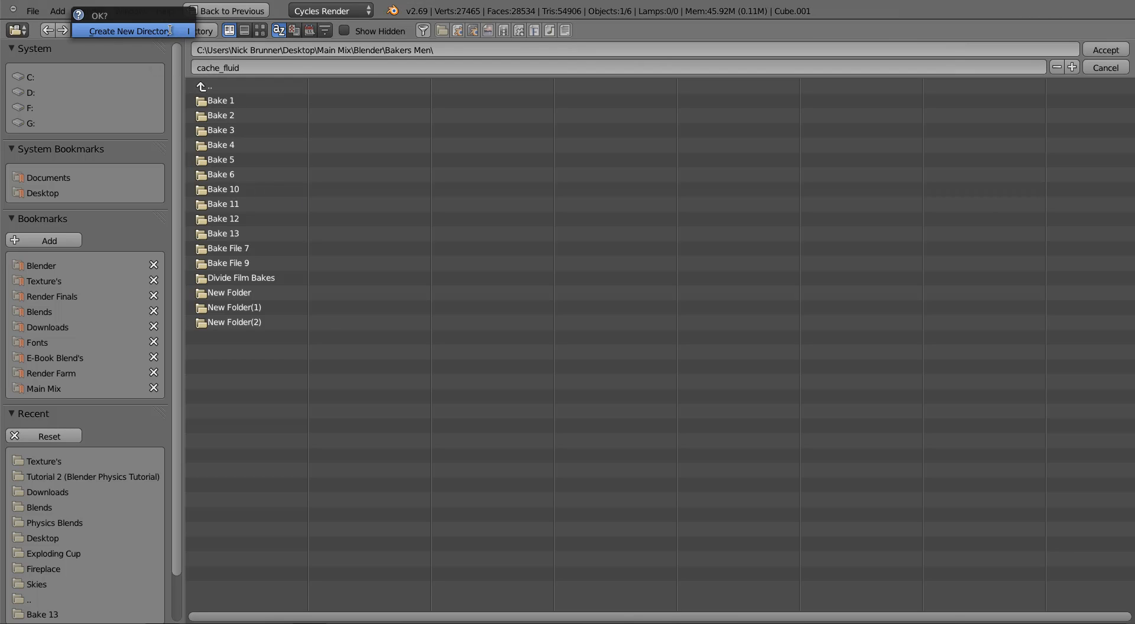
type("Bake 14")
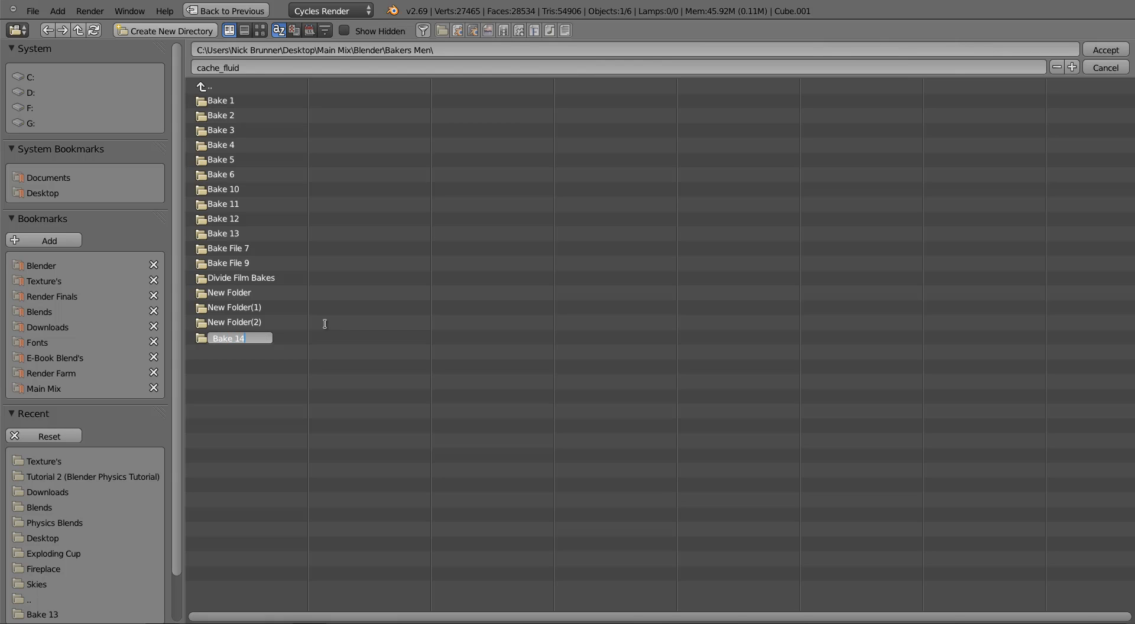
key("Return")
left_click(281, 247)
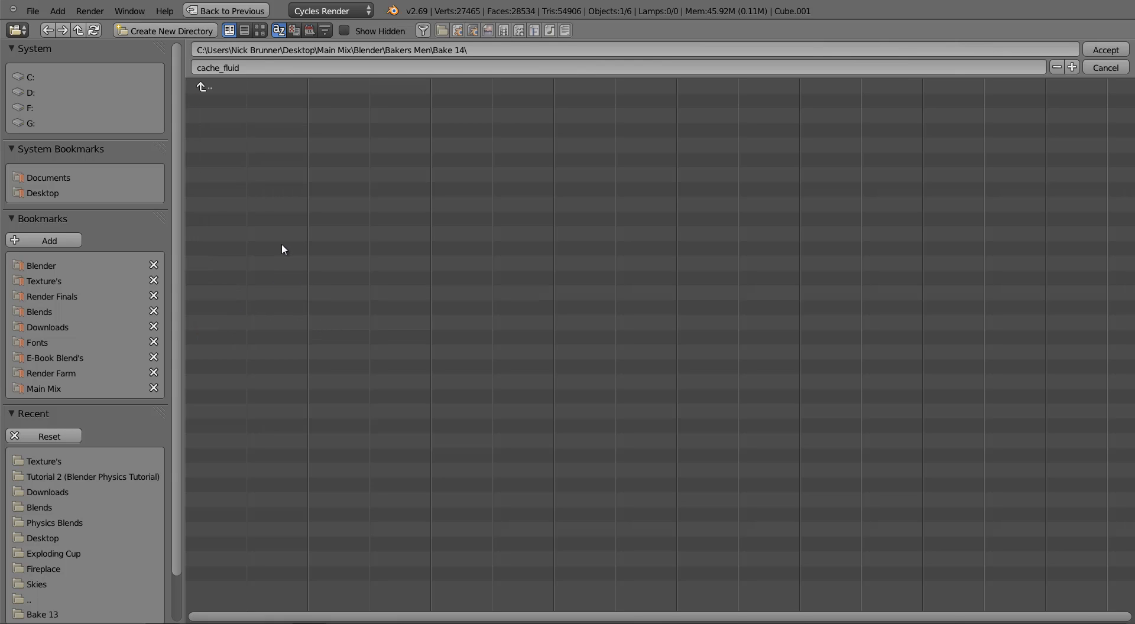
left_click(1106, 51)
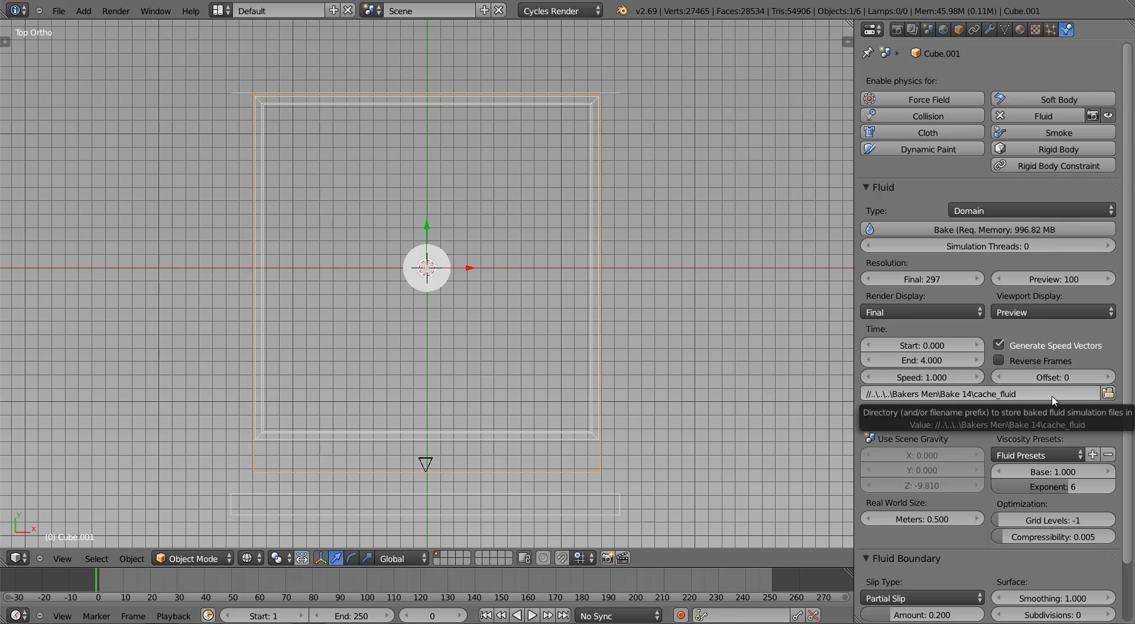
Step: Apply the Water viscosity preset to the domain and set its boundary surface to smoothing 3 with 2 subdivisions
left_click(1035, 453)
left_click(1037, 503)
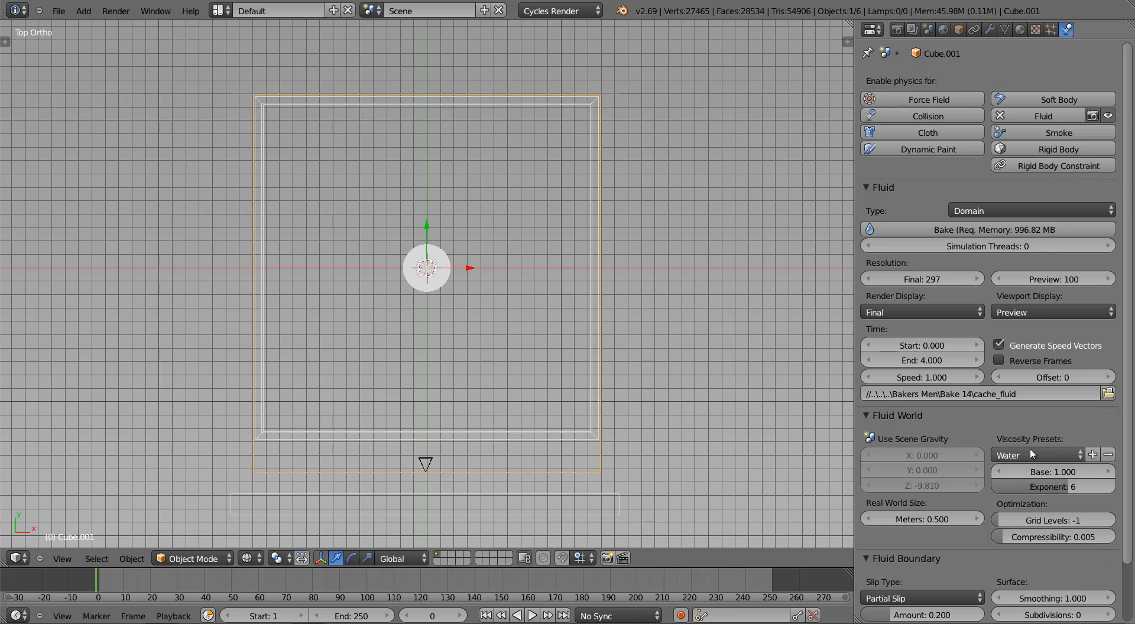
scroll(1002, 418, "down", 3)
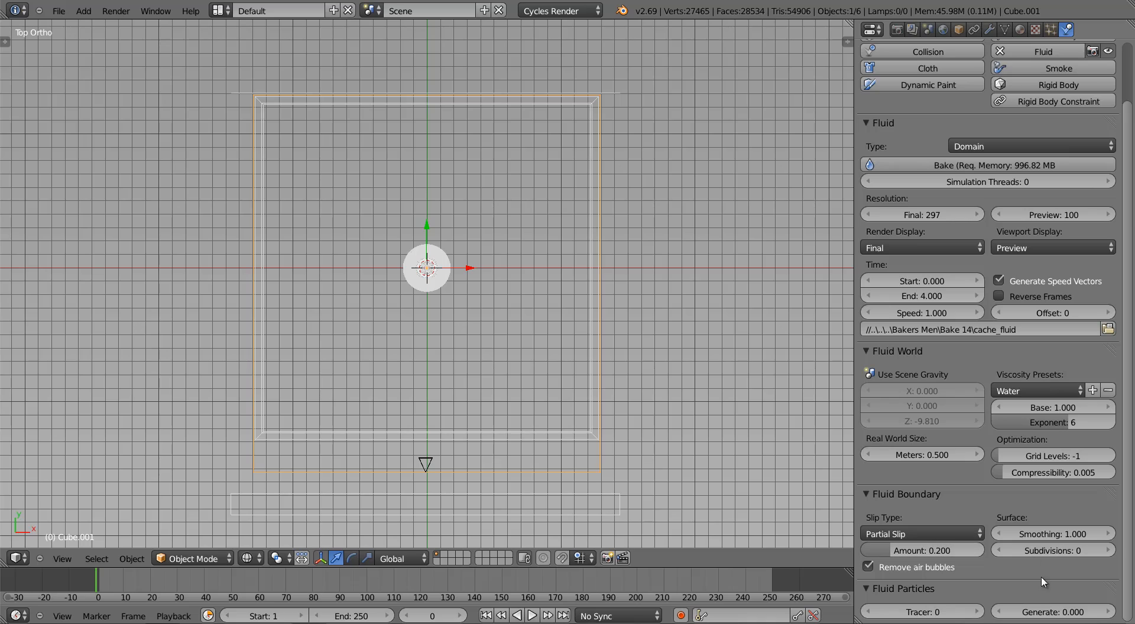
left_click(1055, 532)
type("3")
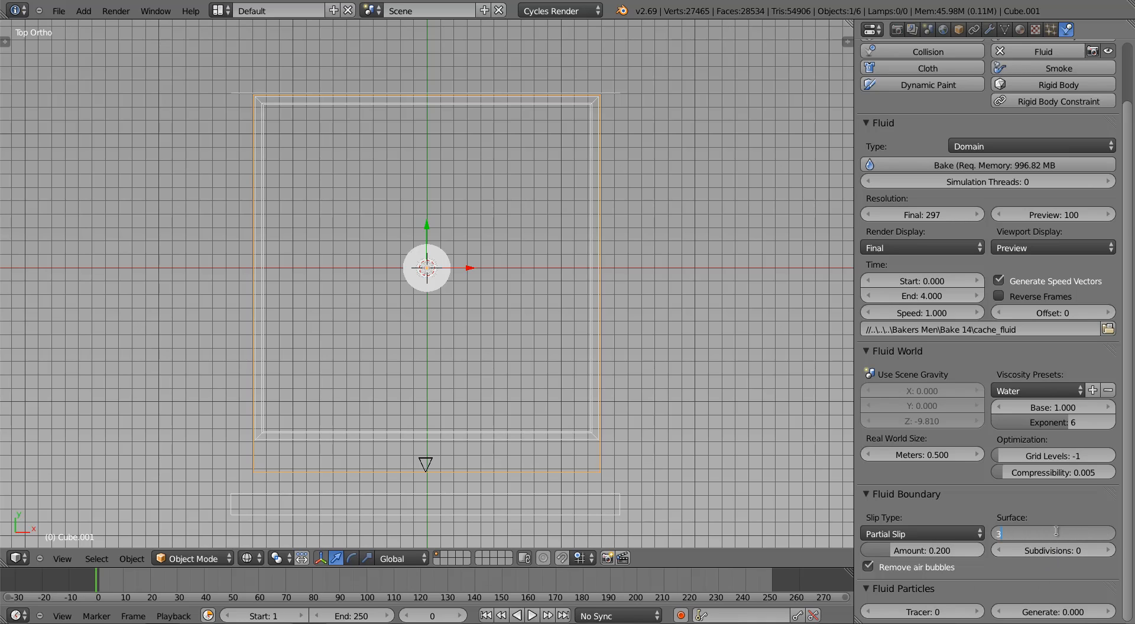
key("Return")
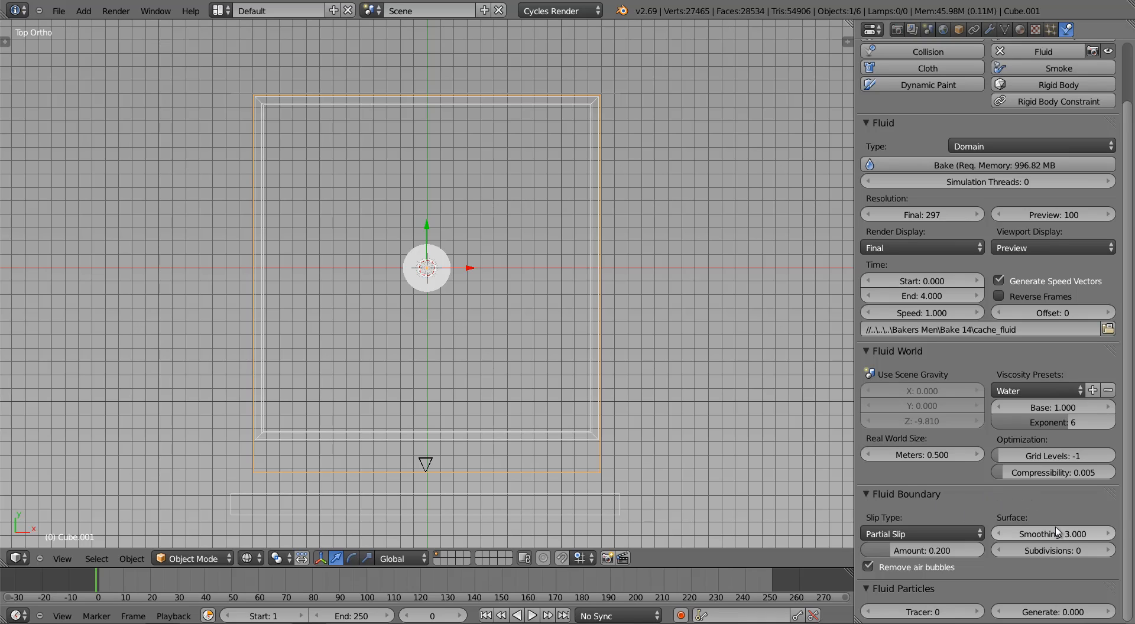
left_click(1112, 550)
left_click(1113, 550)
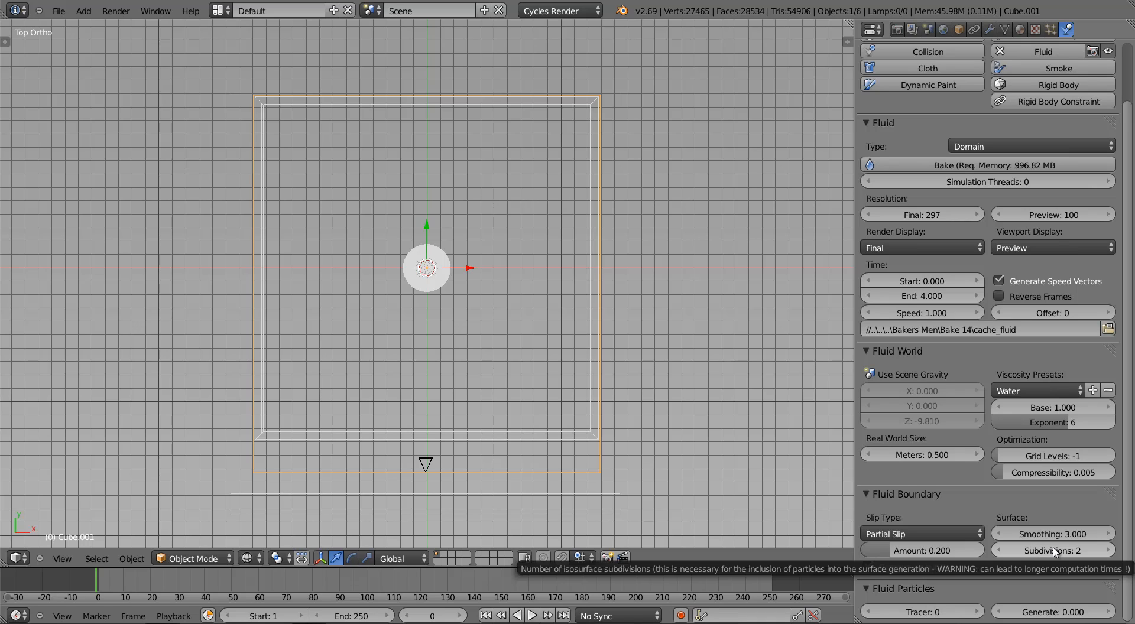
Step: Set the domain's fluid particles to Tracer 1 and Generate 0.2
left_click(1108, 610)
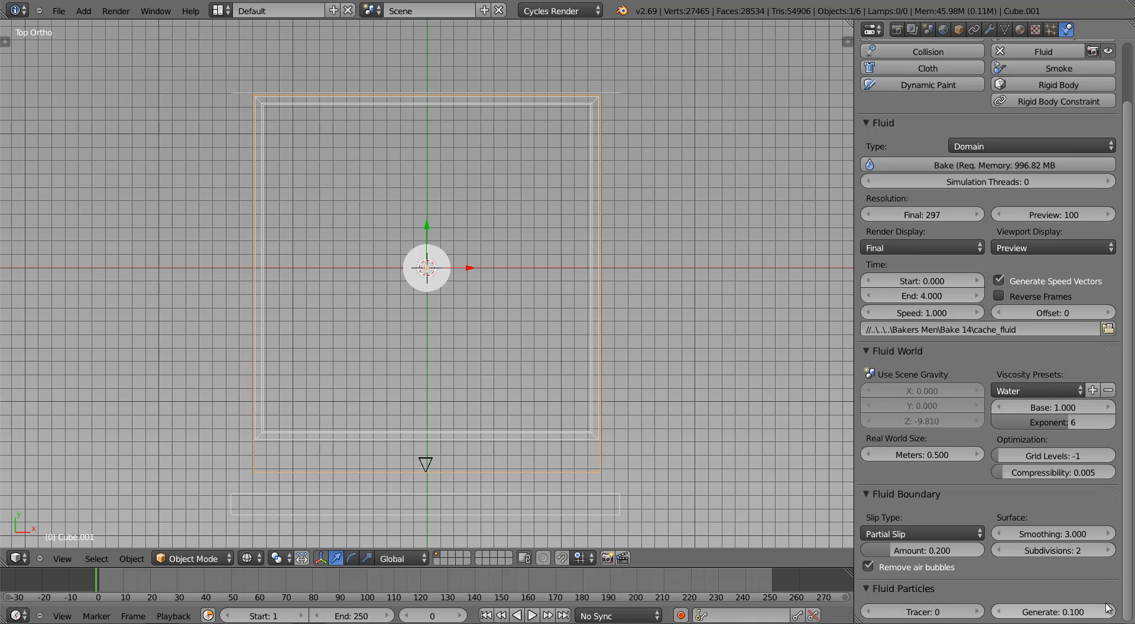
left_click(1109, 610)
left_click(977, 611)
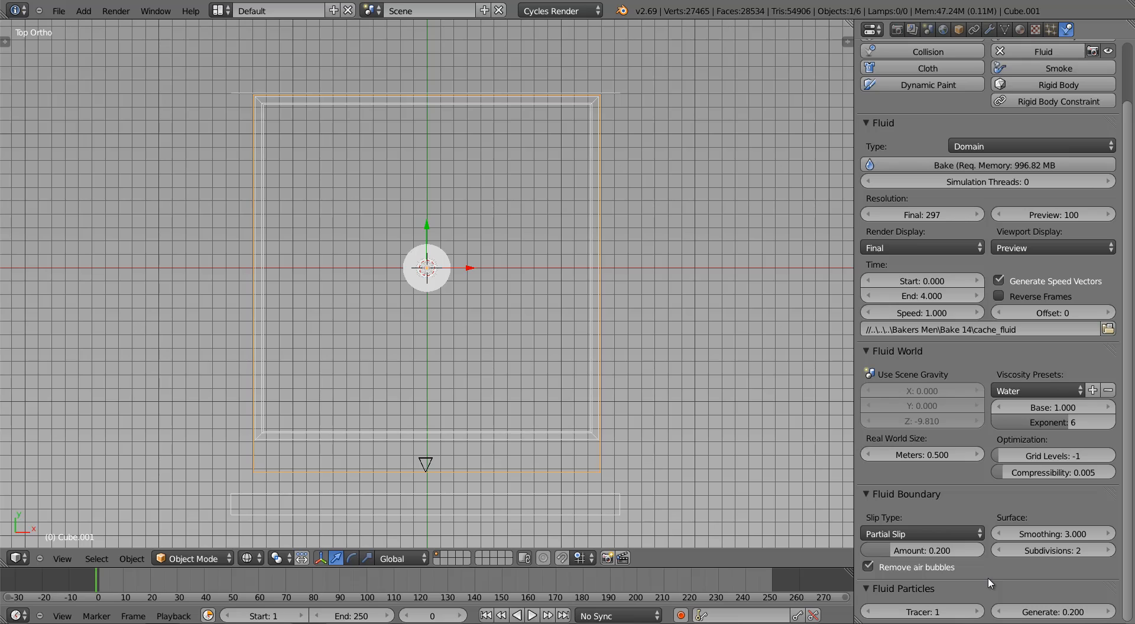
left_click(1003, 617)
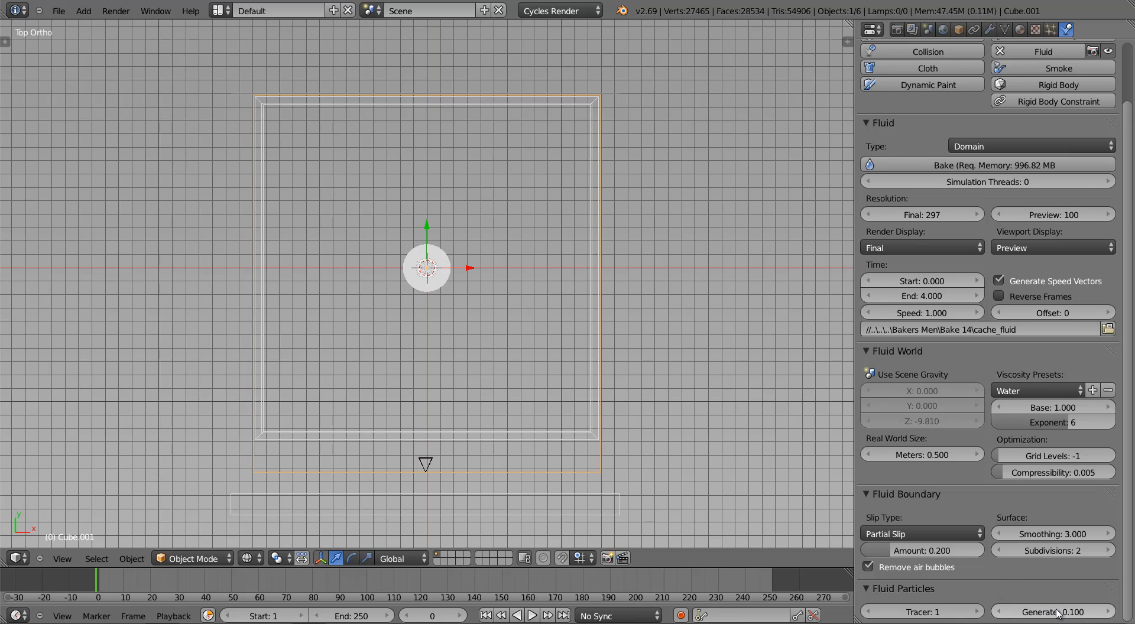
left_click(1106, 617)
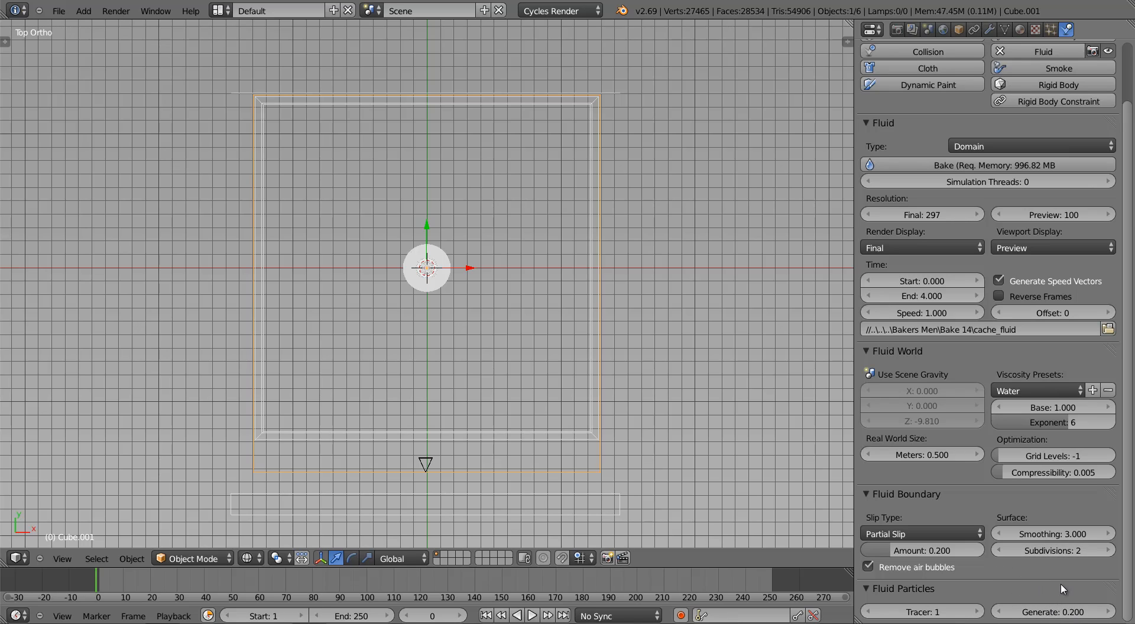
left_click(942, 567)
scroll(963, 570, "up", 3)
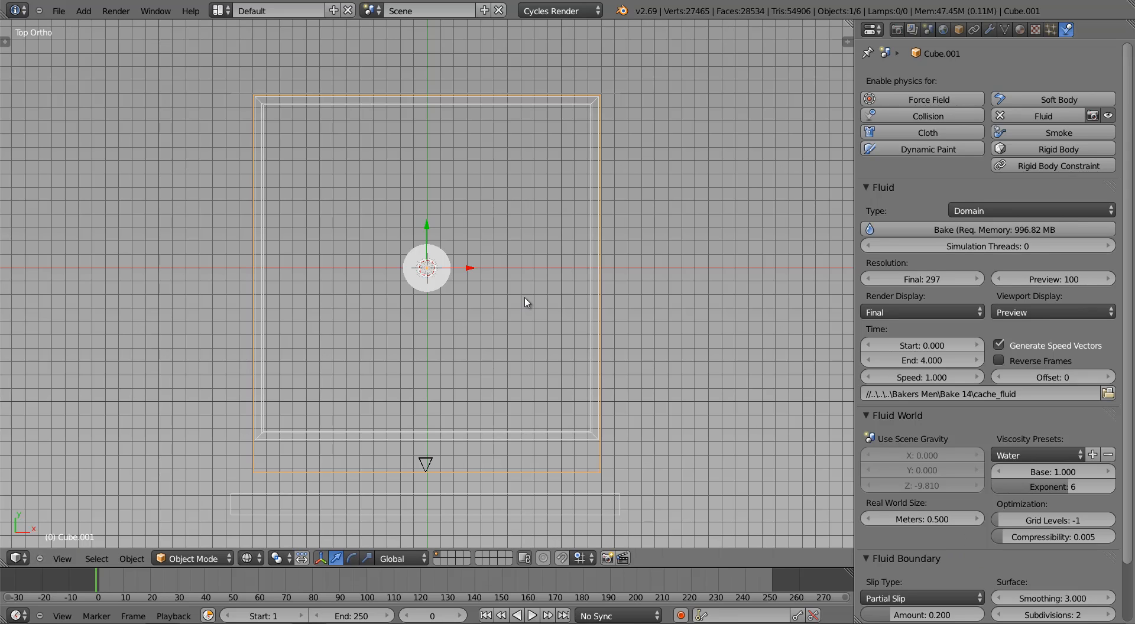
Step: Add a UV sphere at the scene origin and give it smooth shading
key("KP_3")
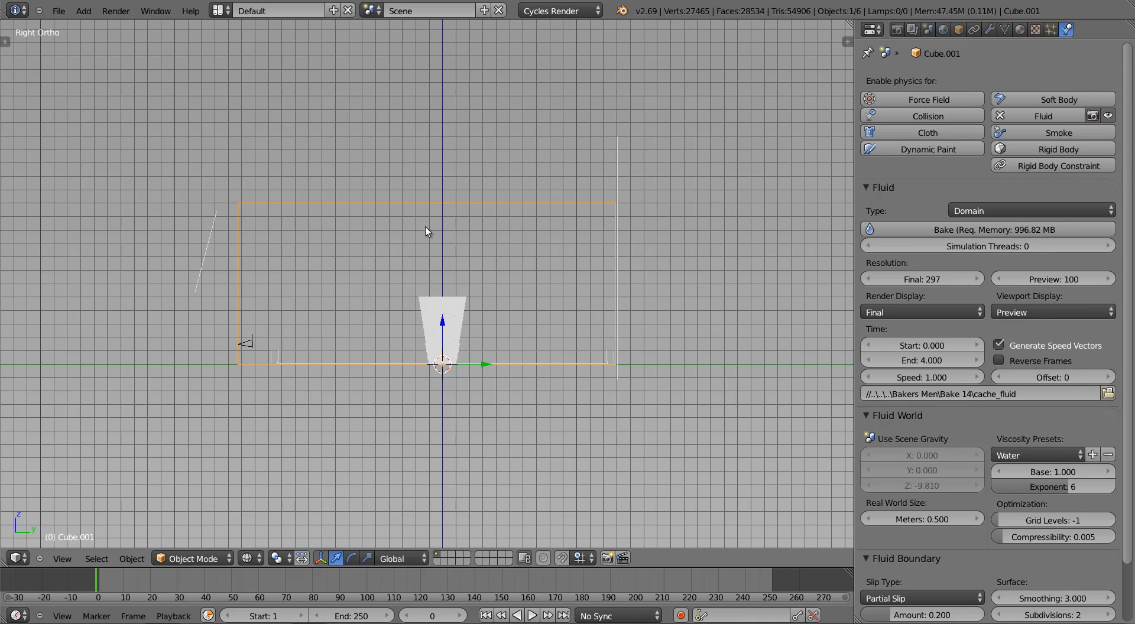
key("shift+a")
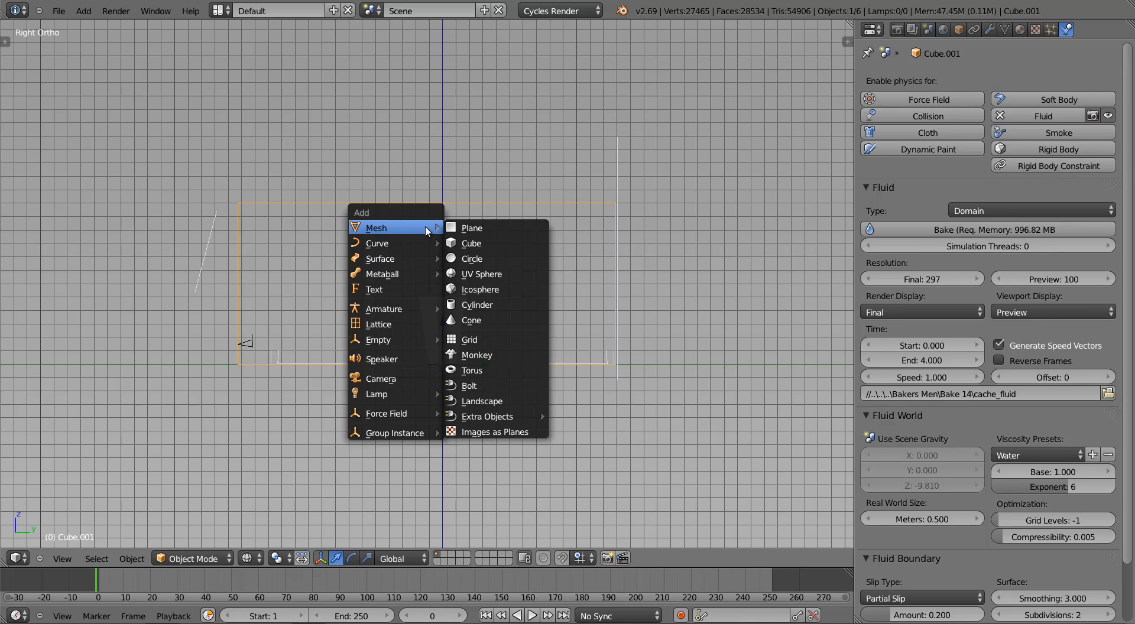
left_click(484, 275)
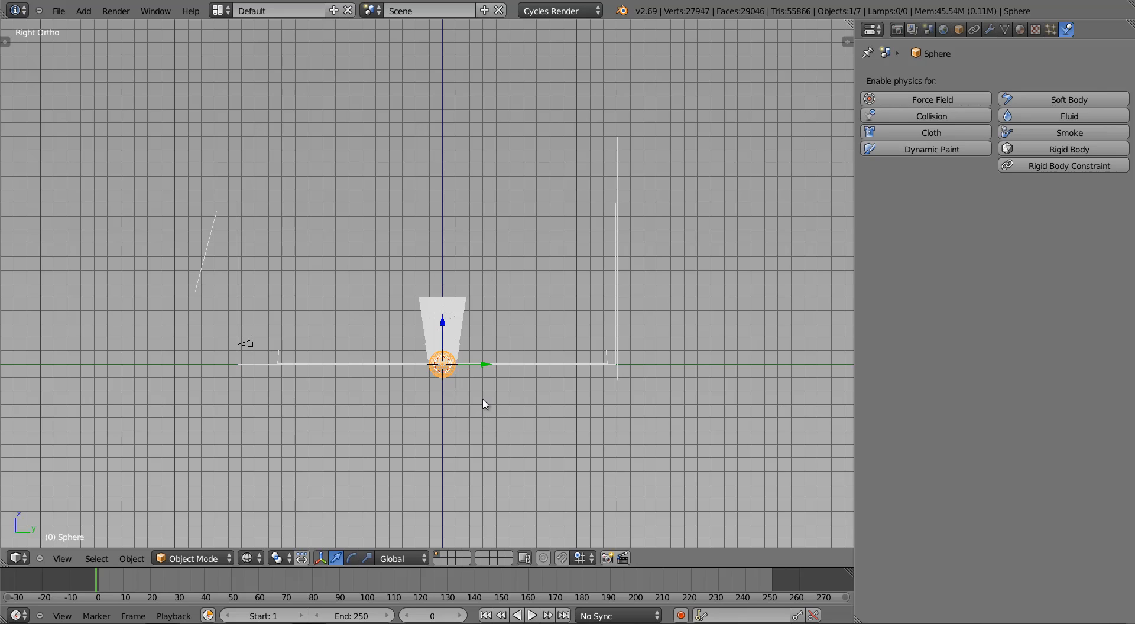
key("t")
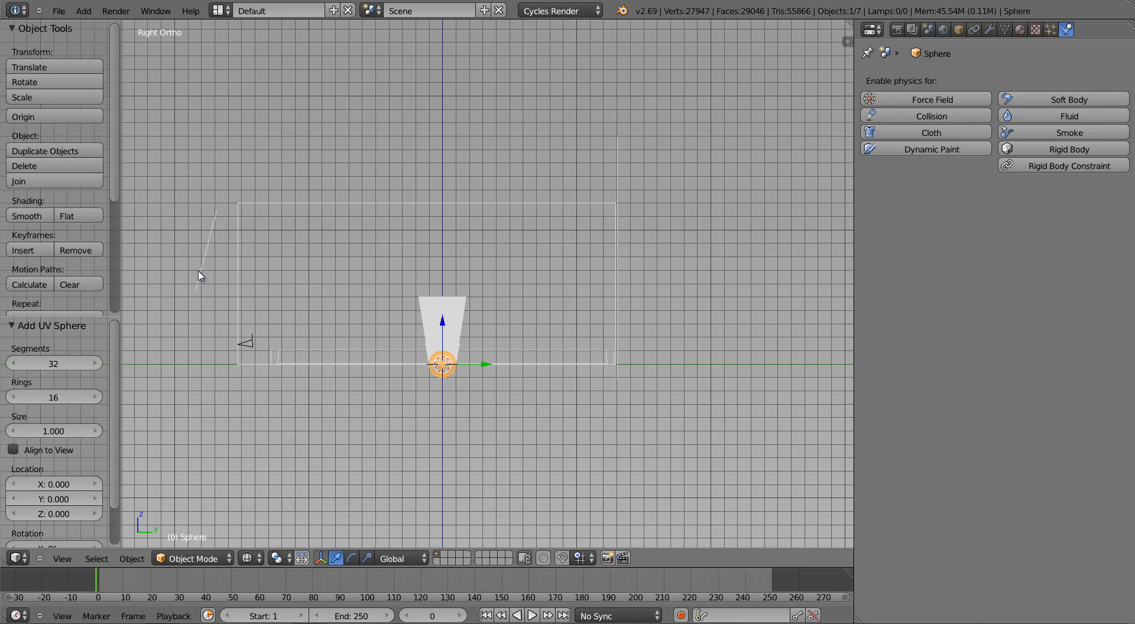
left_click(33, 217)
key("t")
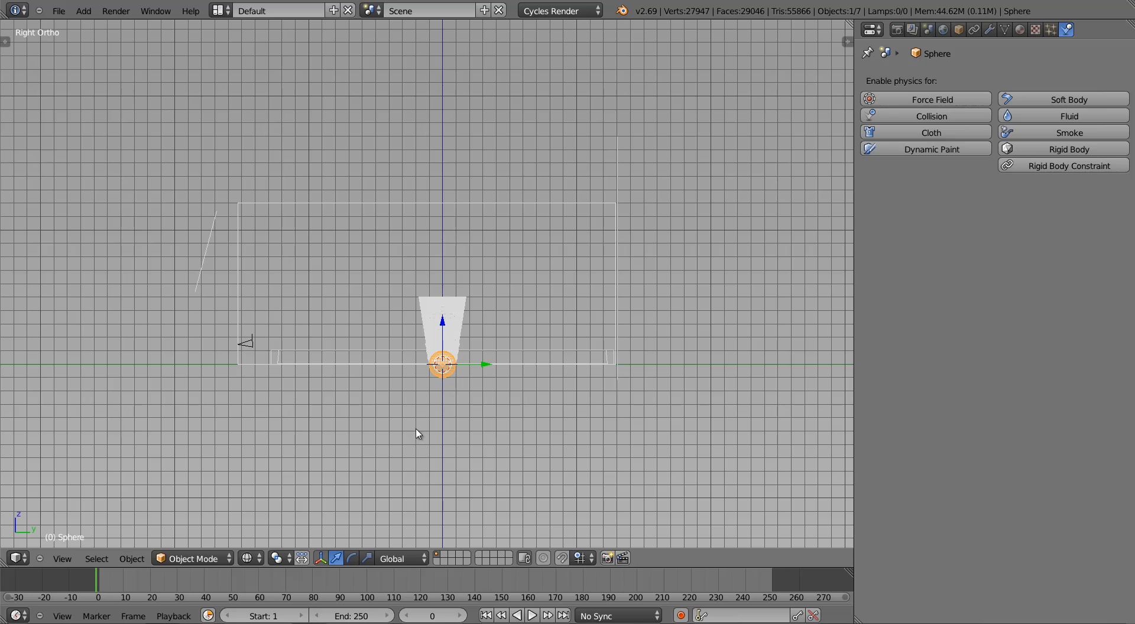
Step: Raise the sphere about 10.5 units along Z, above the cup, and scale it to about 0.6
key("g")
key("z")
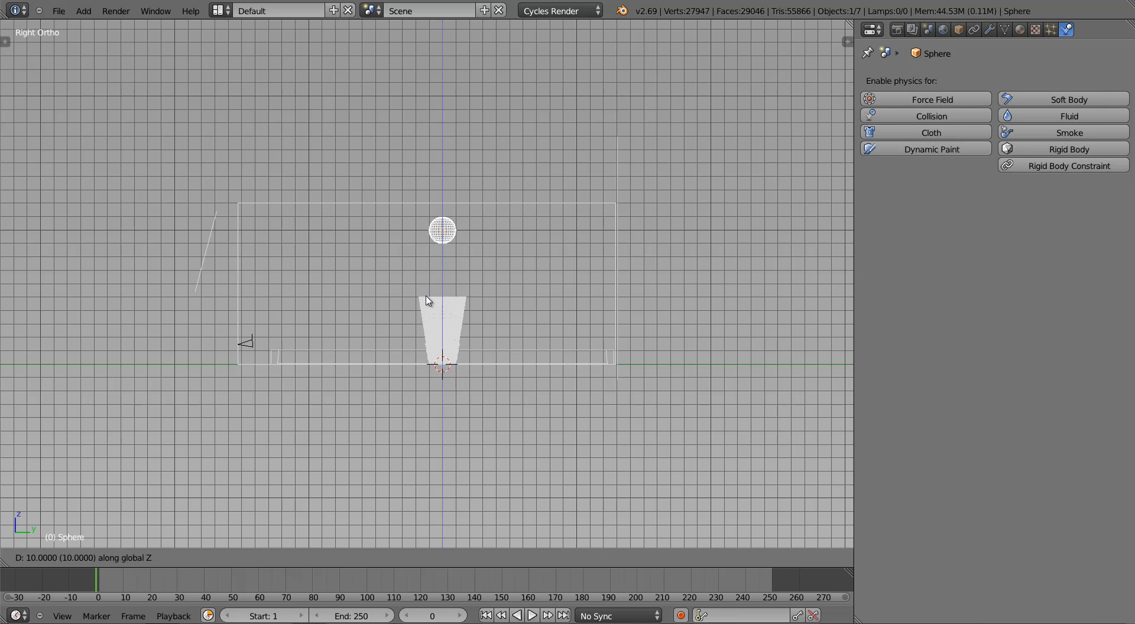
left_click(430, 304)
key("g")
key("z")
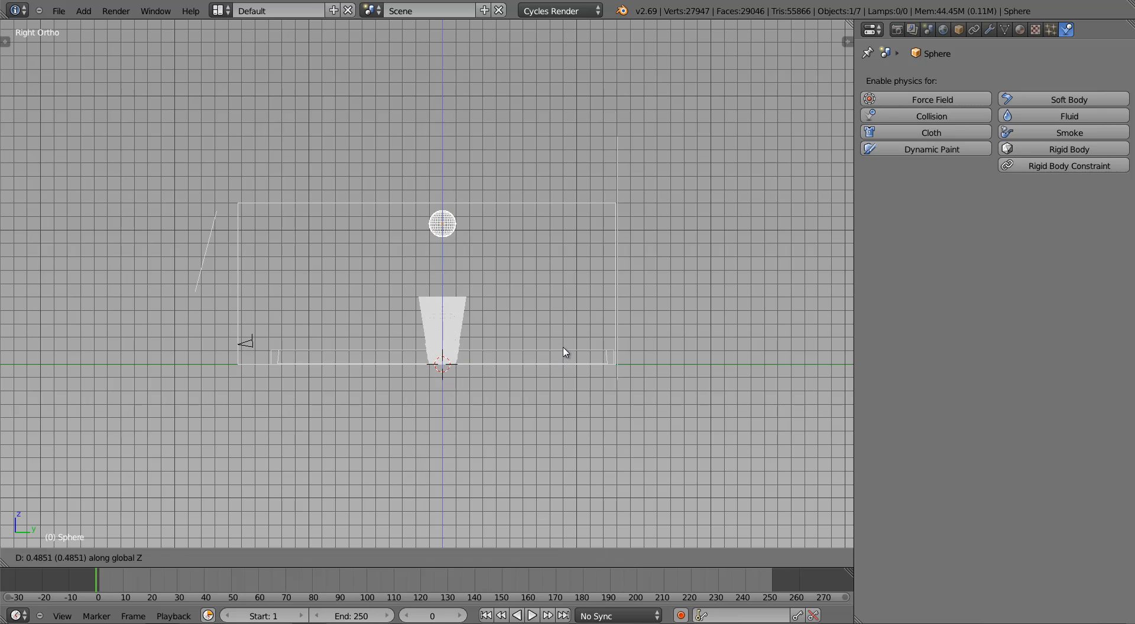
left_click(565, 353)
key("s")
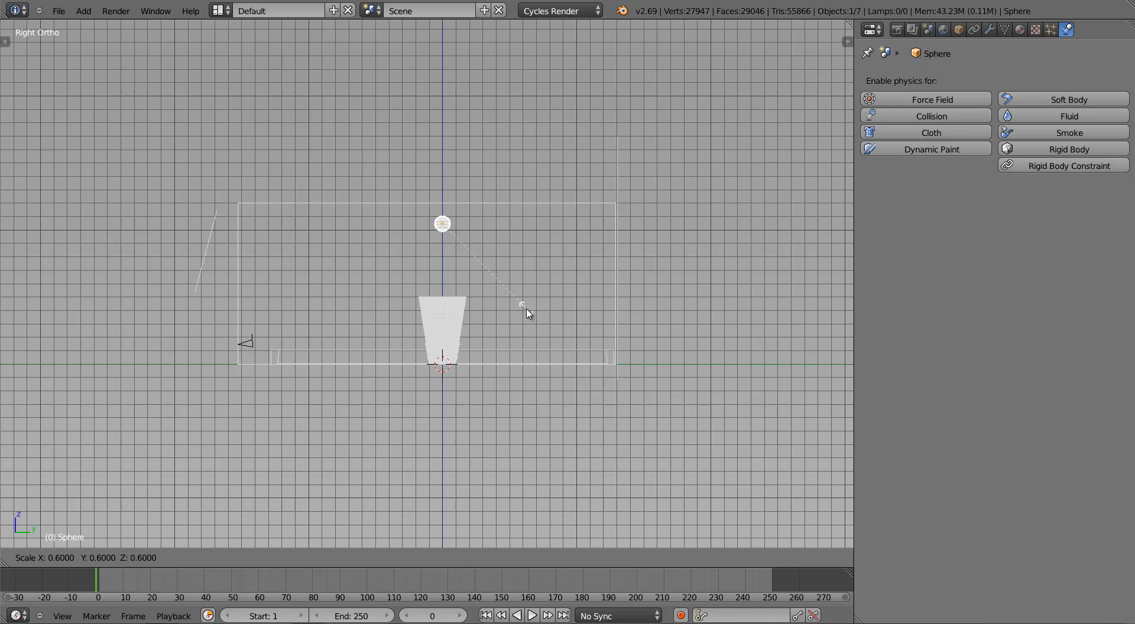
left_click(528, 314)
Step: Enable Fluid physics on the sphere as an Inflow with a Z inflow velocity of -2
middle_click_drag(476, 299, 575, 321)
key("KP_0")
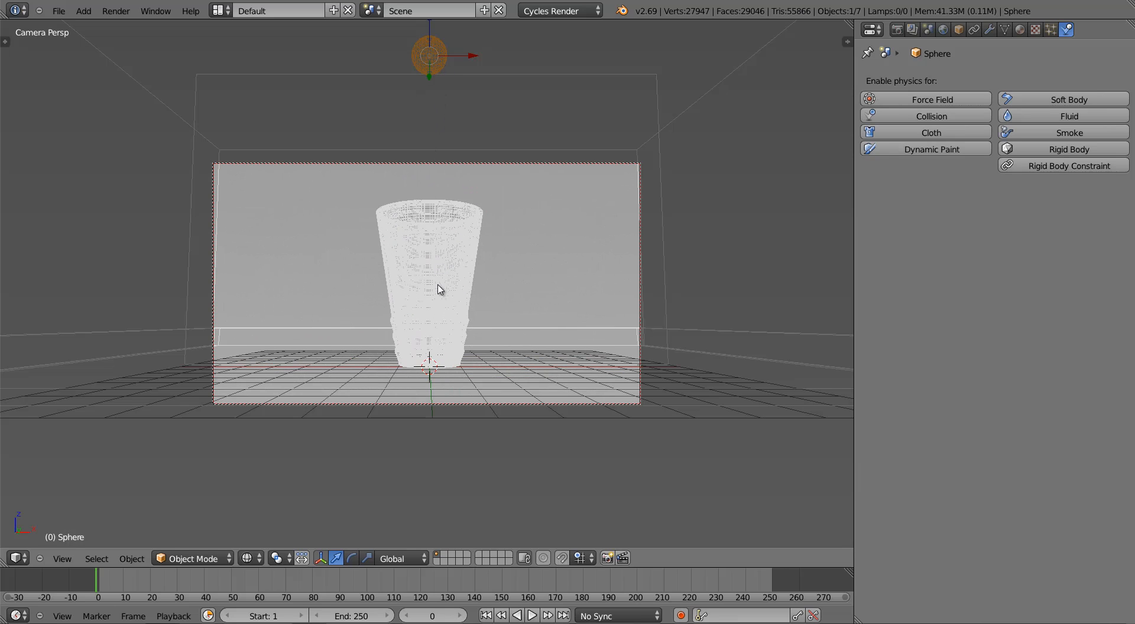
key("z")
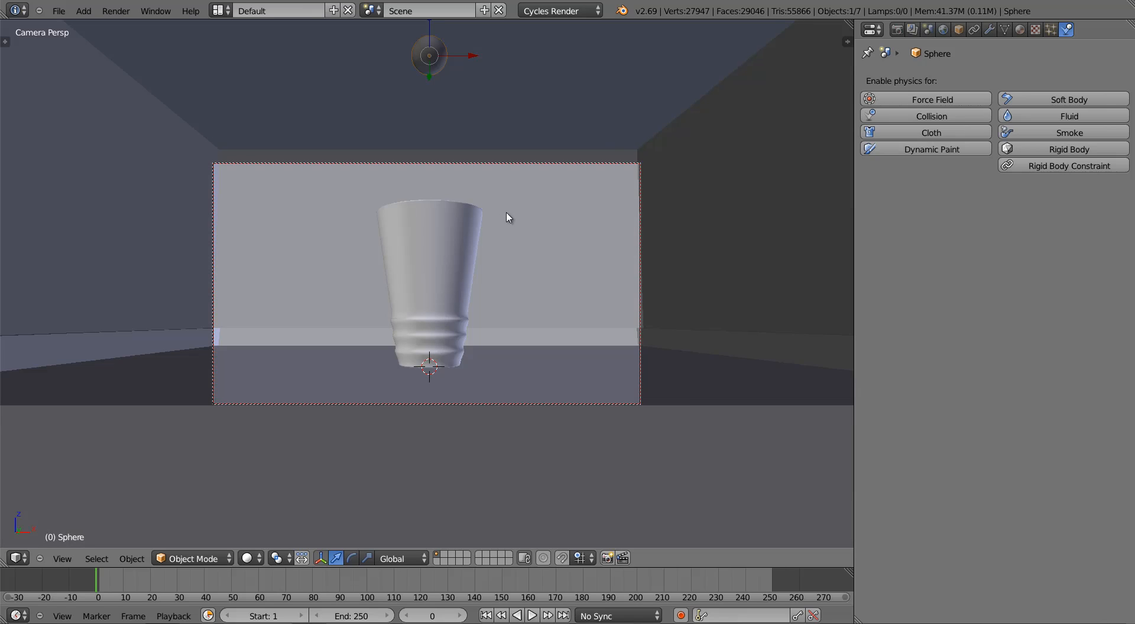
left_click(1099, 116)
left_click(1014, 211)
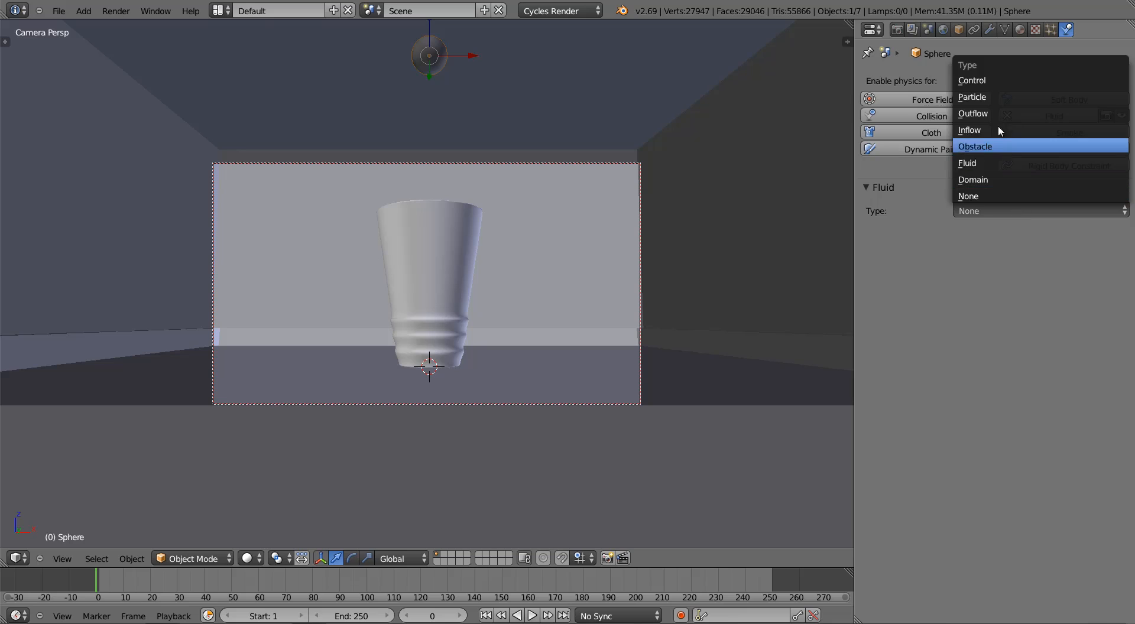
left_click(1020, 129)
left_click(1064, 291)
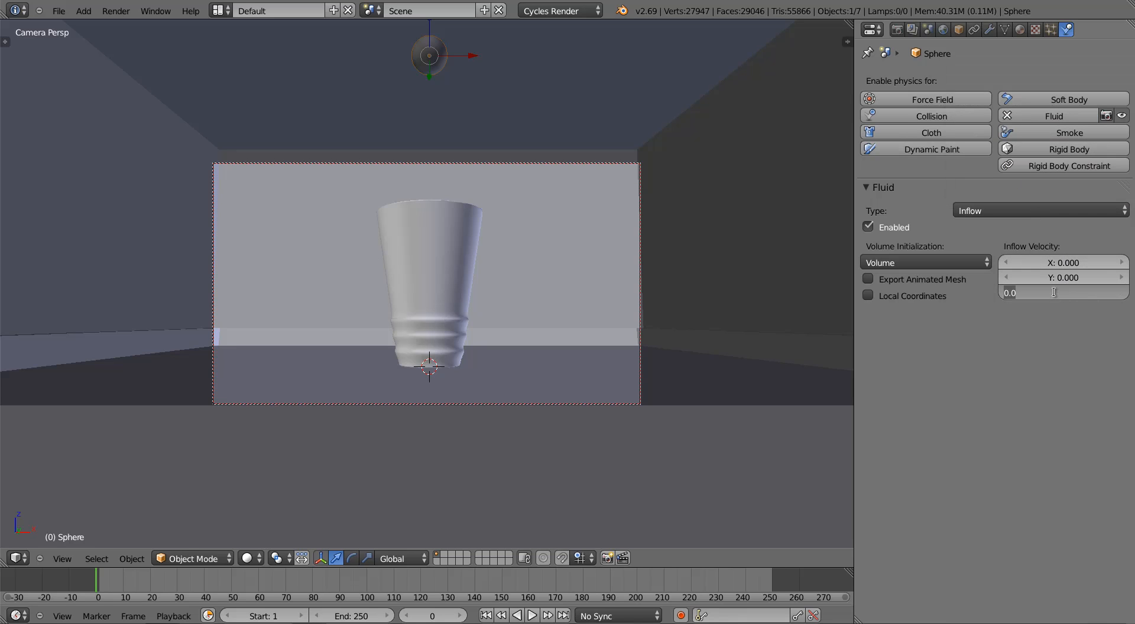
type("-2")
key("Return")
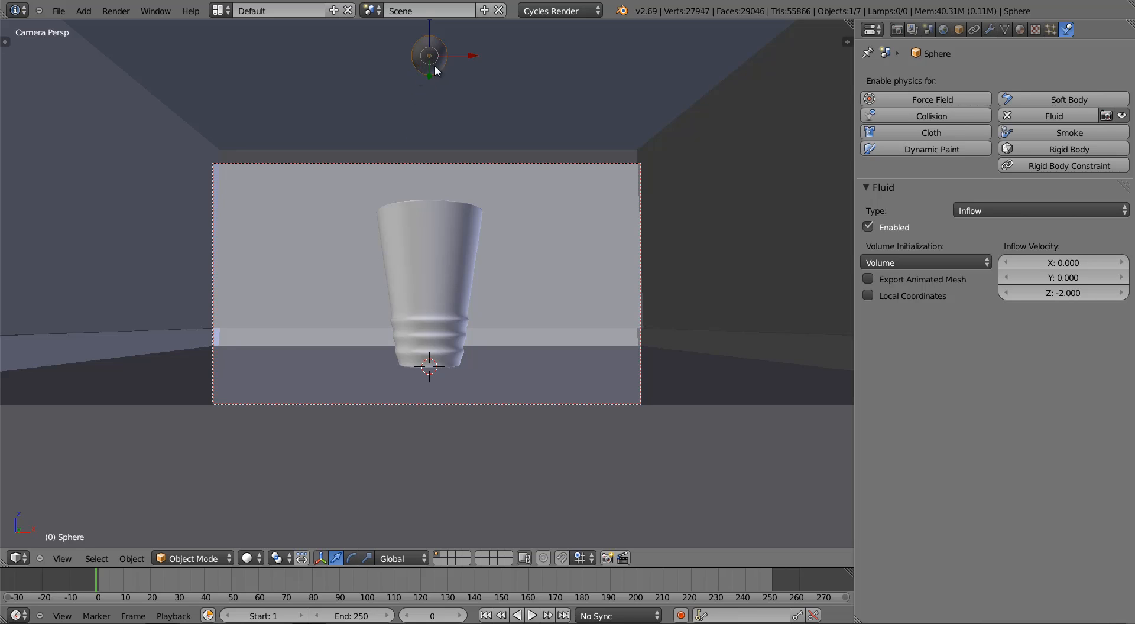
Step: Save over the existing blend file
key("ctrl+s")
left_click(501, 329)
scroll(602, 219, "up", 1)
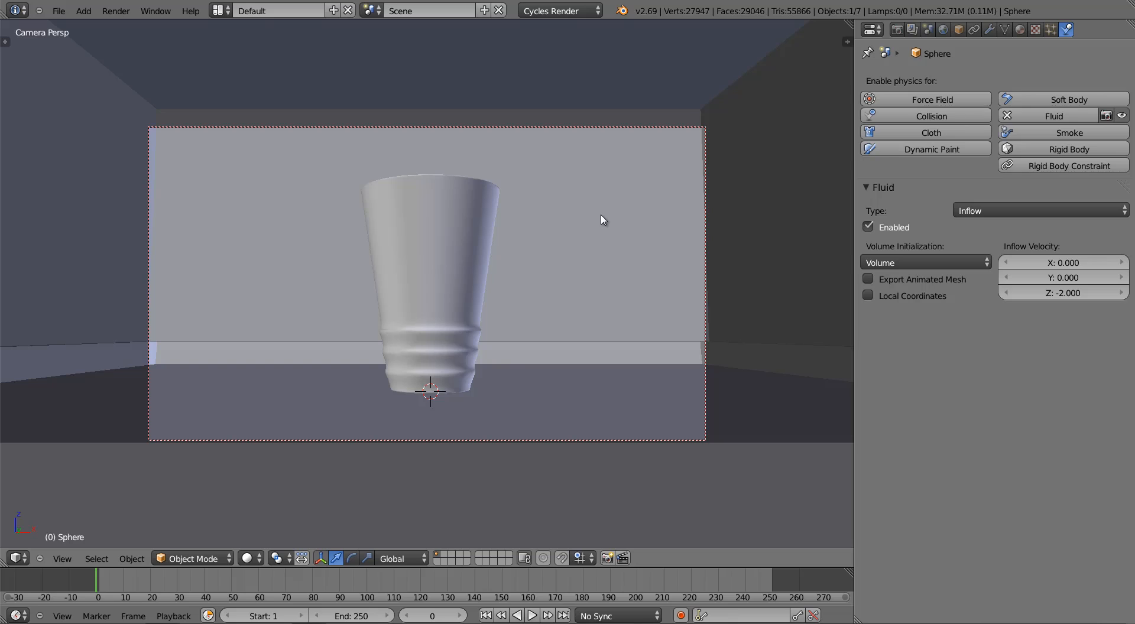
Step: Enable Collision physics on the cup and set its particle damping factor to 1
right_click(473, 259)
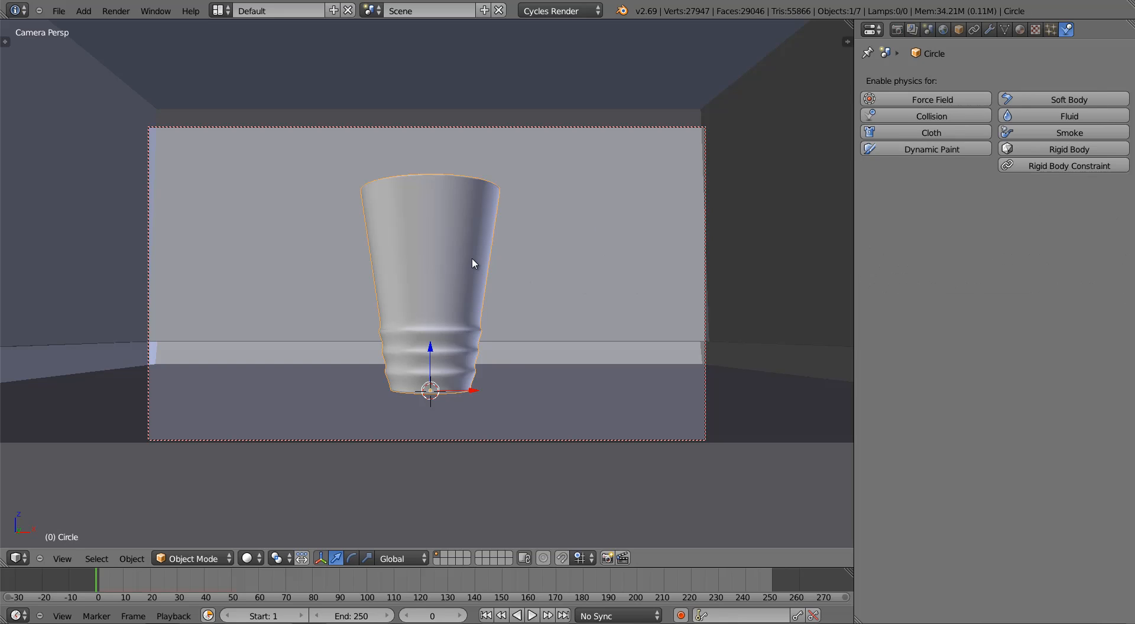
scroll(454, 116, "down", 1)
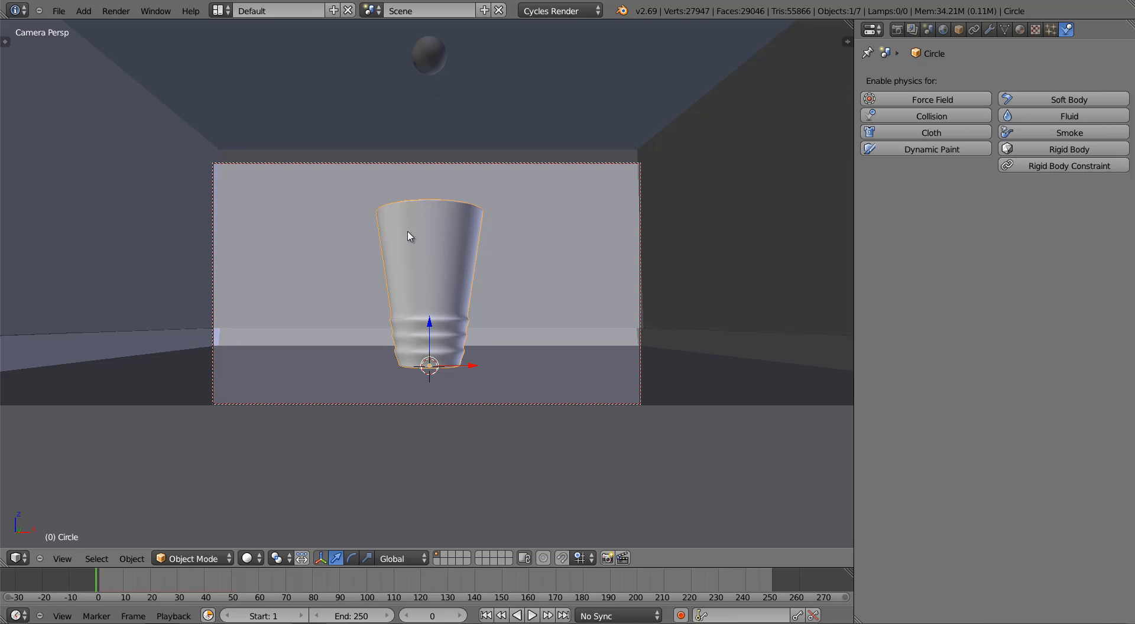
left_click(952, 113)
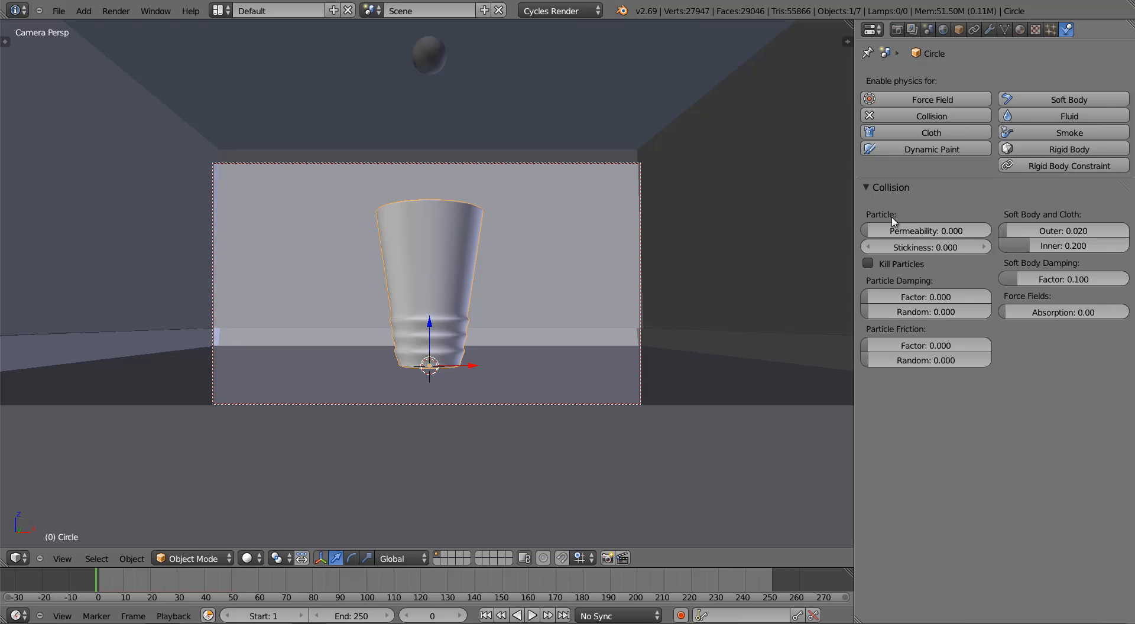
left_click_drag(893, 300, 1033, 308)
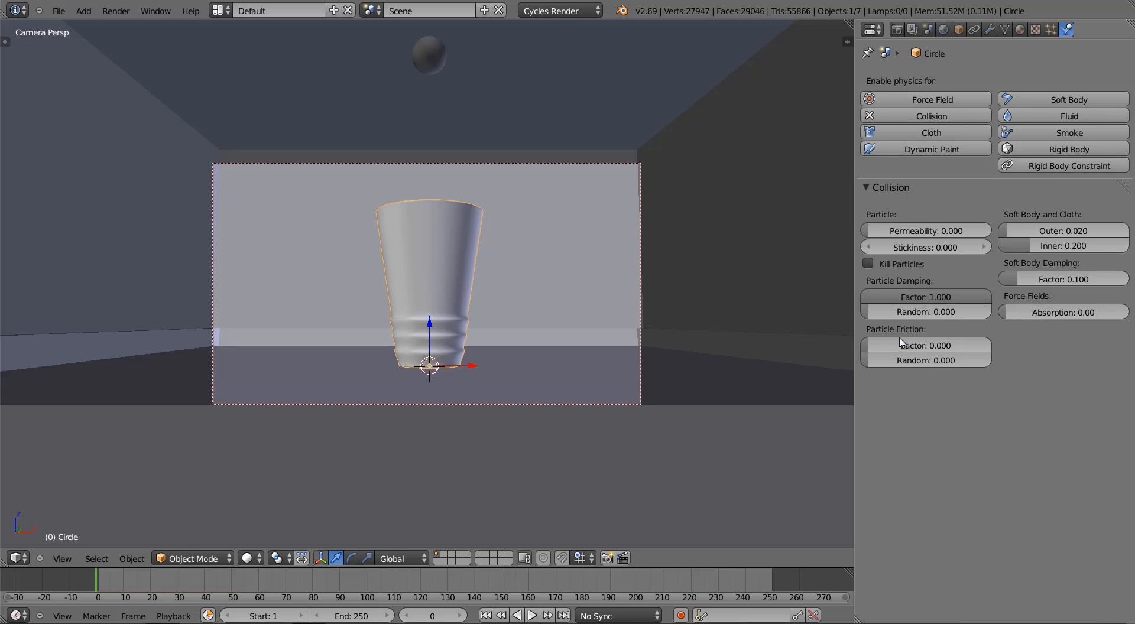
Step: Set the cup's particle friction factor to 1 and check the tray's collision settings
left_click_drag(908, 350, 1045, 352)
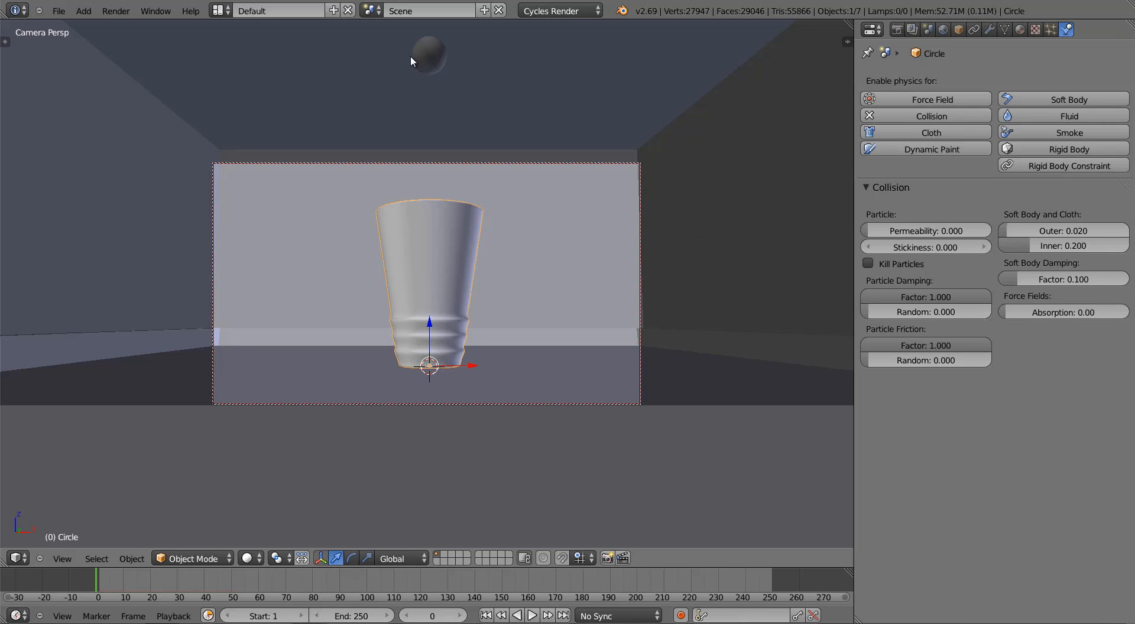
right_click(674, 359)
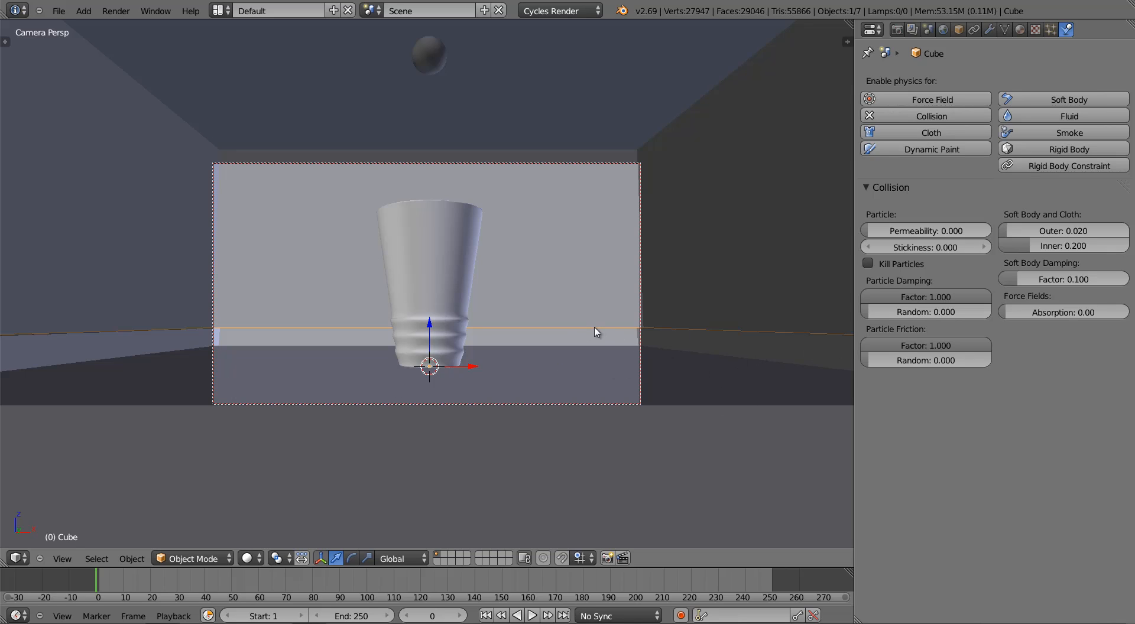
Step: Check the fluid settings of the domain and the inflow sphere, and set the domain's final resolution to 250
right_click(460, 249)
right_click(579, 224)
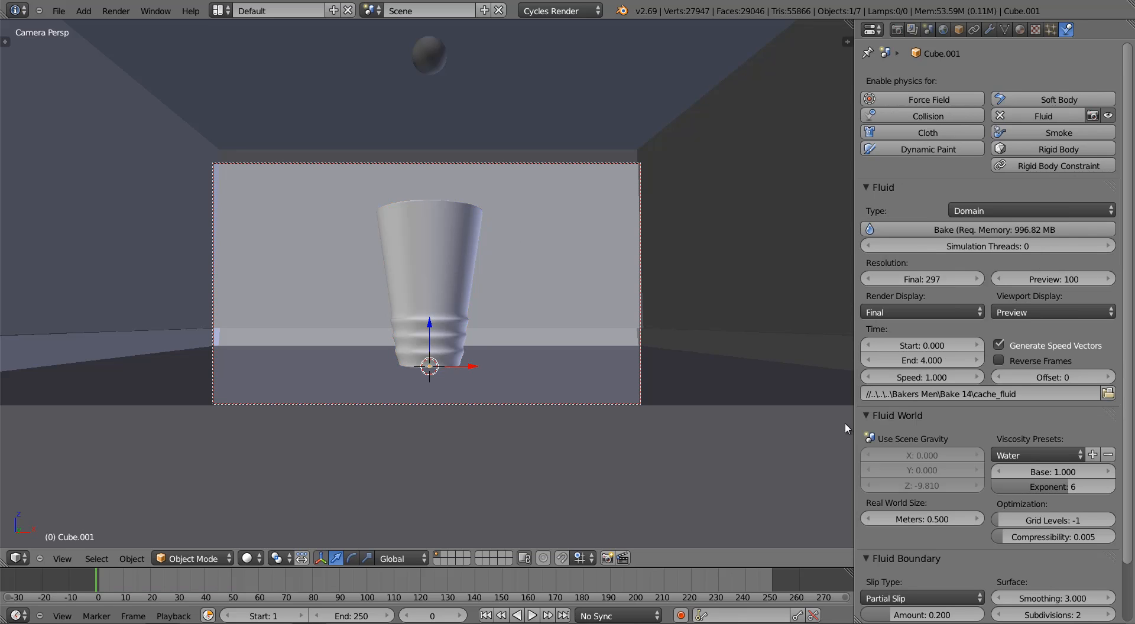
left_click_drag(1128, 408, 1127, 441)
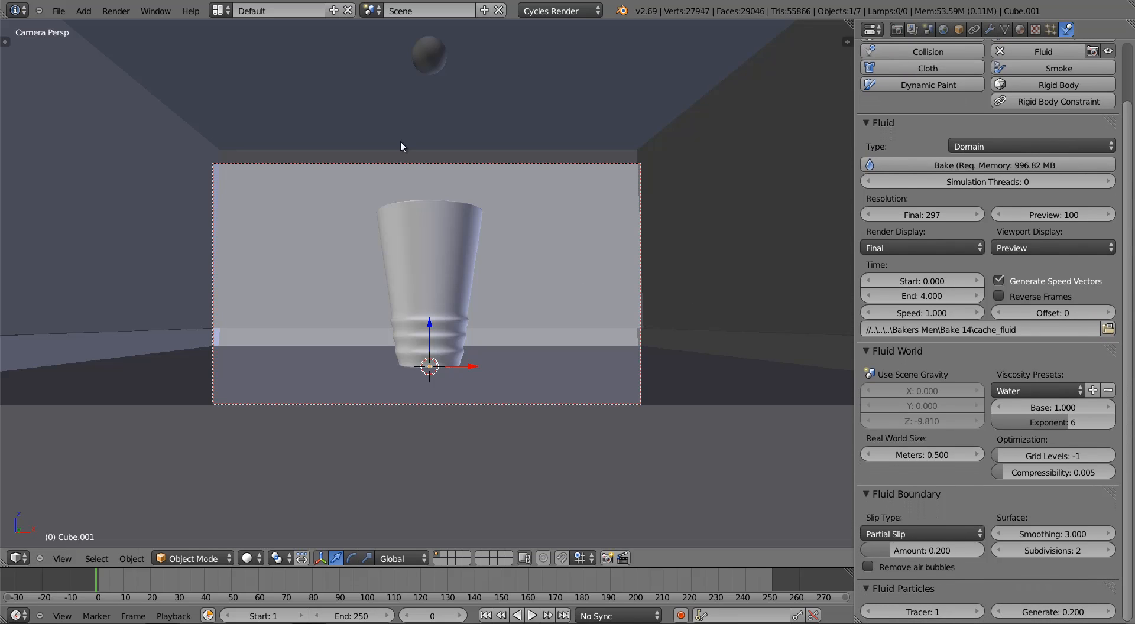
right_click(435, 62)
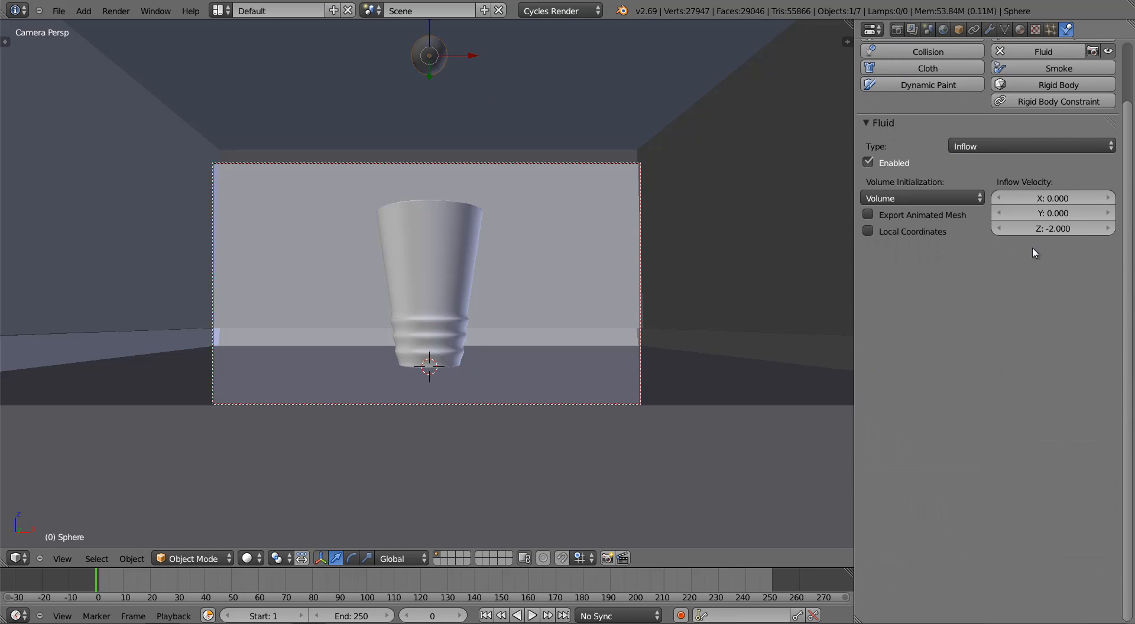
left_click_drag(1130, 239, 1133, 172)
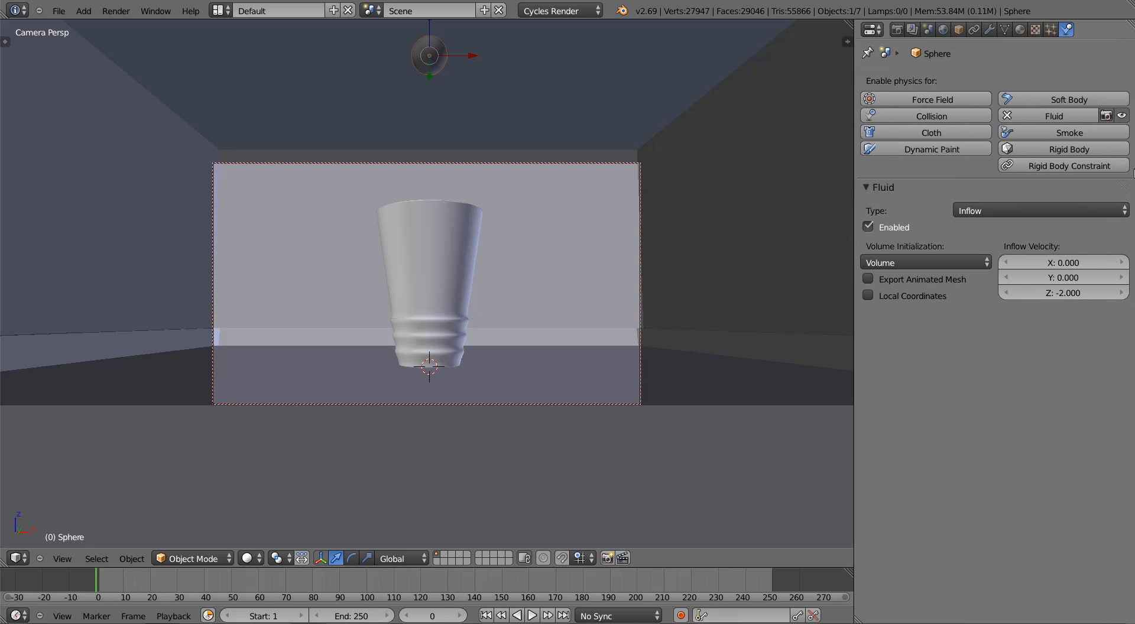
right_click(613, 163)
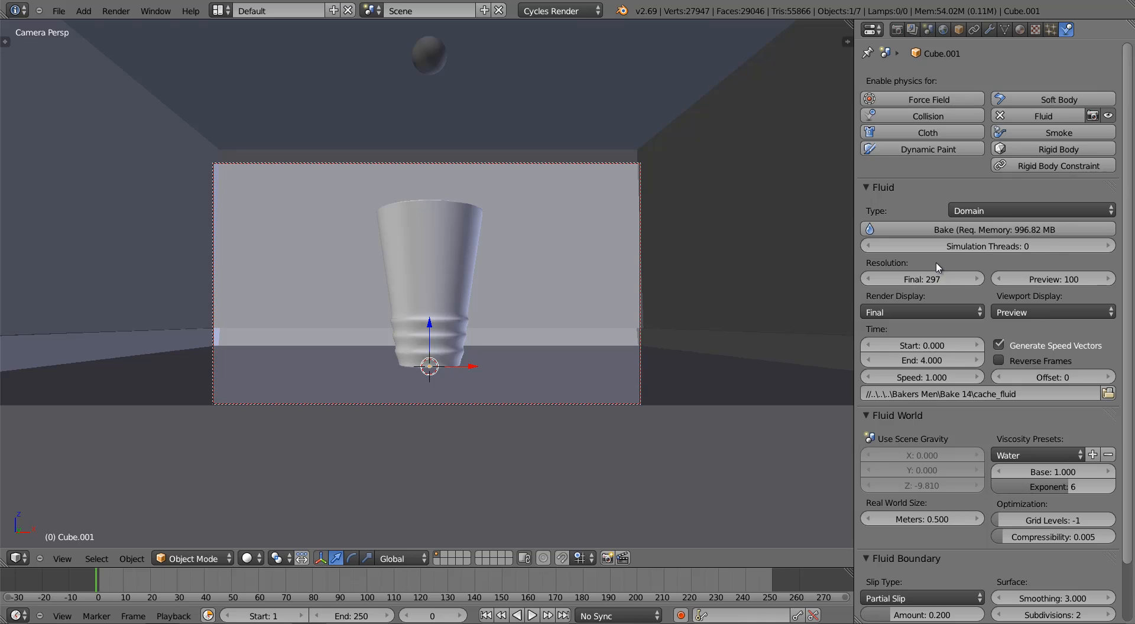
left_click(925, 277)
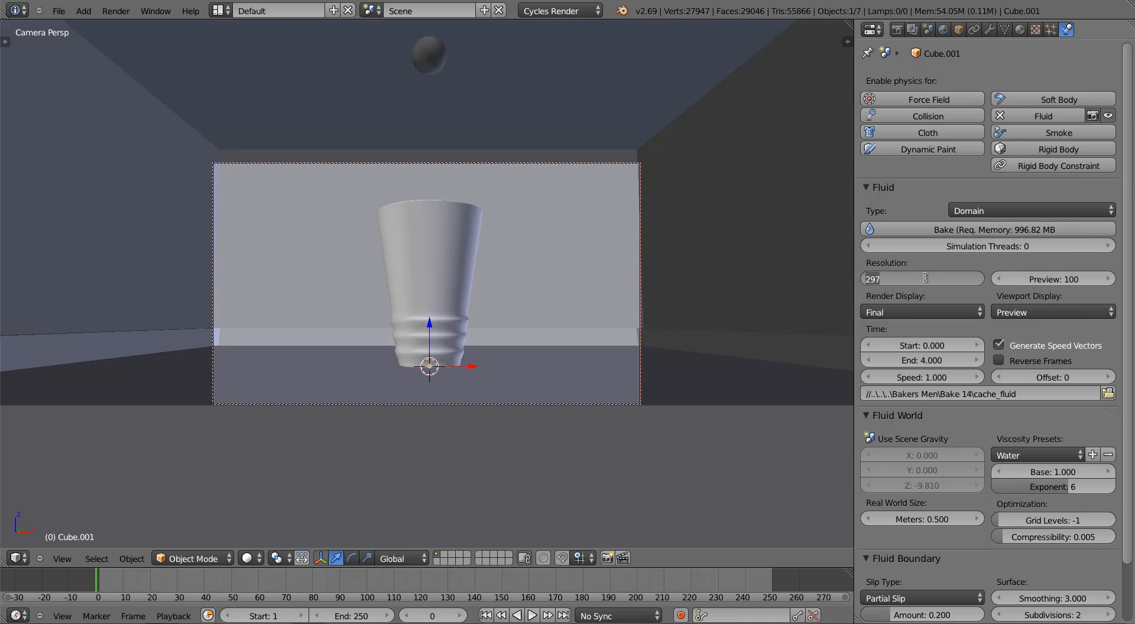
type("250")
key("Return")
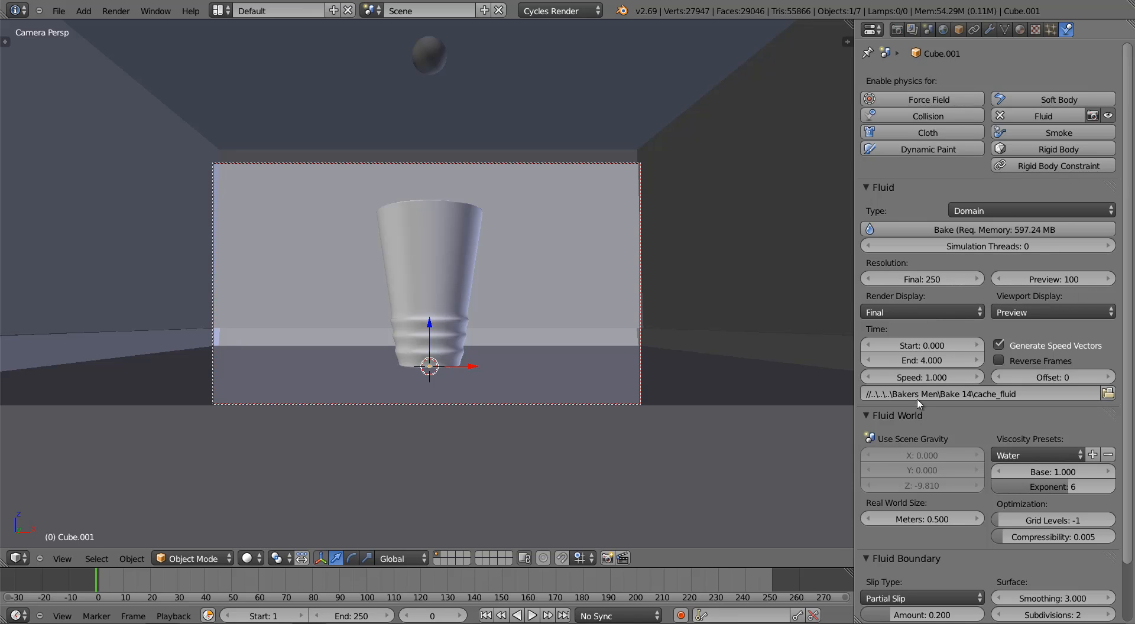
Step: Bake the fluid simulation from the domain object
right_click(424, 42)
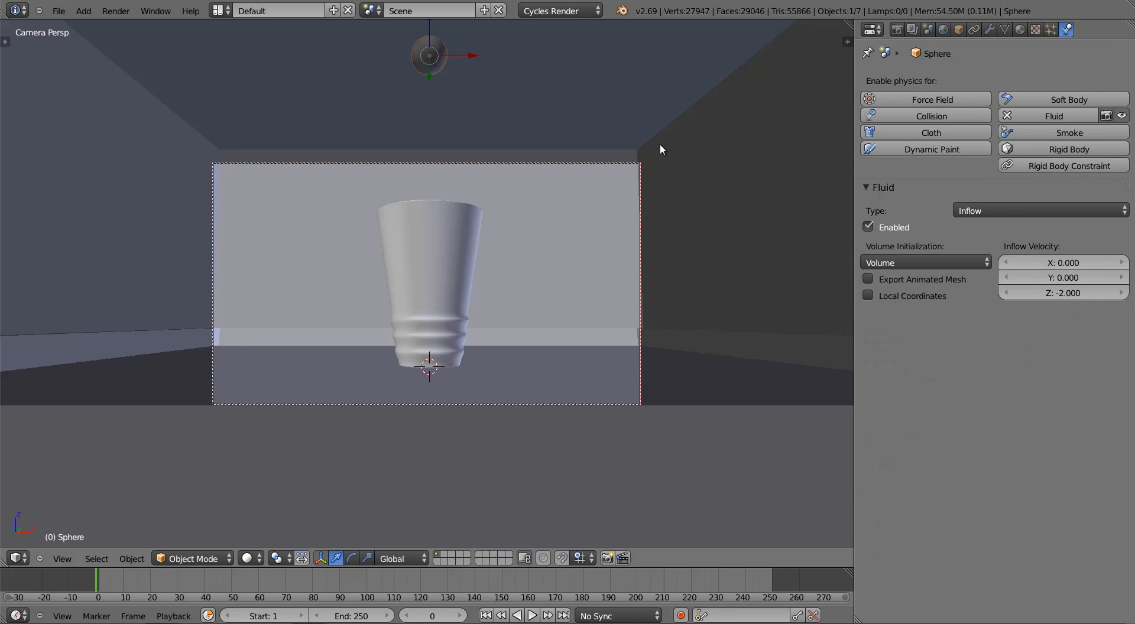
right_click(675, 187)
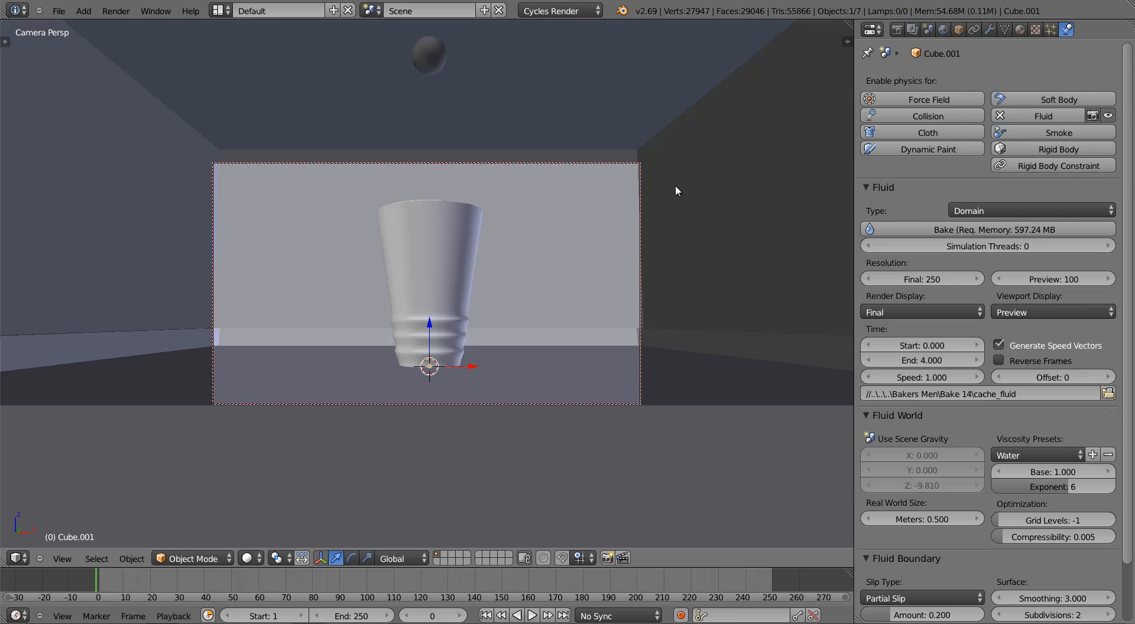
left_click(1003, 234)
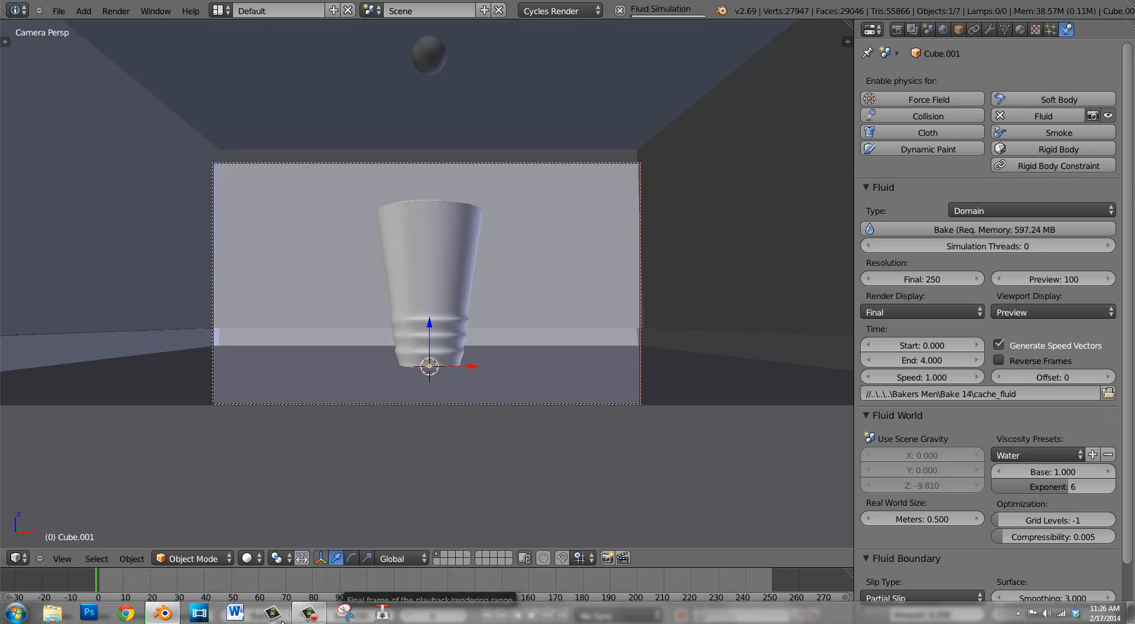
mouse_move(301, 617)
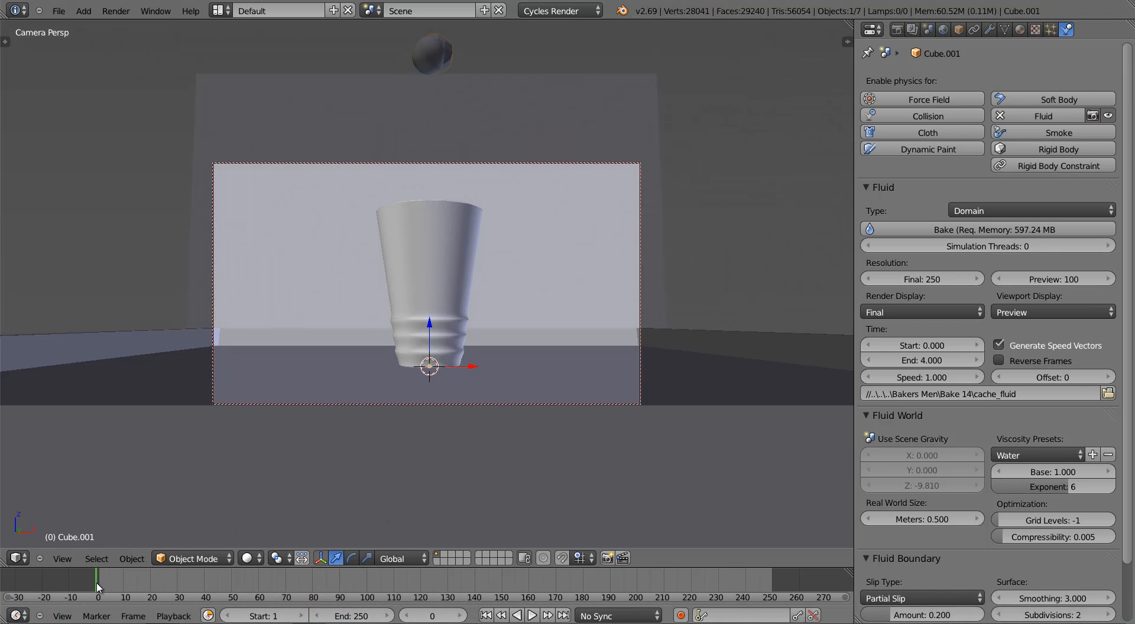
Step: Go to frame 29 of the baked simulation and set the domain's viewport display to Final
left_click_drag(100, 587, 175, 583)
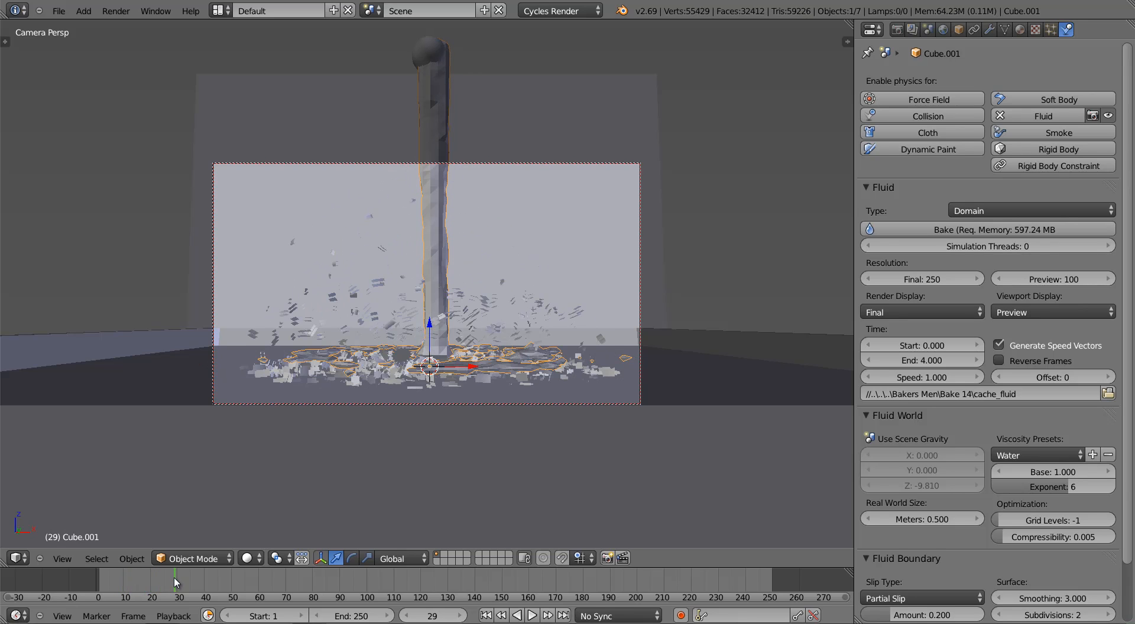
middle_click_drag(480, 318, 445, 412)
key("KP_5")
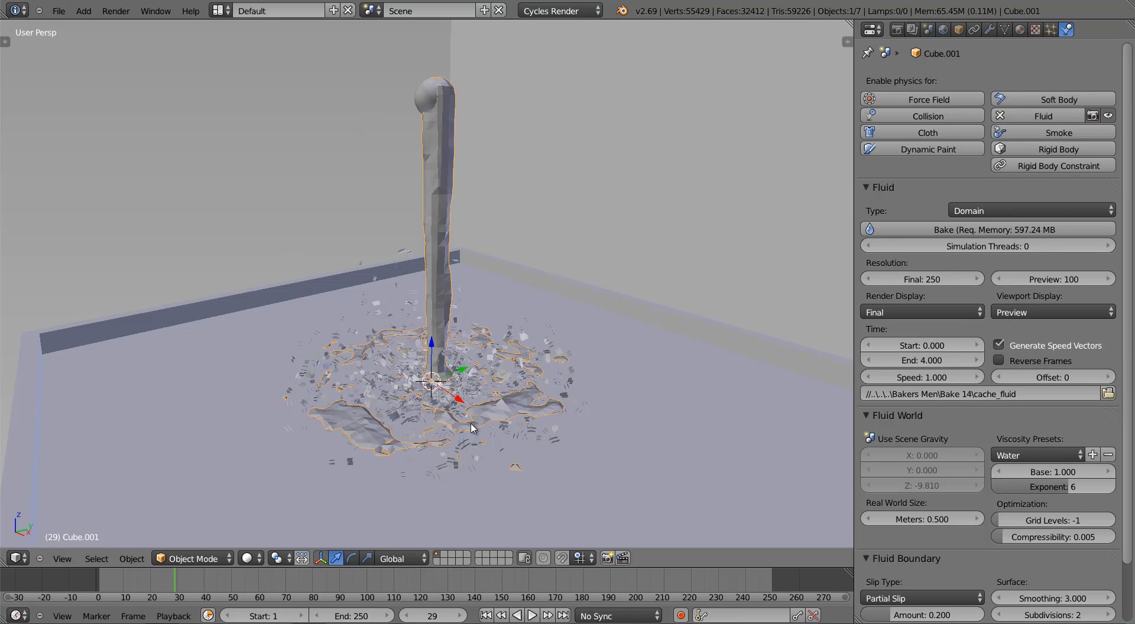
left_click(1042, 312)
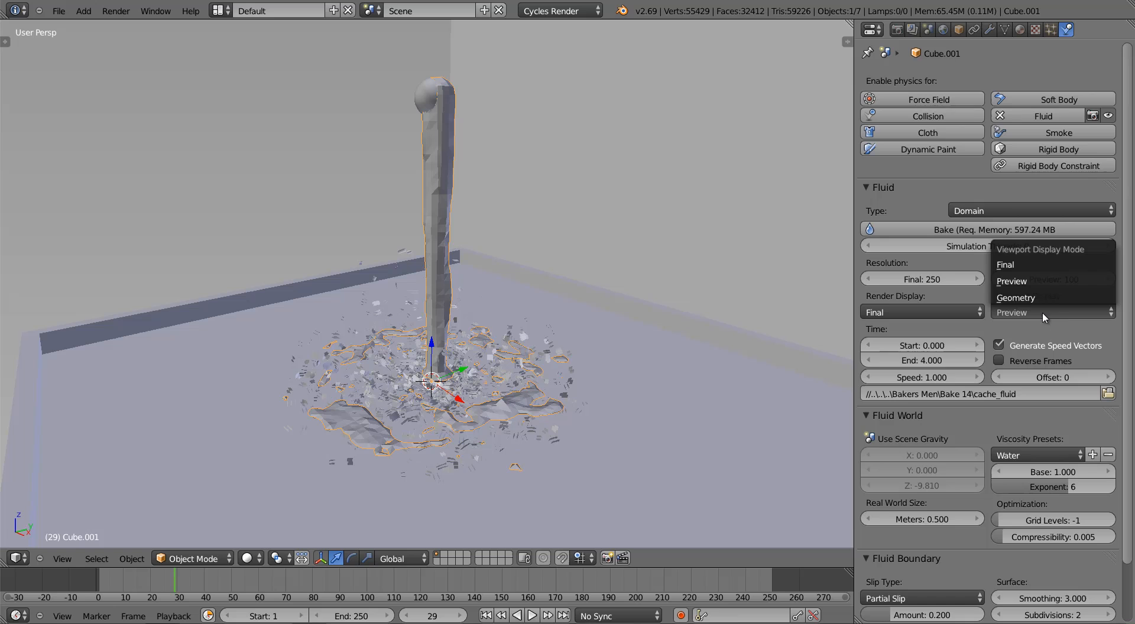
left_click(1059, 268)
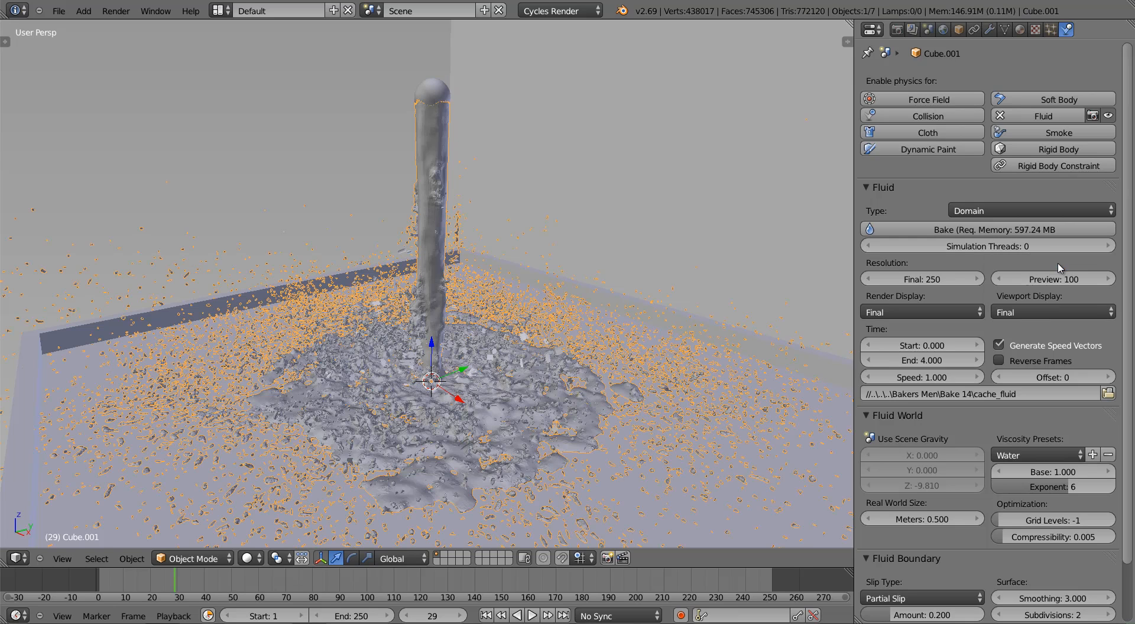
Step: Apply smooth shading to the fluid mesh and inspect the splash around the tray
middle_click_drag(484, 363, 580, 342)
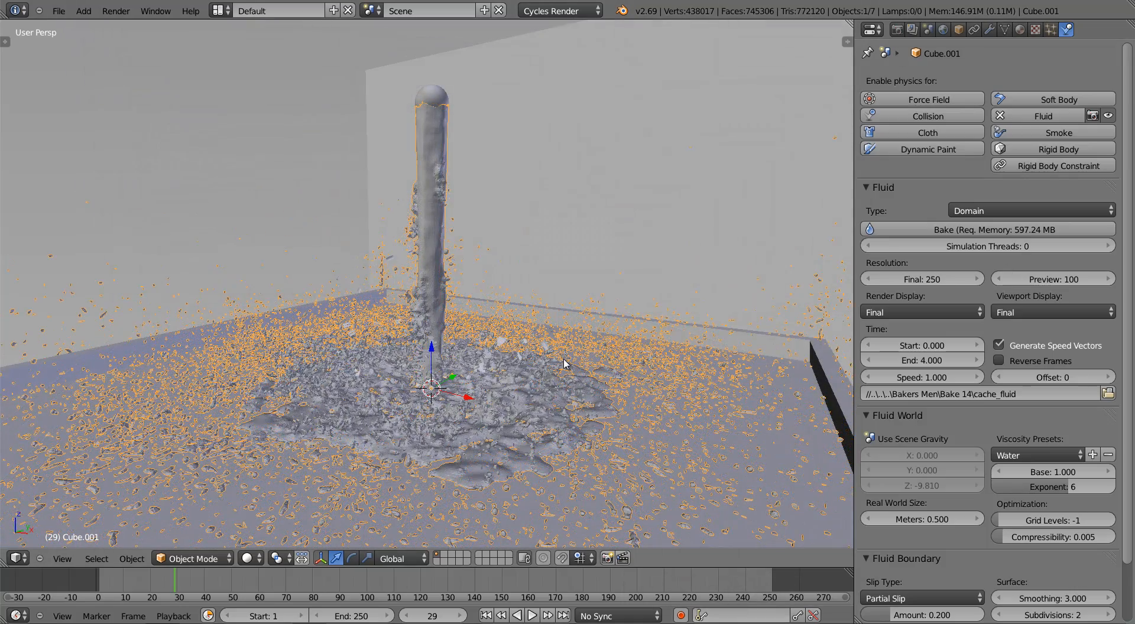
middle_click_drag(444, 348, 536, 335)
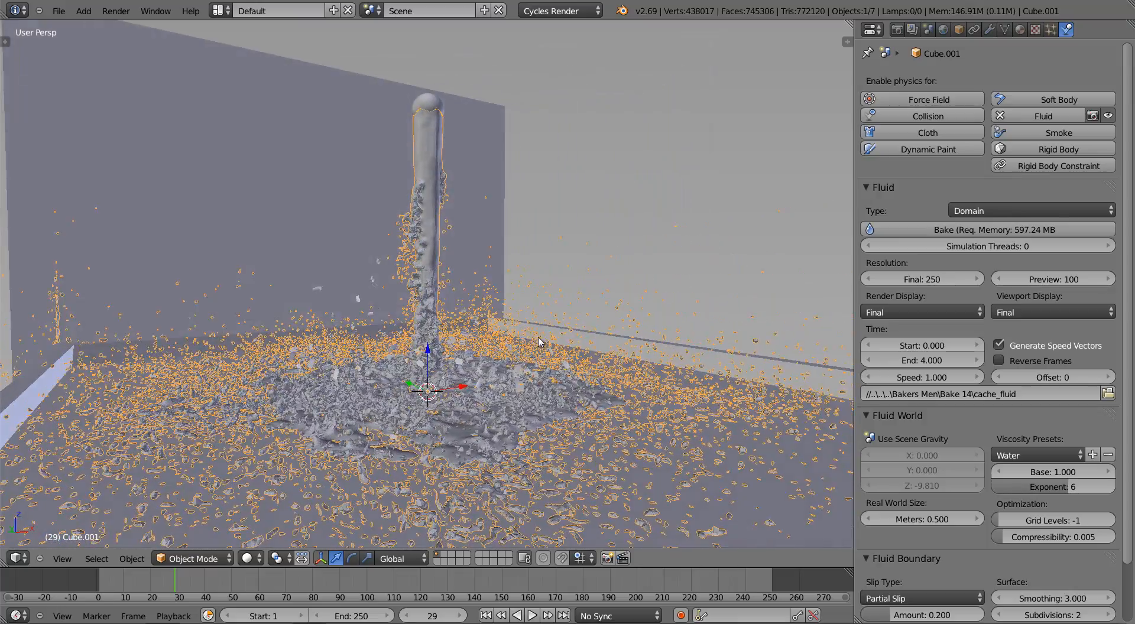
scroll(539, 342, "up", 7)
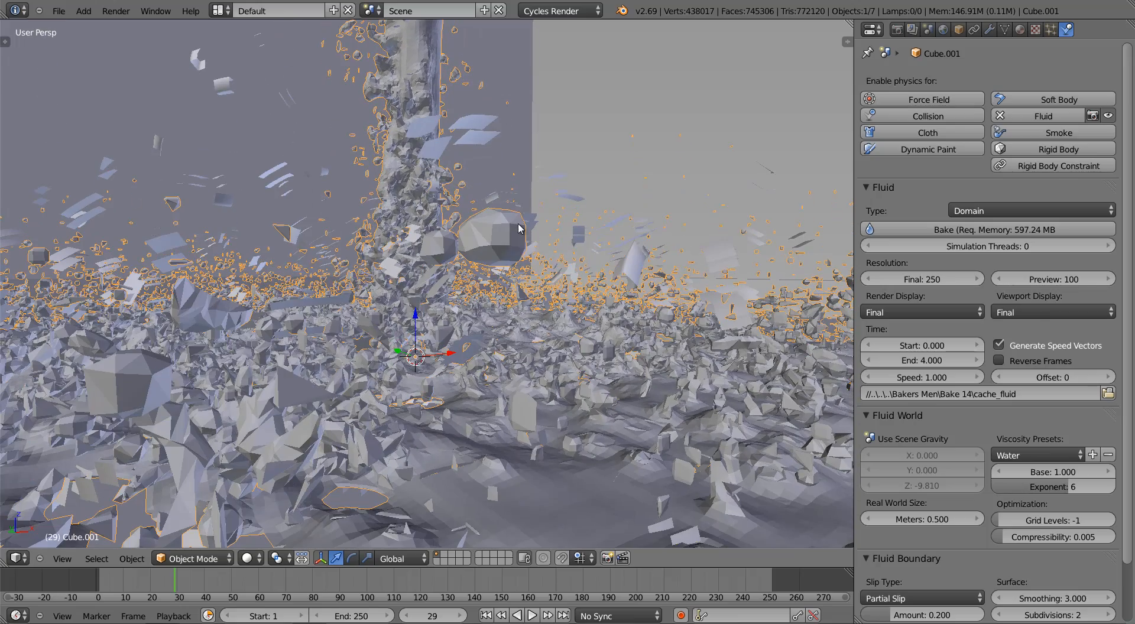
scroll(489, 373, "up", 1)
key("t")
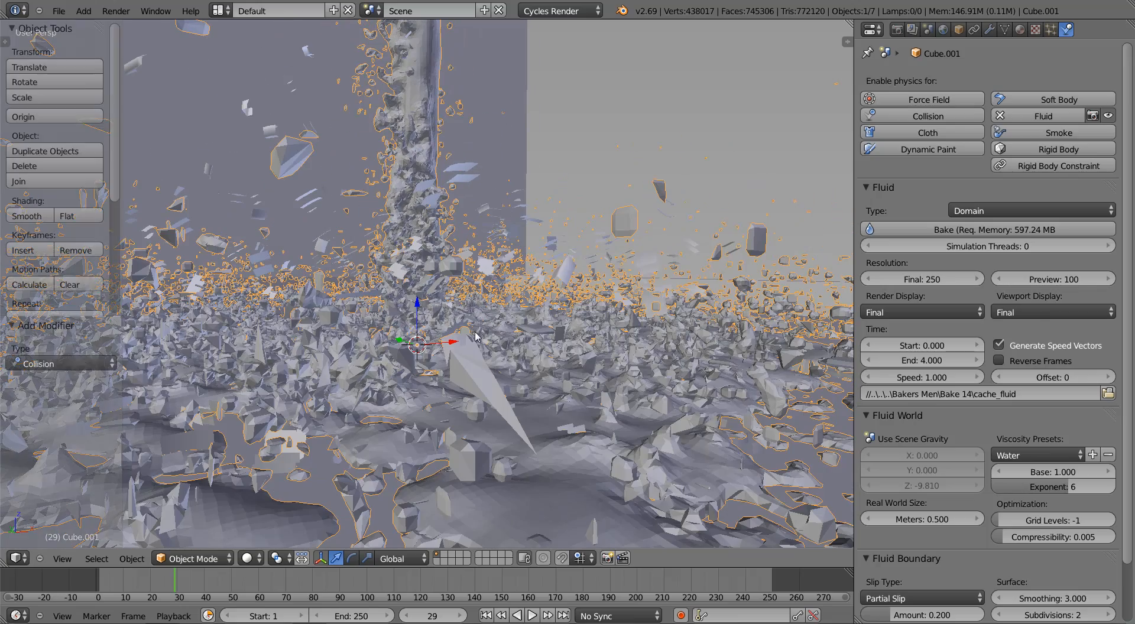
left_click(37, 217)
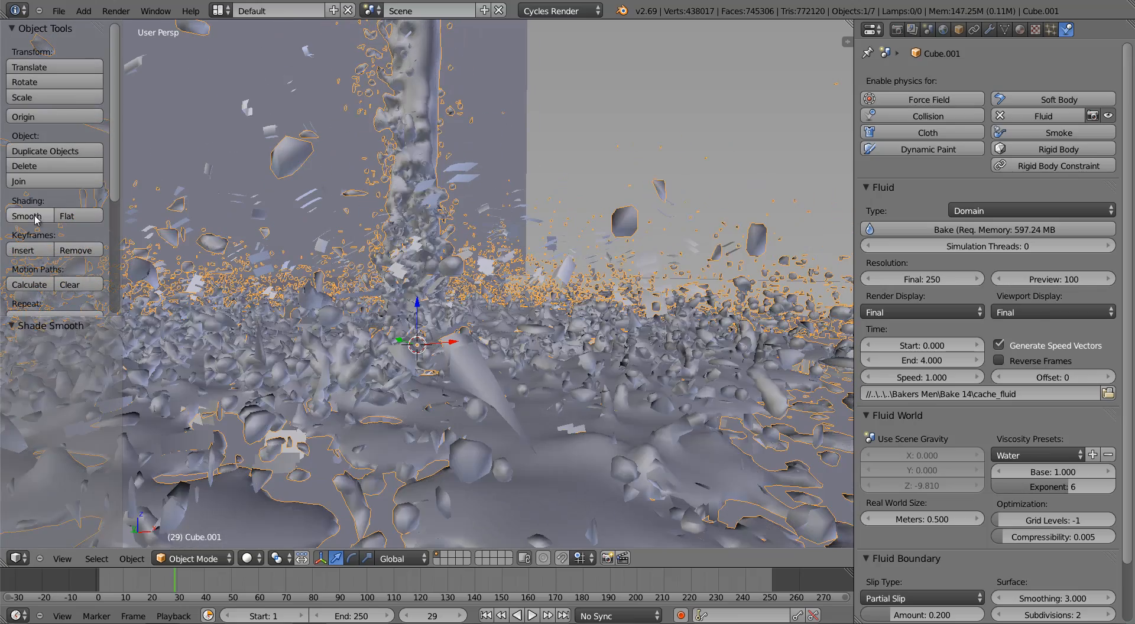
key("t")
scroll(510, 346, "down", 6)
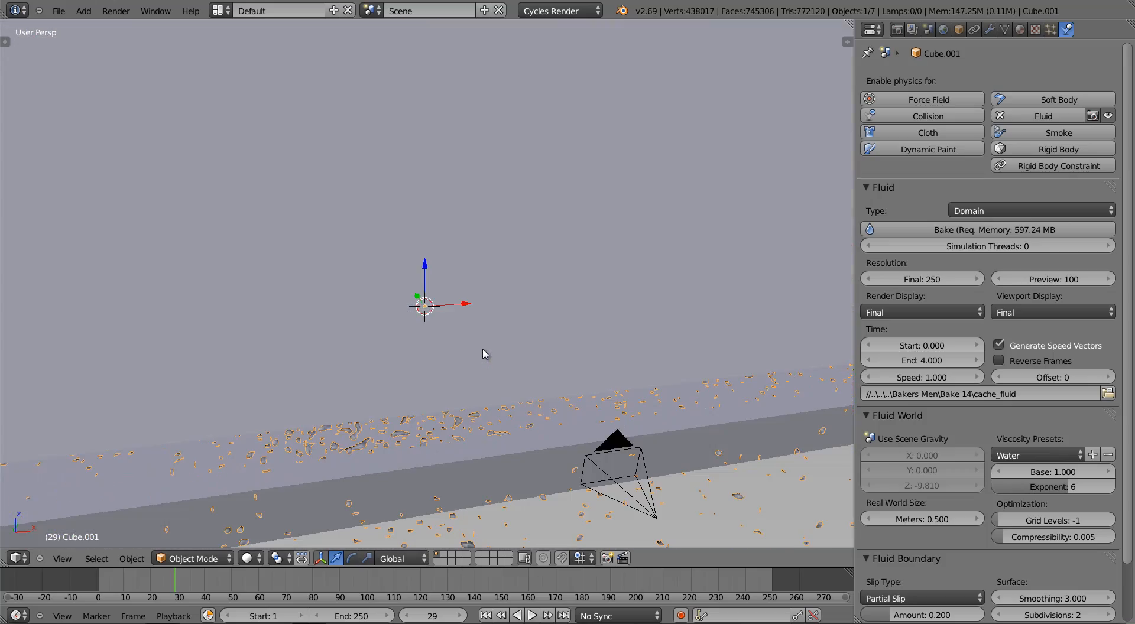
middle_click_drag(478, 355, 393, 357)
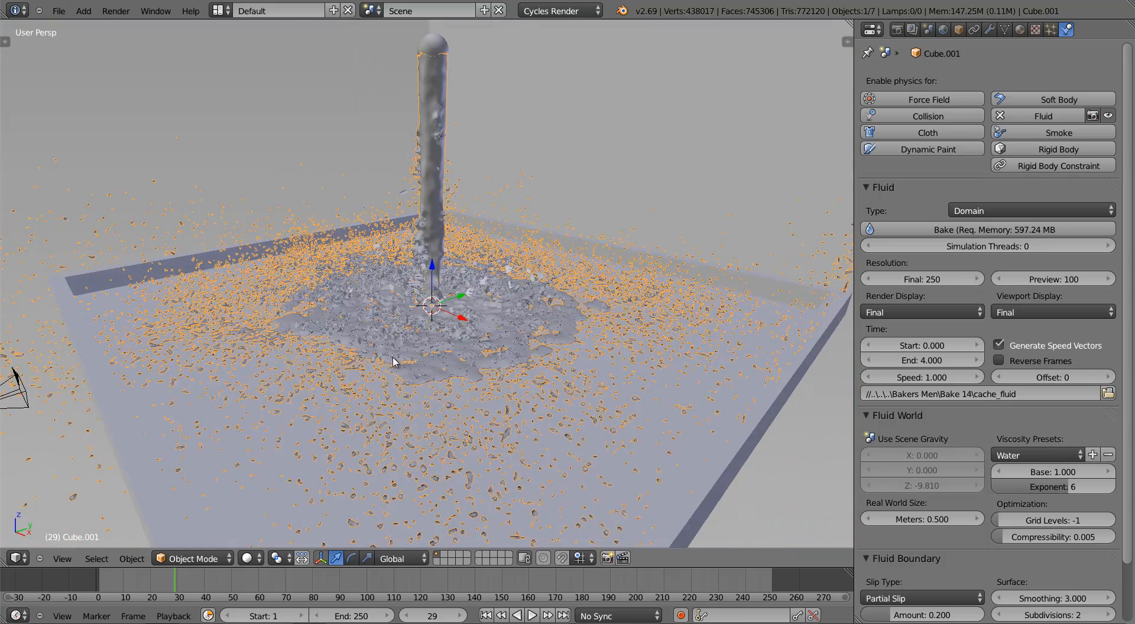
Step: Try a Subdivision Surface modifier on the fluid mesh with 1 view and 1 render subdivision
left_click(989, 29)
left_click(876, 81)
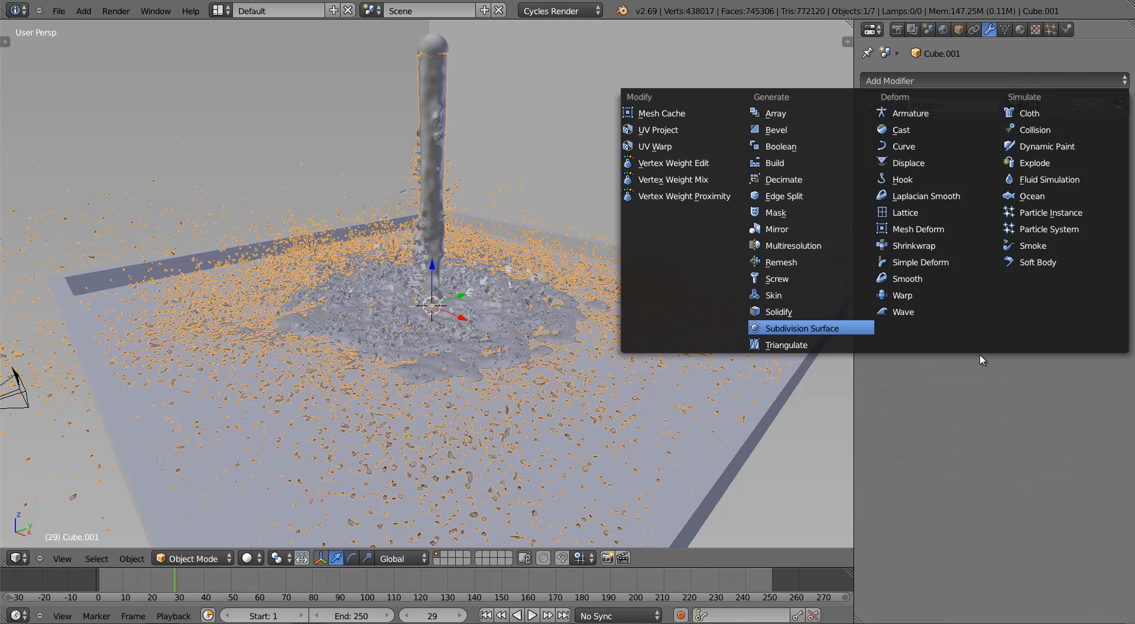
left_click(827, 329)
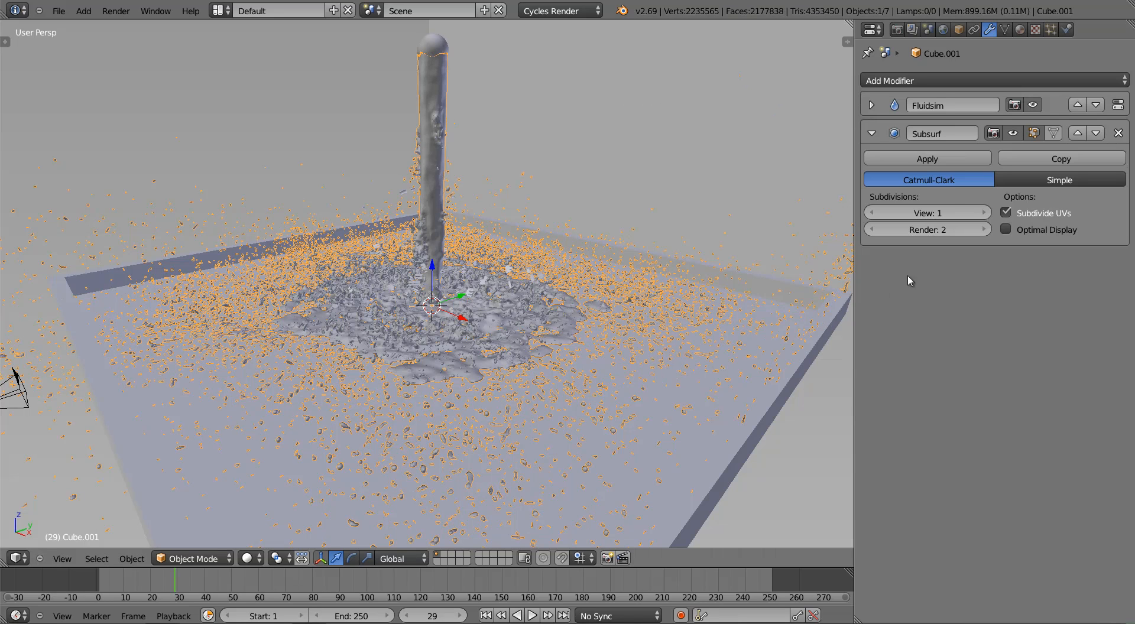
scroll(467, 348, "up", 3)
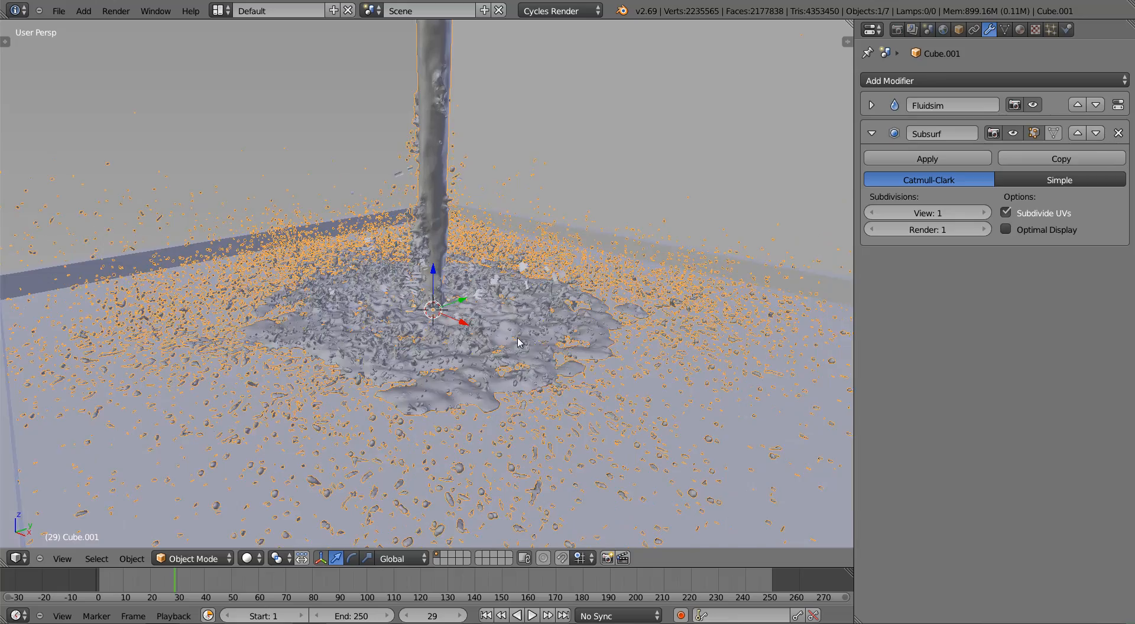
middle_click_drag(477, 341, 493, 338)
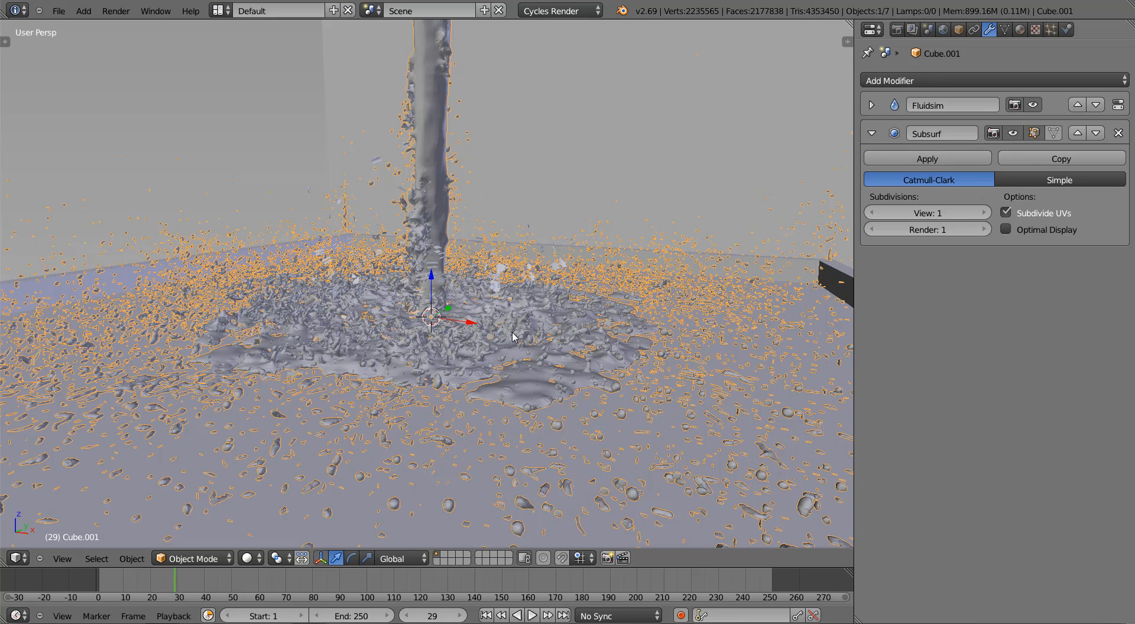
key("ctrl+z")
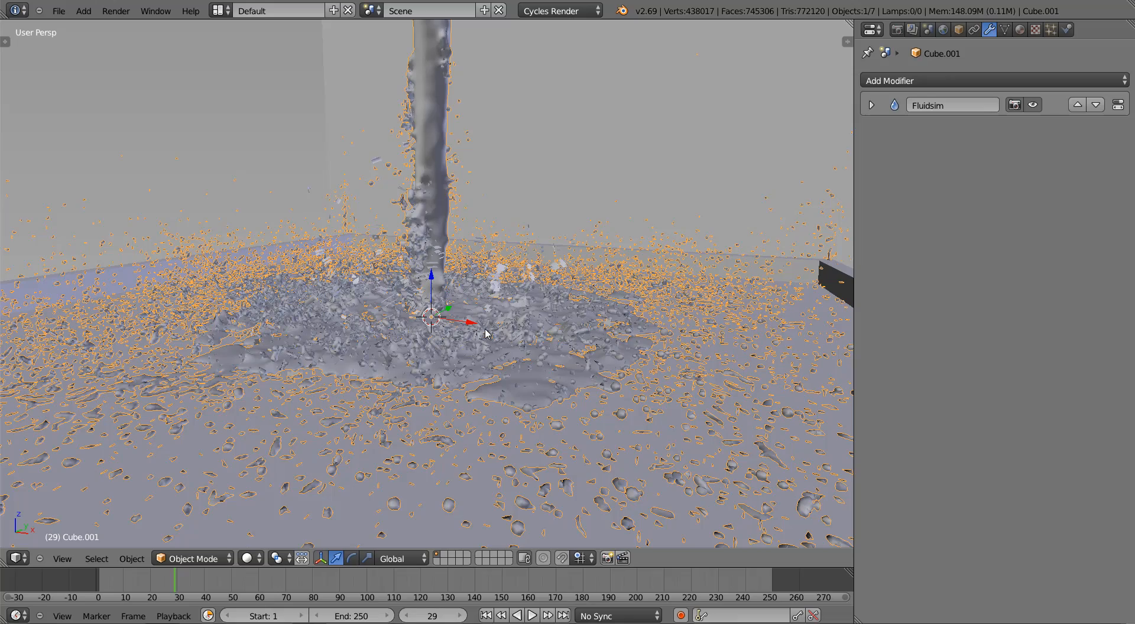
Step: Return to the camera view and move the timeline to frame 27 to check the splash
middle_click_drag(485, 333, 509, 321)
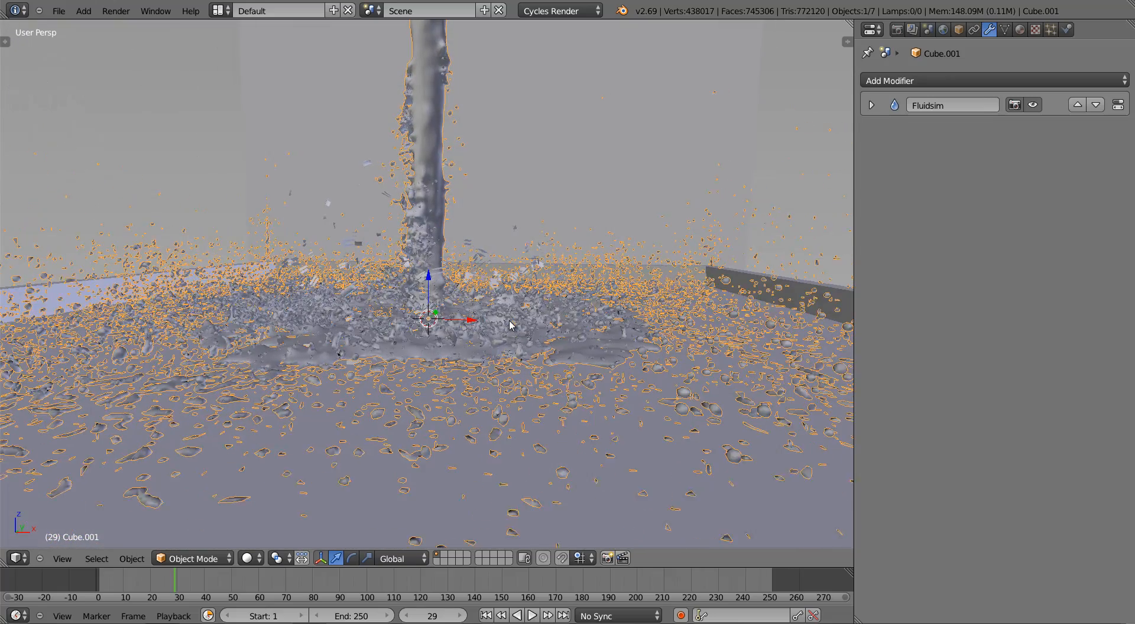
key("KP_0")
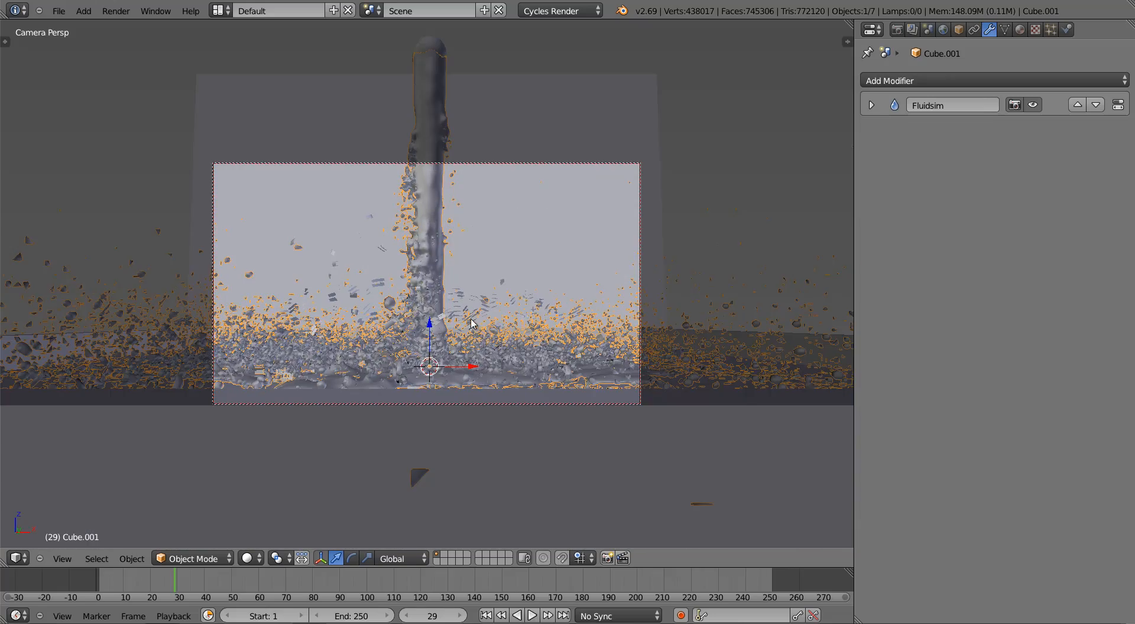
scroll(467, 322, "up", 1)
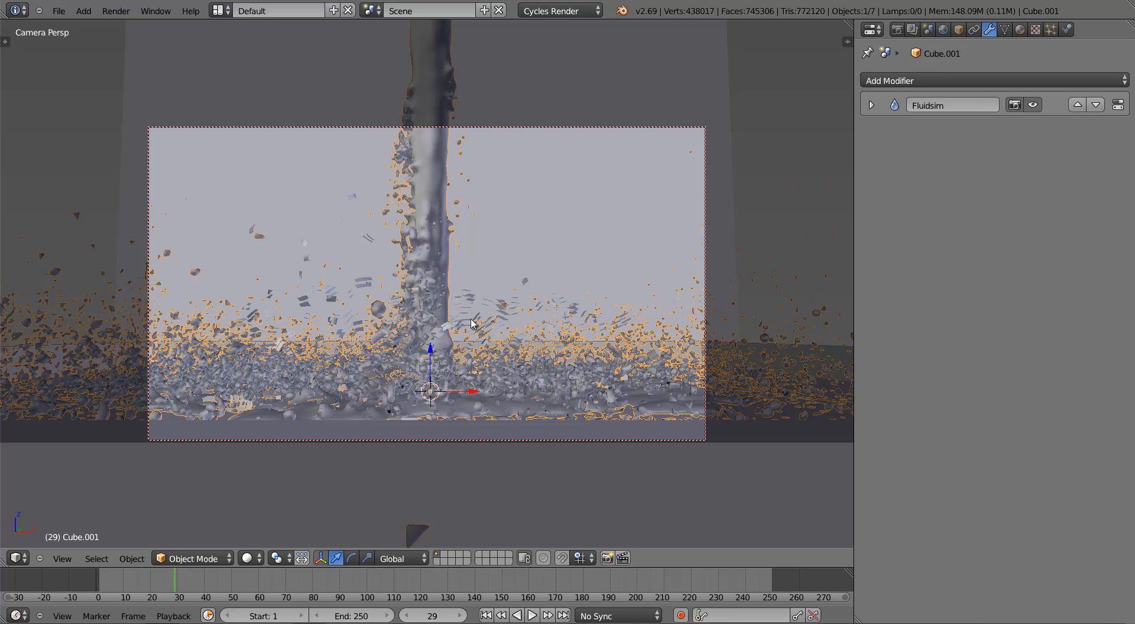
left_click(158, 584)
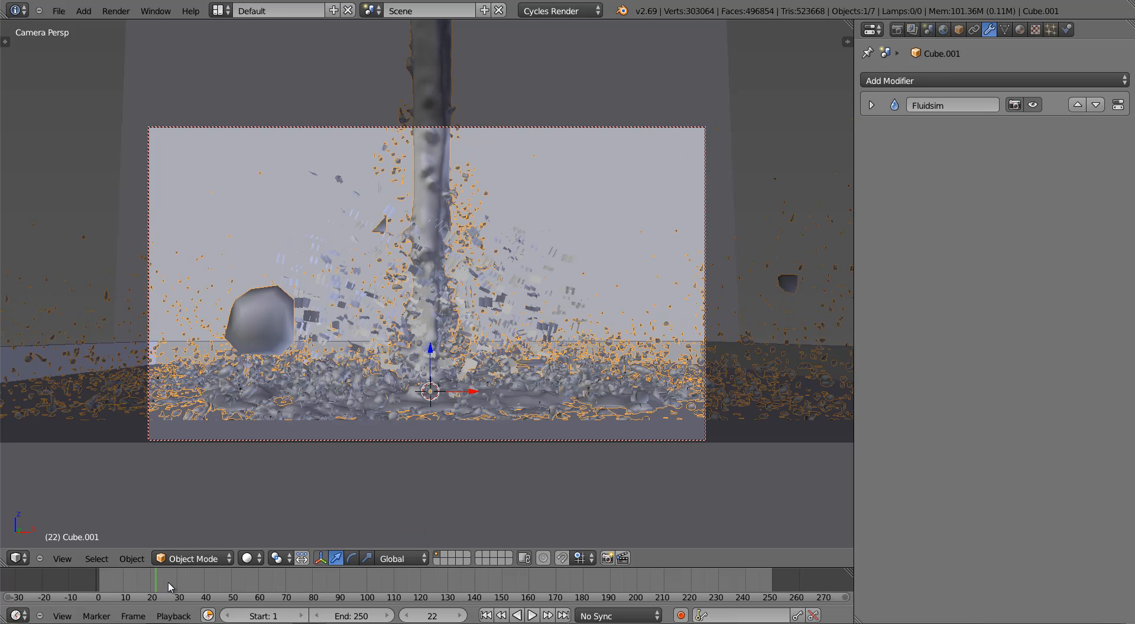
left_click(171, 588)
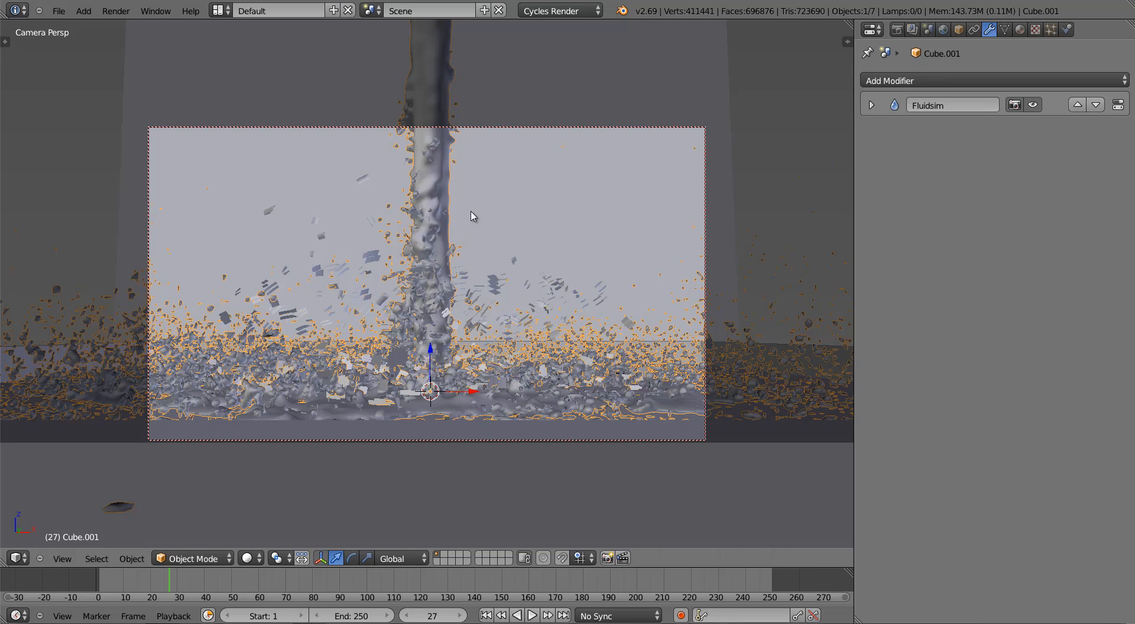
Step: Preview the camera view in Rendered shading and give the fluid mesh a new Glass BSDF material
left_click(251, 558)
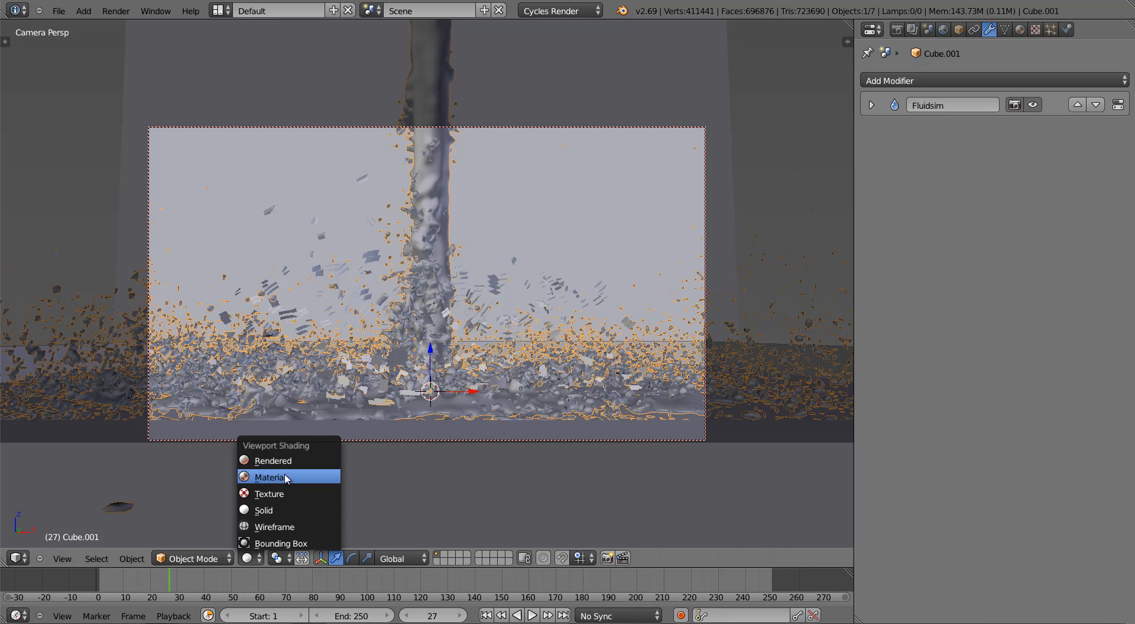
key("Return")
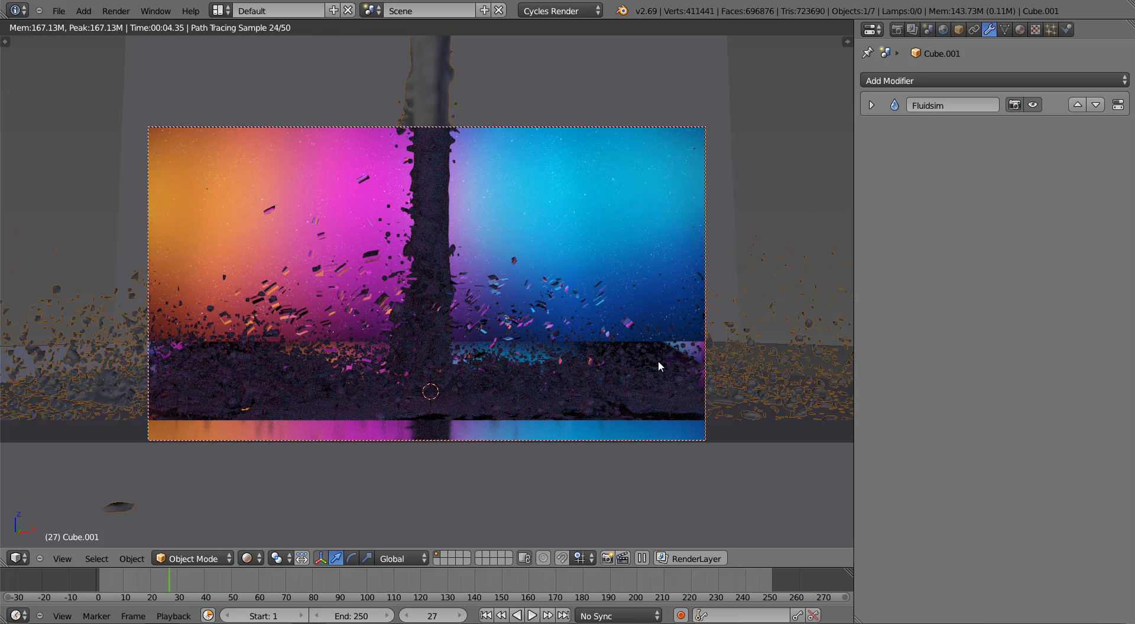
left_click(1020, 29)
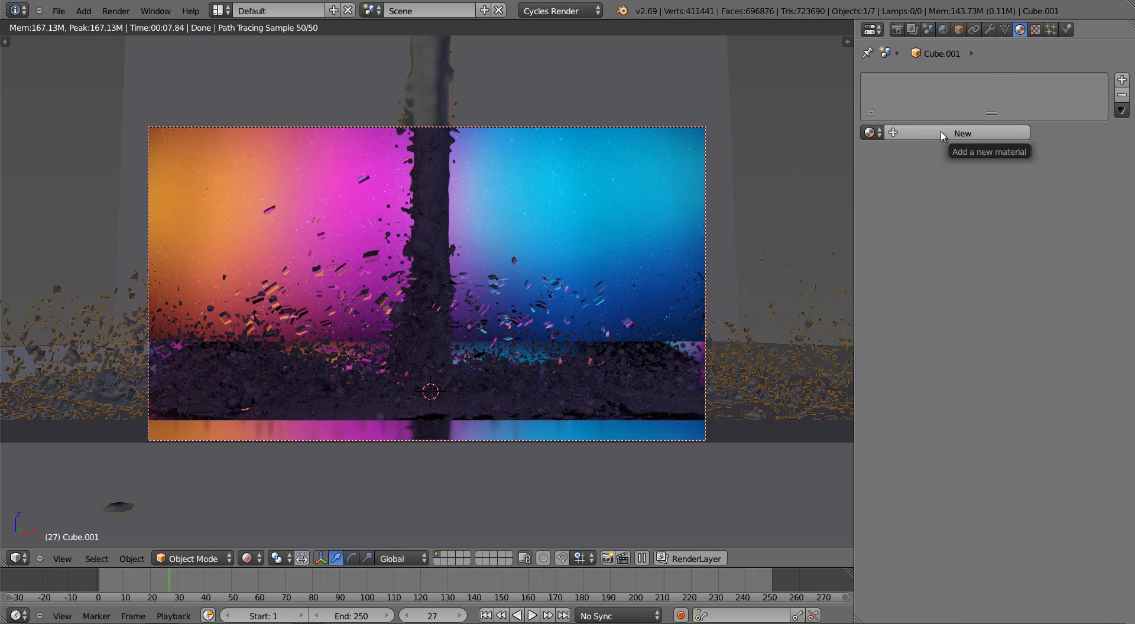
left_click(925, 132)
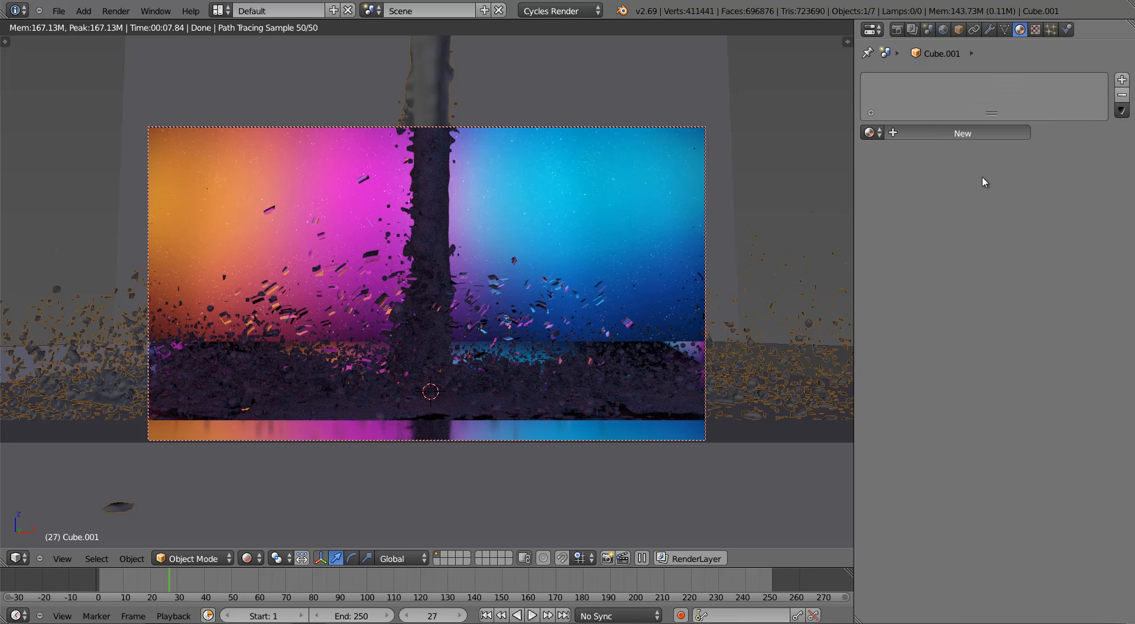
left_click(985, 211)
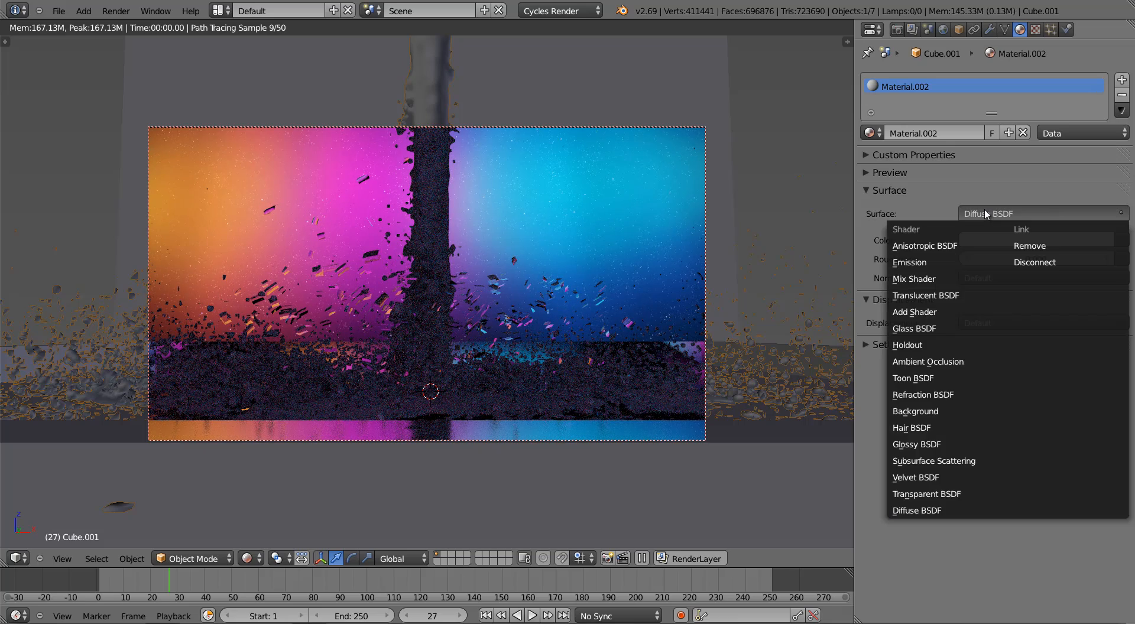
left_click(927, 326)
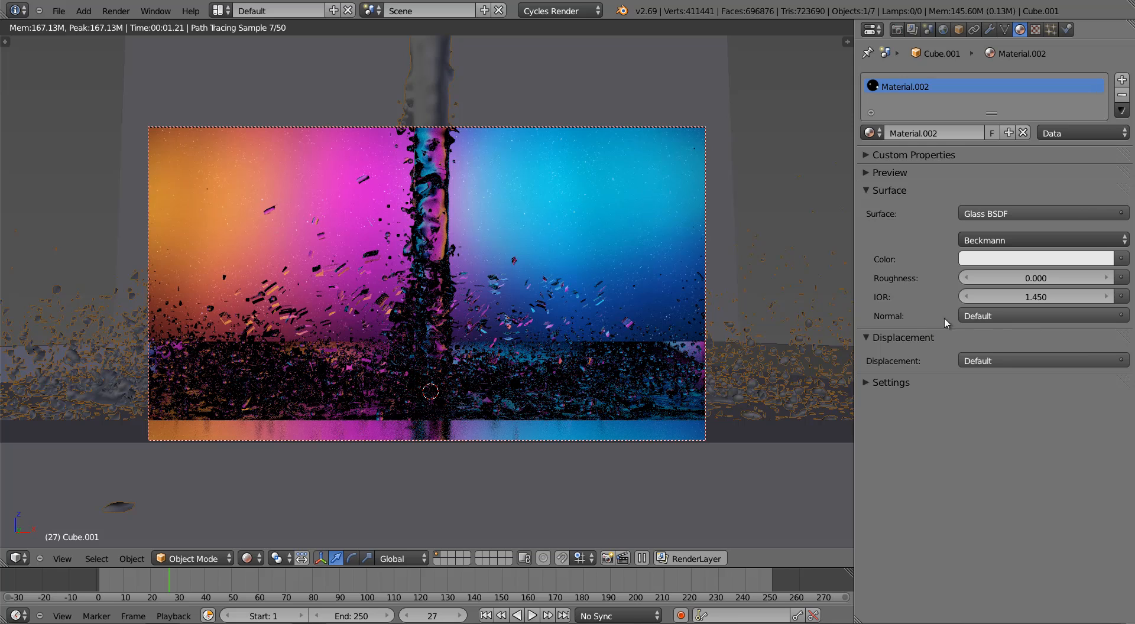
Step: Set the fluid glass material's IOR to 1.333 and brighten its color to white
left_click(1029, 296)
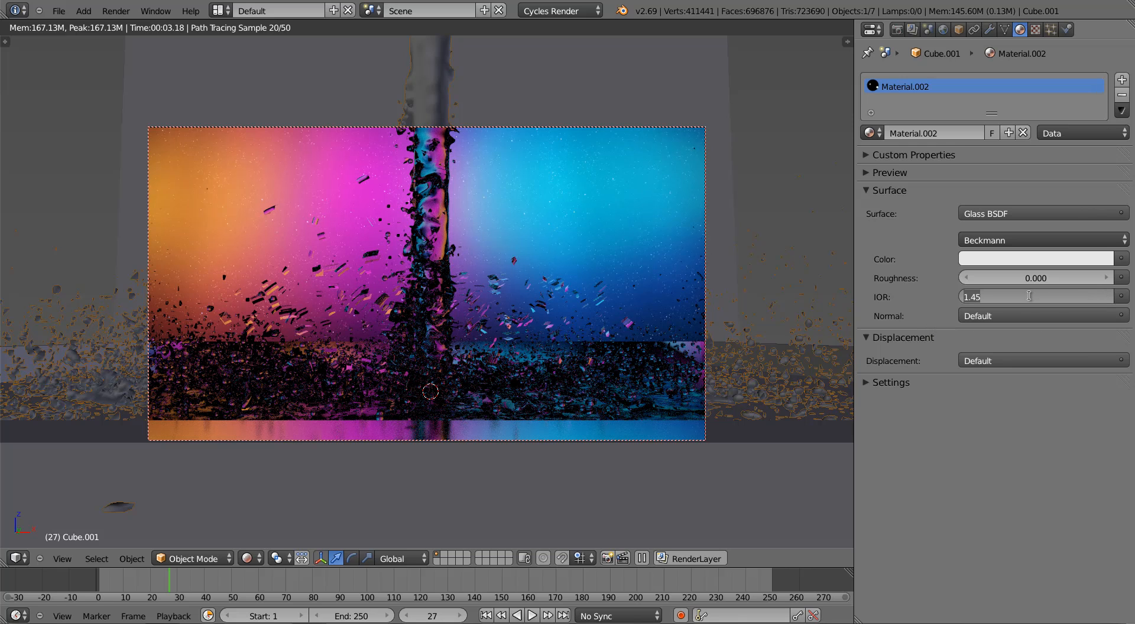
type("1.333")
key("Return")
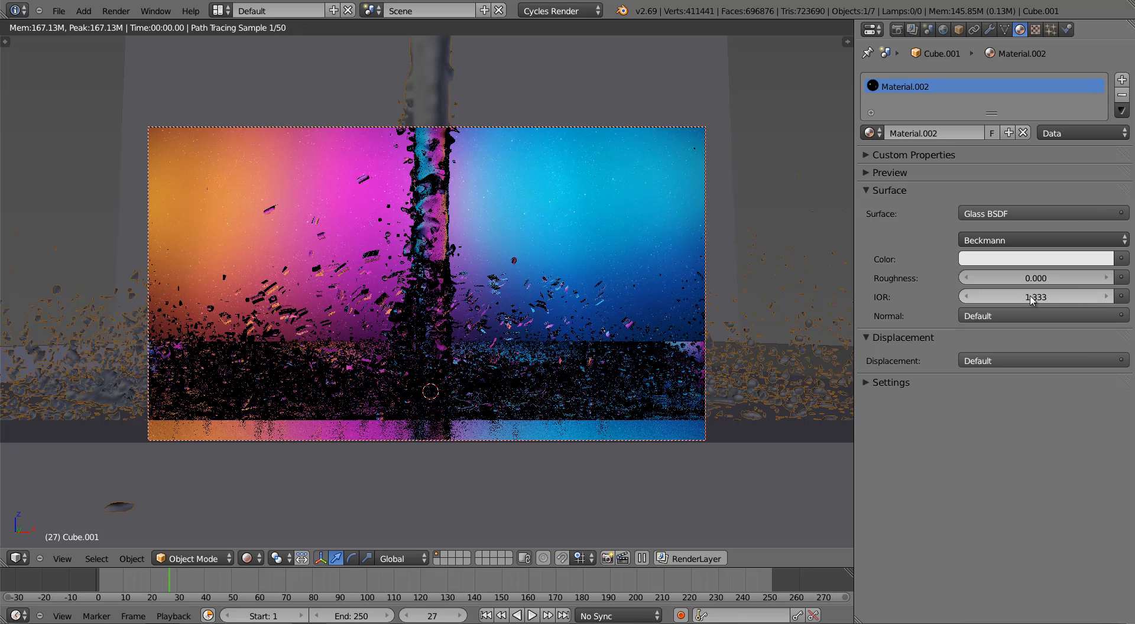
left_click(1050, 260)
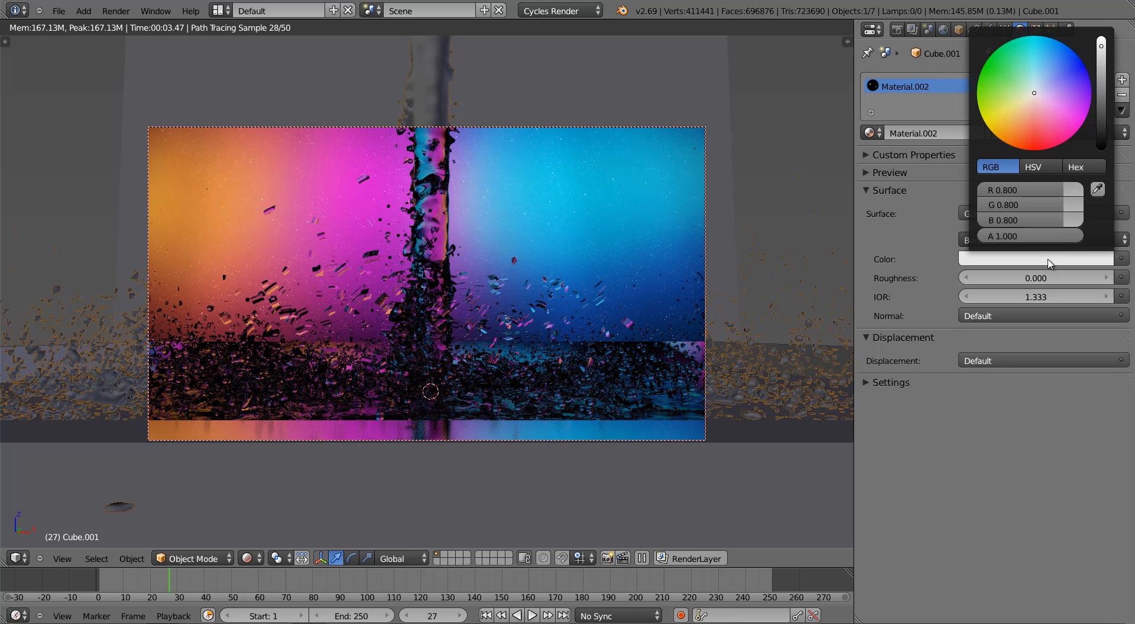
scroll(1049, 263, "up", 4)
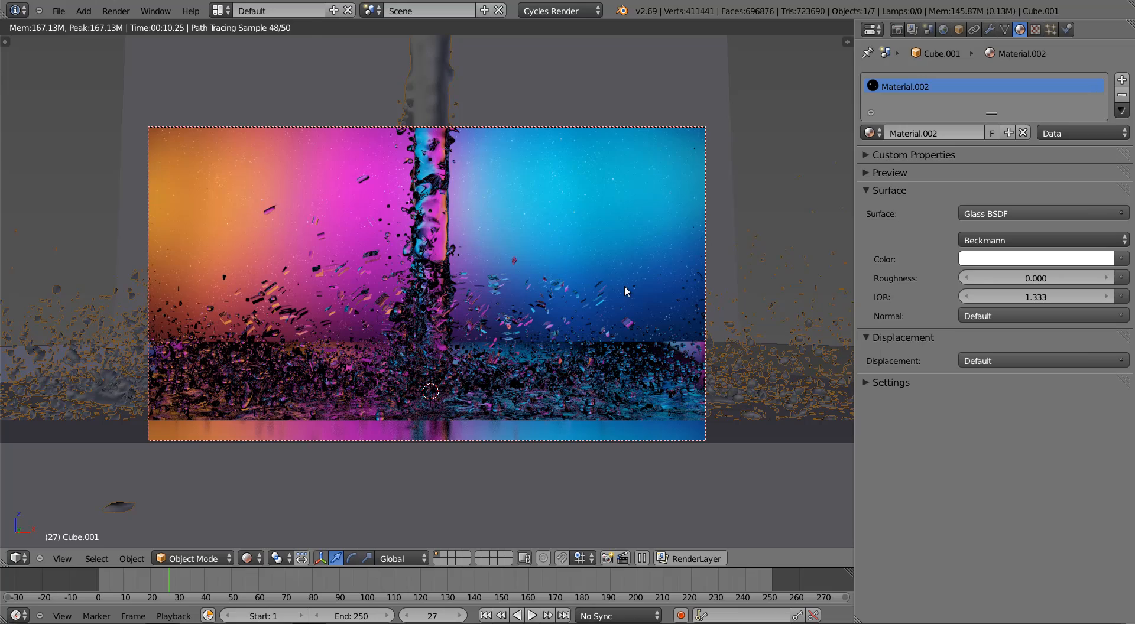
Step: Return to solid shading, select the light plane behind the camera and set its emission strength to 3
key("z")
key("z")
middle_click_drag(506, 324, 431, 316)
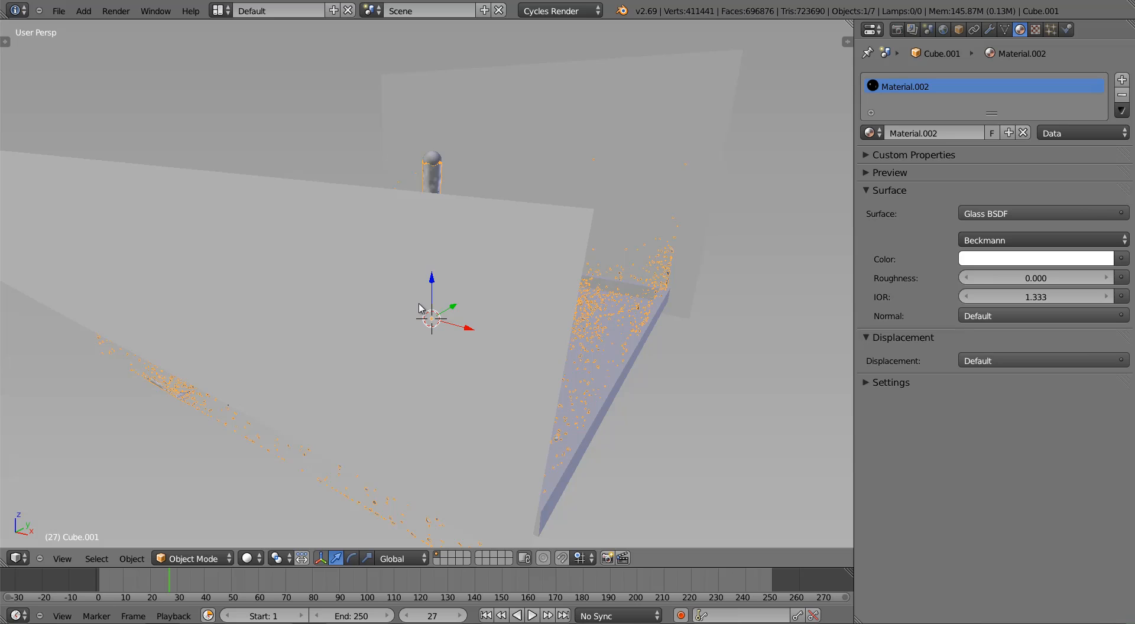
right_click(562, 253)
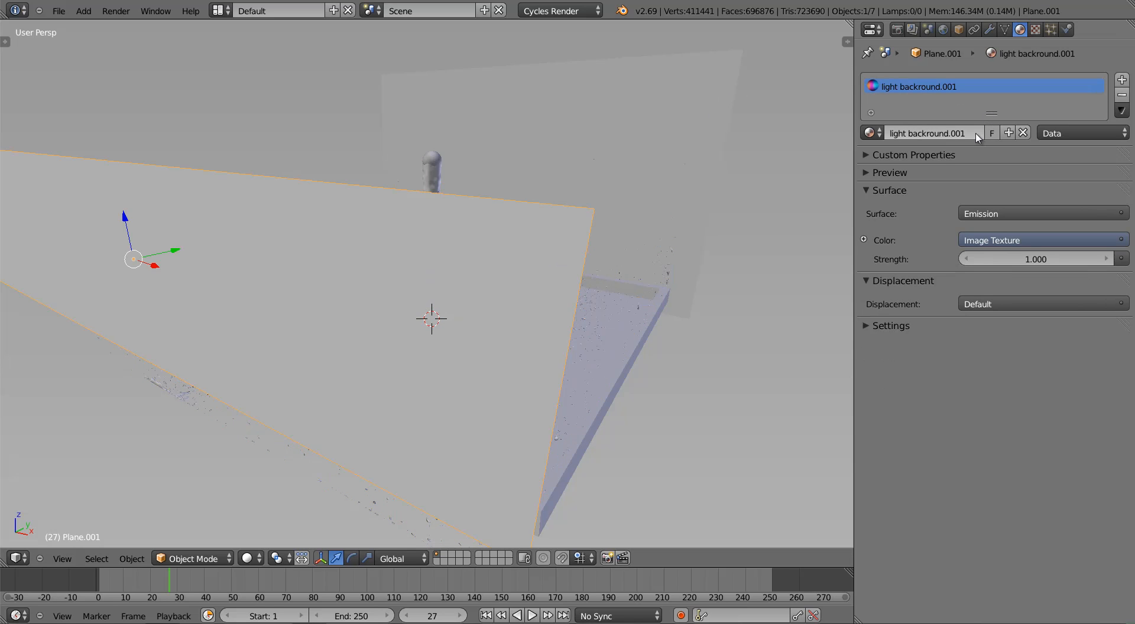
middle_click_drag(586, 267, 372, 283)
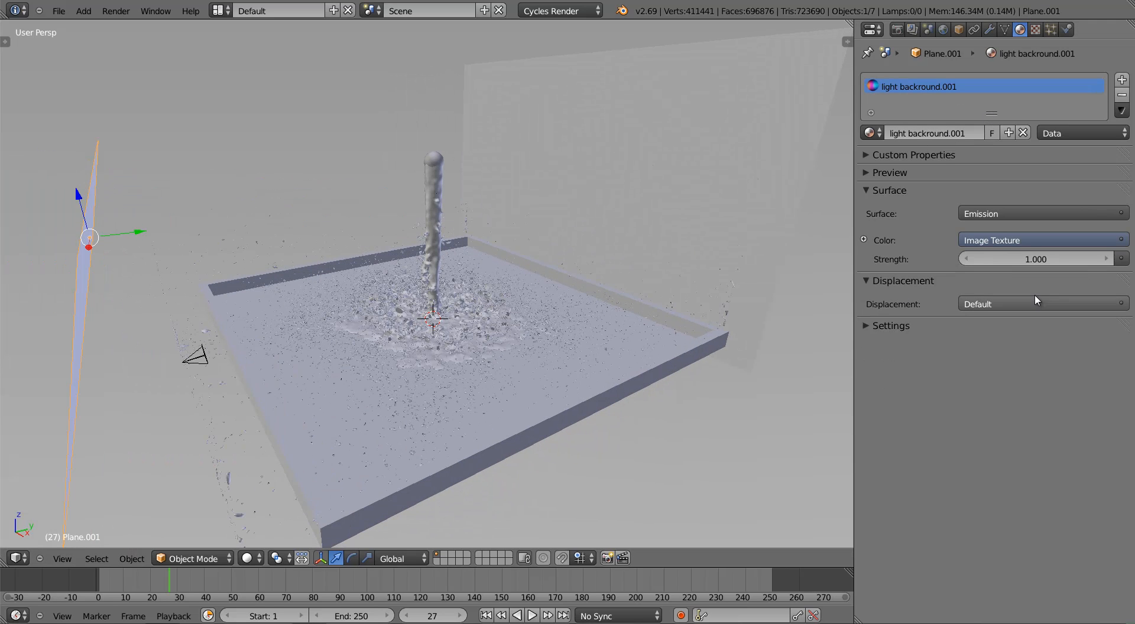
left_click(1029, 258)
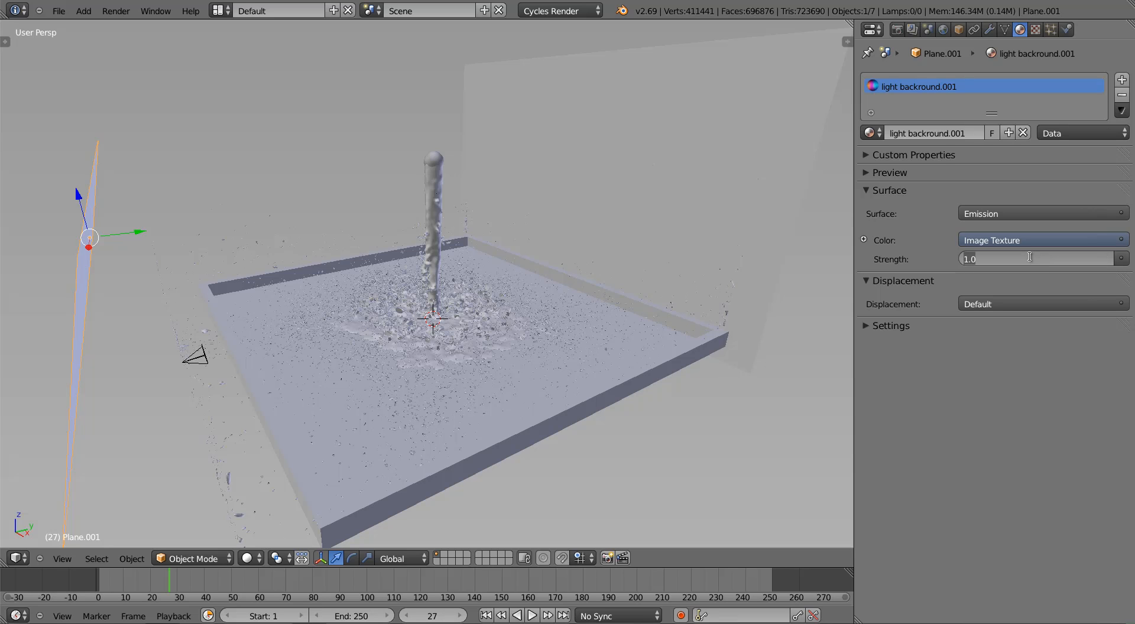
type("3")
key("Return")
Step: Preview the camera view in Rendered shading and raise the light plane's emission strength to 5
key("KP_0")
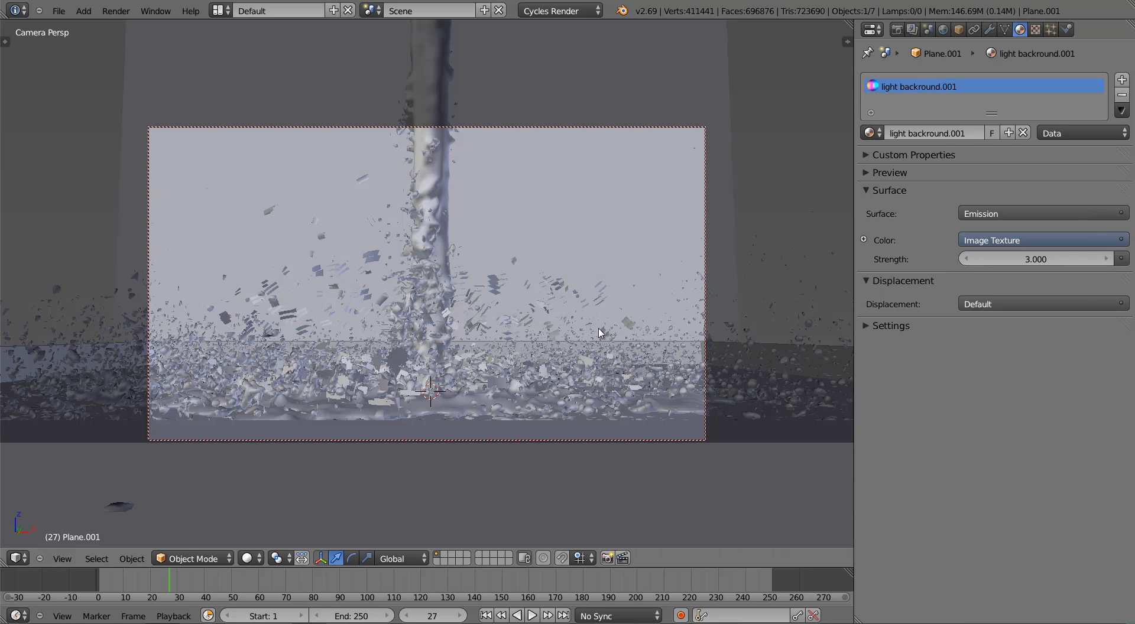
left_click(247, 559)
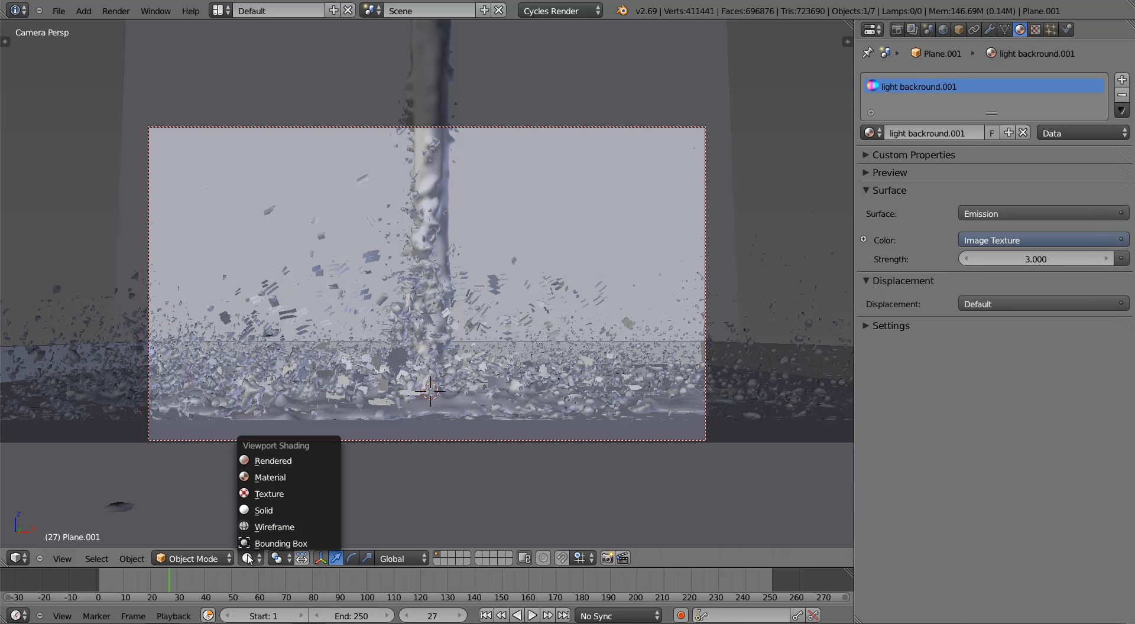
left_click(273, 461)
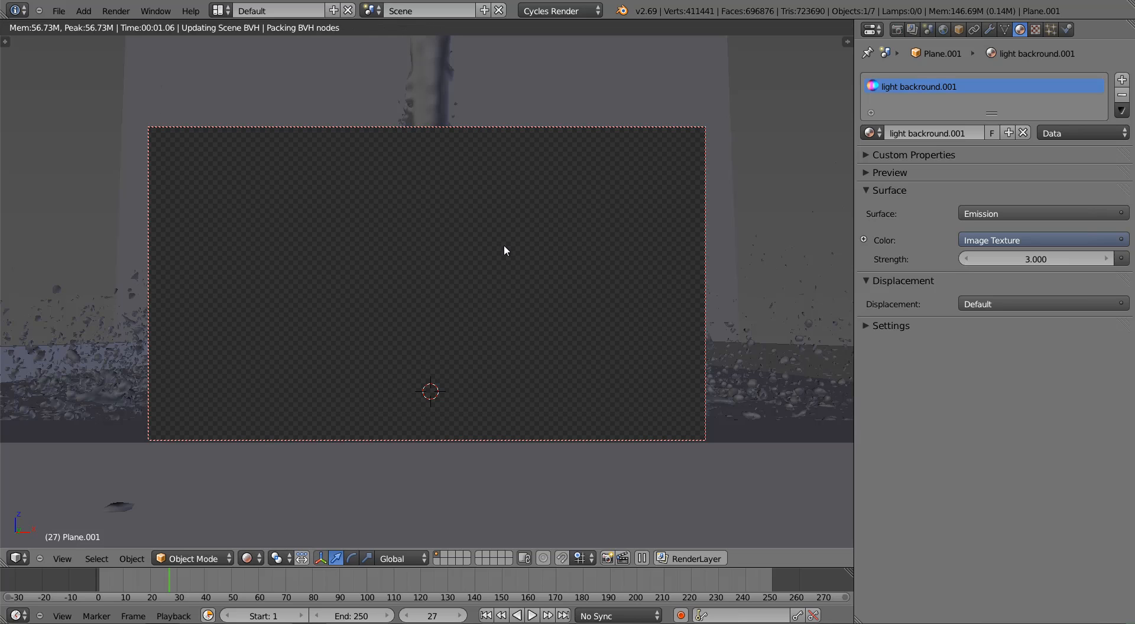
left_click(1028, 257)
type("5")
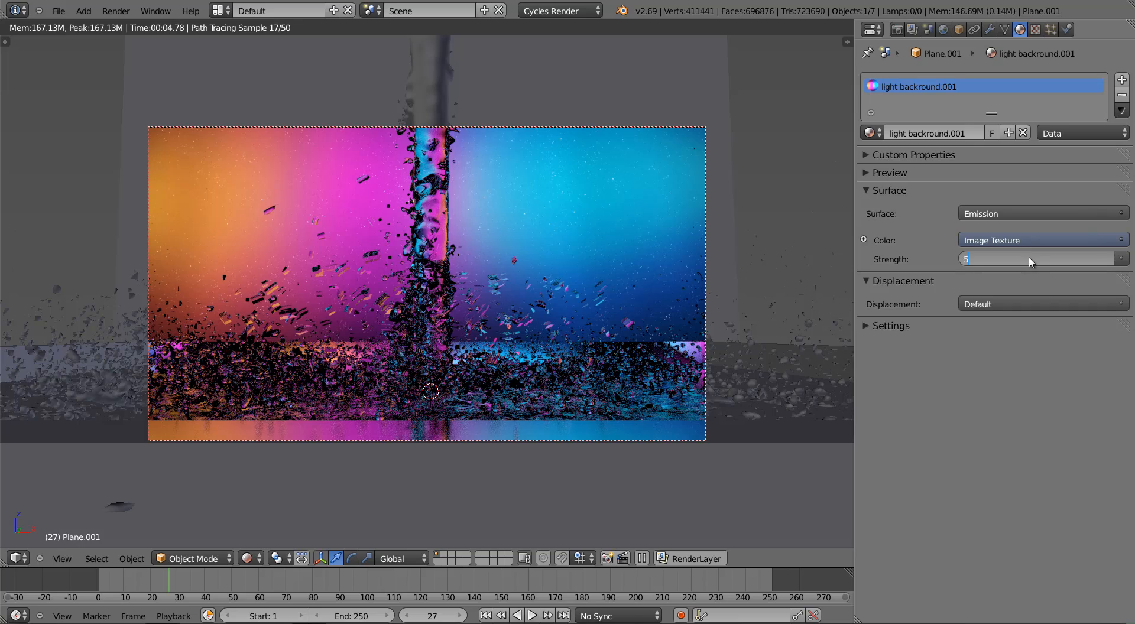
key("Return")
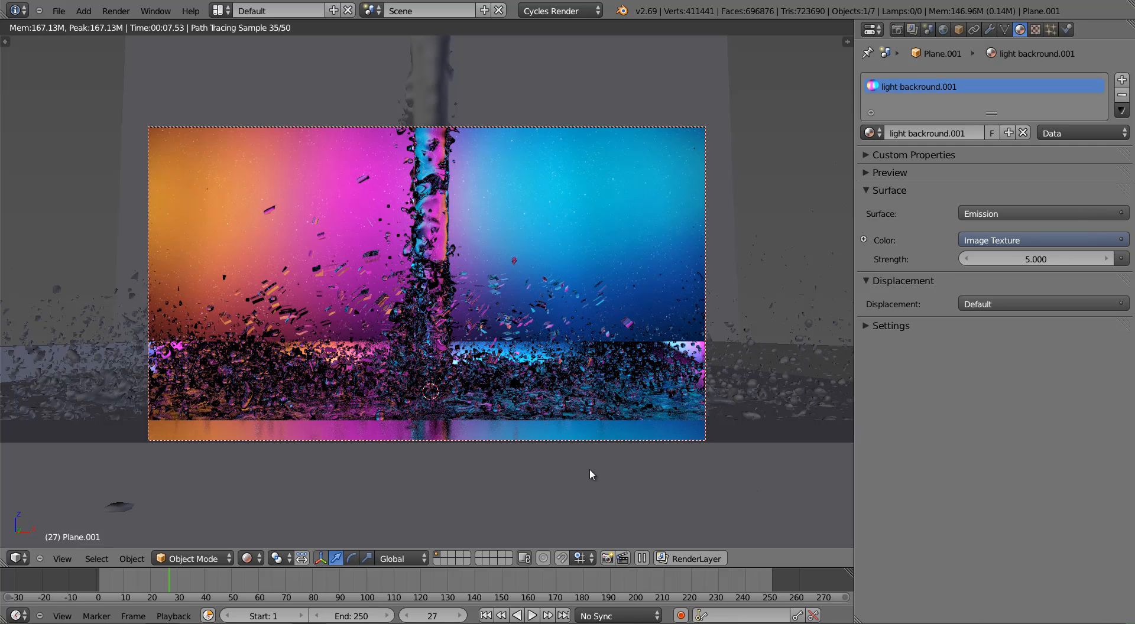
Step: Return to solid shading and move the timeline to frame 16 of the splash
key("shift+z")
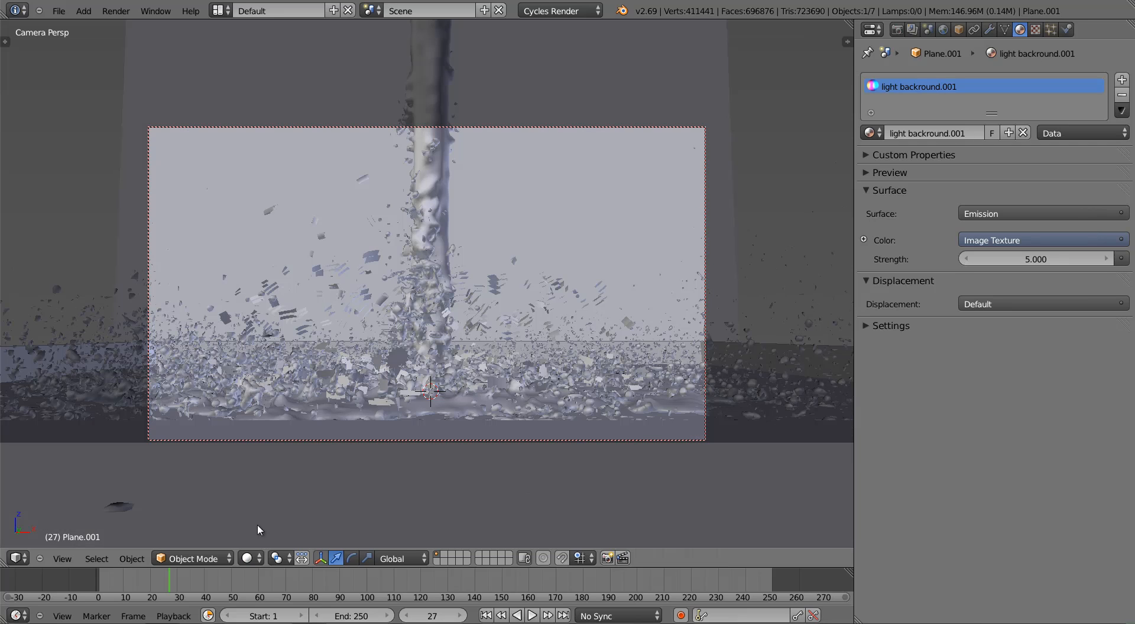
left_click(135, 587)
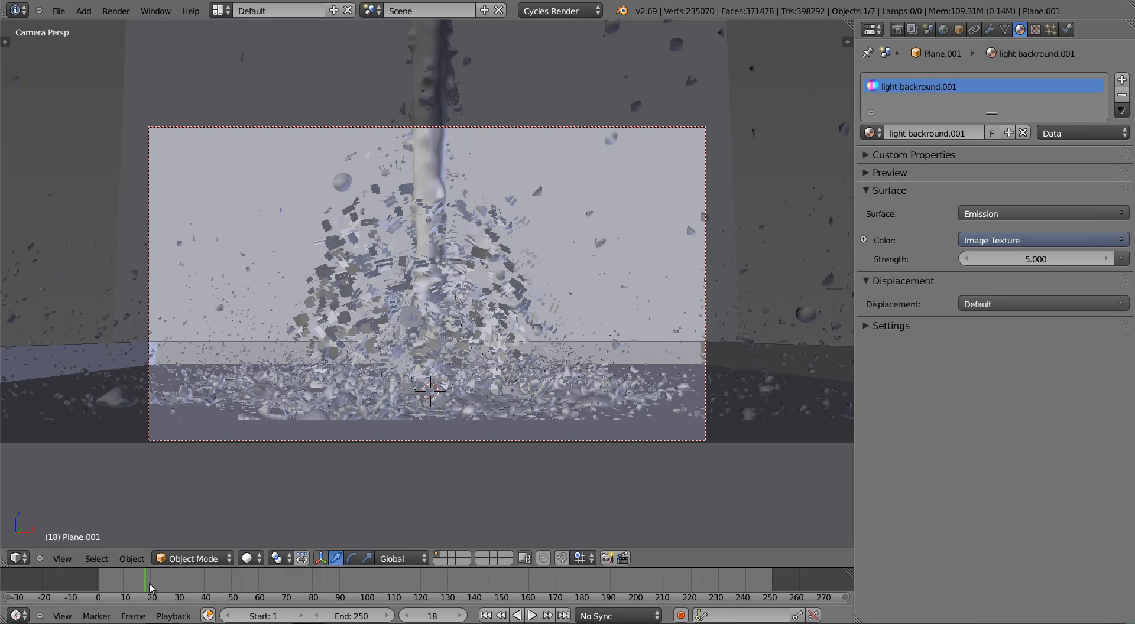
key("Left")
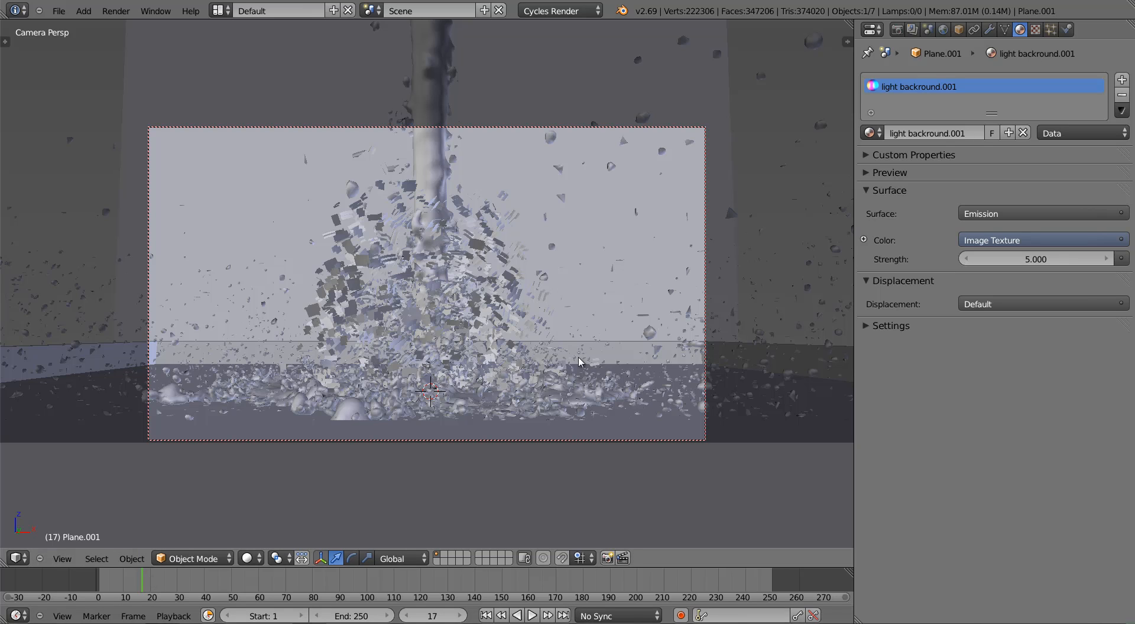
key("Left")
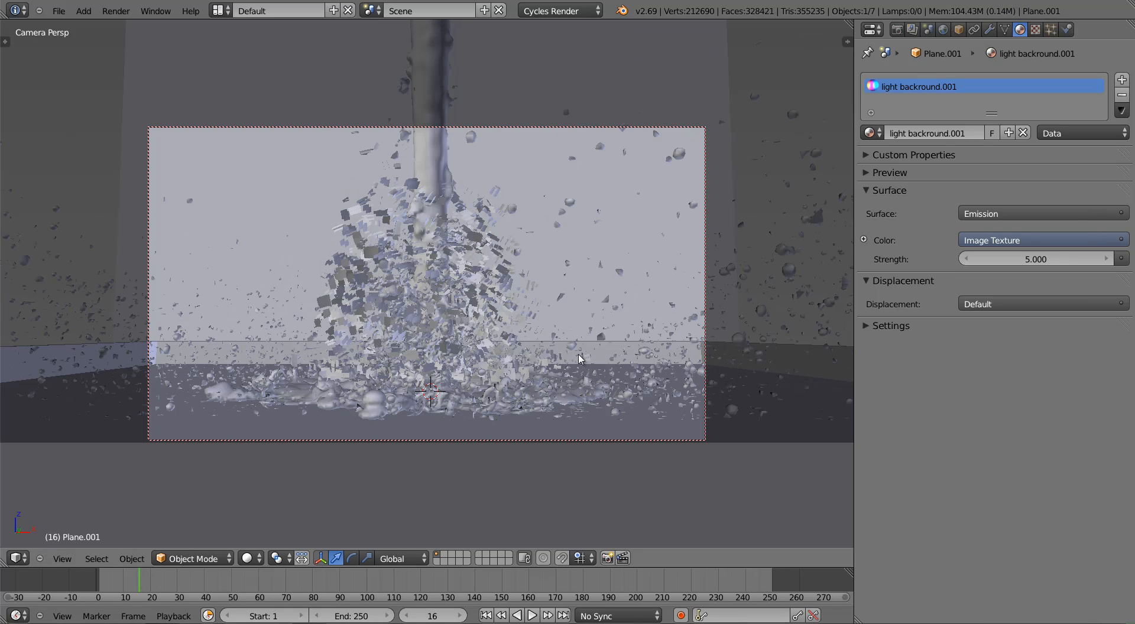
Step: Apply the Digital Cinema render preset for a 2048 × 1080 resolution at 100%
left_click(897, 30)
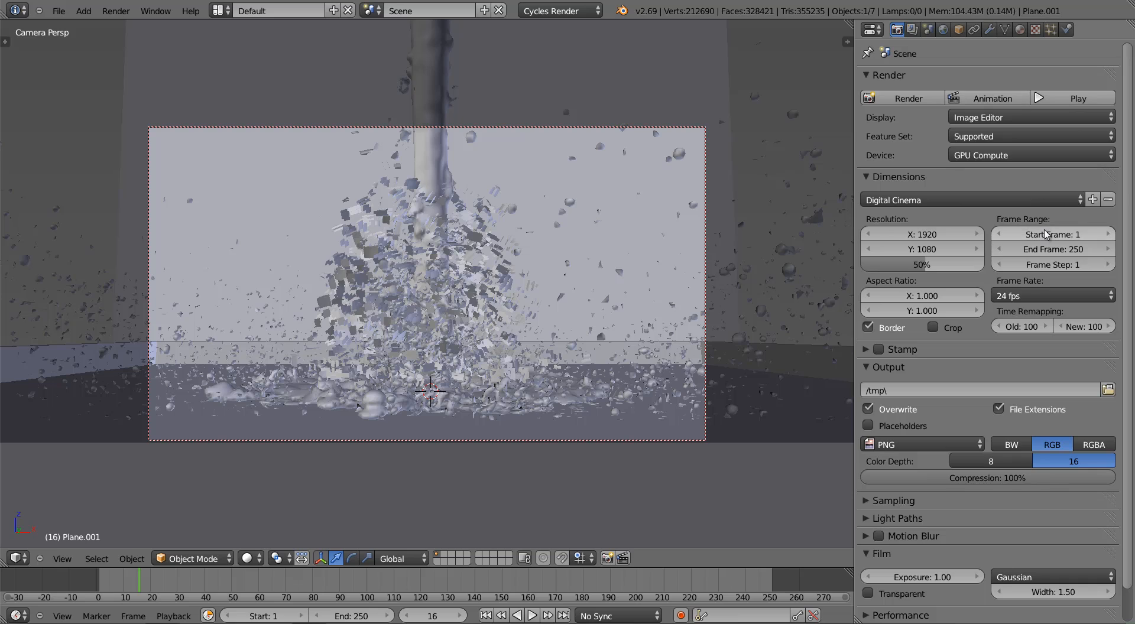
left_click(916, 202)
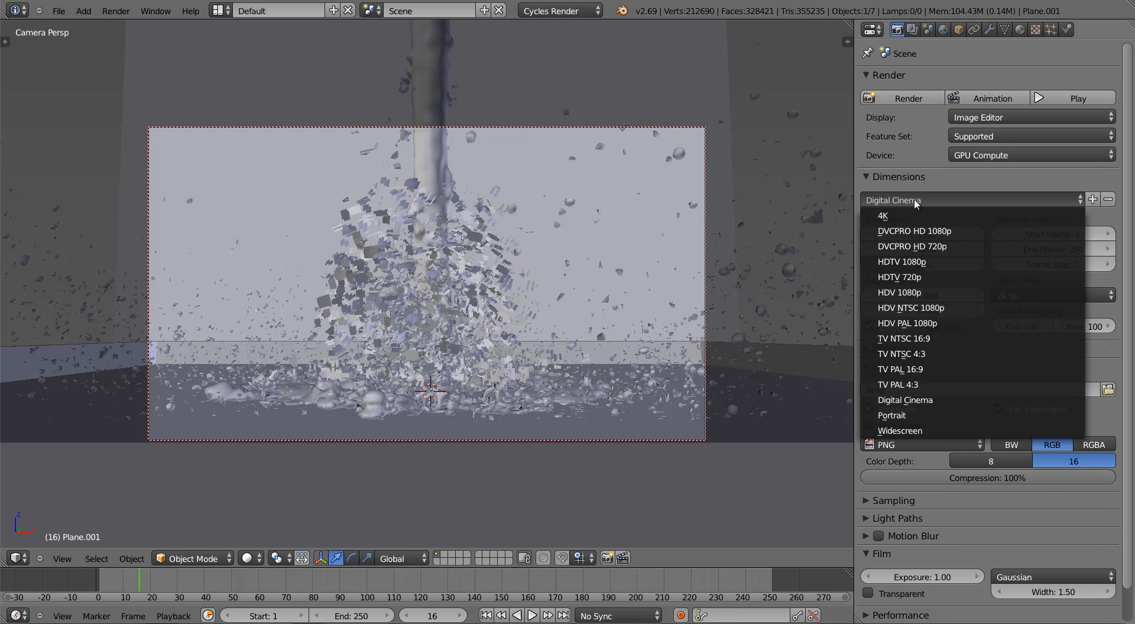
left_click(934, 400)
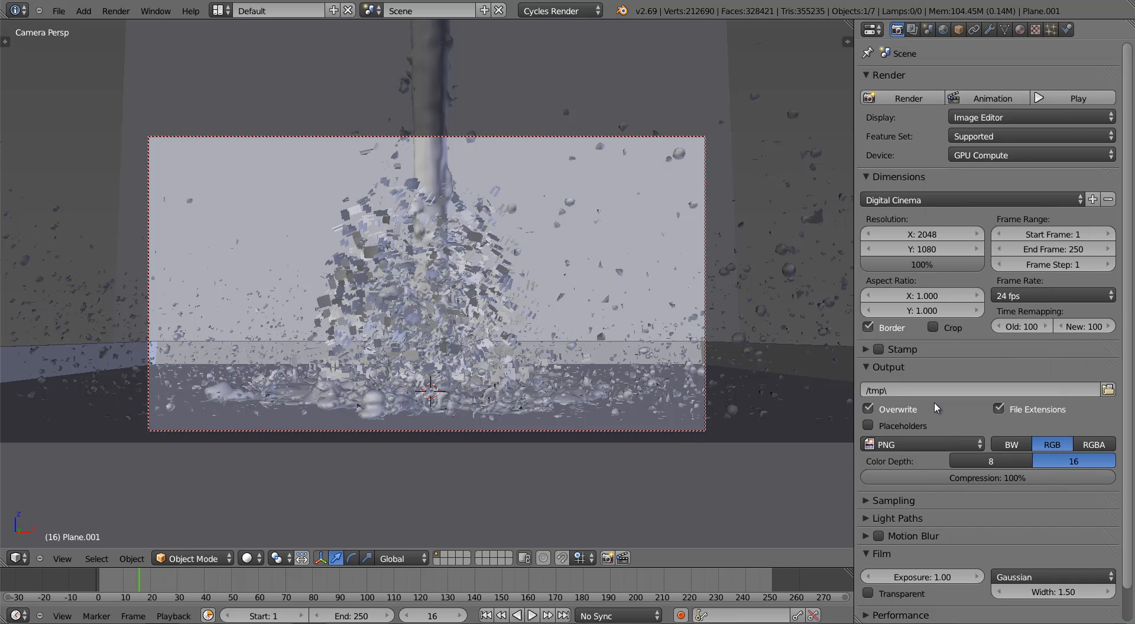
Step: Select the camera and move it slightly back along its local Z axis
right_click(572, 141)
key("g")
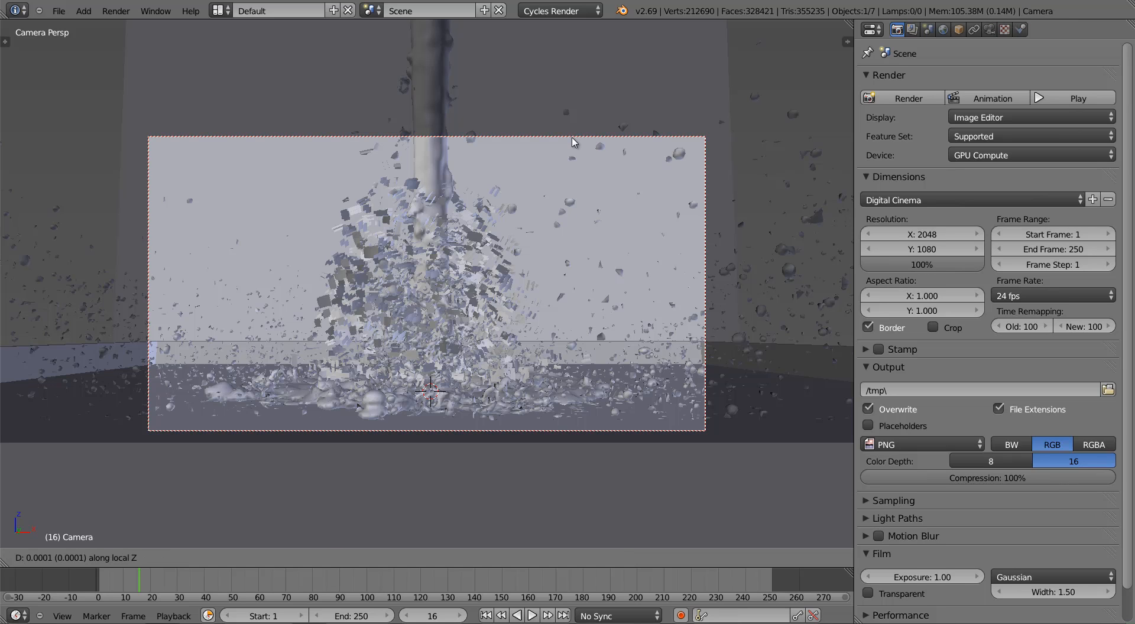
key("z")
key("z")
left_click(572, 160)
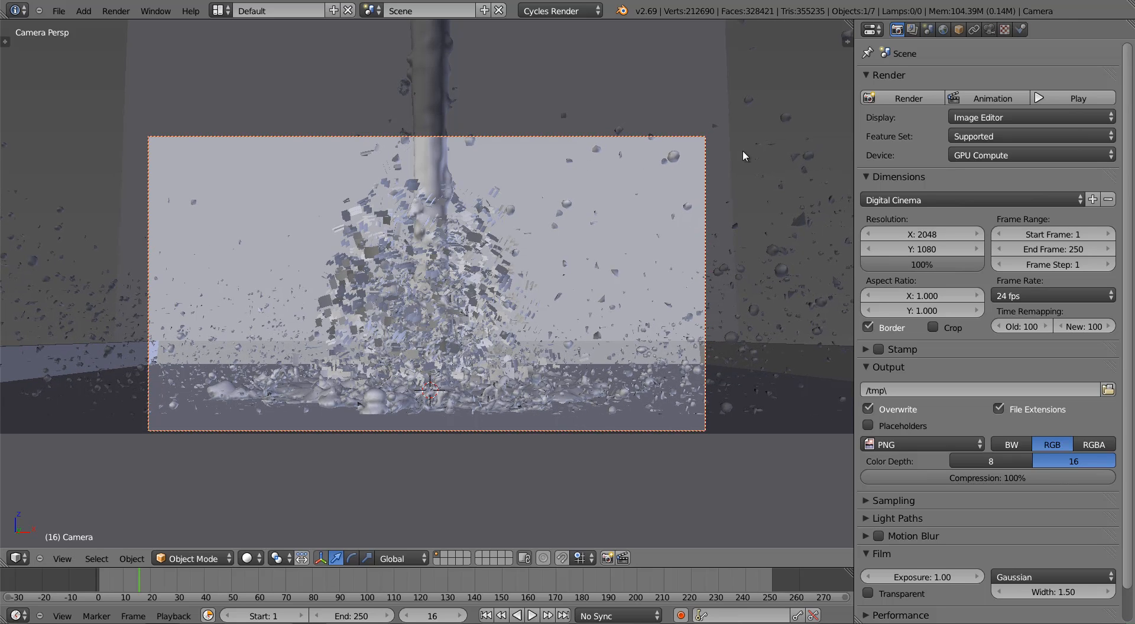
Step: Keep the Digital Cinema preset and set the render samples to 400 in the sampling settings
left_click(920, 200)
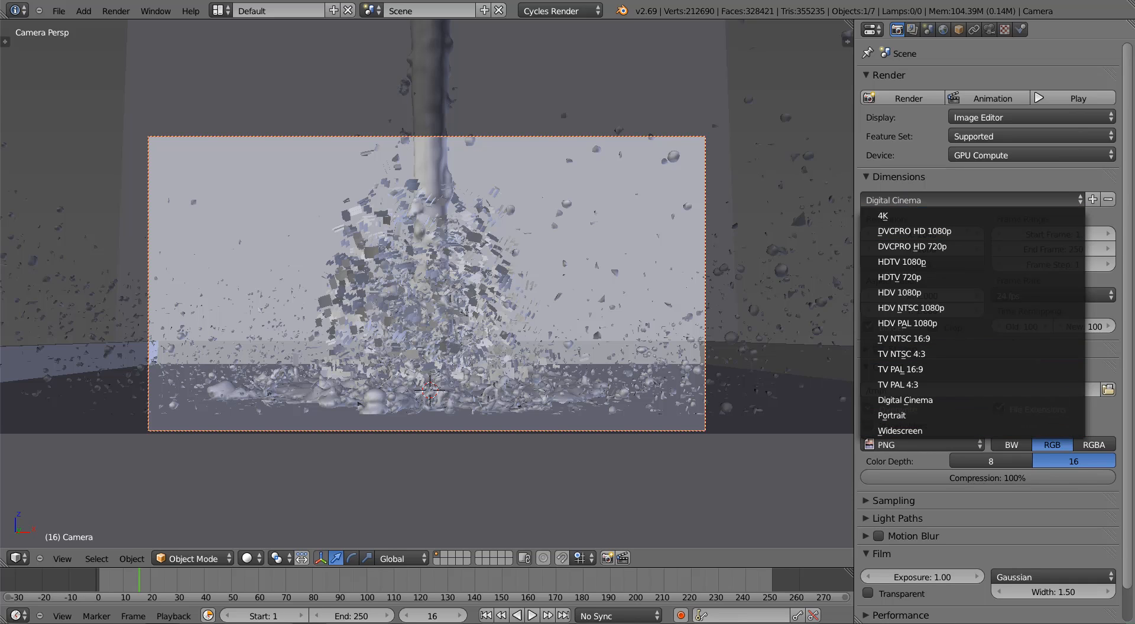
left_click(1040, 400)
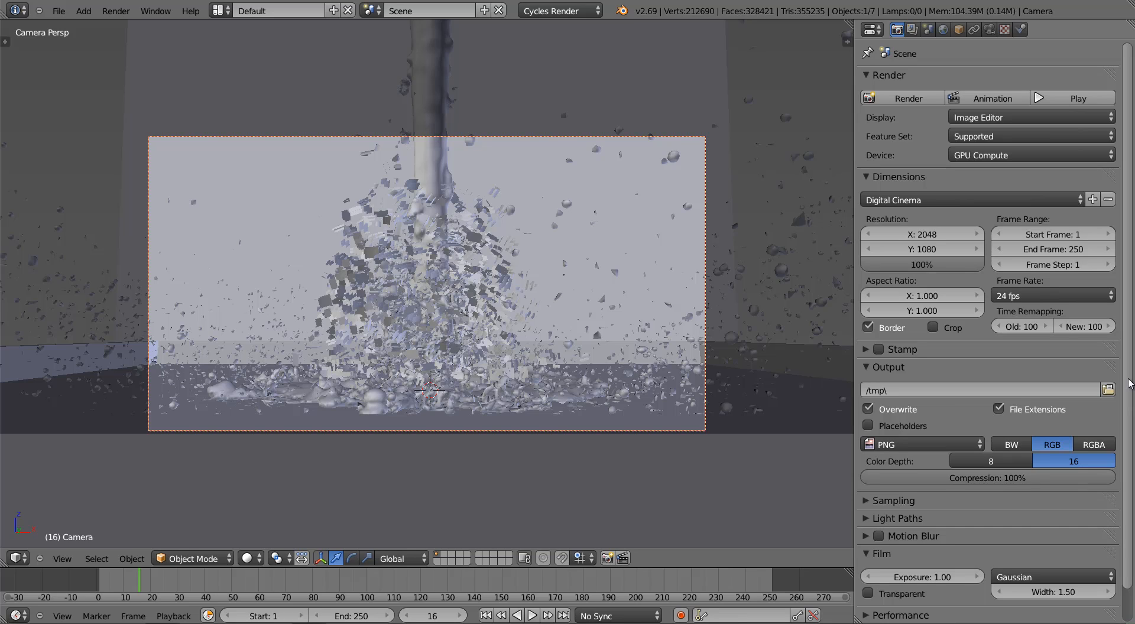
scroll(961, 473, "down", 2)
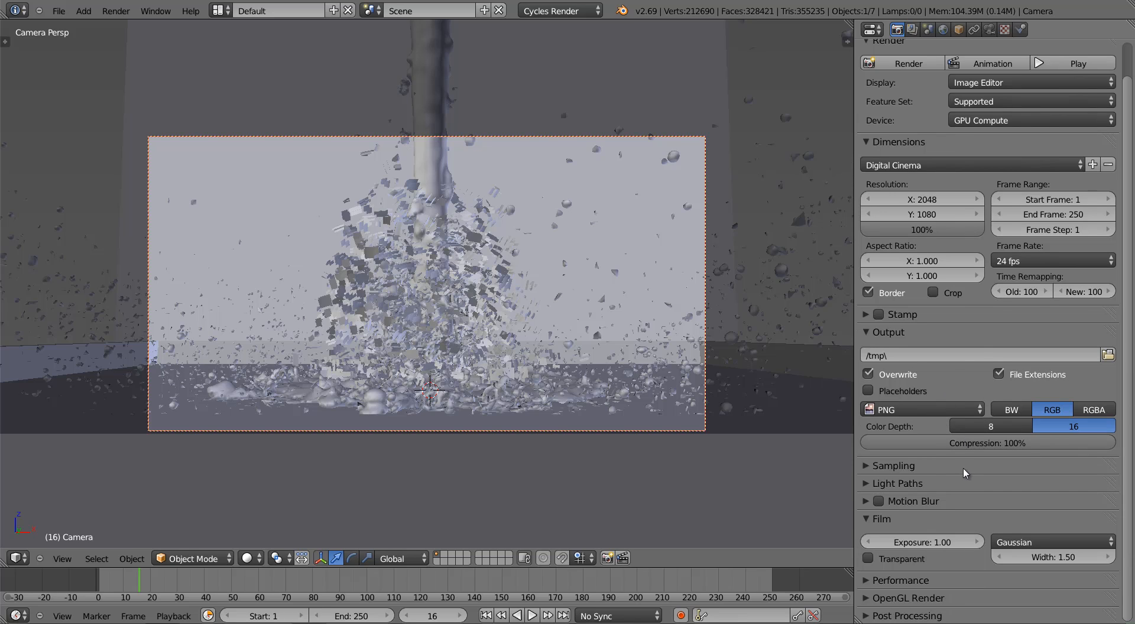
left_click(909, 466)
scroll(1092, 538, "down", 4)
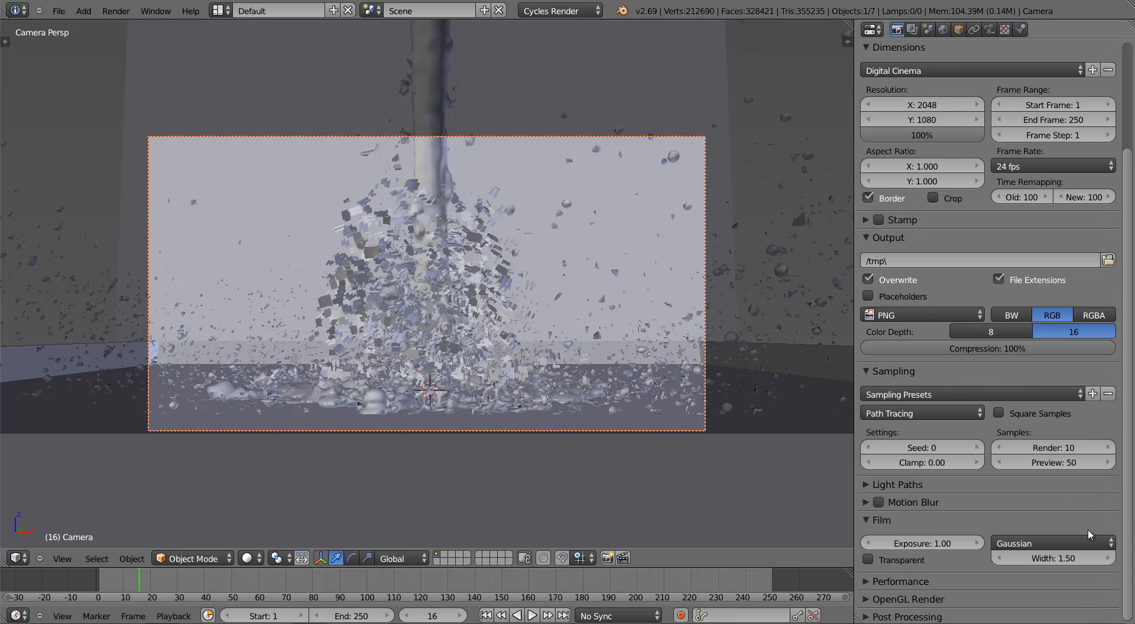
left_click(1050, 447)
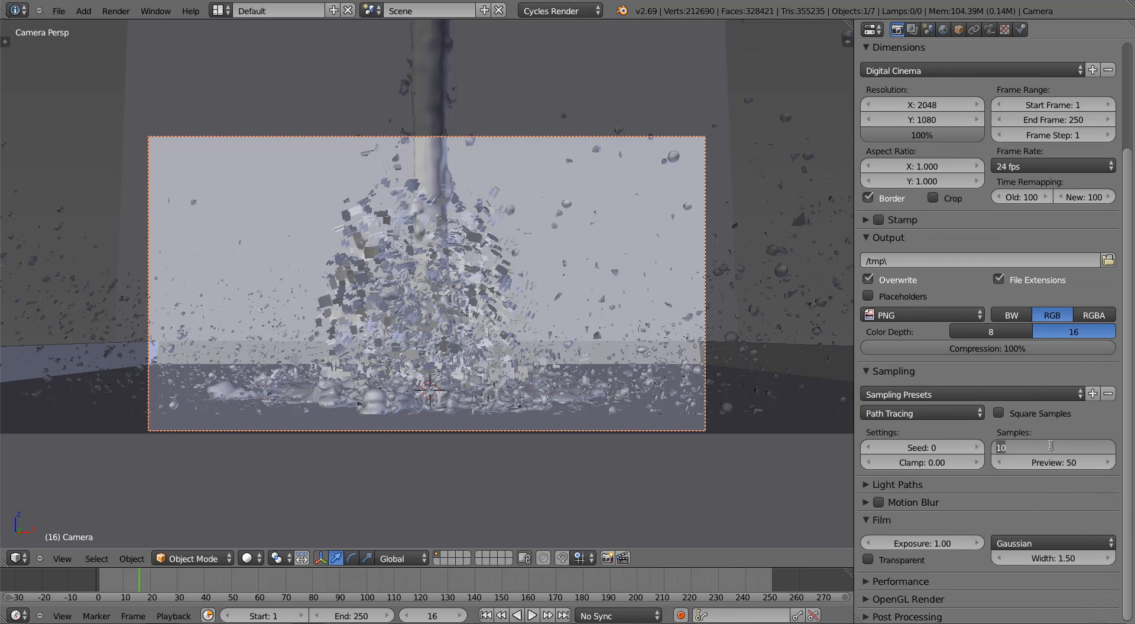
type("400")
key("Return")
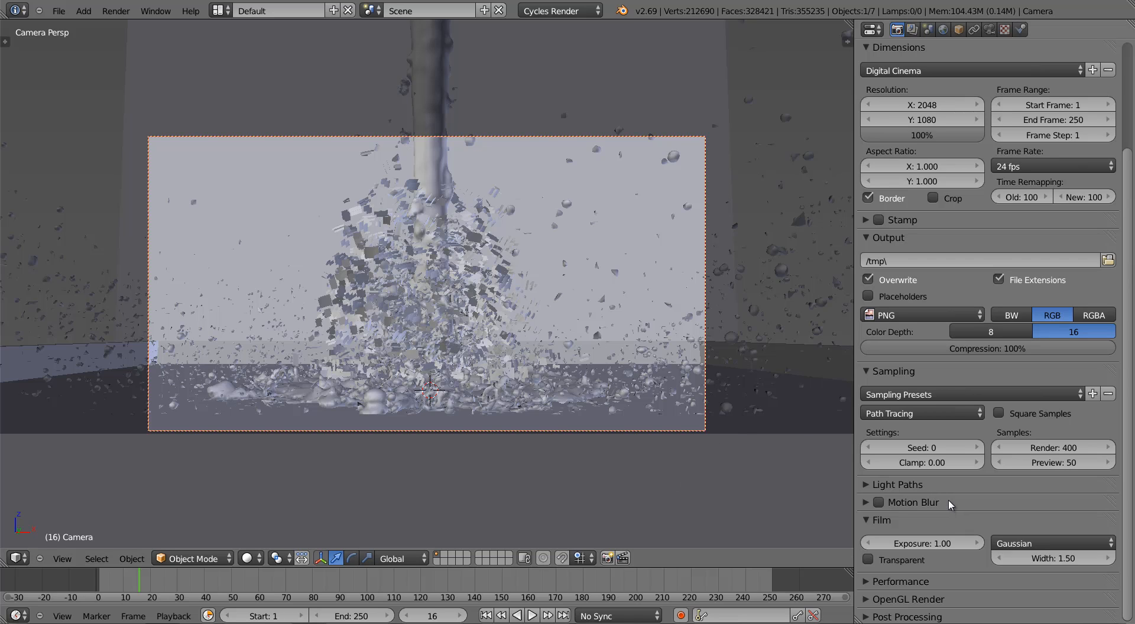
scroll(959, 504, "down", 1)
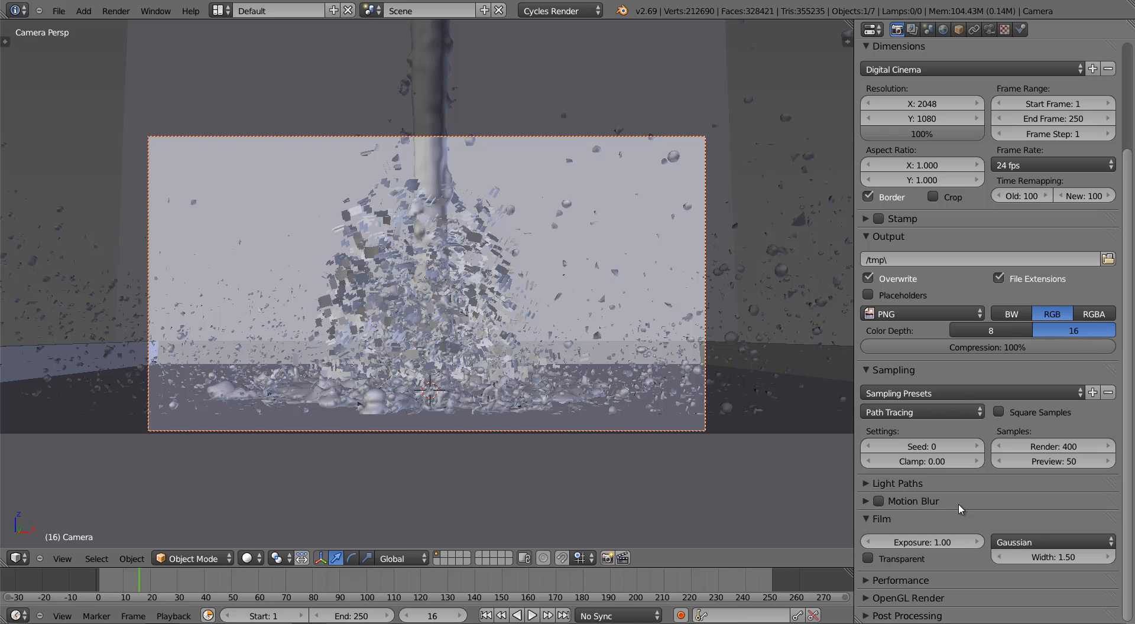
Step: Turn on No Caustics in the light path settings and render frame 16
left_click(935, 488)
scroll(929, 483, "down", 4)
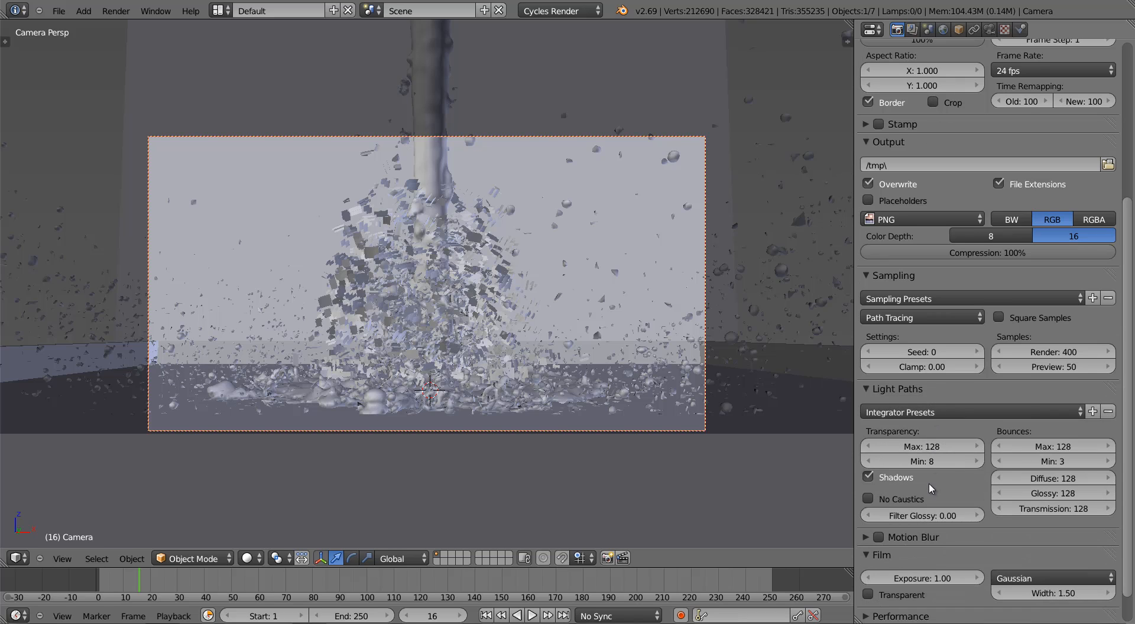
left_click(913, 500)
scroll(928, 378, "up", 8)
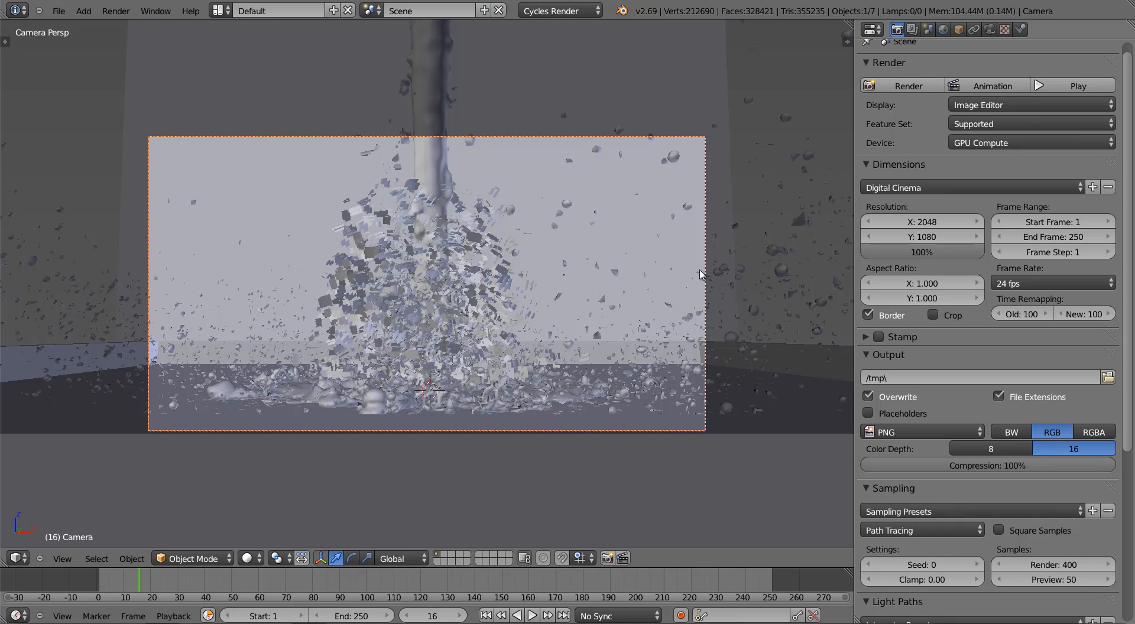
scroll(973, 177, "up", 1)
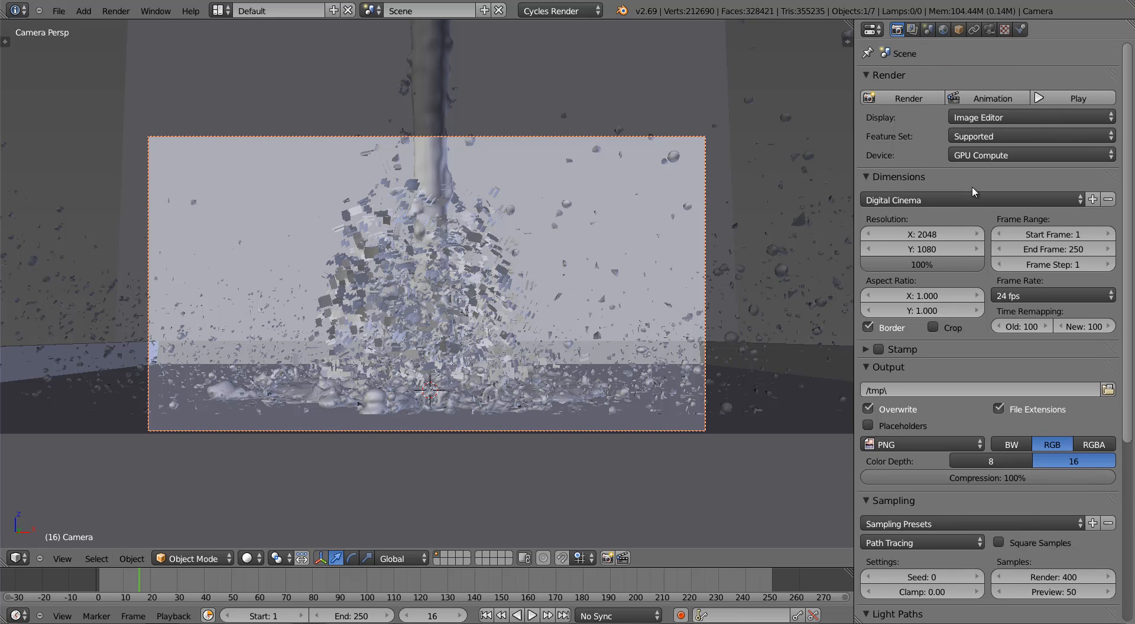
left_click(887, 98)
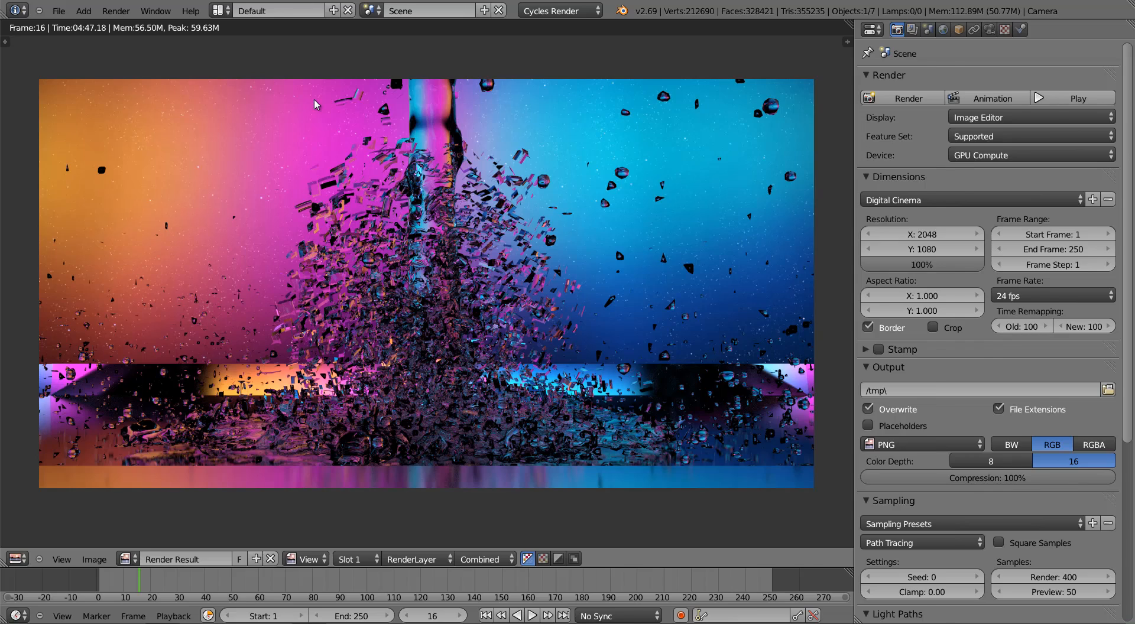
Step: Switch to the full-screen compositing node editor, enable Use Nodes and the Backdrop, and hide the sidebar
key("ctrl+Left")
key("ctrl+Up")
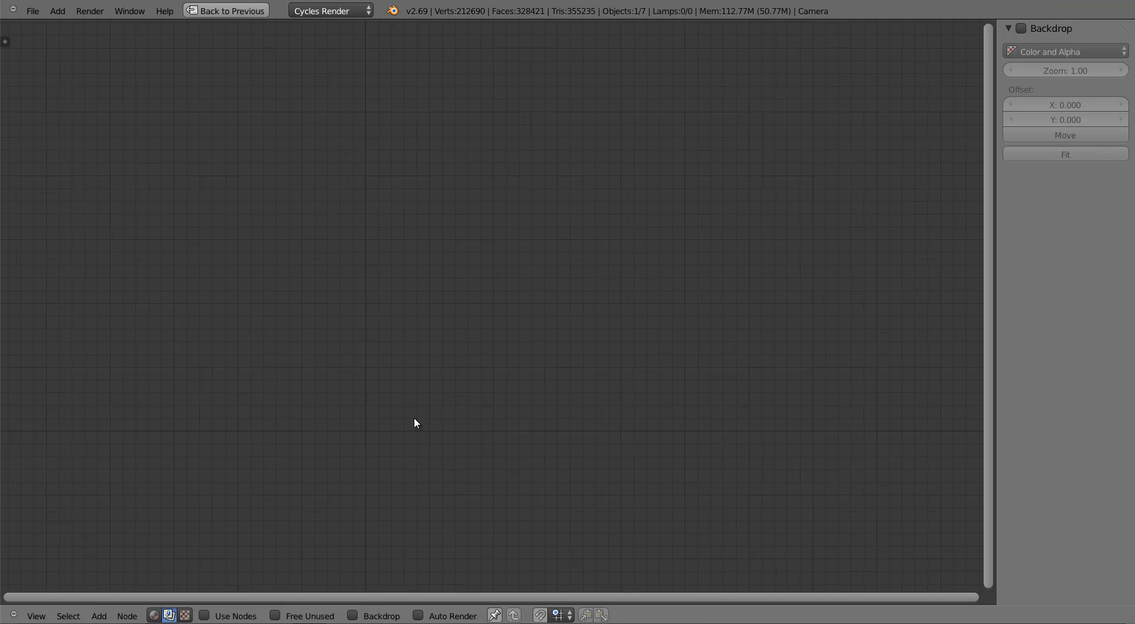
left_click(235, 616)
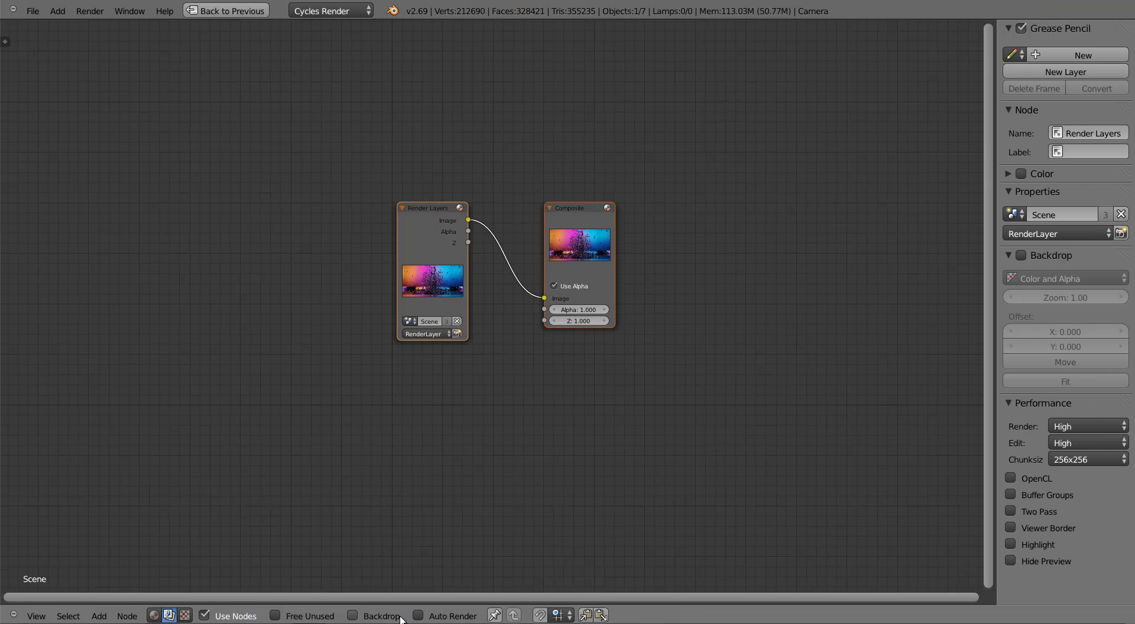
left_click(353, 616)
key("n")
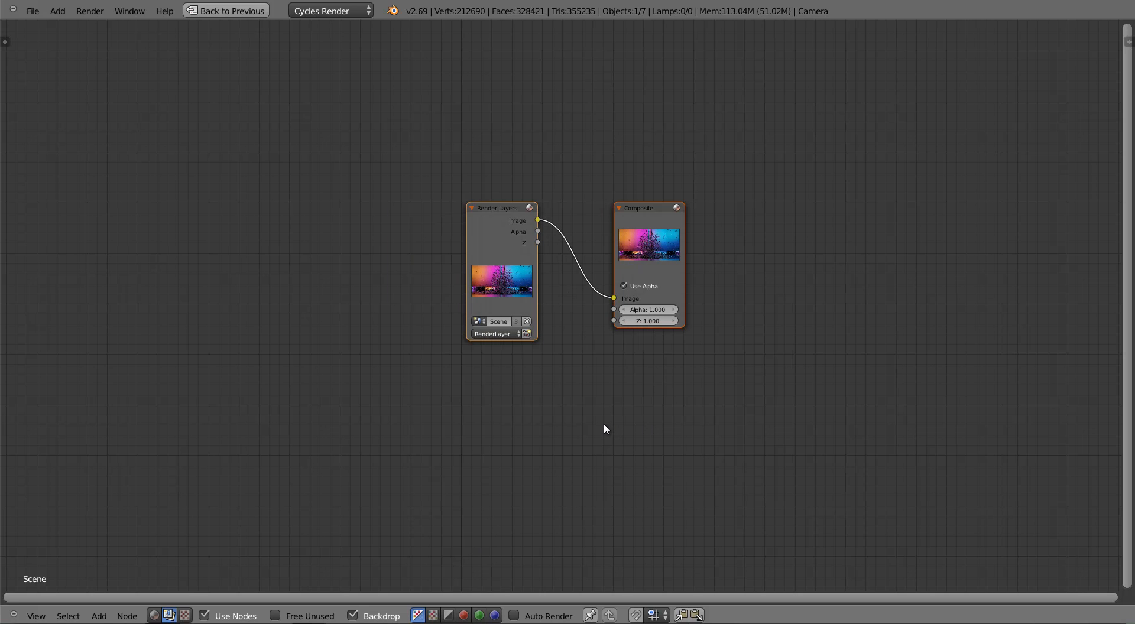
Step: Spread the Render Layers and Composite nodes apart and connect a Viewer node to Render Layers, placing it beneath Composite
left_click_drag(498, 271, 173, 199)
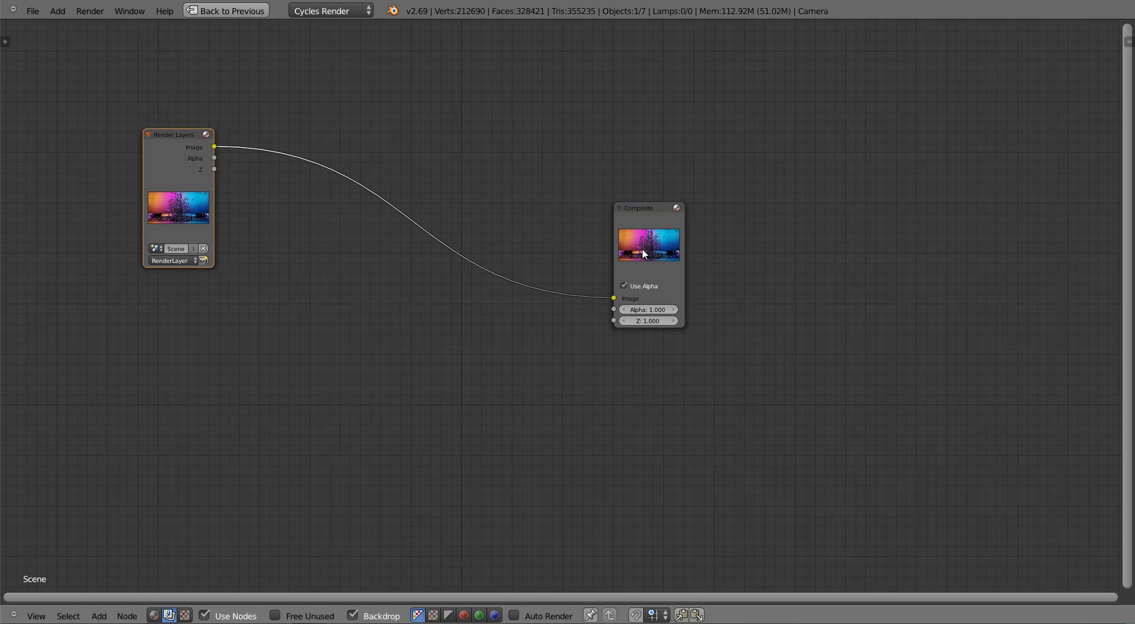
left_click_drag(658, 245, 999, 148)
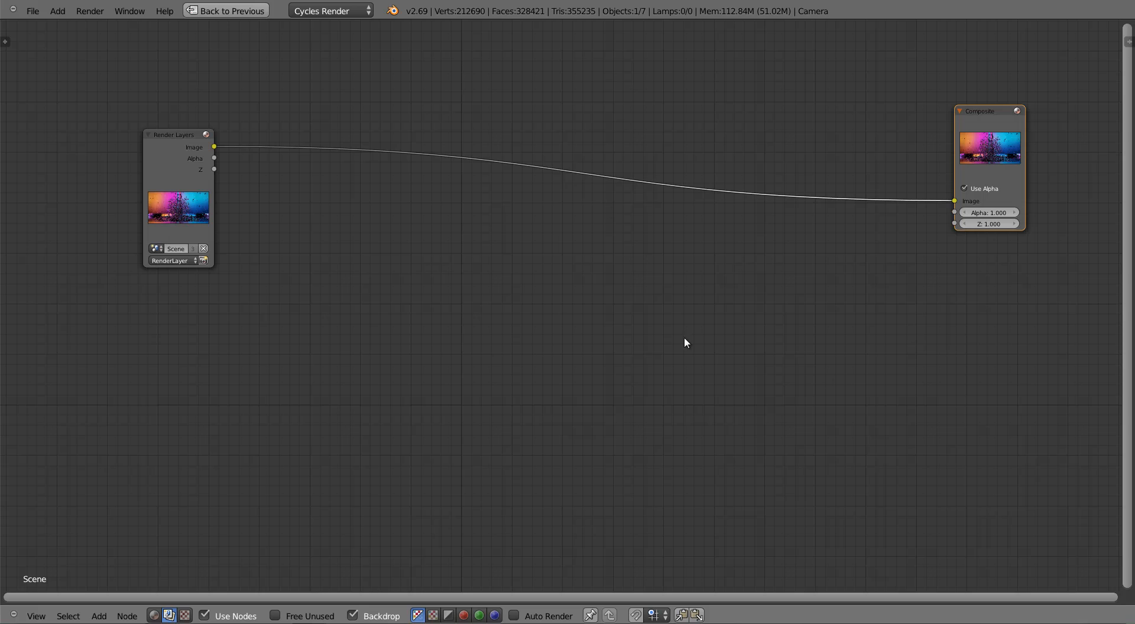
left_click(179, 201, "ctrl+shift")
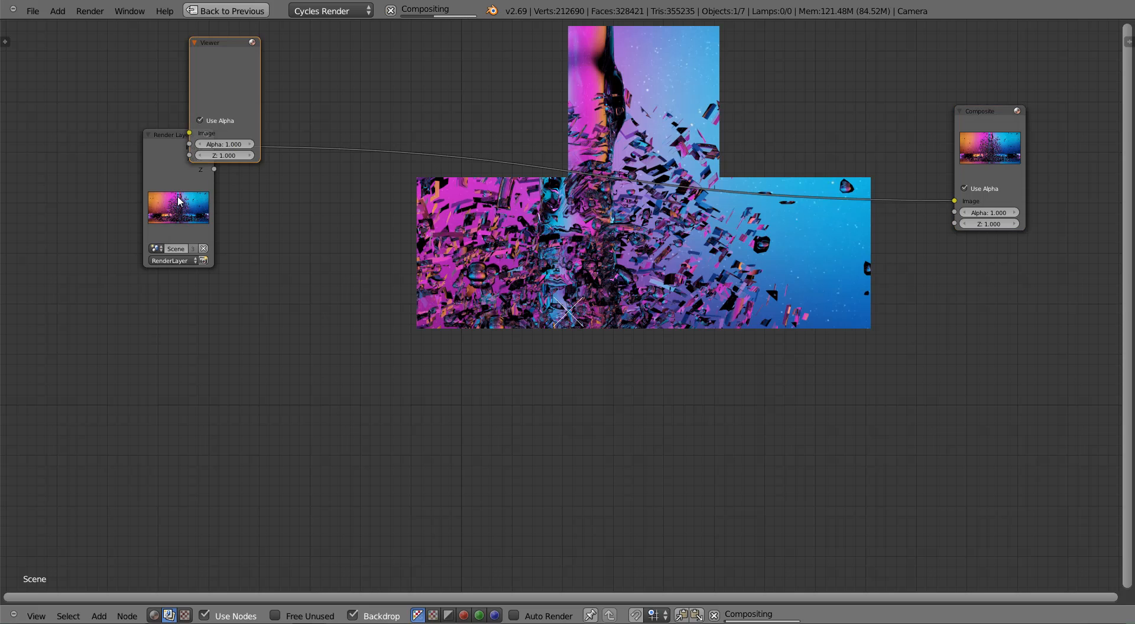
left_click_drag(241, 77, 1097, 336)
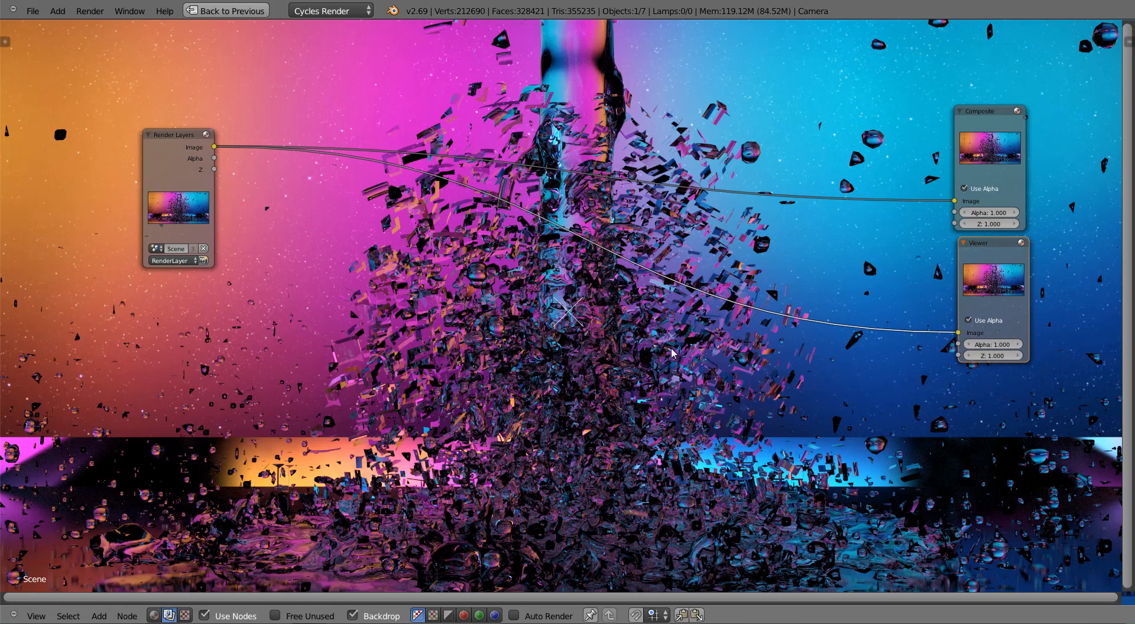
Step: Shrink the backdrop to show the whole image, cut the Composite node's link and arrange the nodes at the image's edges
key("v")
key("v")
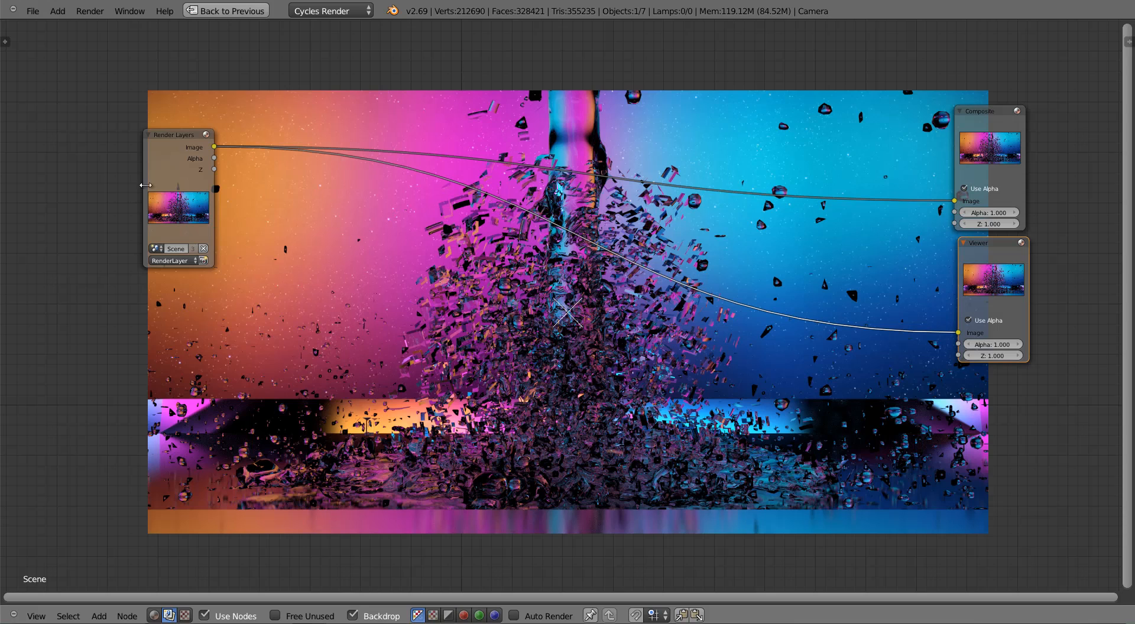
left_click_drag(199, 187, 166, 225)
left_click_drag(993, 266, 989, 264)
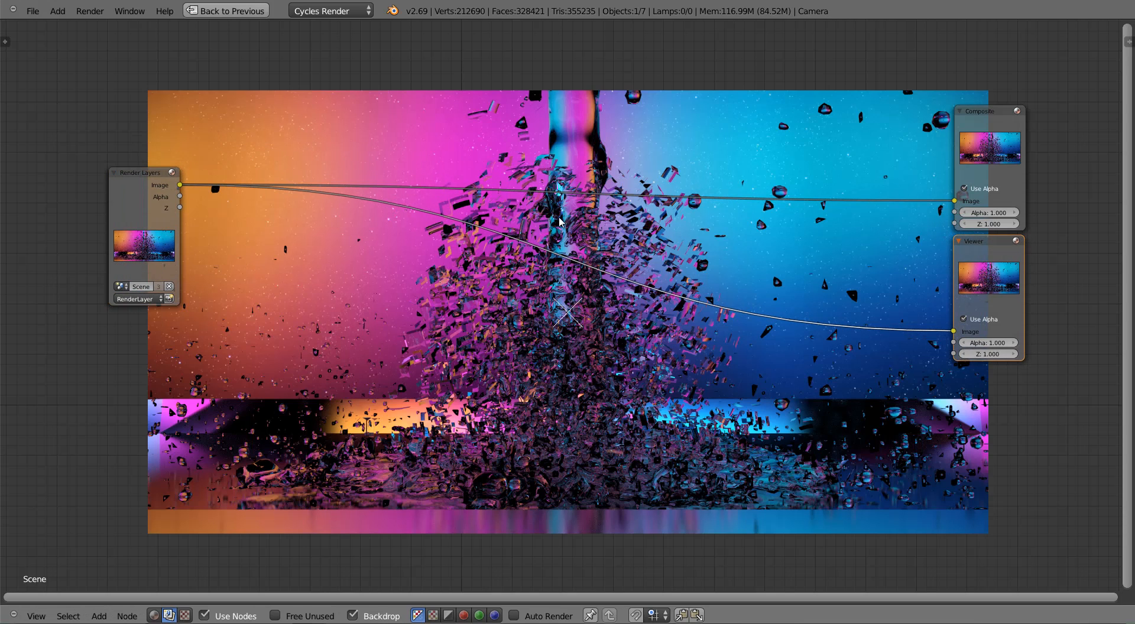
right_click_drag(782, 141, 768, 236, "ctrl")
middle_click_drag(509, 263, 741, 252)
left_click_drag(381, 184, 181, 195)
key("Home")
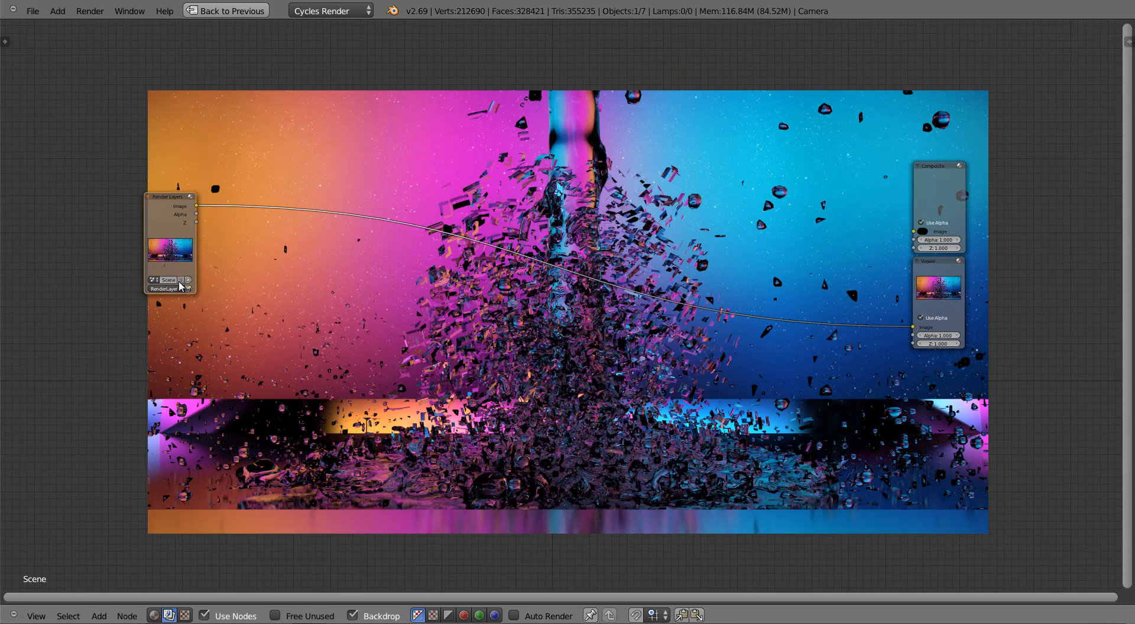
scroll(196, 291, "up", 2)
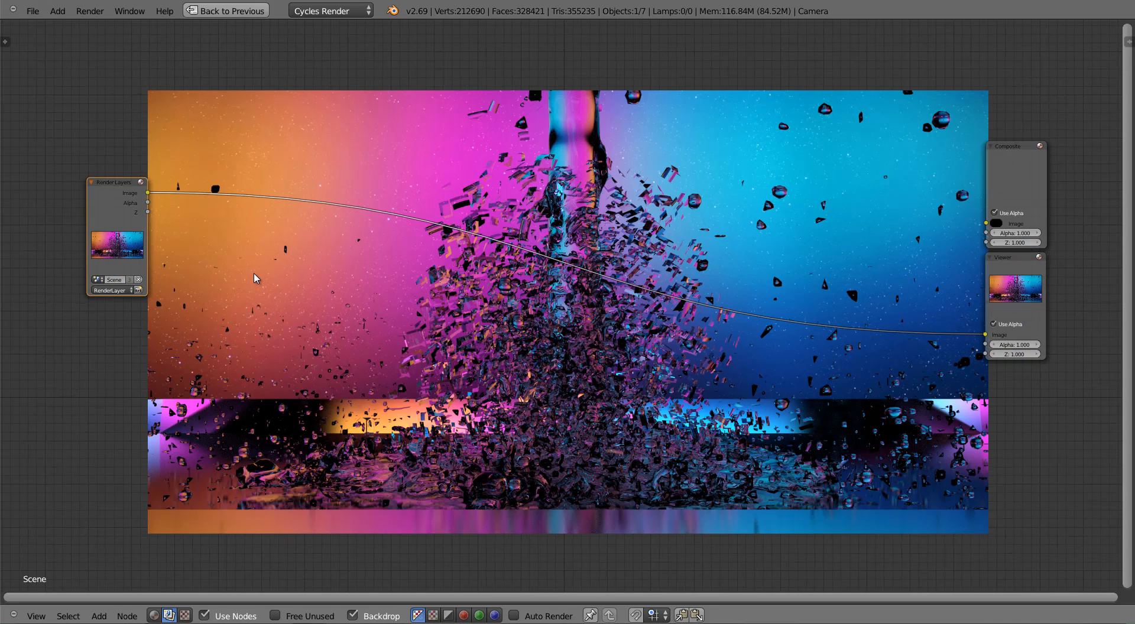
Step: Insert a Color Balance node into the link between Render Layers and the Viewer
key("shift+a")
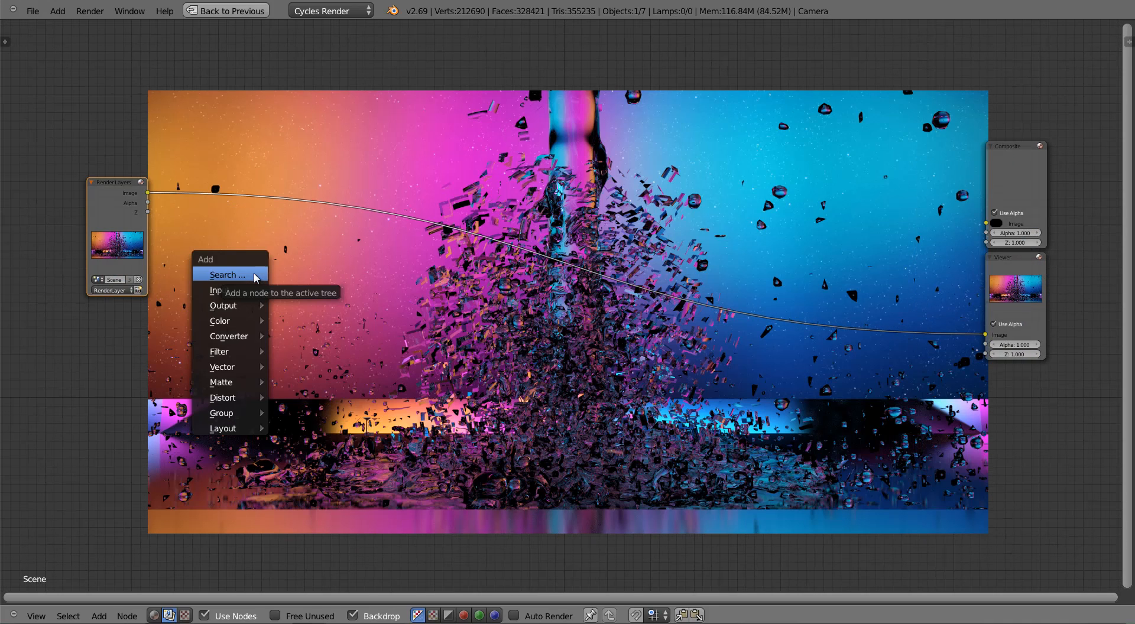
mouse_move(251, 320)
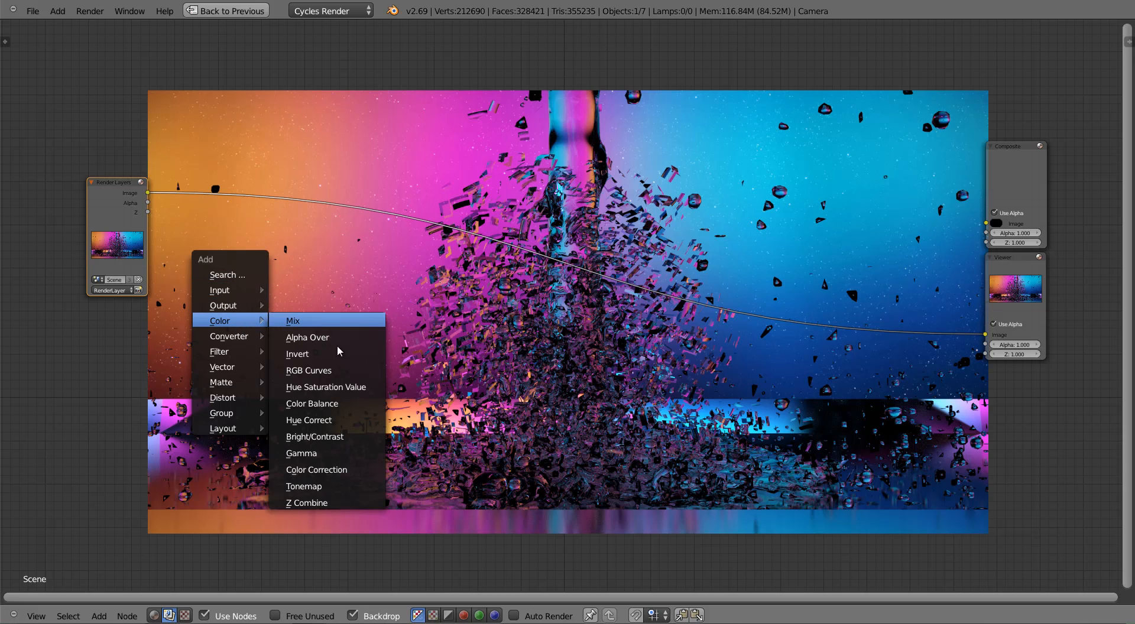
left_click(349, 404)
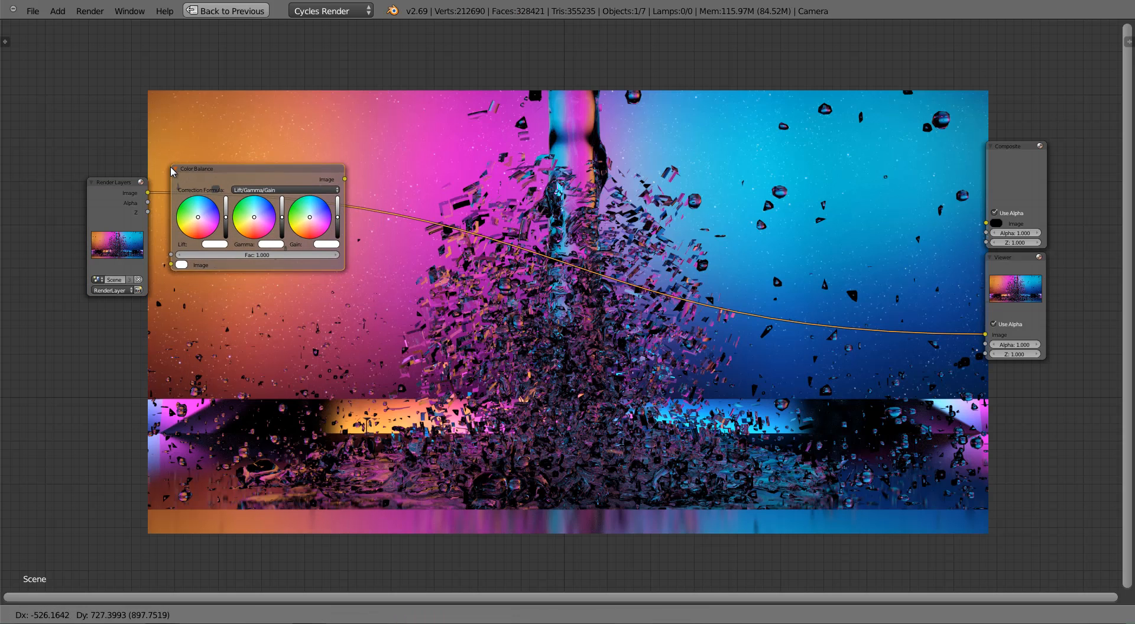
left_click(355, 236)
Step: Tint the Color Balance gain slightly towards warm yellow-orange and the lift slightly towards pale blue
scroll(355, 236, "up", 8)
middle_click_drag(357, 236, 517, 208)
scroll(355, 201, "up", 3)
middle_click_drag(288, 185, 322, 182)
left_click_drag(203, 84, 199, 106)
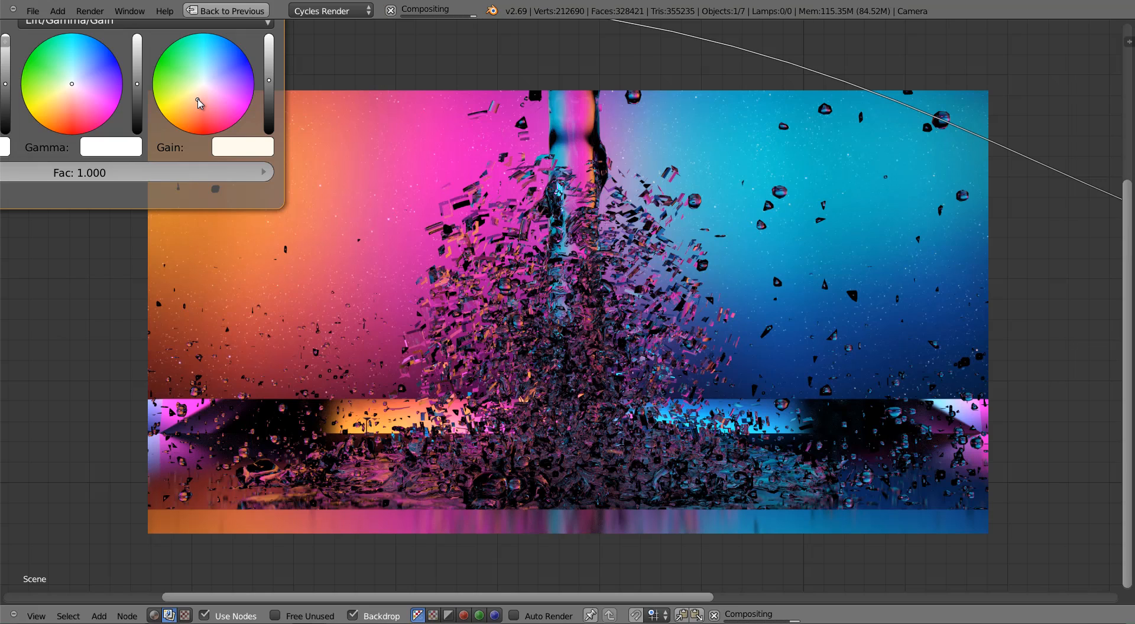
middle_click_drag(236, 242, 649, 414)
left_click_drag(192, 260, 195, 244)
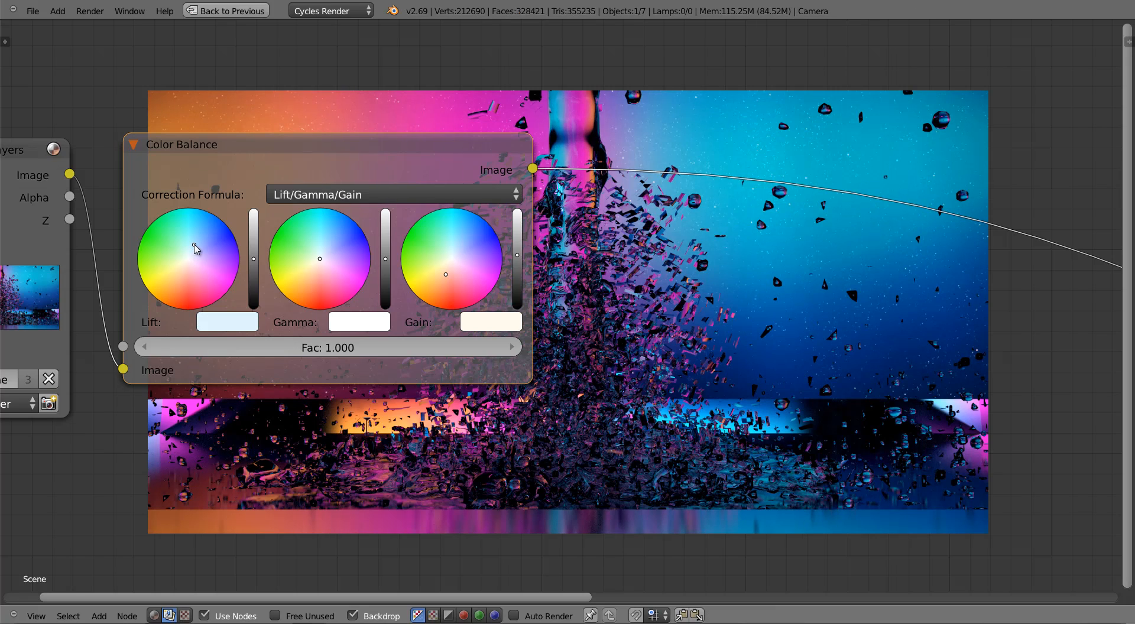
middle_click_drag(662, 313, 392, 207)
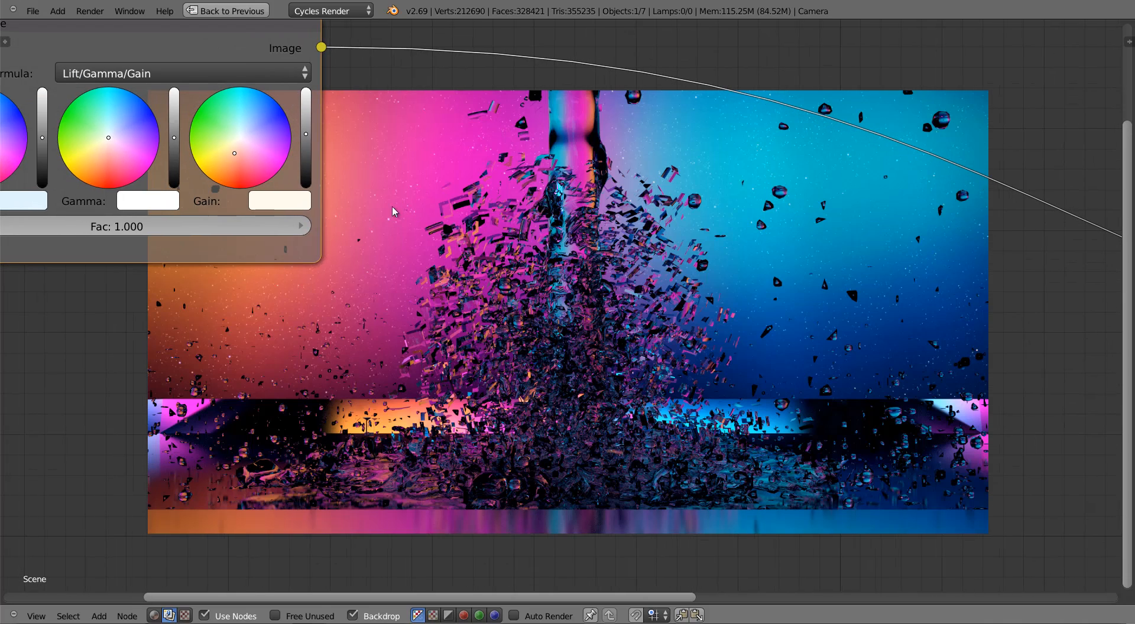
middle_click_drag(131, 172, 194, 152)
left_click(42, 109)
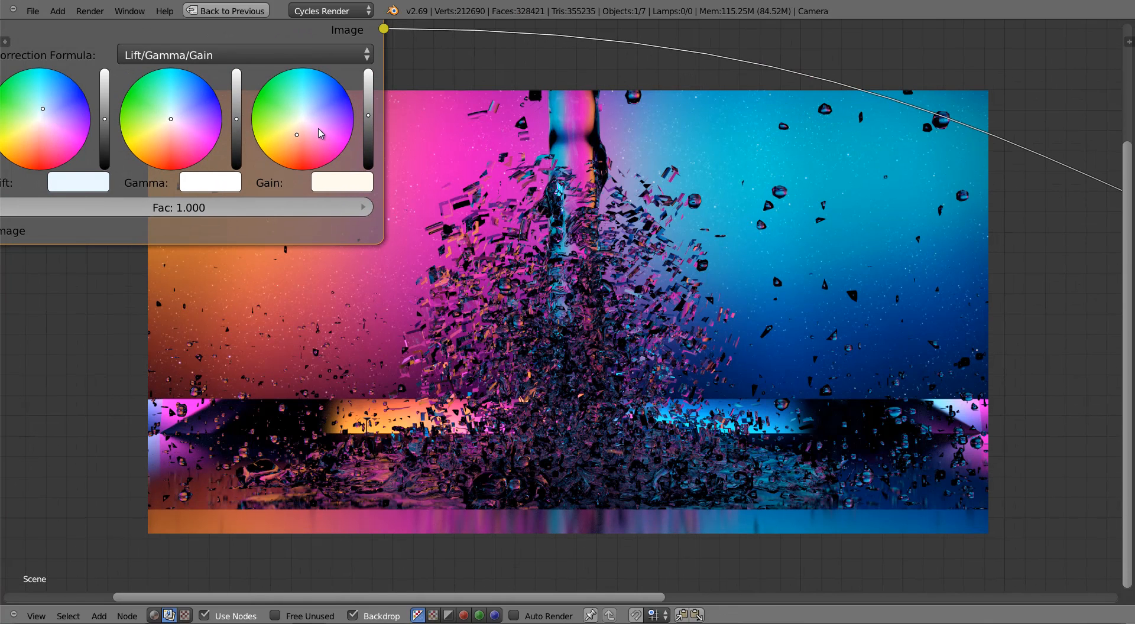
left_click_drag(297, 139, 294, 142)
middle_click_drag(455, 113, 457, 149, "ctrl")
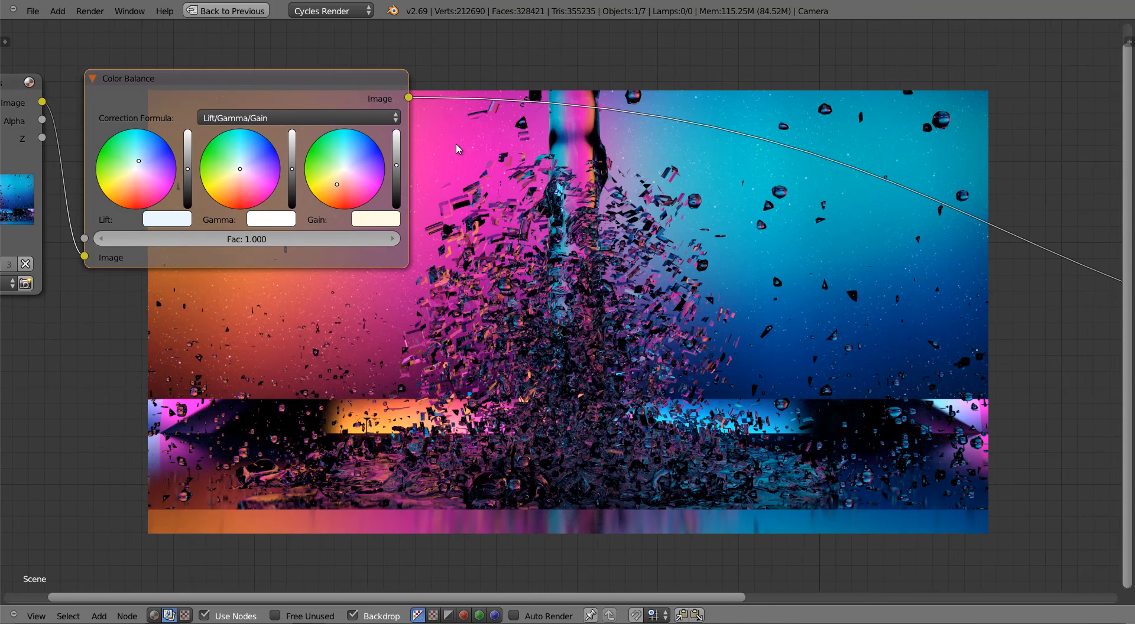
Step: Insert a Hue Saturation Value node after Color Balance and set its saturation to 1.050
key("shift+a")
mouse_move(458, 148)
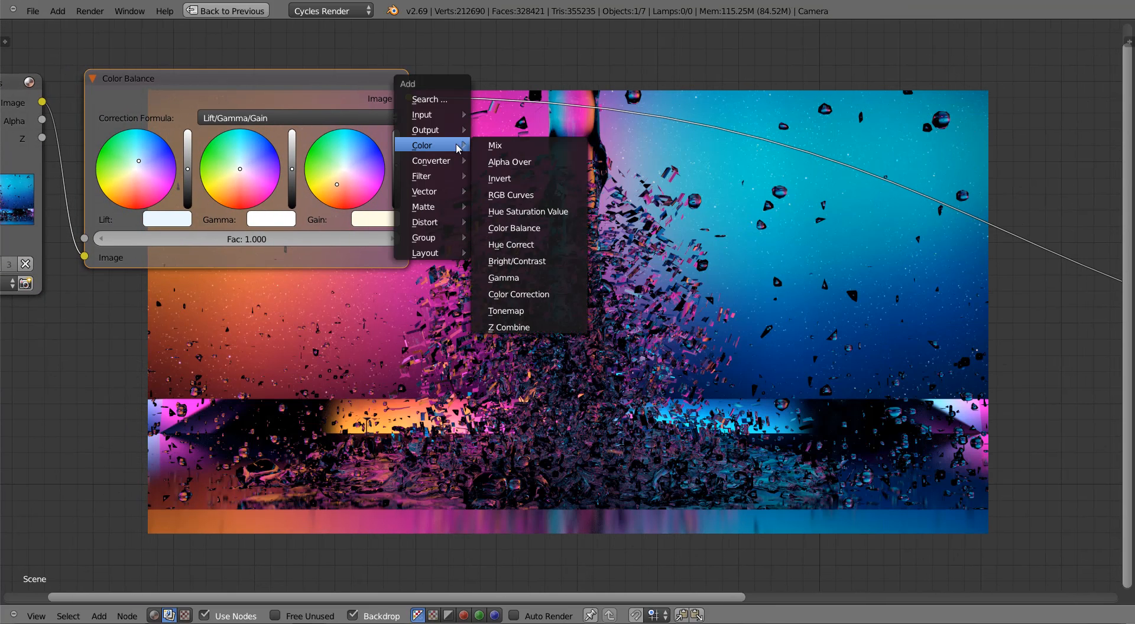
left_click(514, 211)
left_click(508, 137)
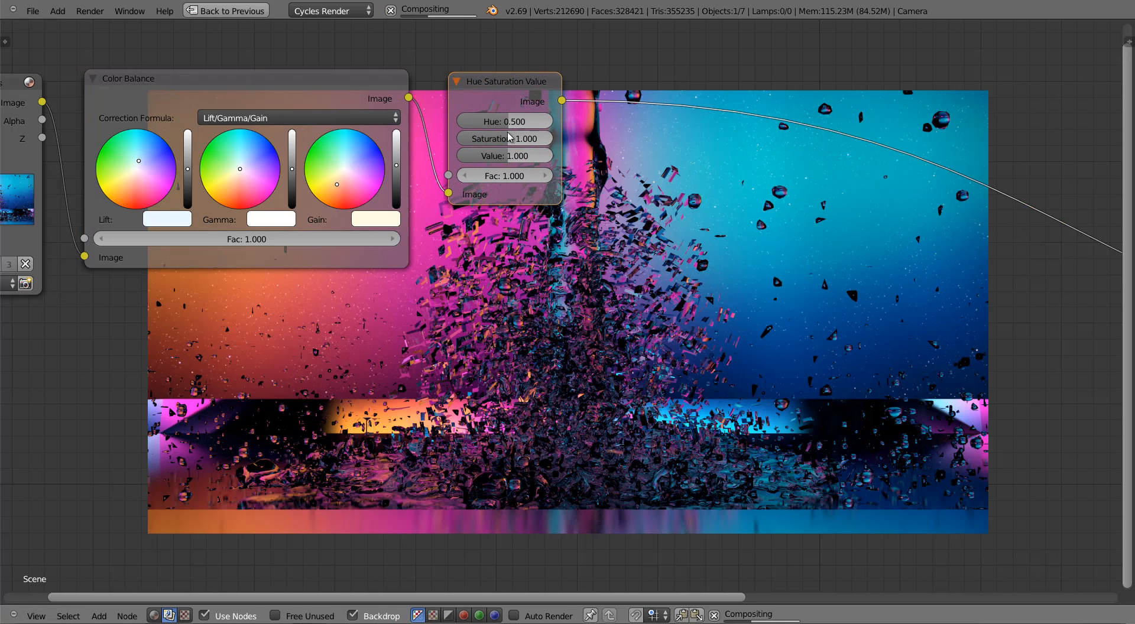
left_click(509, 138)
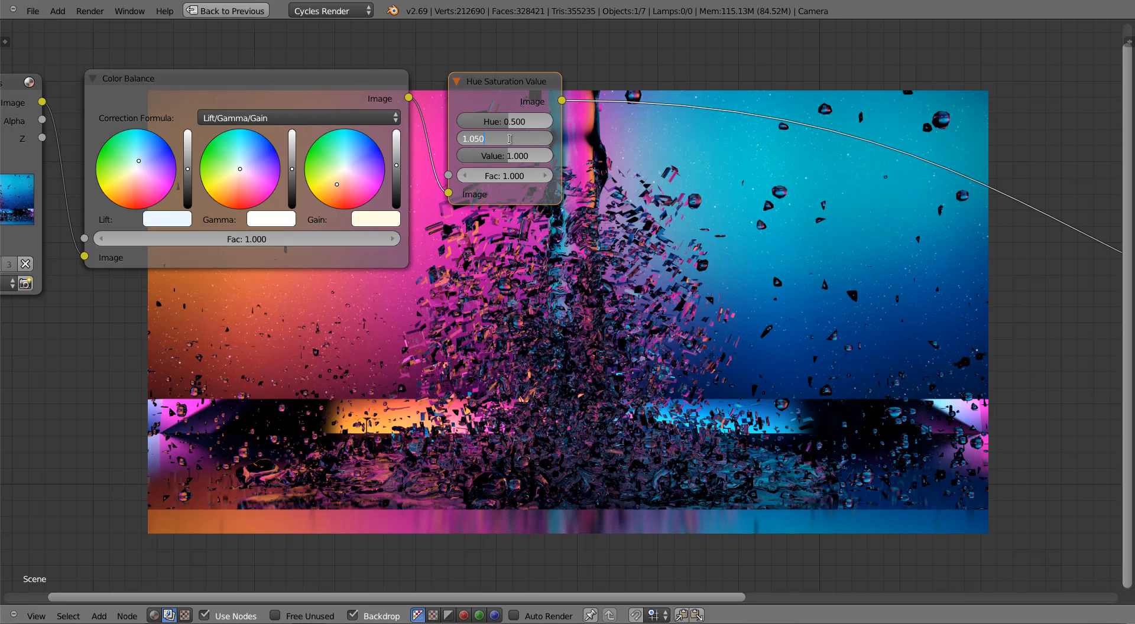
type("50")
key("Return")
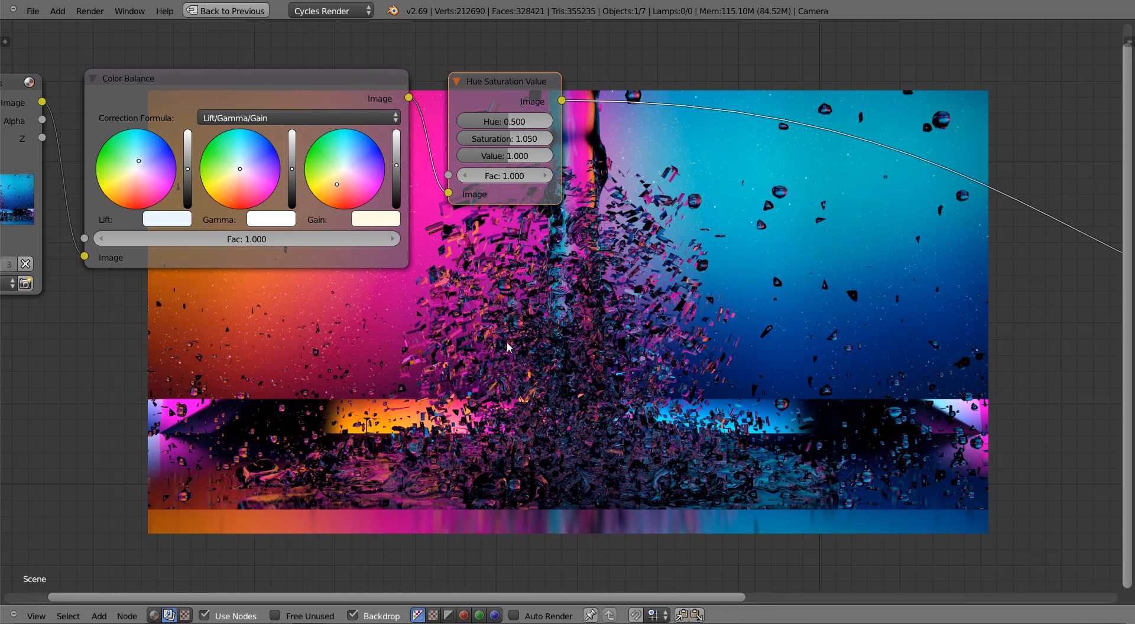
middle_click_drag(374, 384, 340, 266)
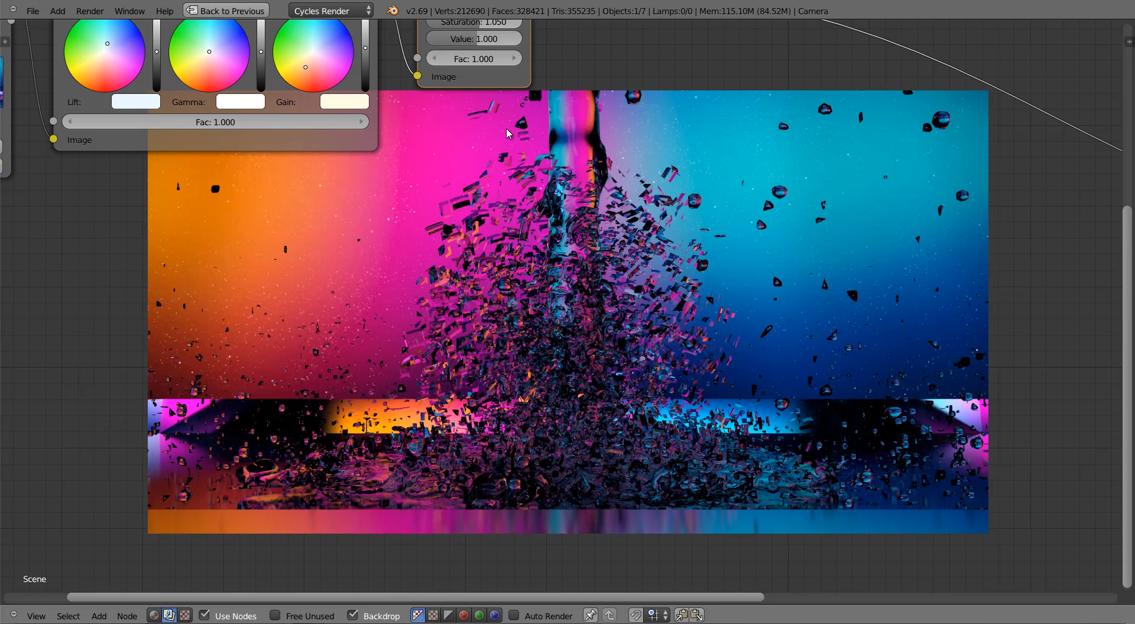
Step: Insert an RGB Curves node after Hue Saturation Value and raise the combined curve's midpoint to X 0.45106, Y 0.56250
middle_click_drag(495, 147, 496, 256)
key("shift+a")
mouse_move(495, 256)
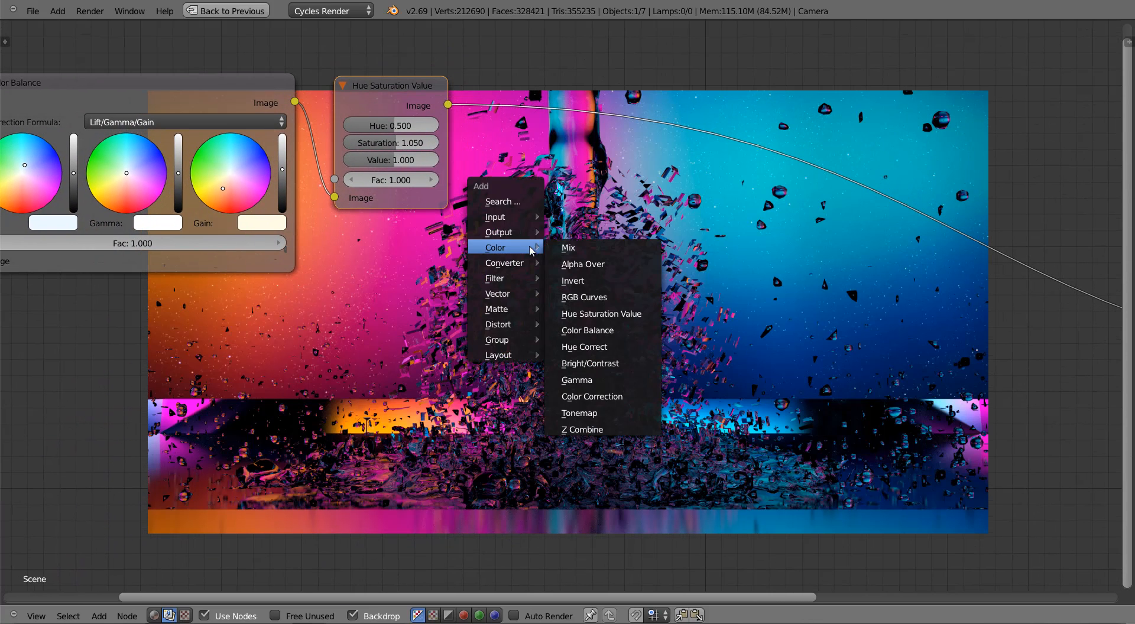
left_click(615, 296)
left_click(480, 40)
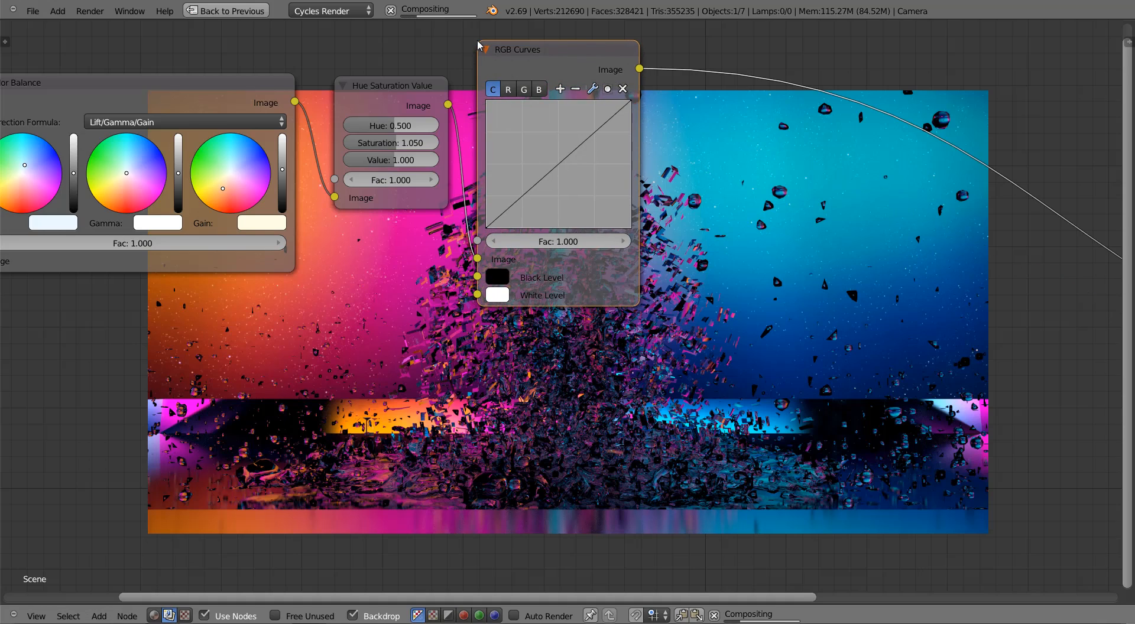
left_click_drag(559, 169, 552, 160)
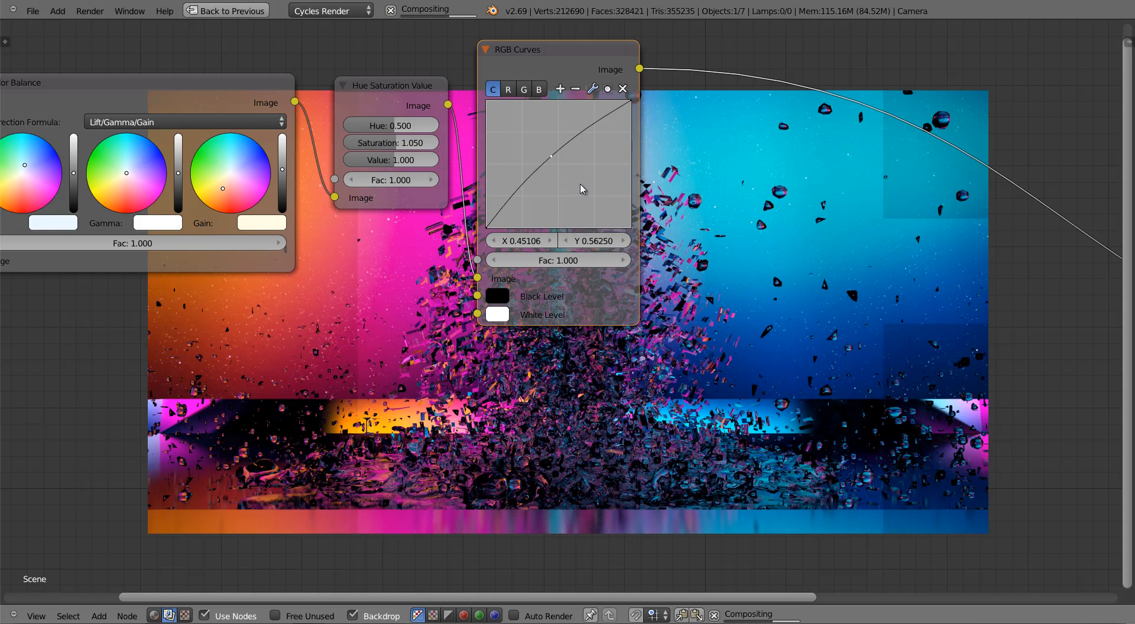
middle_click_drag(739, 315, 549, 158)
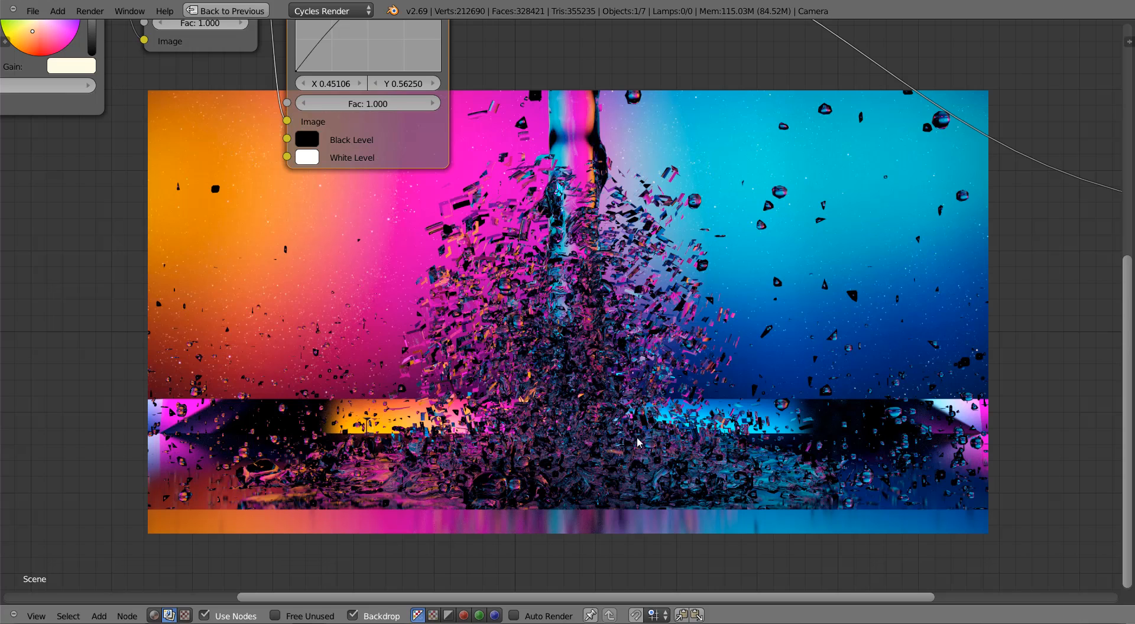
middle_click_drag(627, 319, 562, 435)
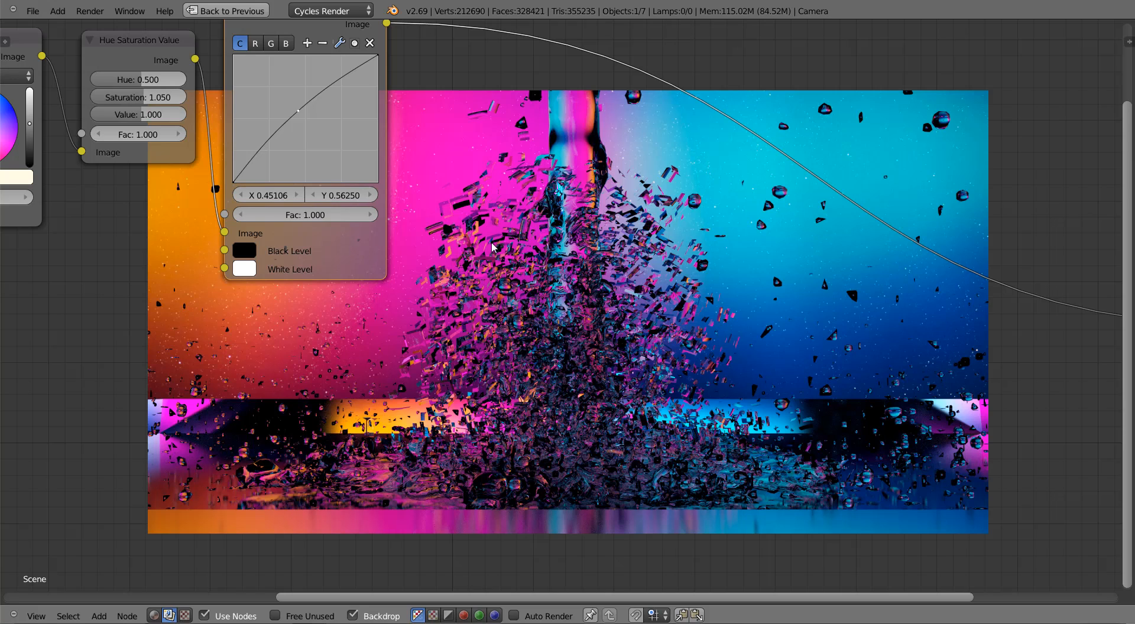
Step: Insert a Lens Distortion node after RGB Curves, set its dispersion to 0.005, and save over the existing blend file
key("shift+a")
mouse_move(438, 157)
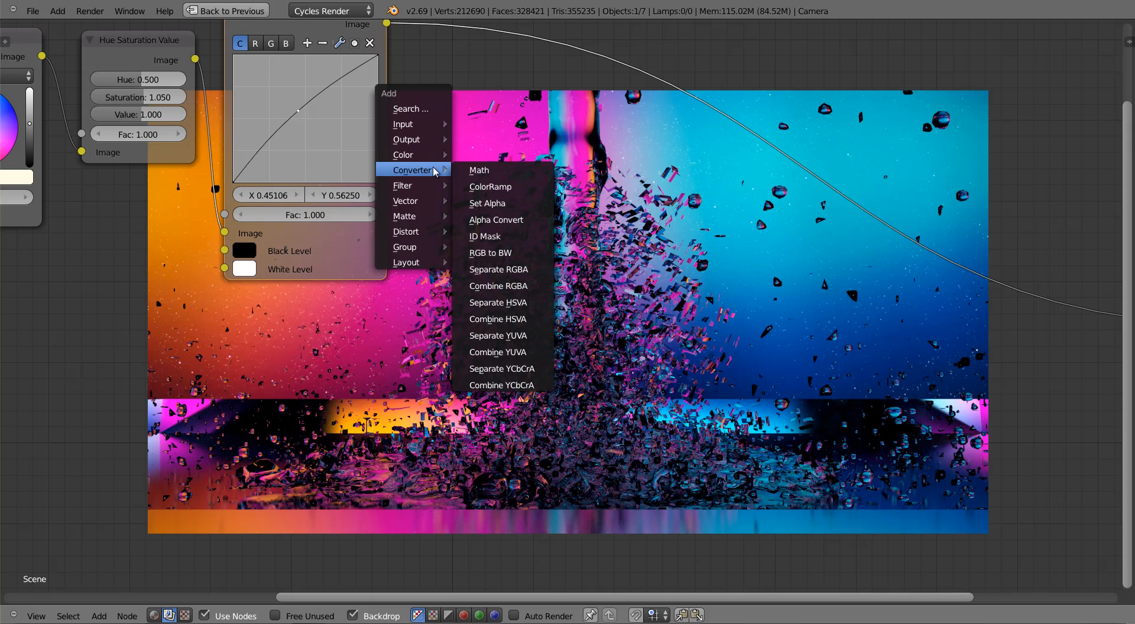
mouse_move(438, 232)
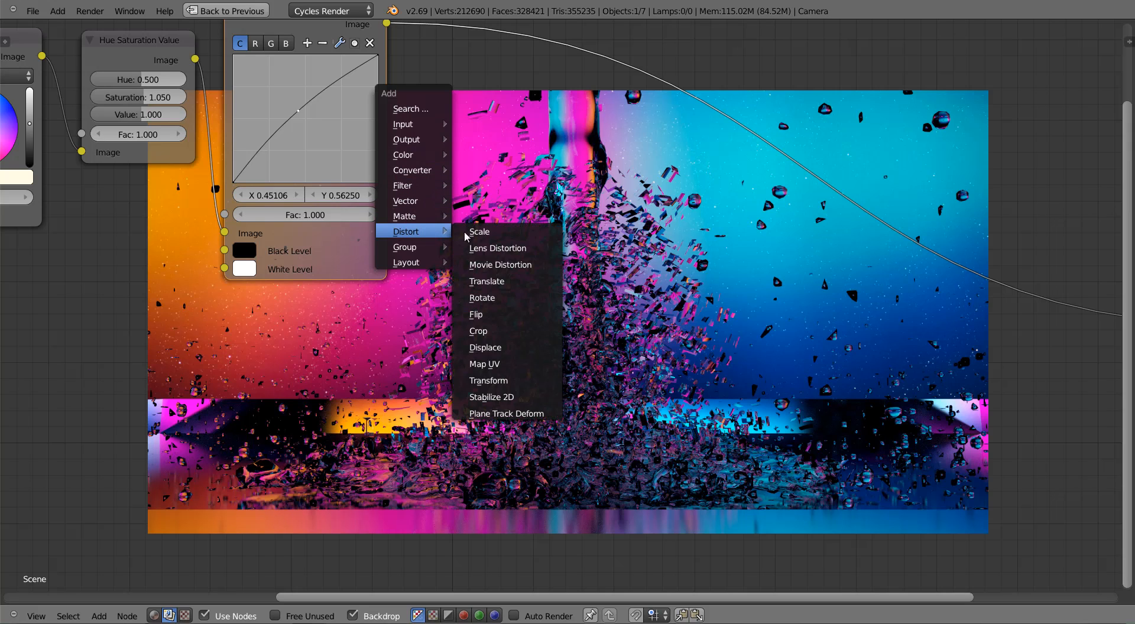
left_click(495, 248)
left_click(484, 89)
left_click(488, 158)
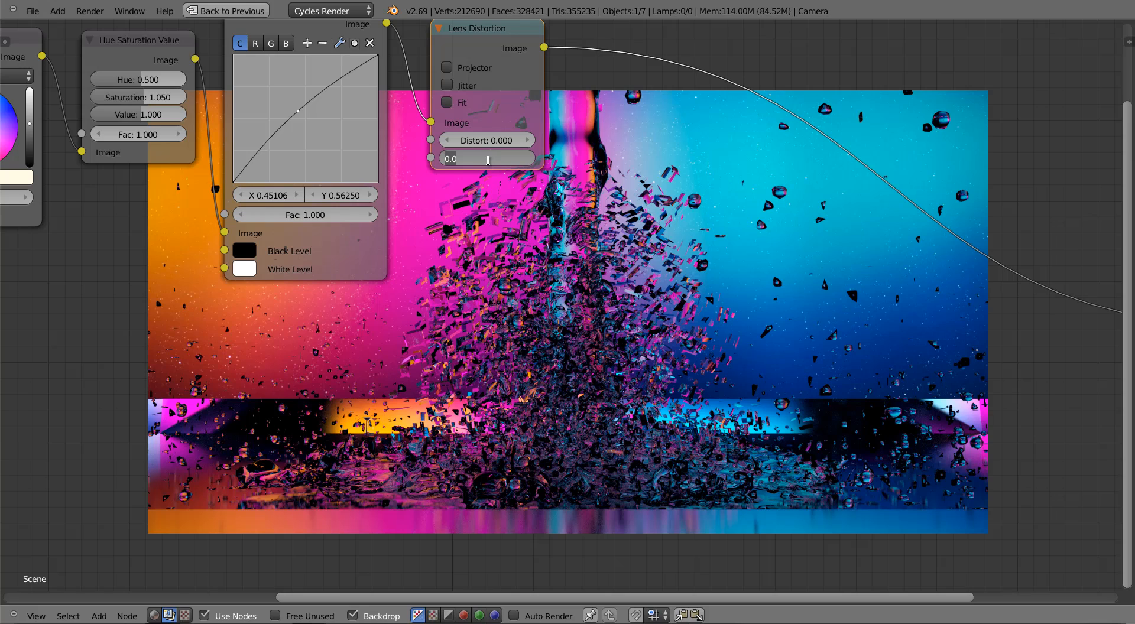
key("BackSpace")
type(".005")
key("Return")
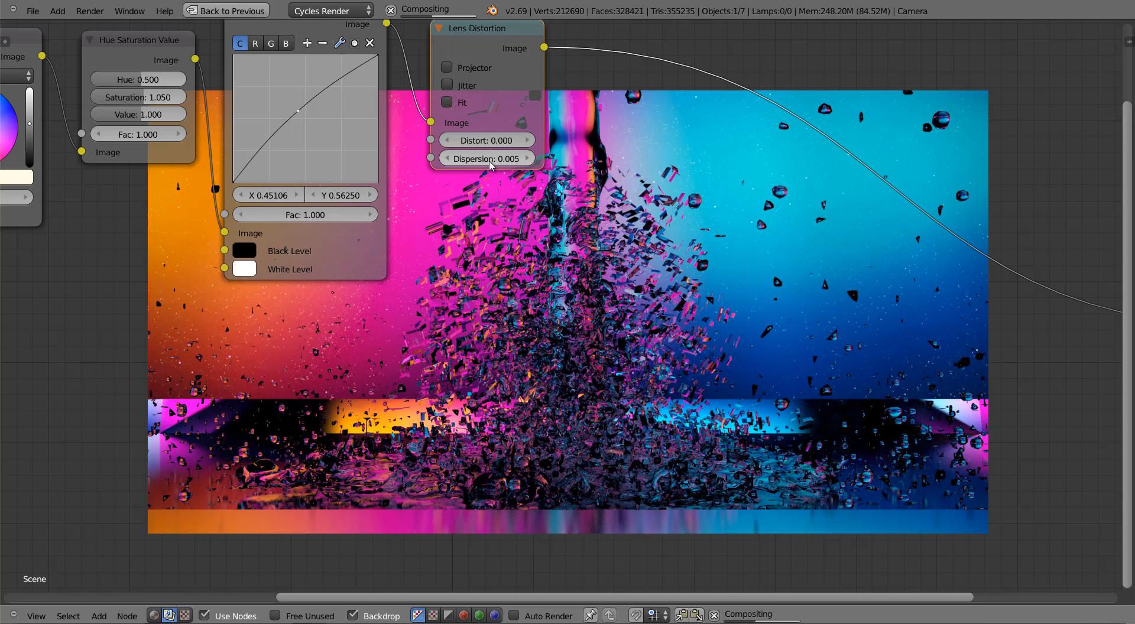
key("ctrl+s")
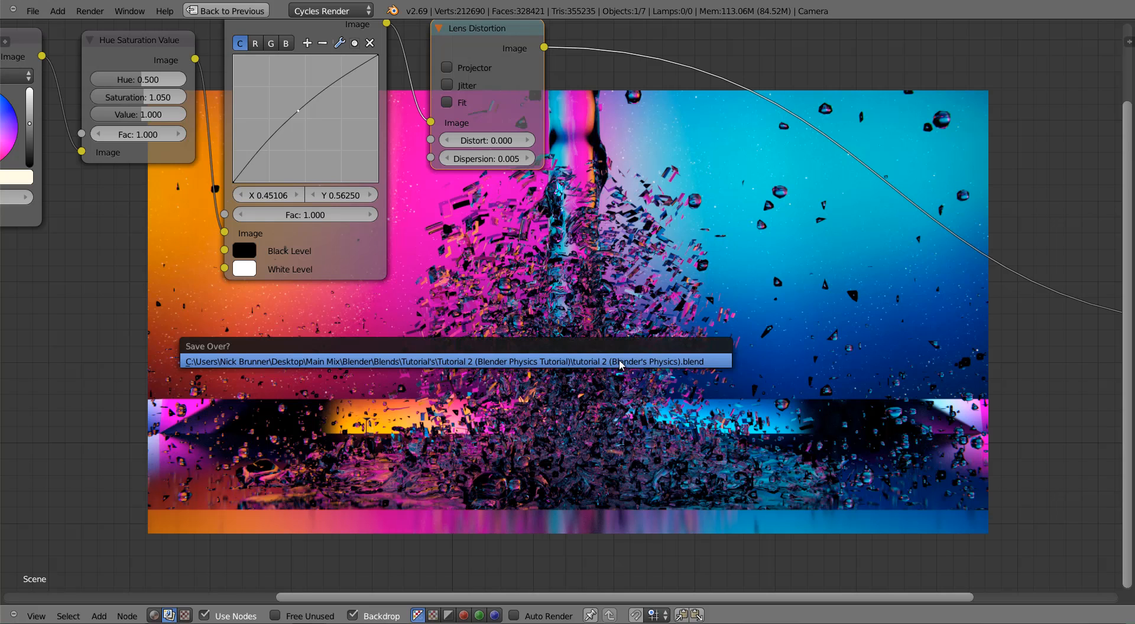
left_click(620, 364)
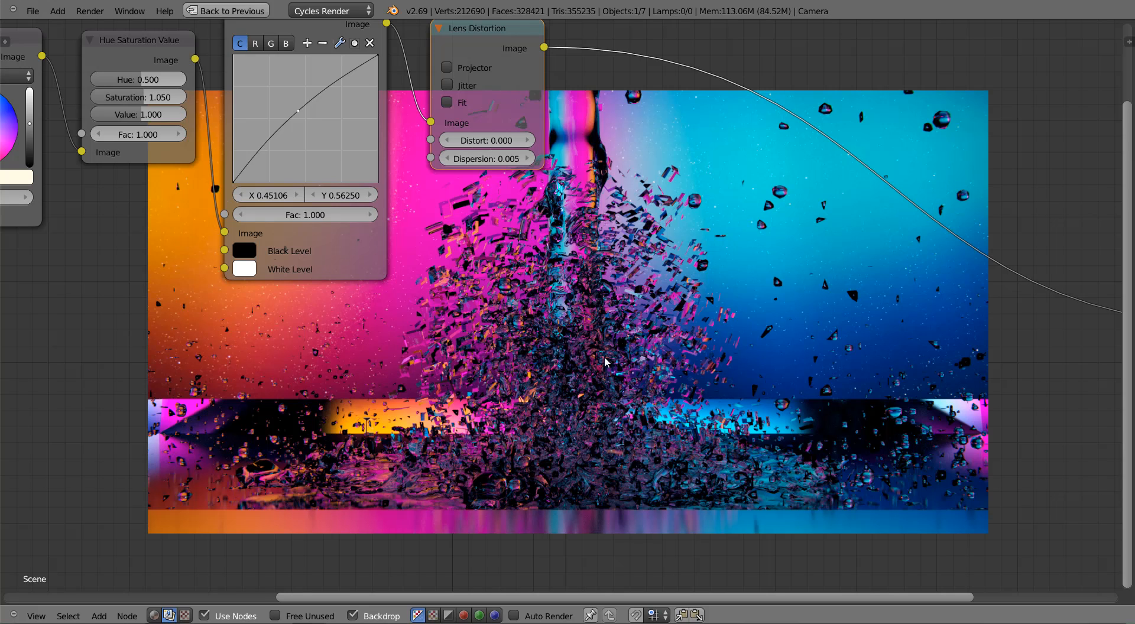
Step: Insert a second Lens Distortion node after the first one and set its distort value to 1
middle_click_drag(604, 357, 503, 256)
middle_click_drag(496, 131, 470, 317)
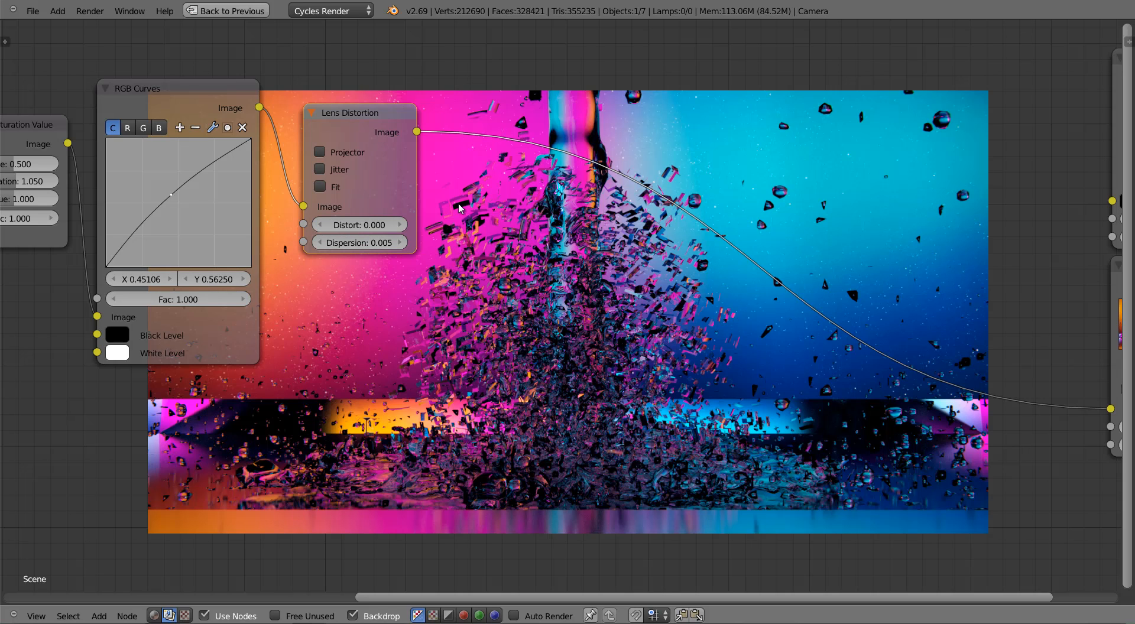
scroll(456, 229, "down", 2)
key("shift+a")
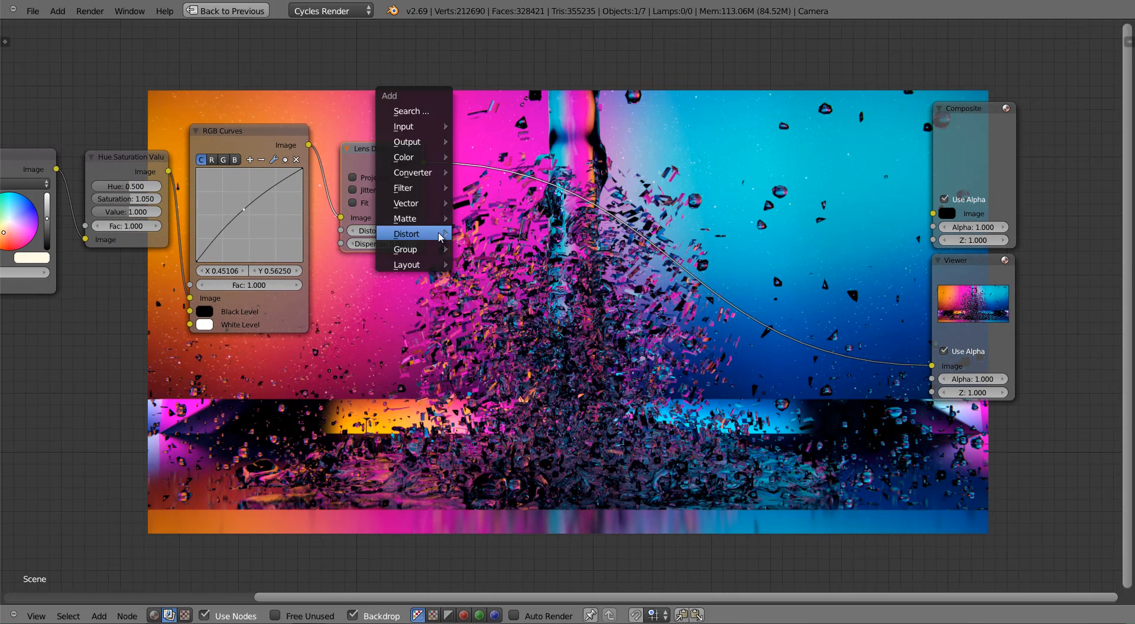
mouse_move(431, 188)
mouse_move(417, 235)
left_click(484, 251)
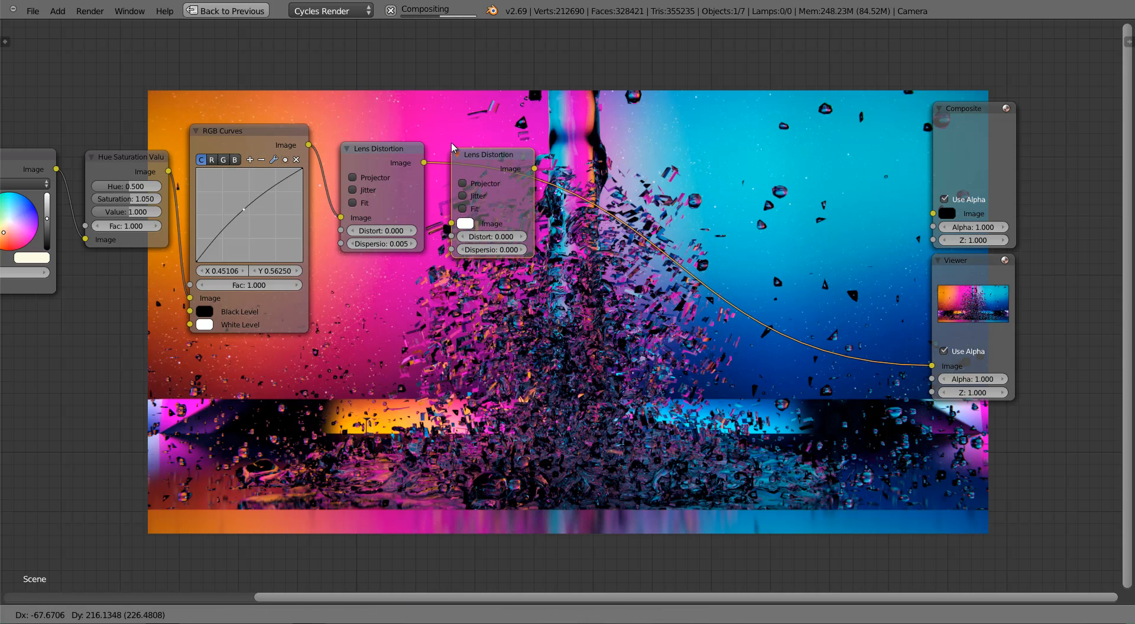
left_click(489, 223)
left_click(489, 225)
type("1")
key("Return")
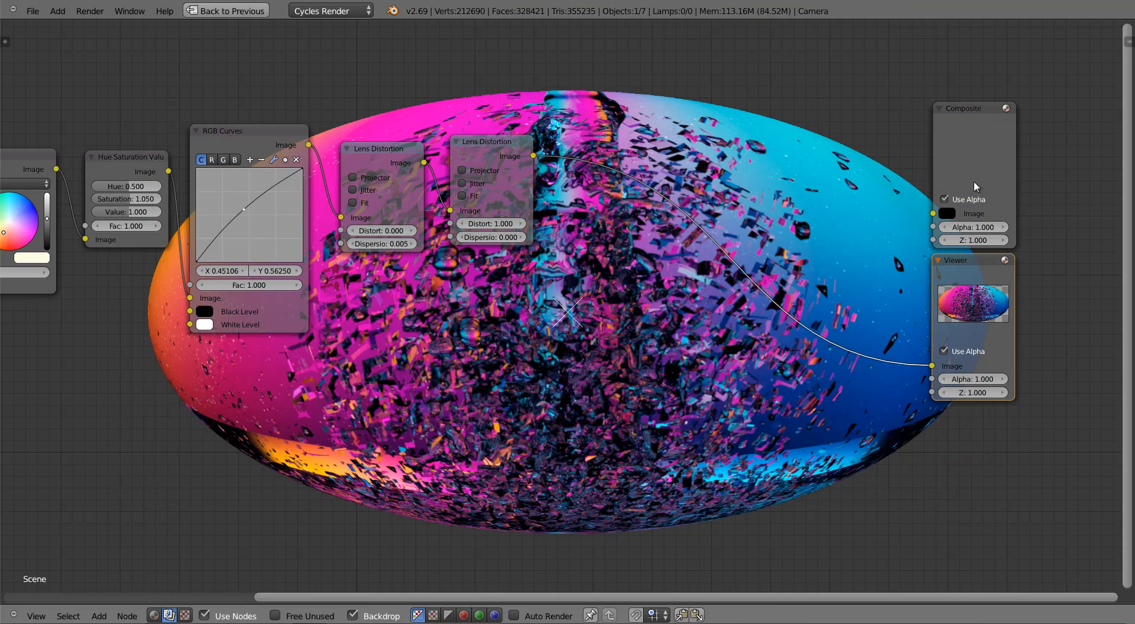
Step: Move the Composite and Viewer nodes farther away from the second Lens Distortion to make room for more nodes
scroll(669, 359, "down", 1)
scroll(668, 356, "down", 1)
key("g")
left_click(912, 371)
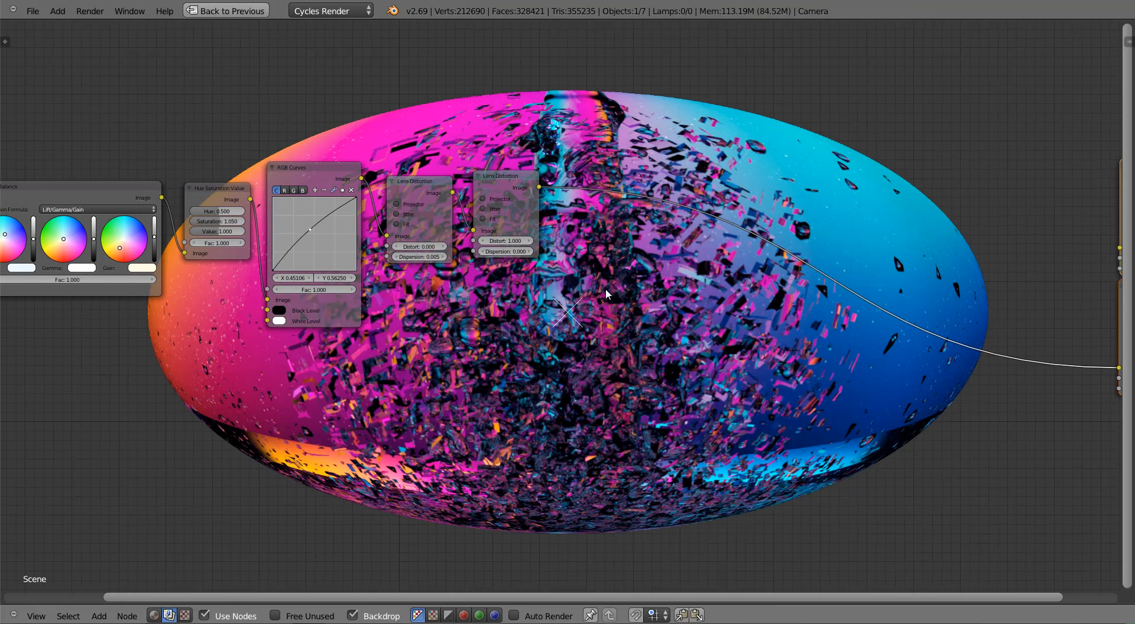
Step: Insert a Math node after the second Lens Distortion, set to Greater Than with a value of 0
scroll(606, 291, "up", 5)
middle_click_drag(556, 173, 480, 196)
left_click(418, 139)
middle_click_drag(532, 223, 439, 222)
key("shift+a")
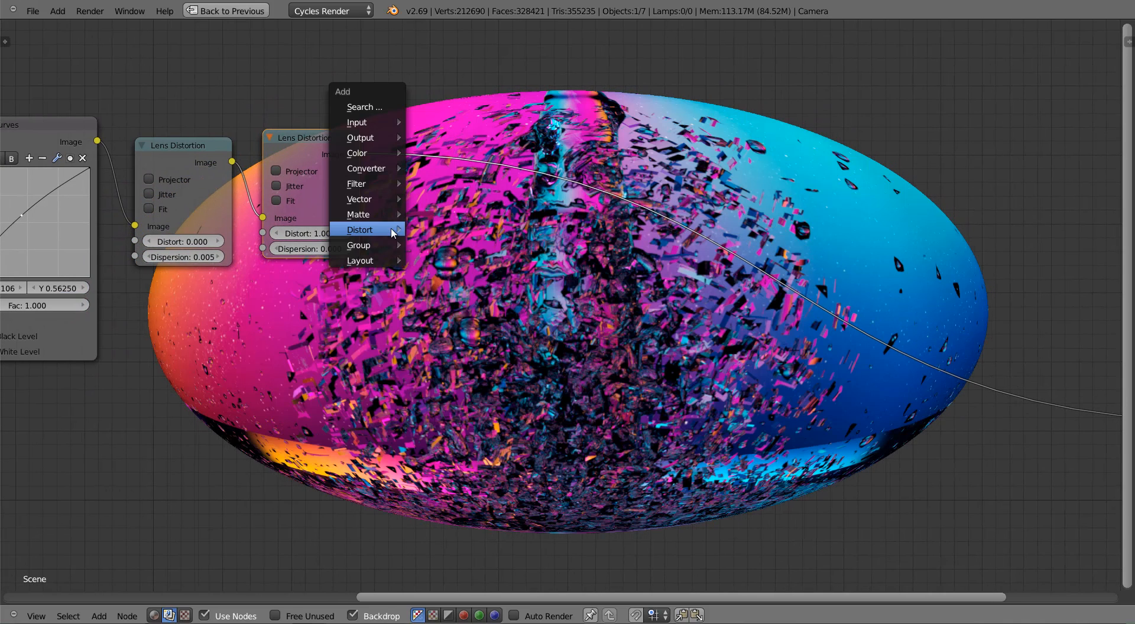
mouse_move(394, 170)
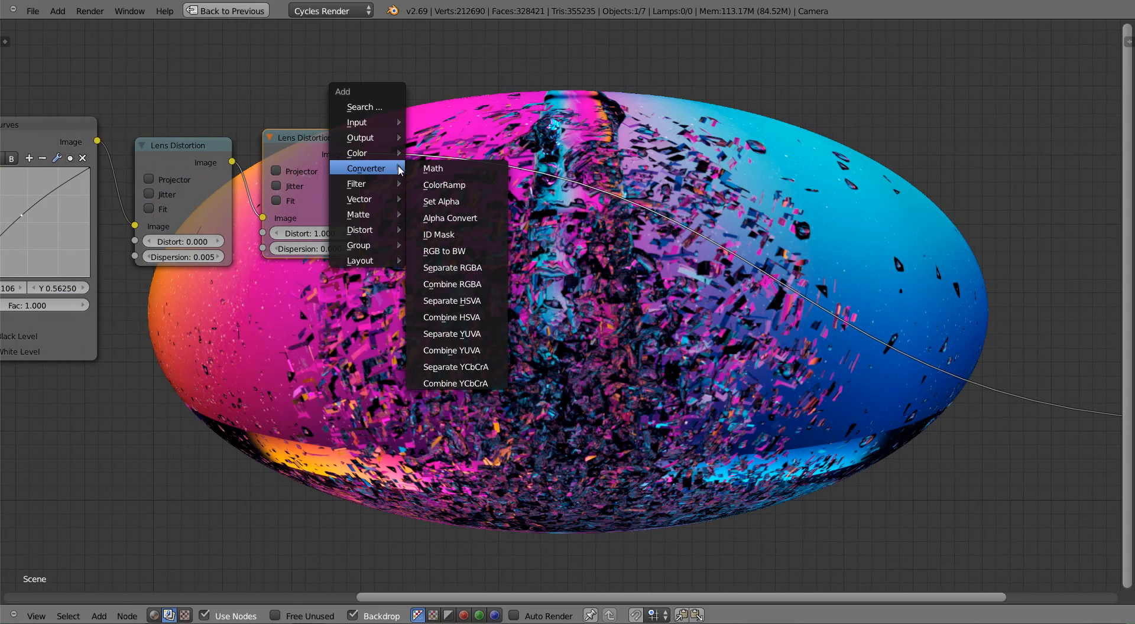
left_click(443, 168)
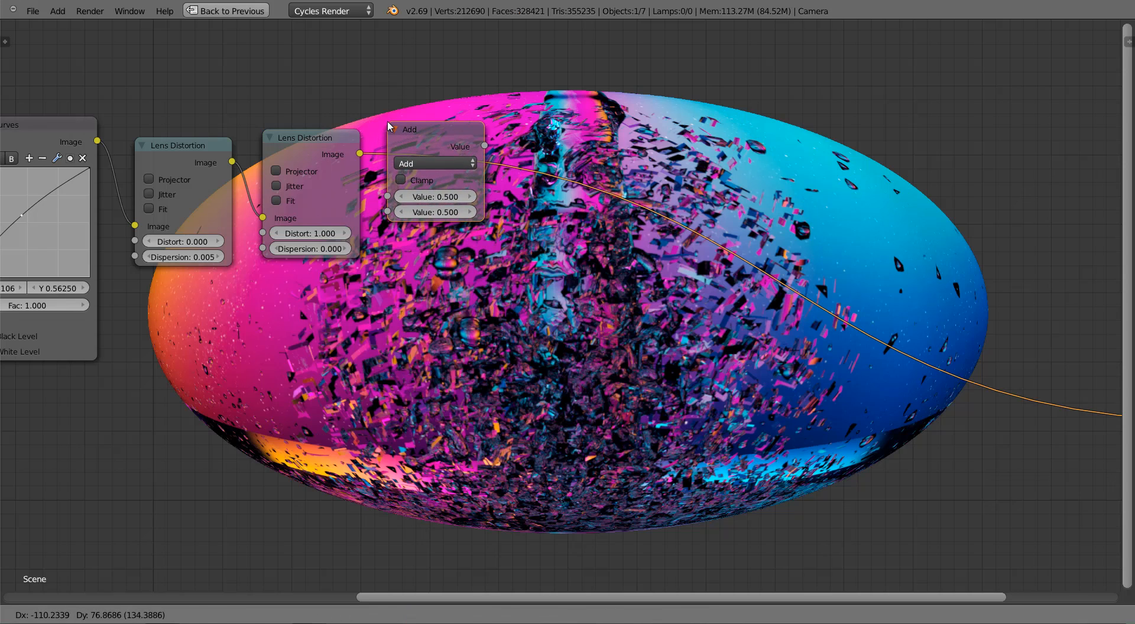
left_click(389, 126)
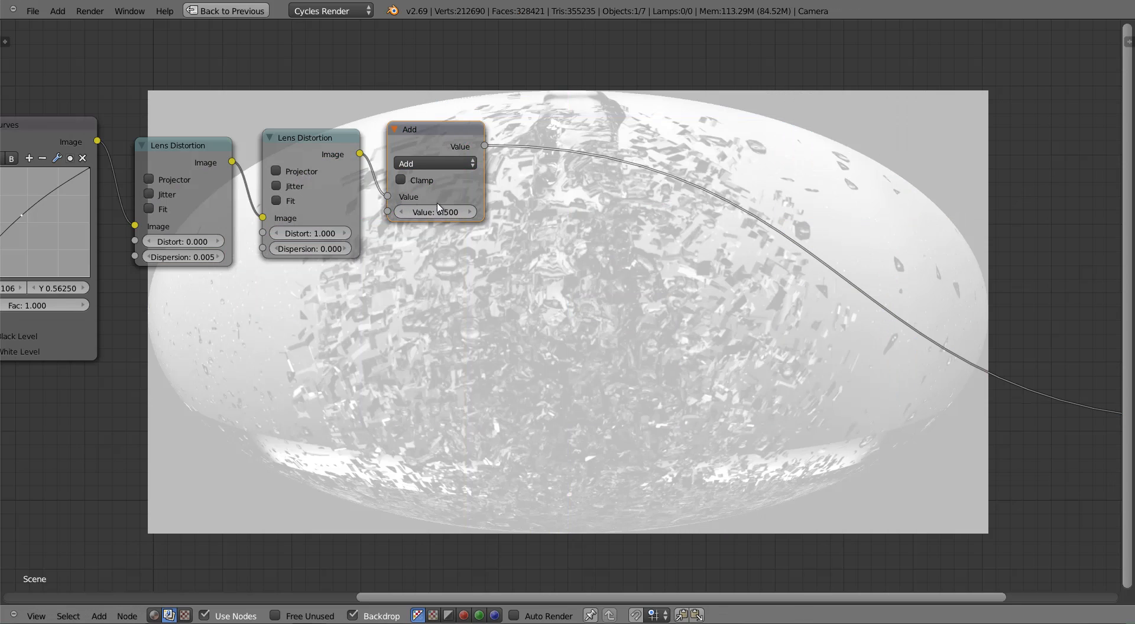
left_click(426, 162)
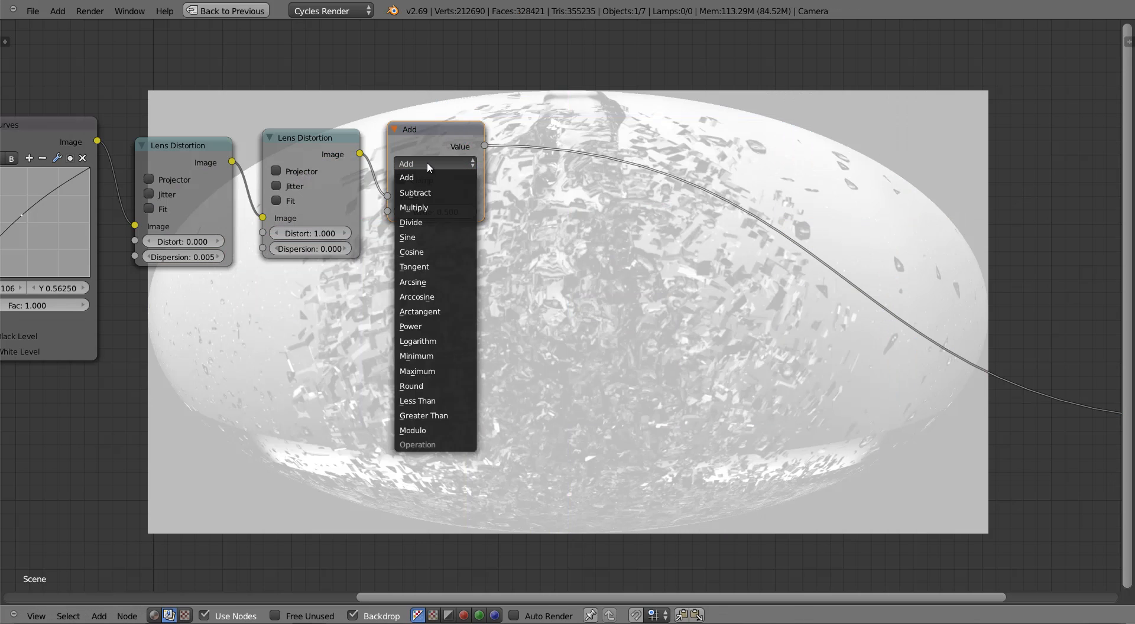
left_click(463, 417)
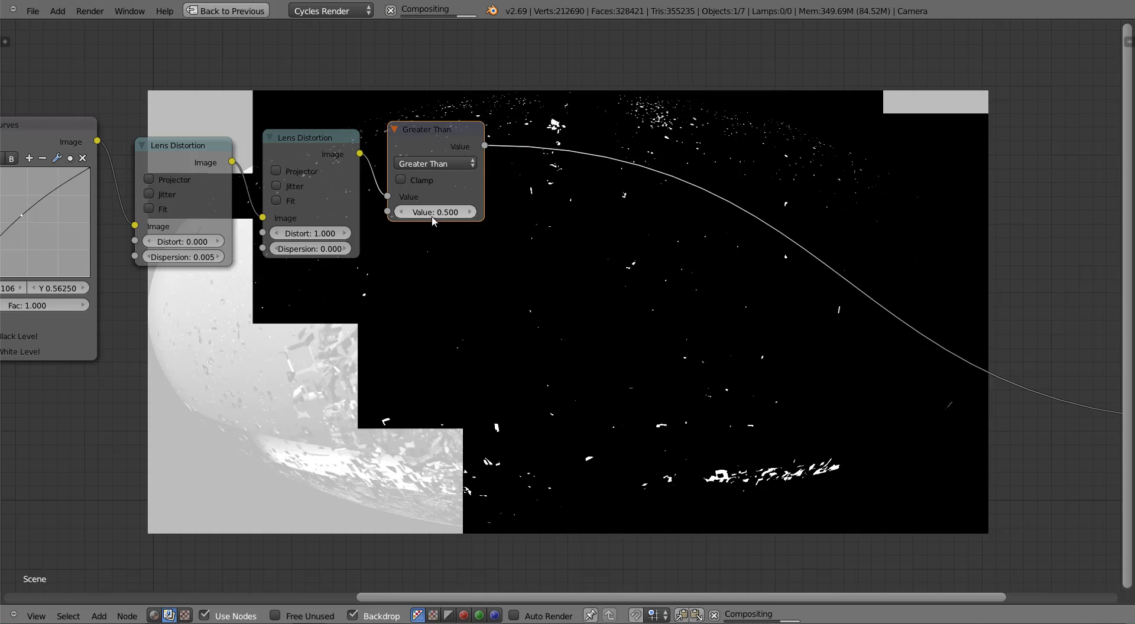
left_click(433, 212)
type("0")
key("Return")
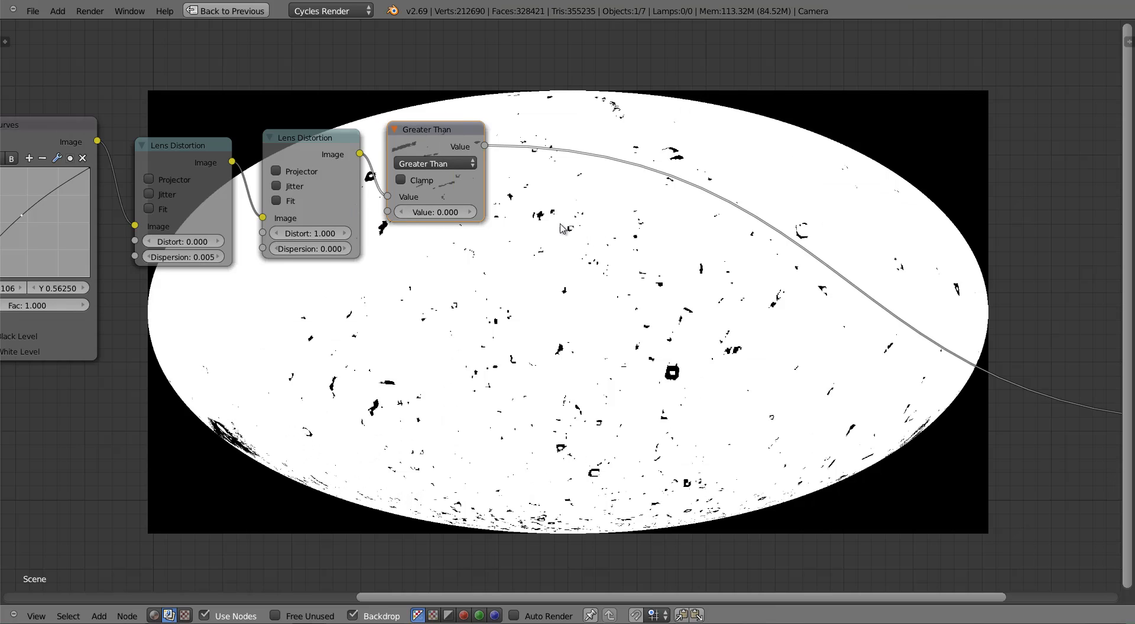
Step: Insert a Blur node after the Greater Than node and shift the Greater Than node slightly to tidy the layout
key("shift+a")
mouse_move(509, 214)
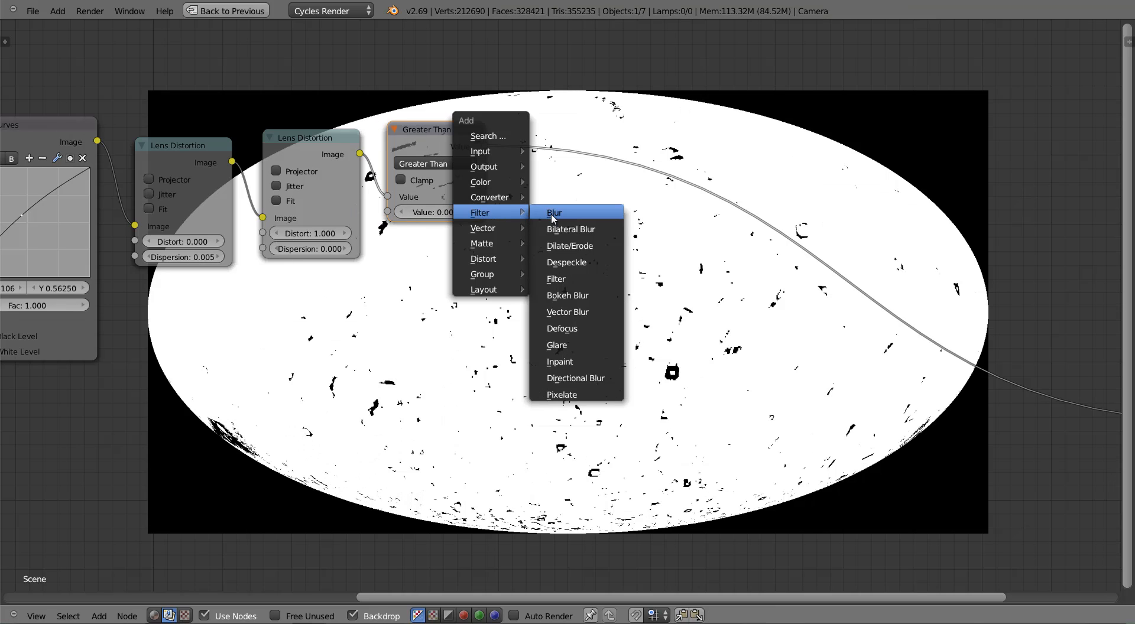
left_click(544, 214)
left_click(487, 69)
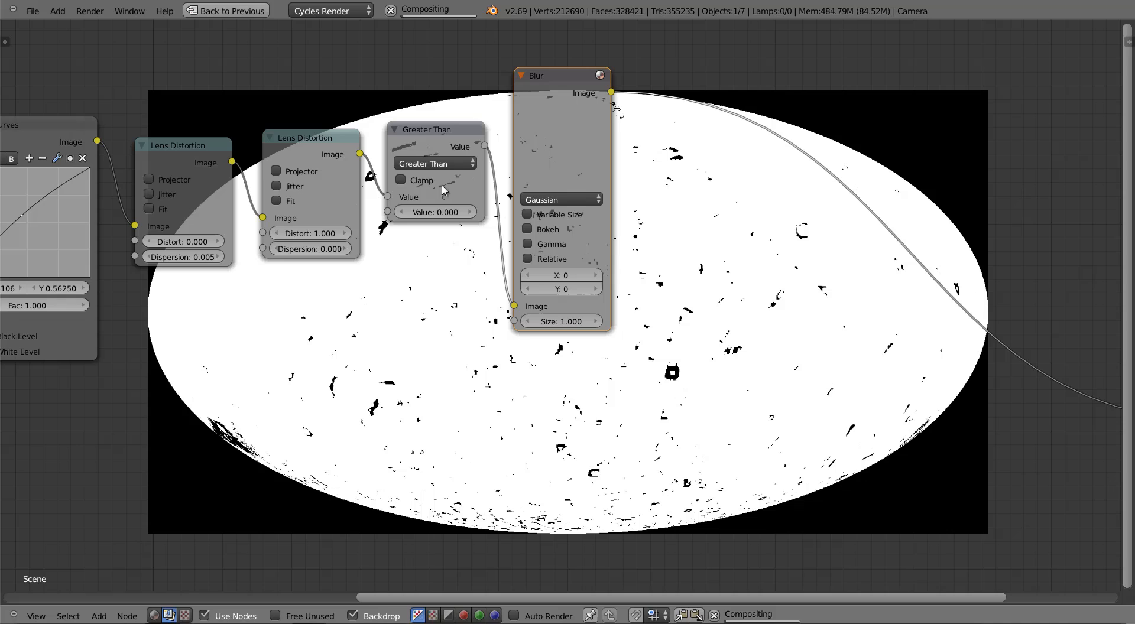
key("g")
left_click(435, 139)
left_click_drag(435, 139, 433, 149)
Step: Set the Blur node to Fast Gaussian, relative sizing, 30% in X and Y, and X aspect correction after comparing it with Y
left_click(556, 202)
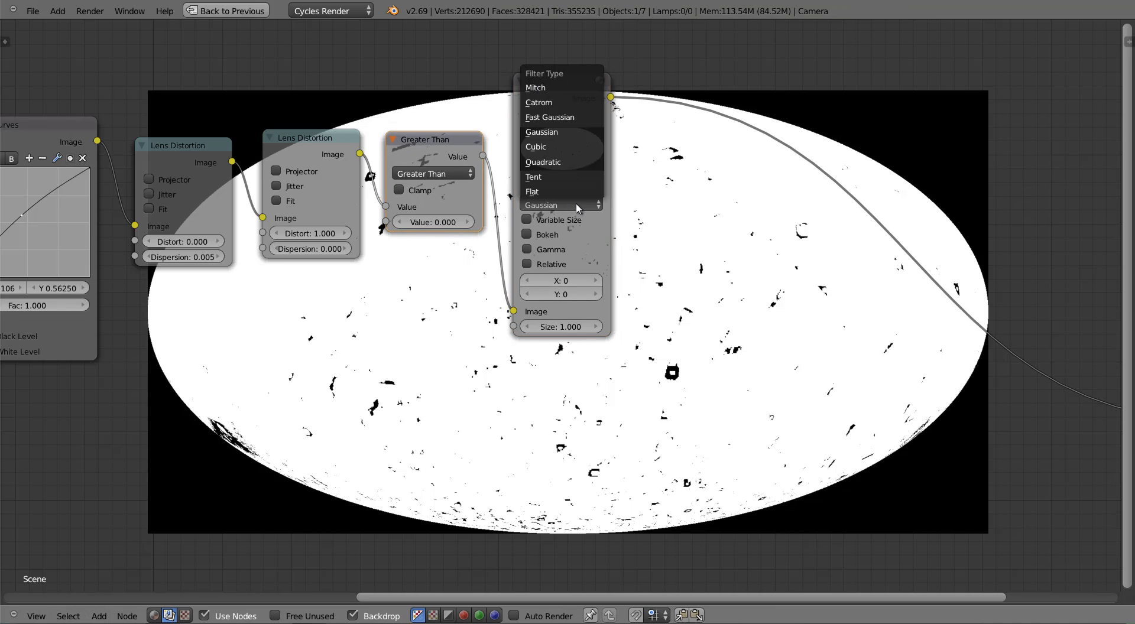
left_click(573, 118)
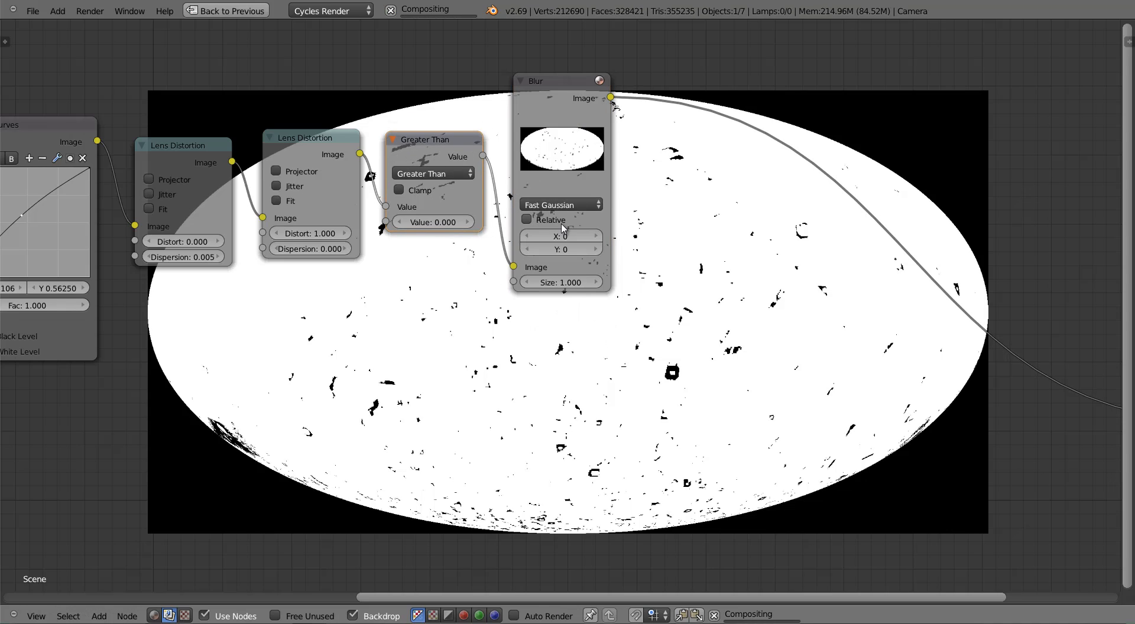
left_click(545, 225)
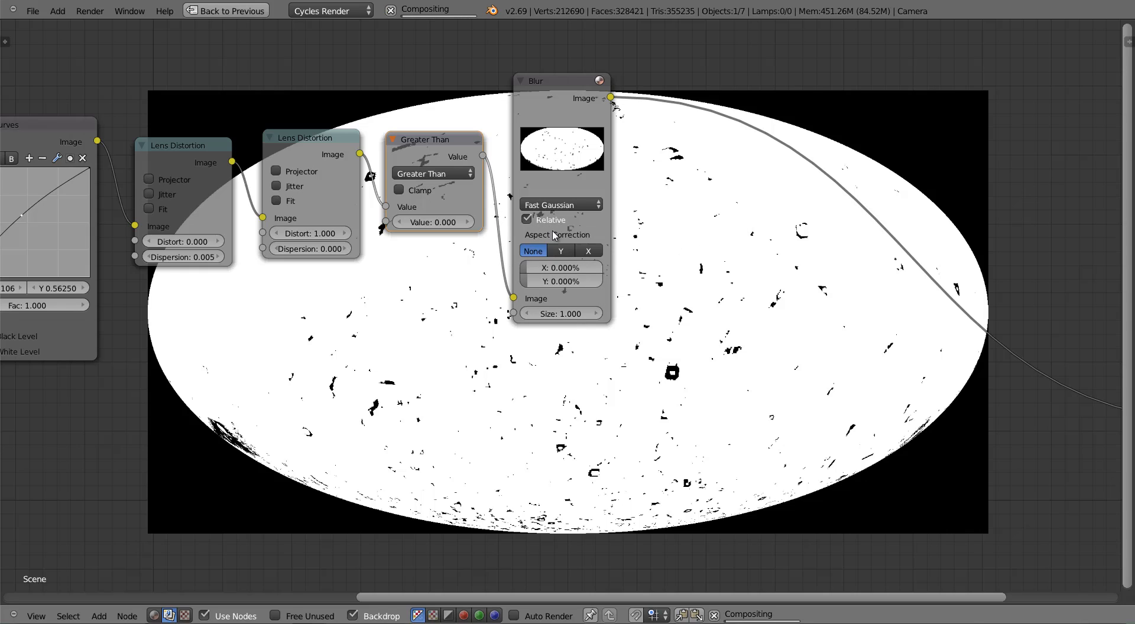
left_click(564, 251)
left_click(588, 251)
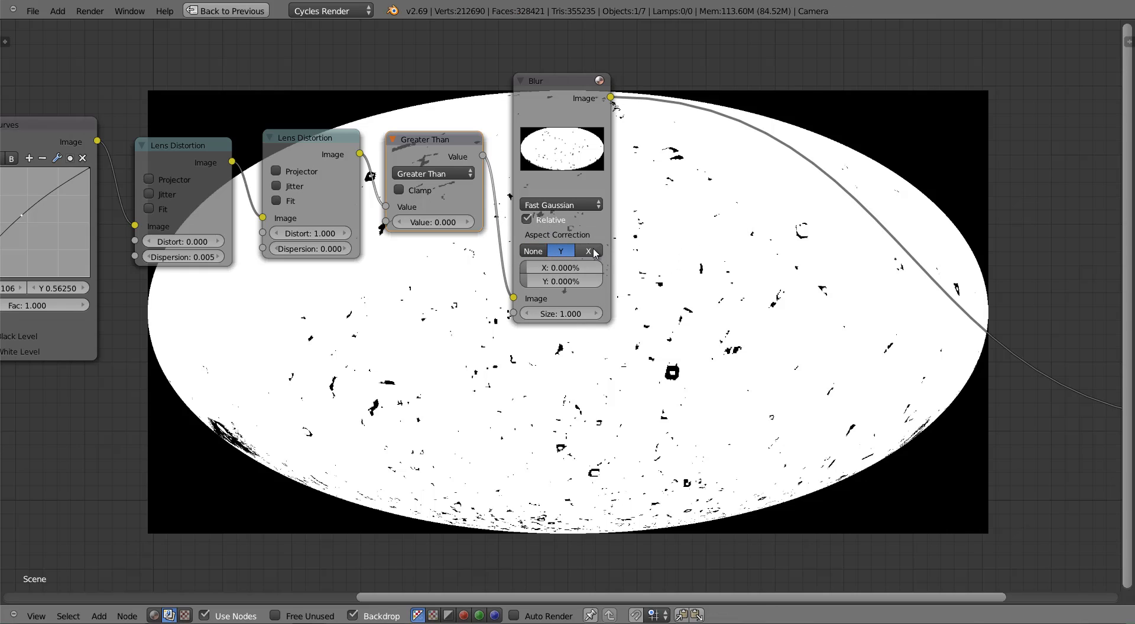
left_click(562, 267)
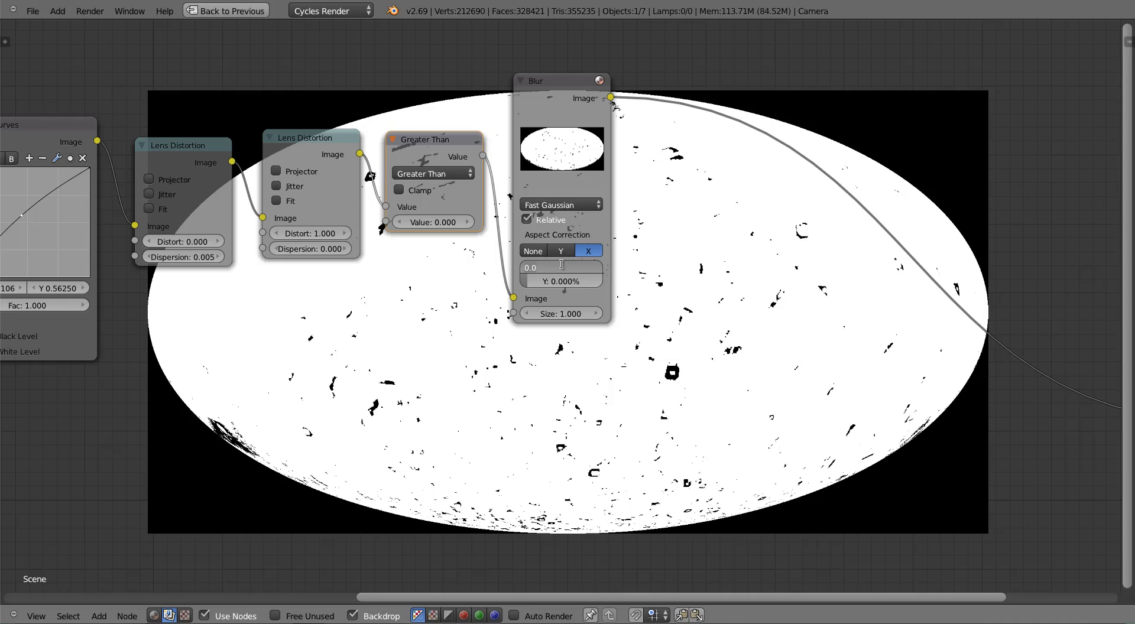
type("30")
key("Tab")
type("30")
key("Return")
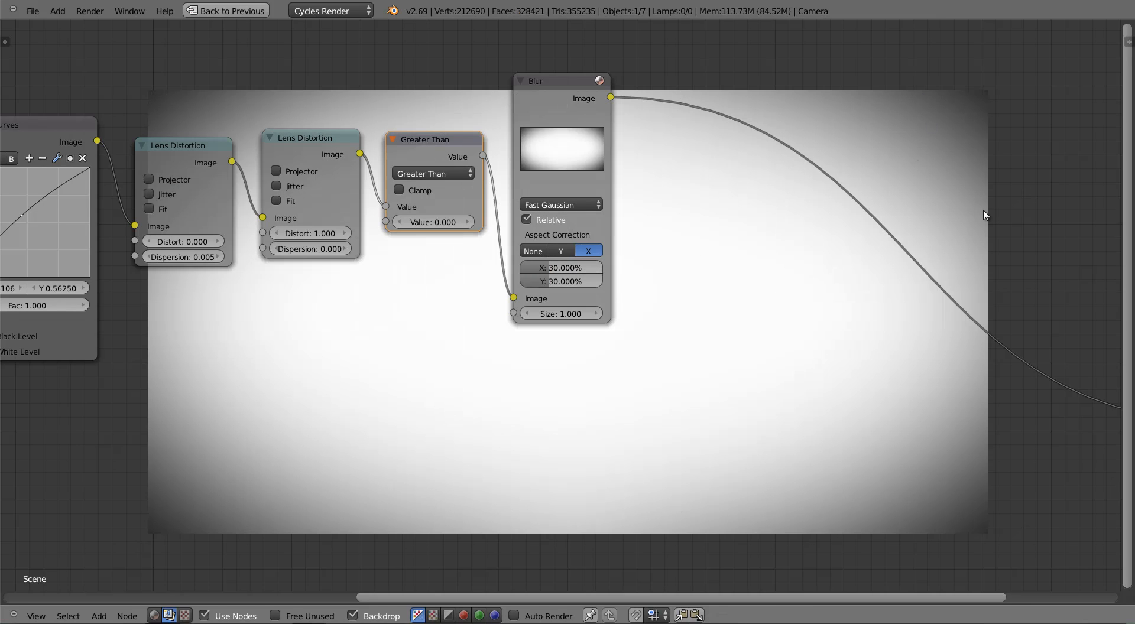
left_click(563, 252)
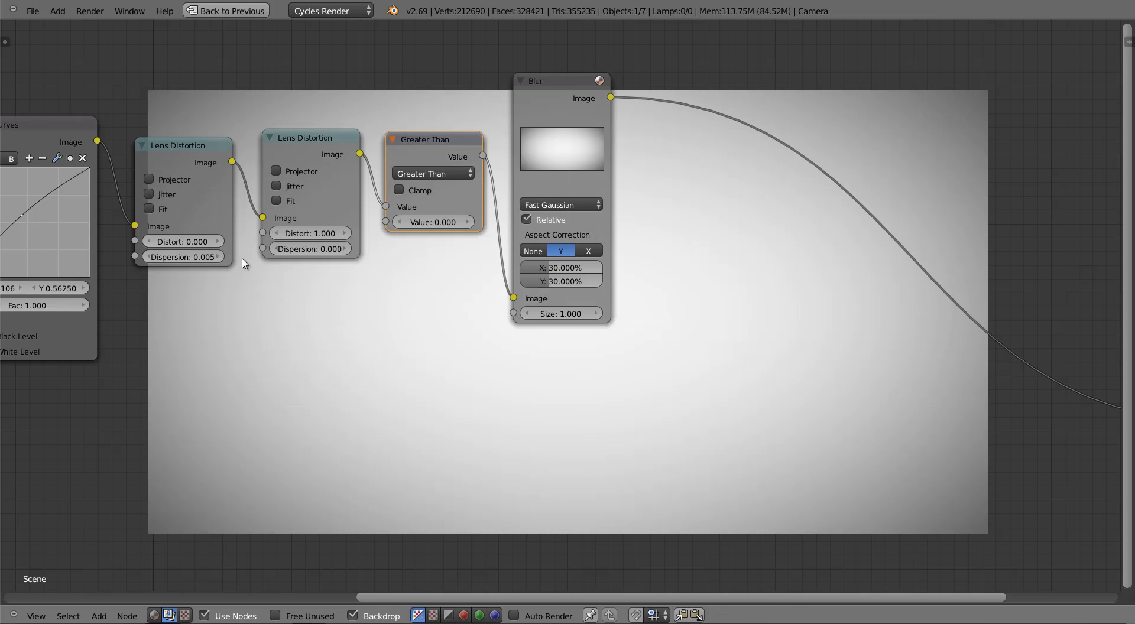
left_click(589, 251)
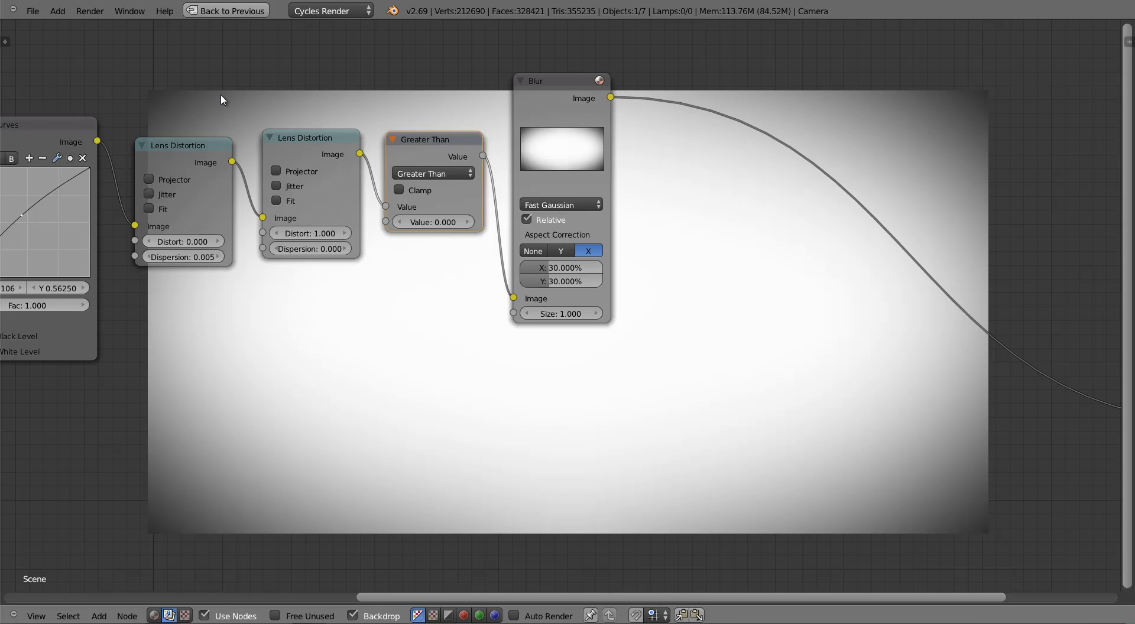
Step: Add a Multiply Mix node after Blur, with the first Lens Distortion's output as first image and the blurred mask as second
middle_click_drag(633, 237, 565, 264)
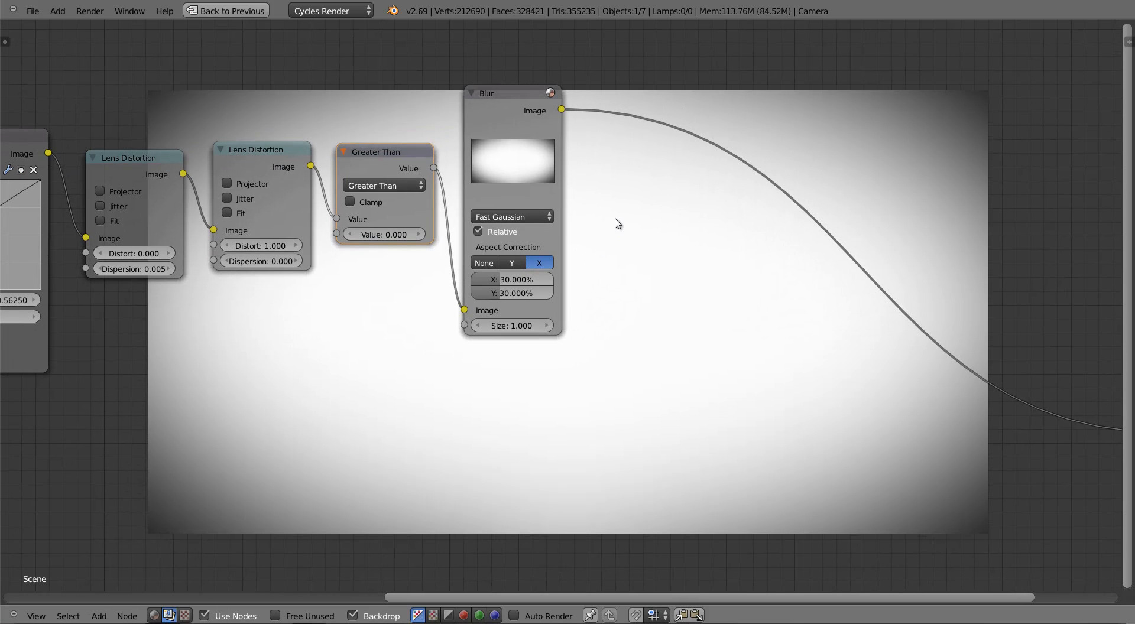
key("shift+a")
mouse_move(614, 222)
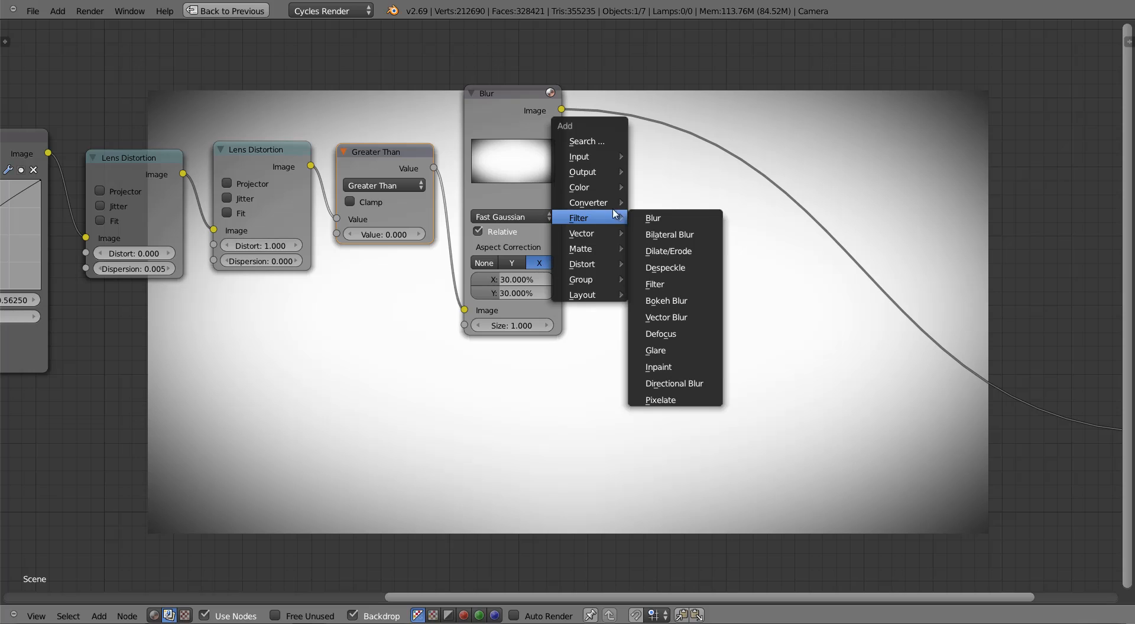
mouse_move(609, 193)
left_click(652, 187)
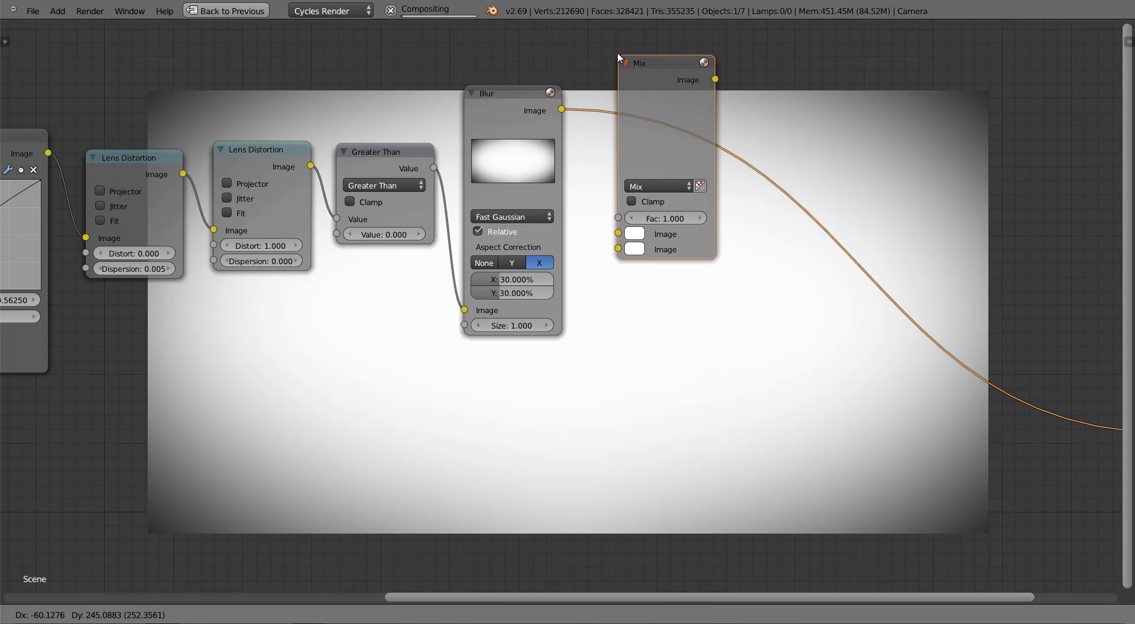
left_click(617, 52)
left_click(666, 188)
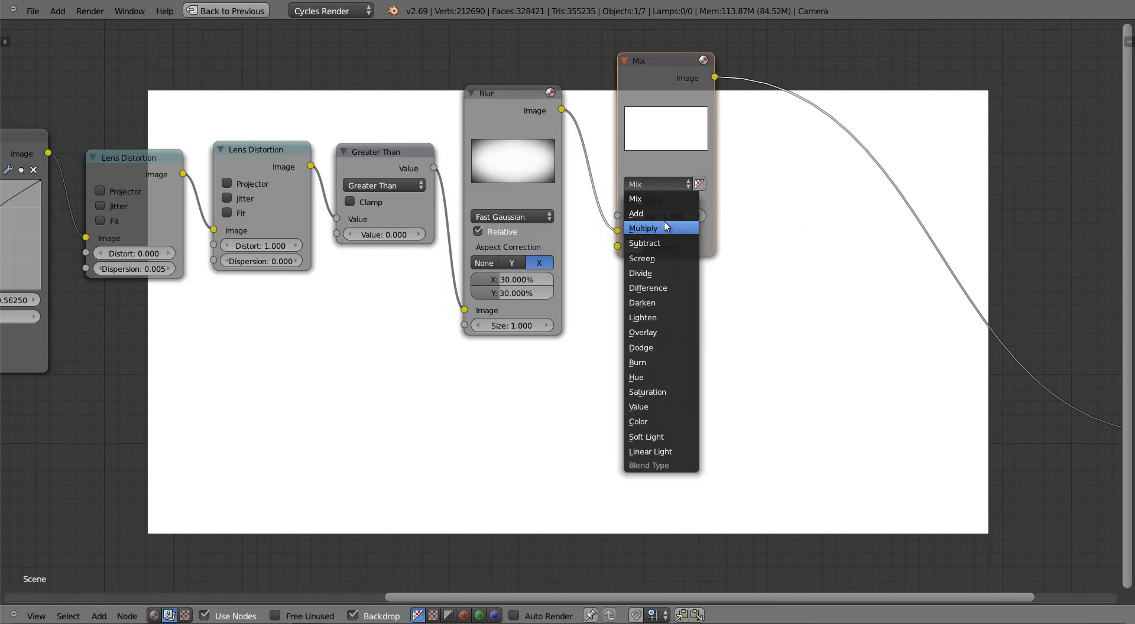
left_click(663, 218)
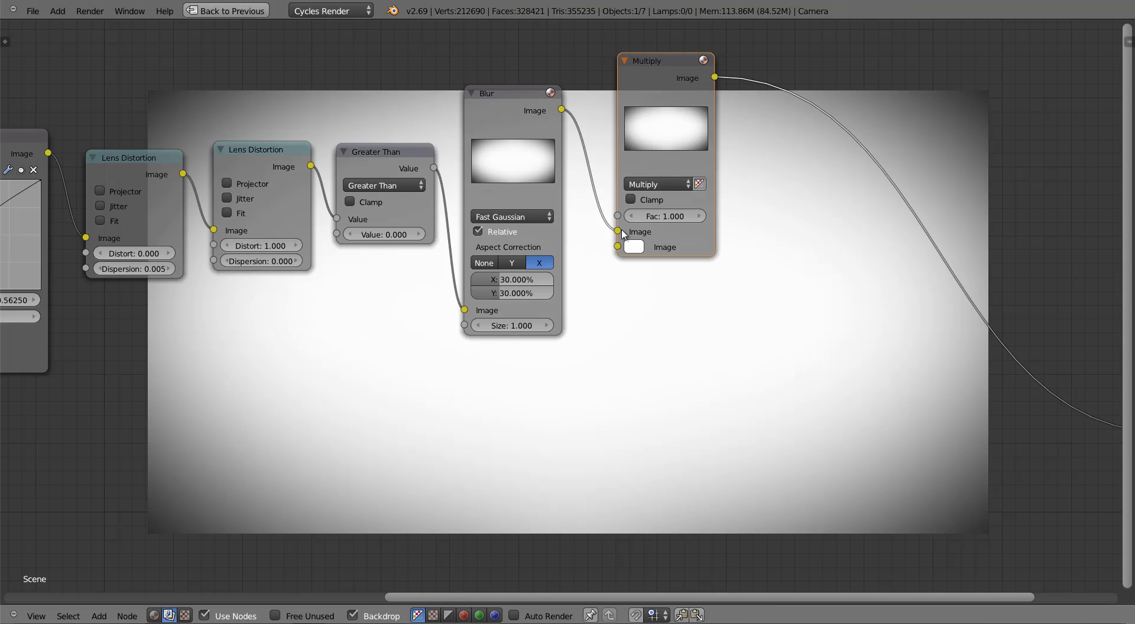
left_click_drag(618, 233, 185, 175)
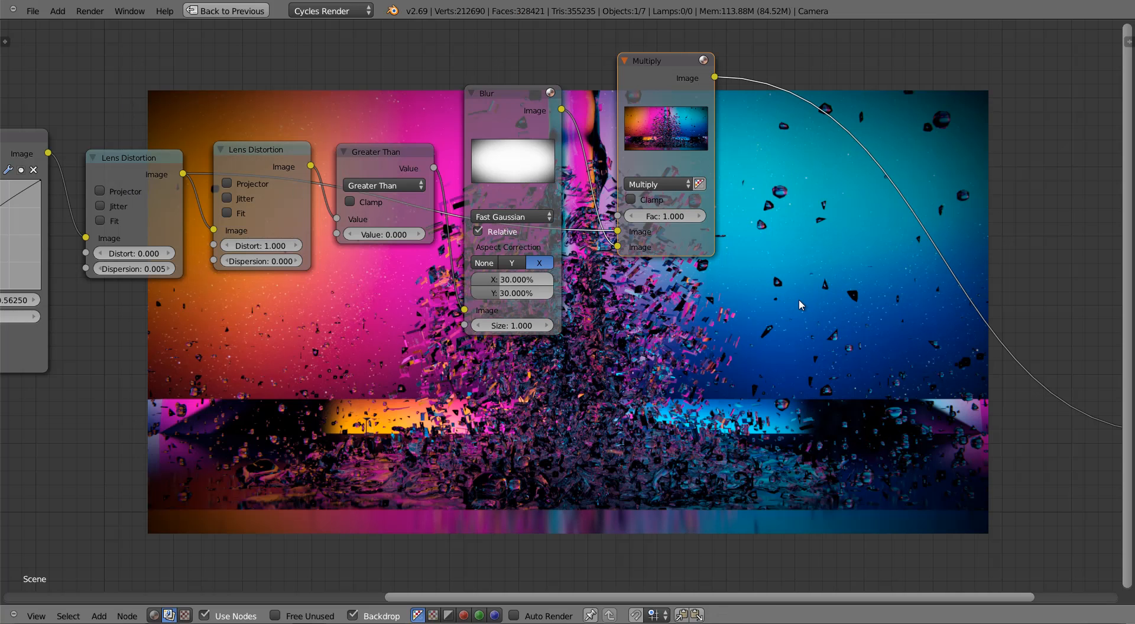
middle_click_drag(685, 416, 668, 289)
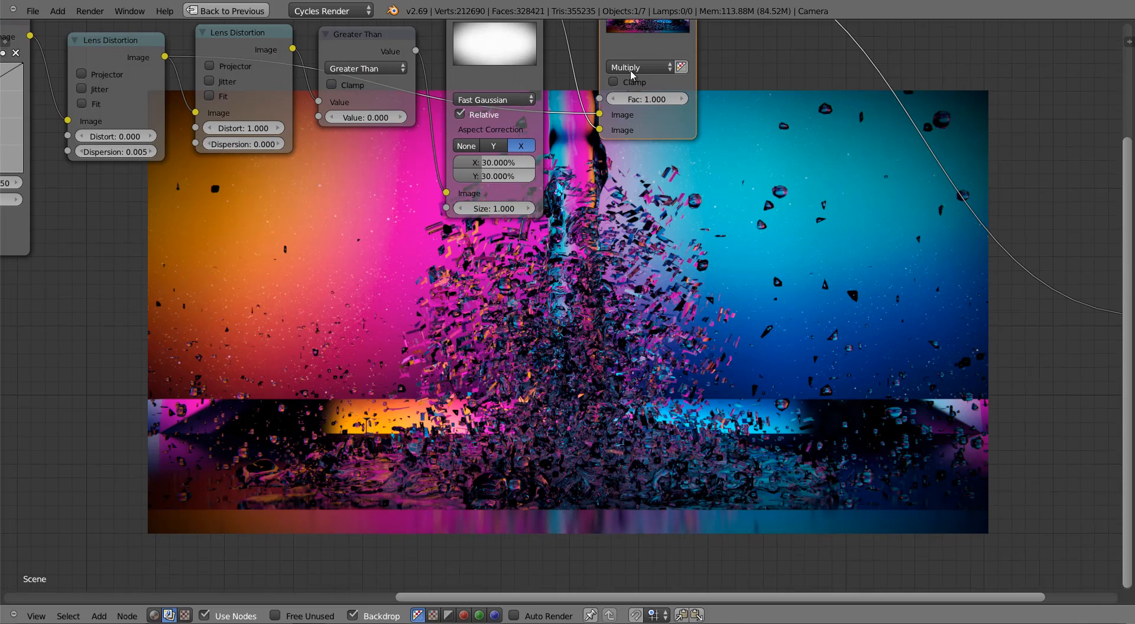
Step: Set the Multiply node's factor to 0.7 to soften the vignette
left_click(615, 100)
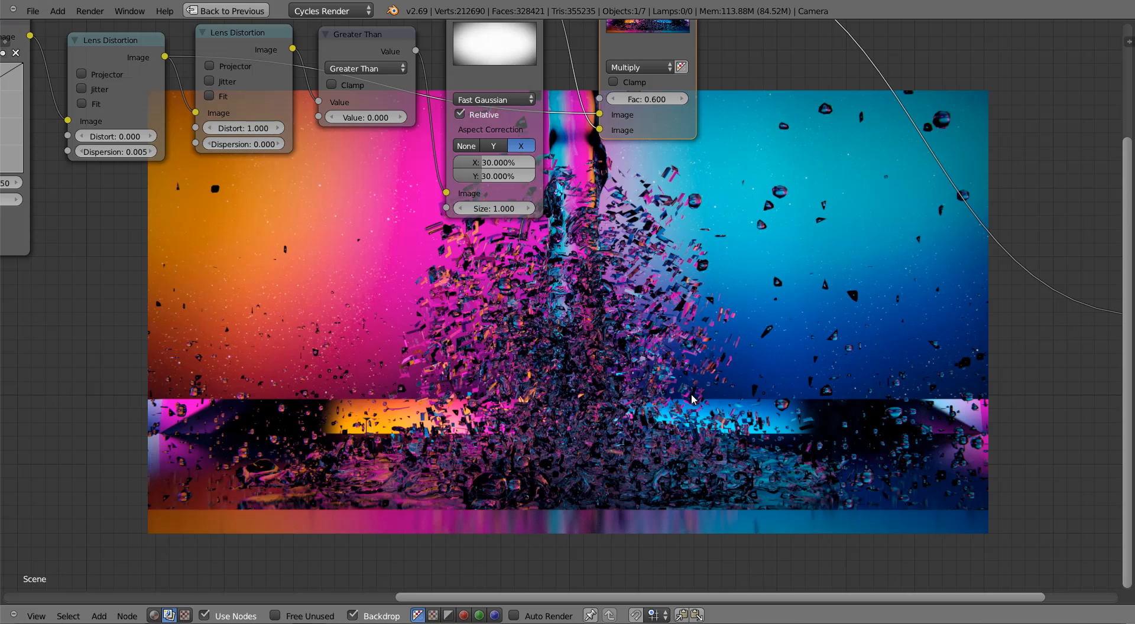
left_click(682, 99)
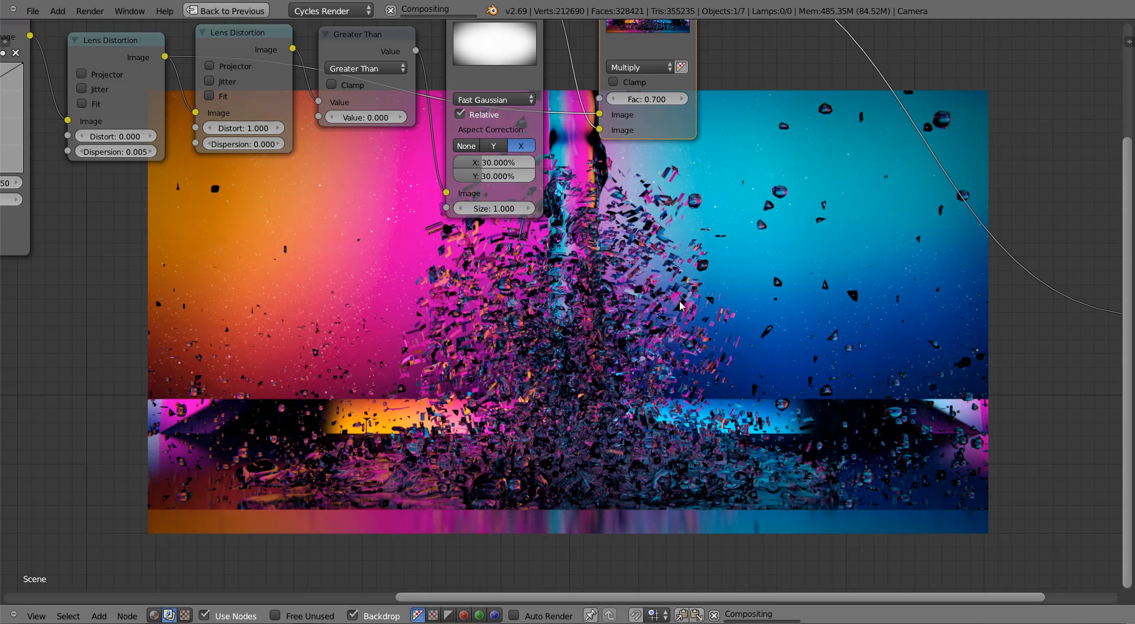
Step: Raise the middle point of the RGB Curves node to about X 0.421, Y 0.591, and save over the existing blend file
middle_click_drag(417, 238, 785, 276)
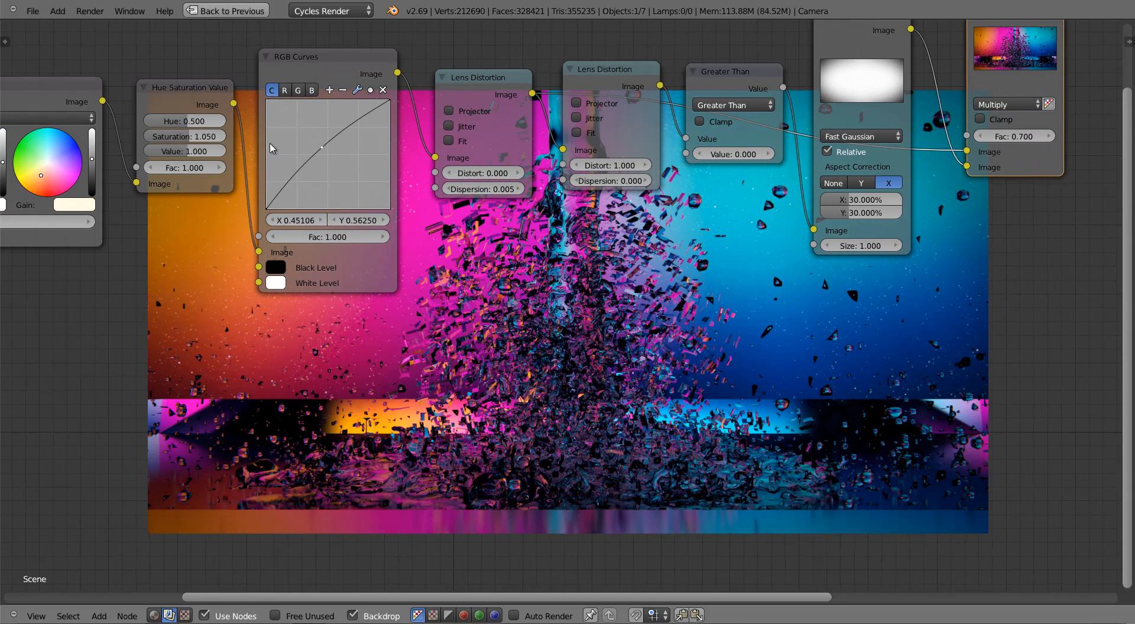
left_click_drag(323, 151, 318, 144)
scroll(709, 379, "down", 2)
middle_click_drag(709, 378, 782, 251)
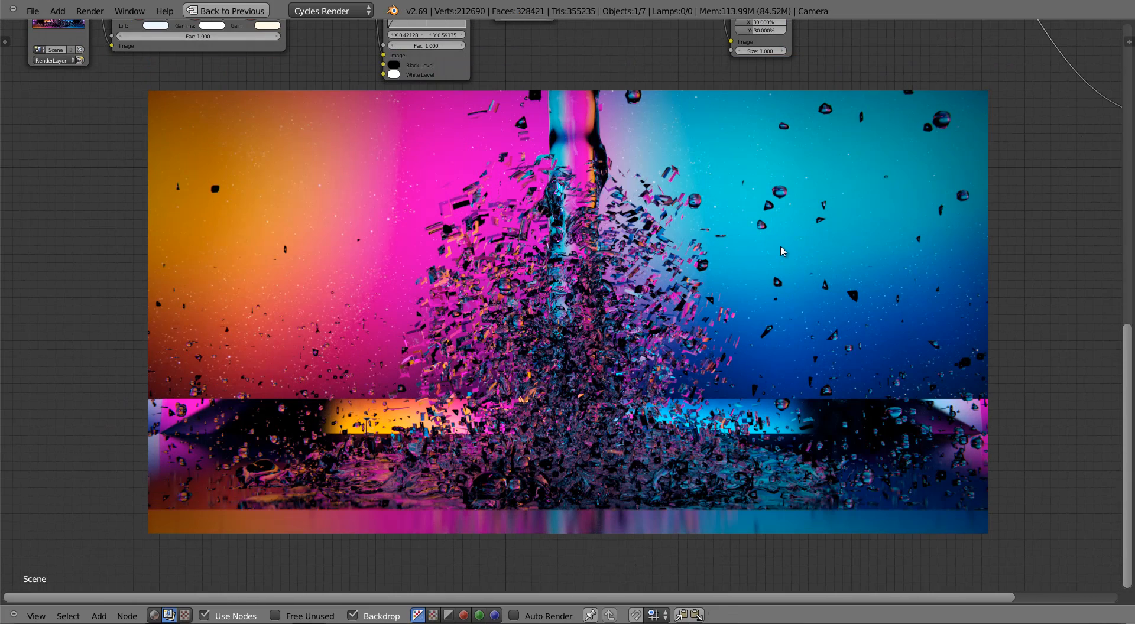
key("ctrl+s")
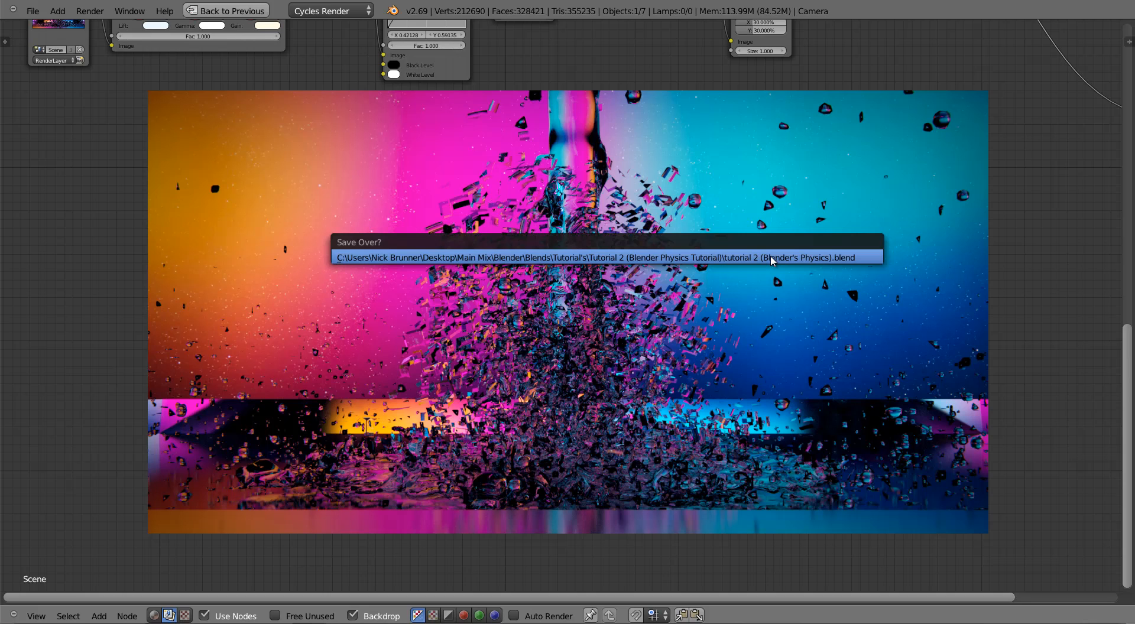
left_click(770, 256)
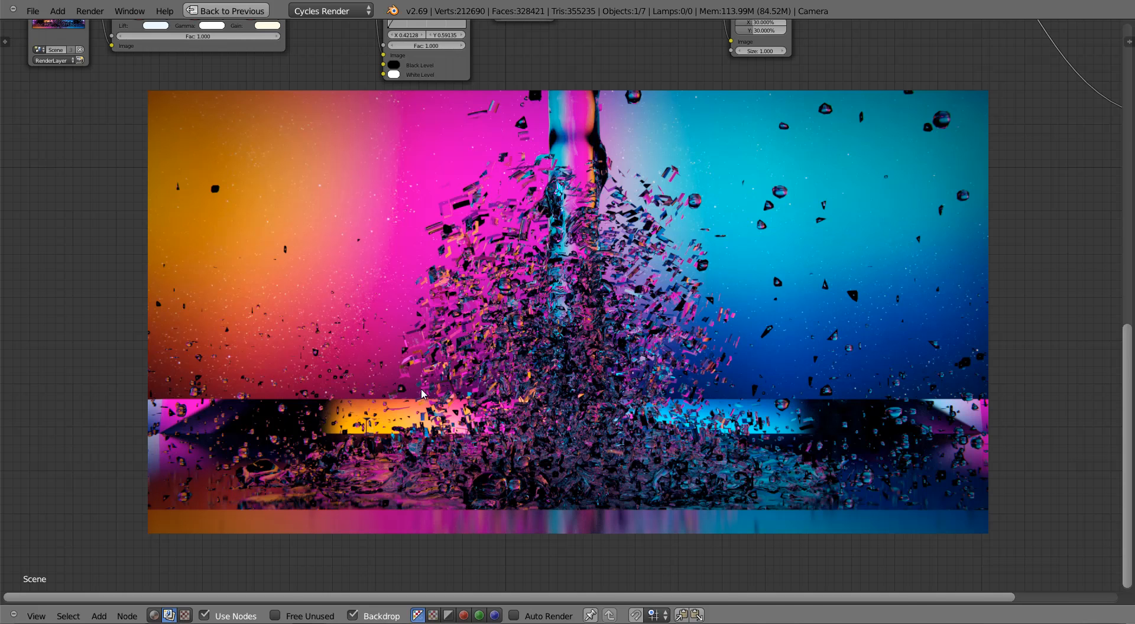
Step: Restore the full layout, show the Viewer Node image in the image editor, and maximize that editor to inspect the graded result
key("ctrl+Up")
left_click(127, 616)
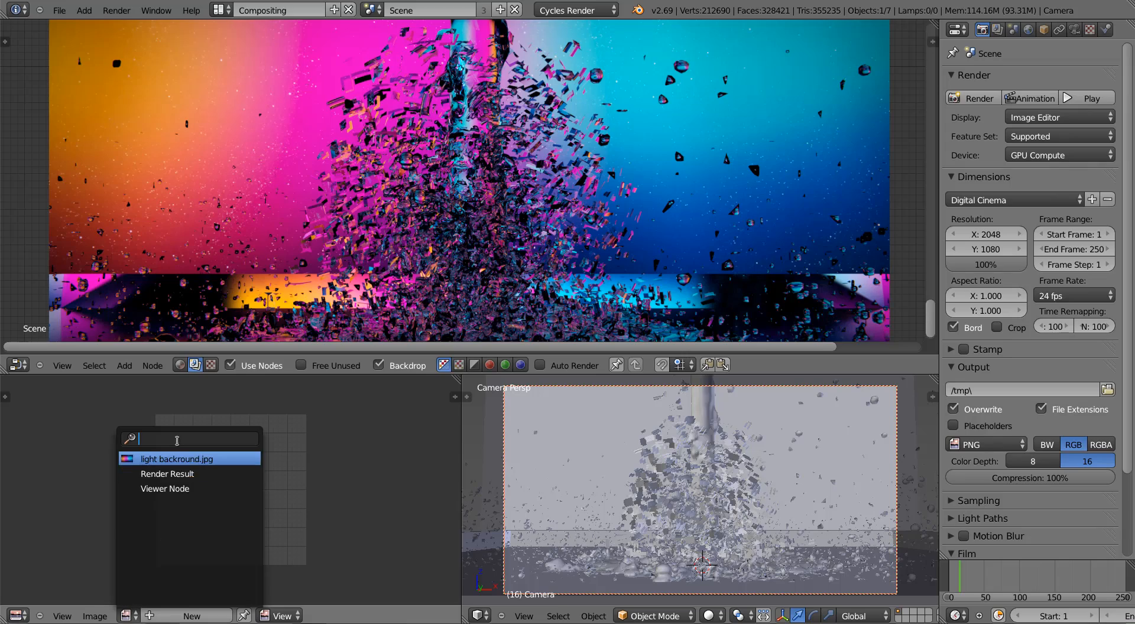
left_click(187, 488)
key("ctrl+Up")
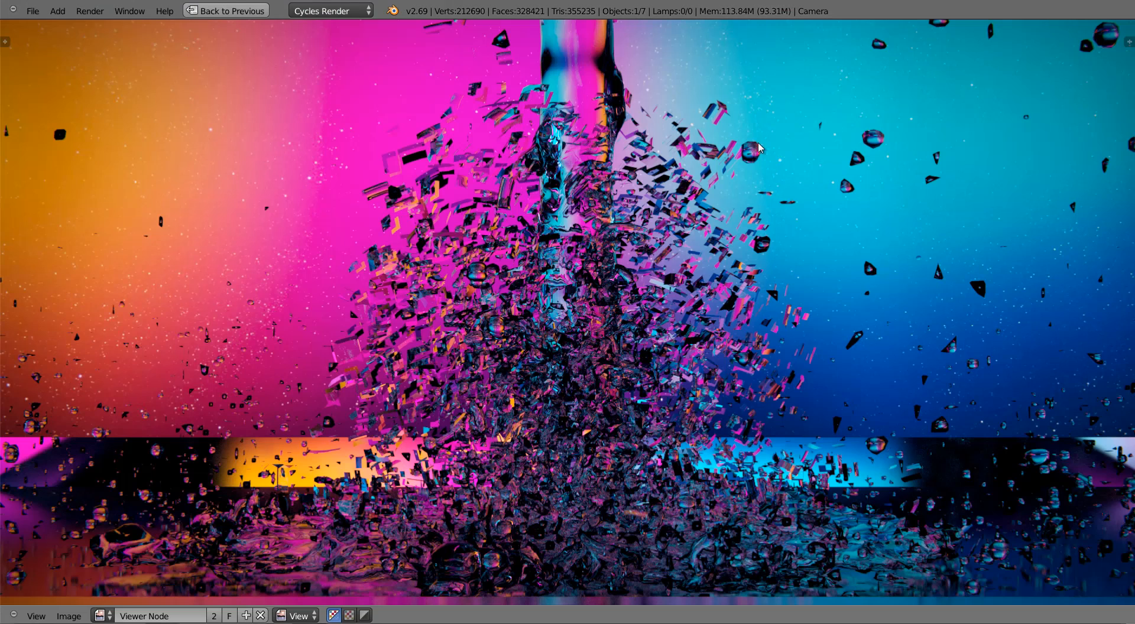
scroll(554, 111, "down", 1)
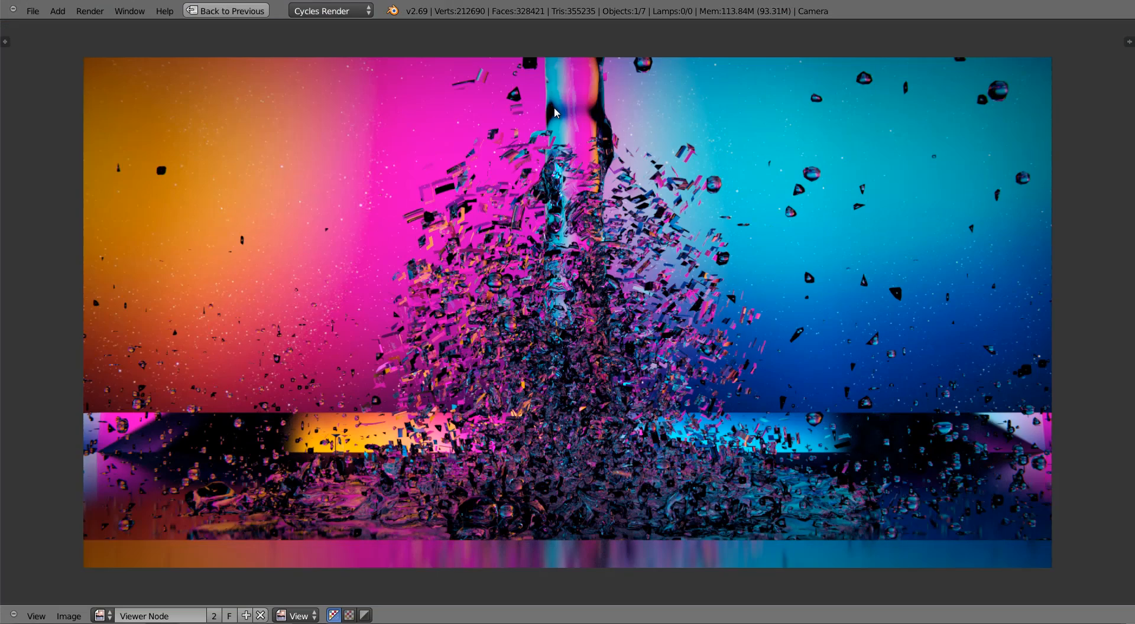
scroll(554, 111, "up", 1)
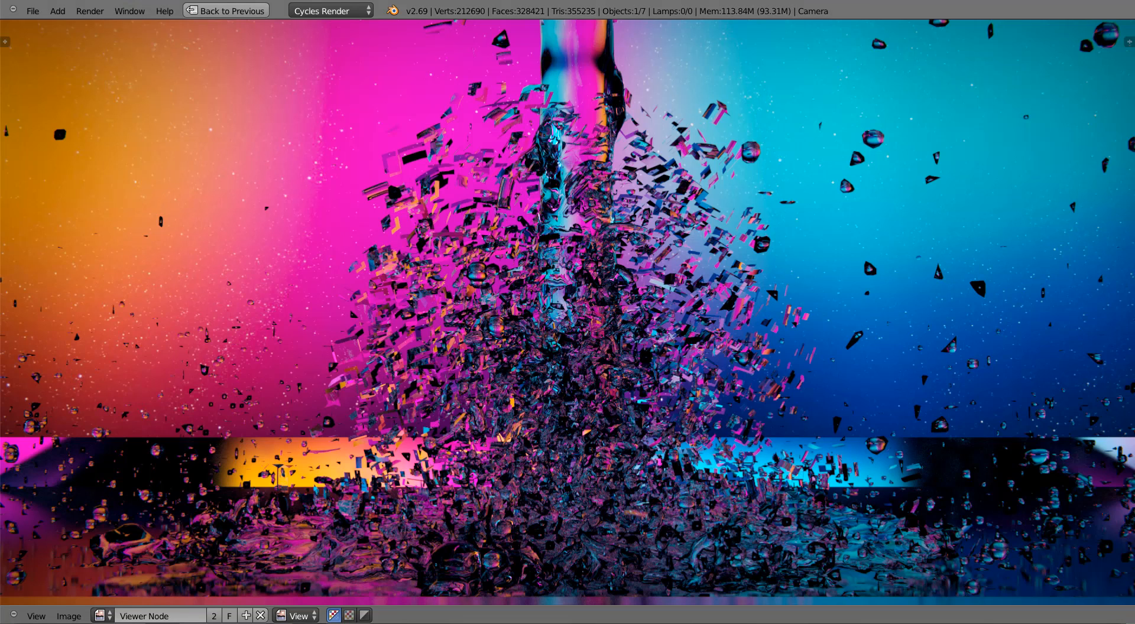